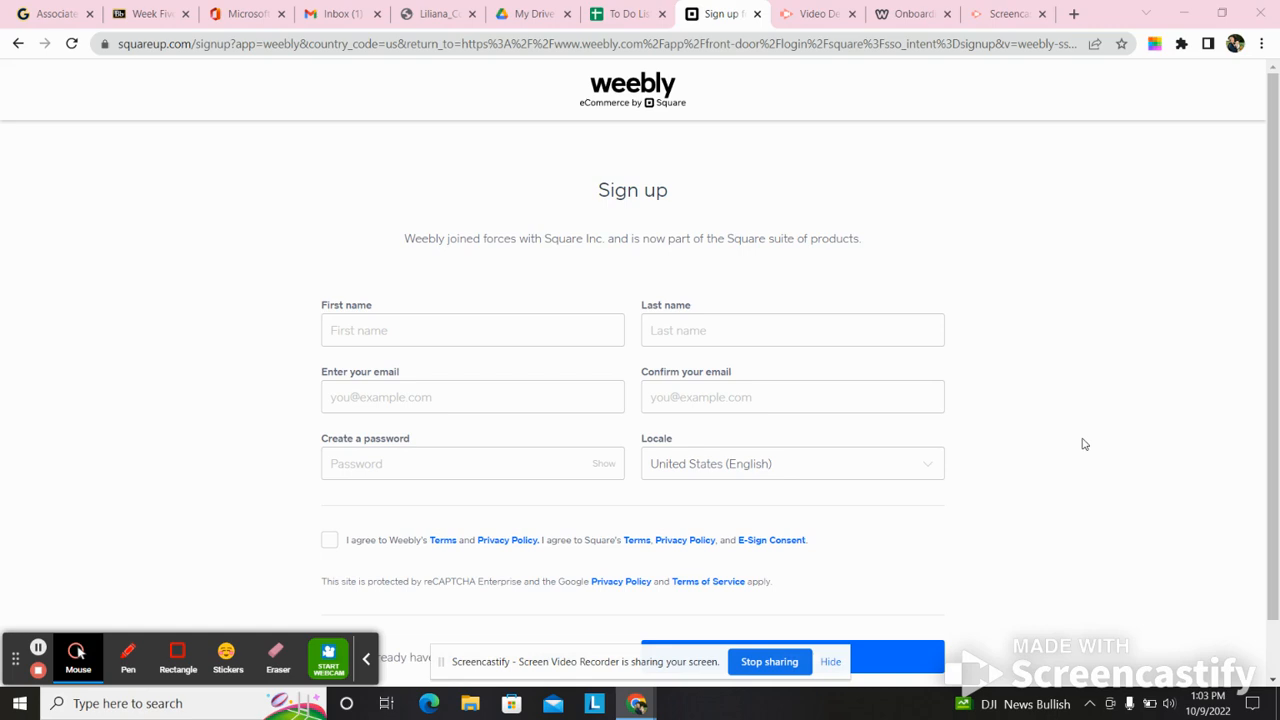
# - Go to the already open Weebly onboarding page and choose the website type without an online store
pyautogui.click(1084, 444)
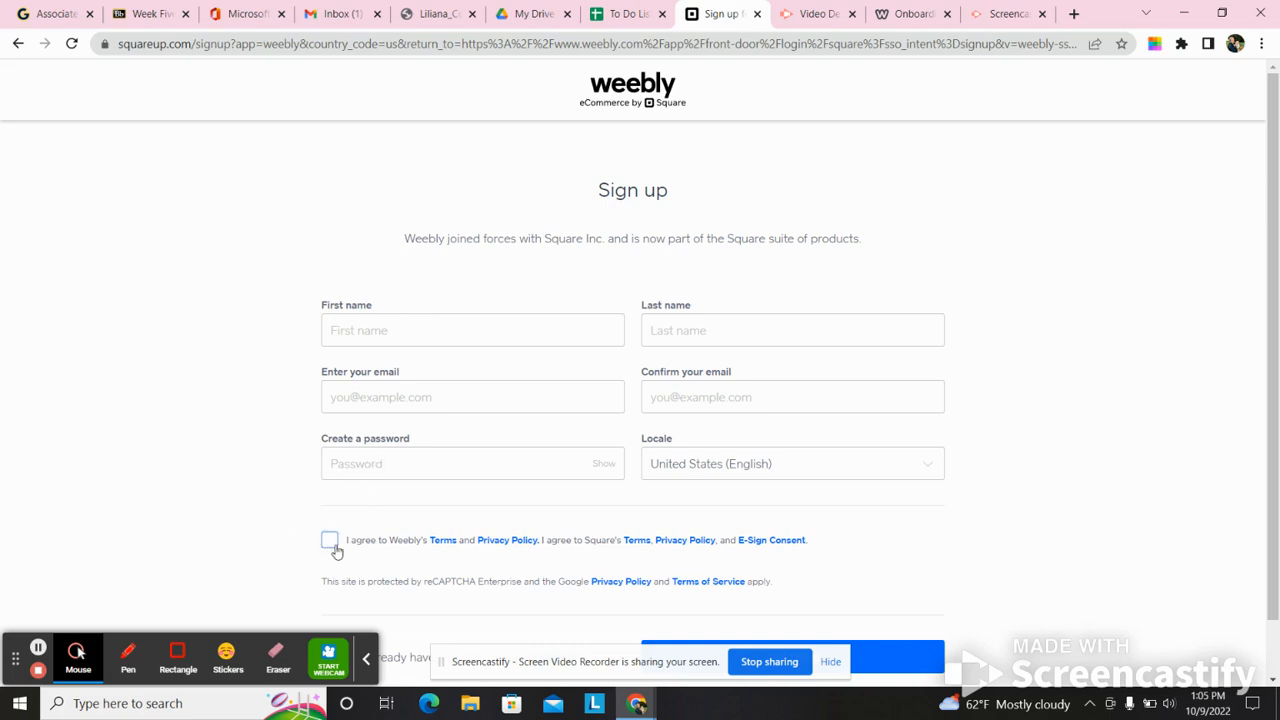
pyautogui.click(915, 12)
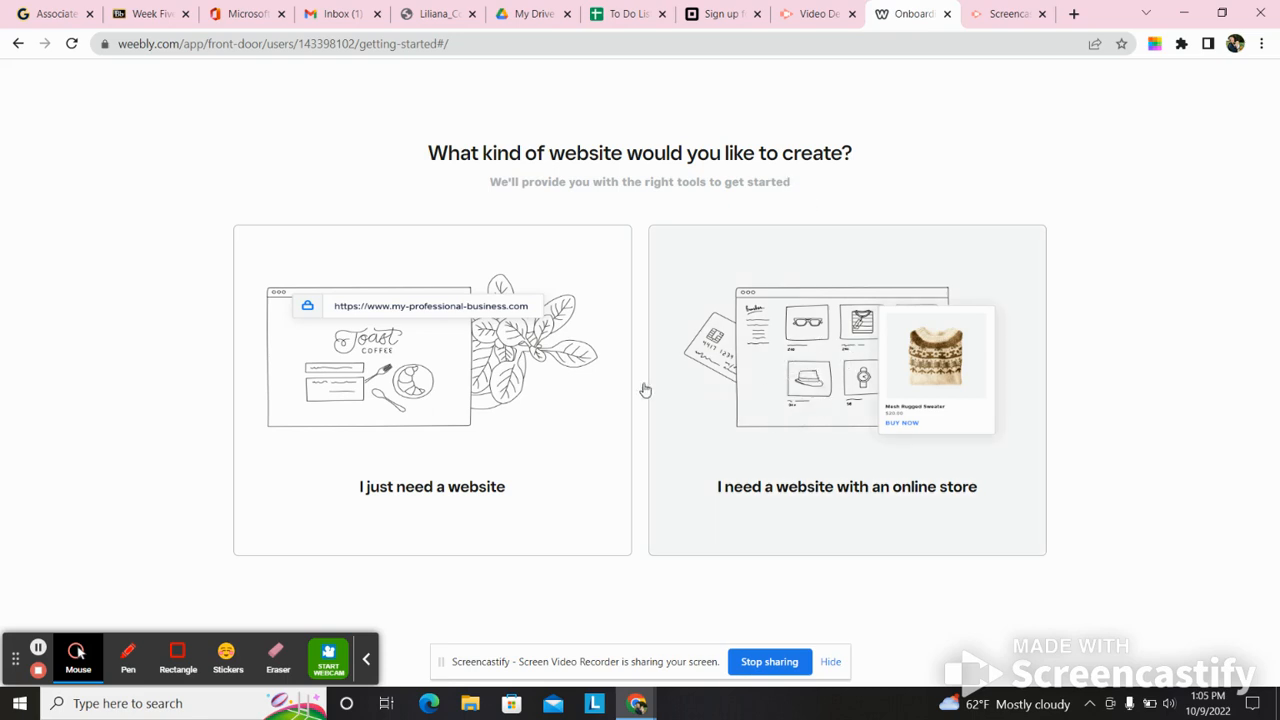
pyautogui.click(424, 412)
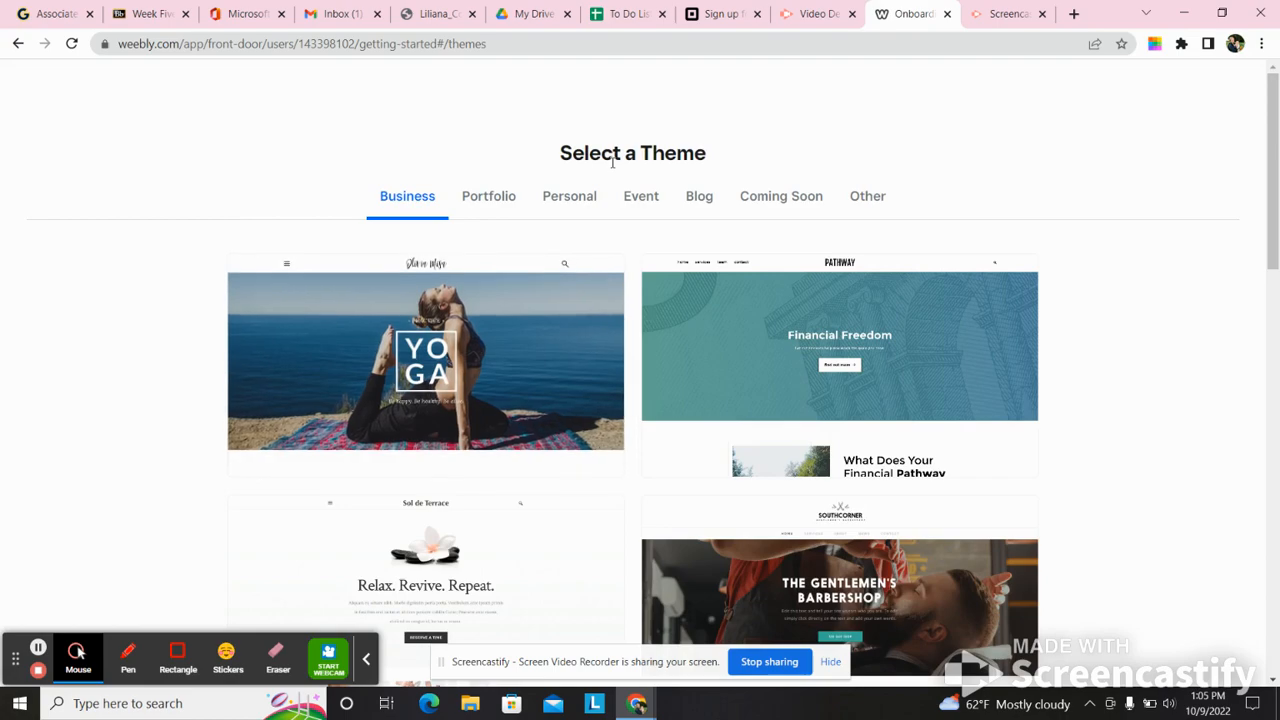
# - Browse the Portfolio and Personal themes, choose the Modus Operandi portfolio theme and start editing the site with it
pyautogui.moveTo(1270, 155); pyautogui.dragTo(1277, 97)
pyautogui.click(493, 210)
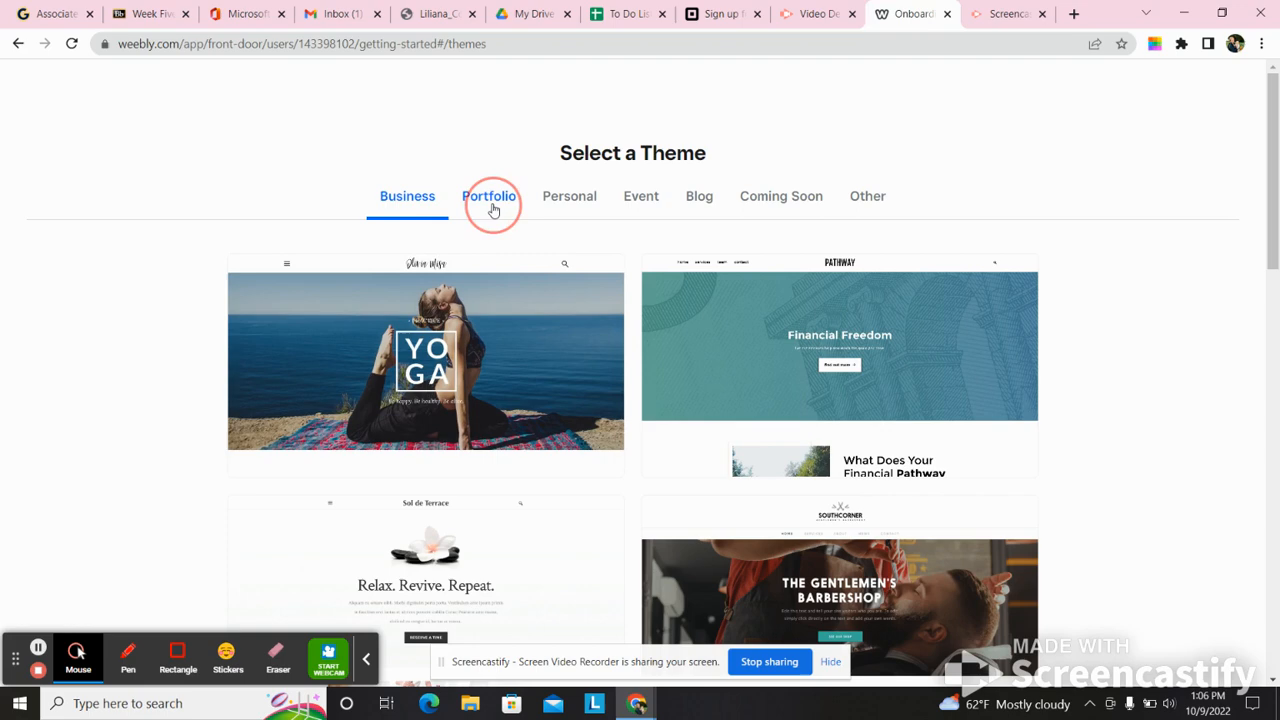
pyautogui.click(576, 212)
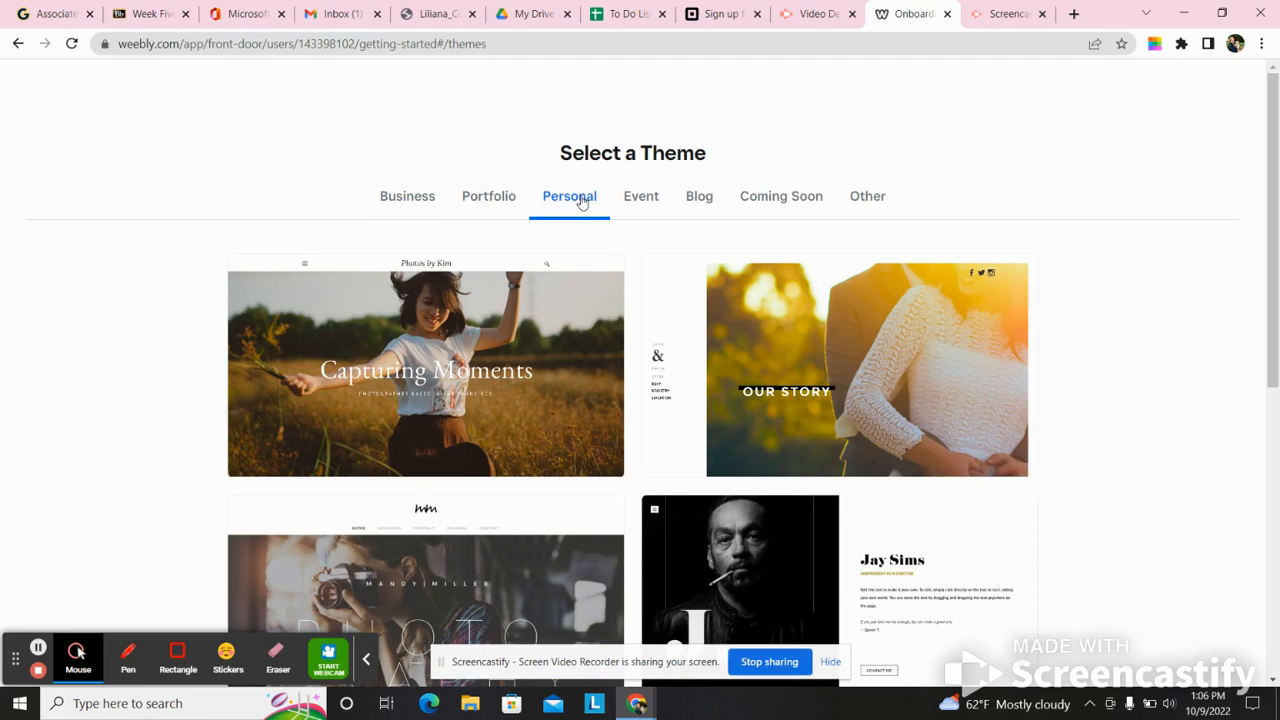
pyautogui.click(485, 198)
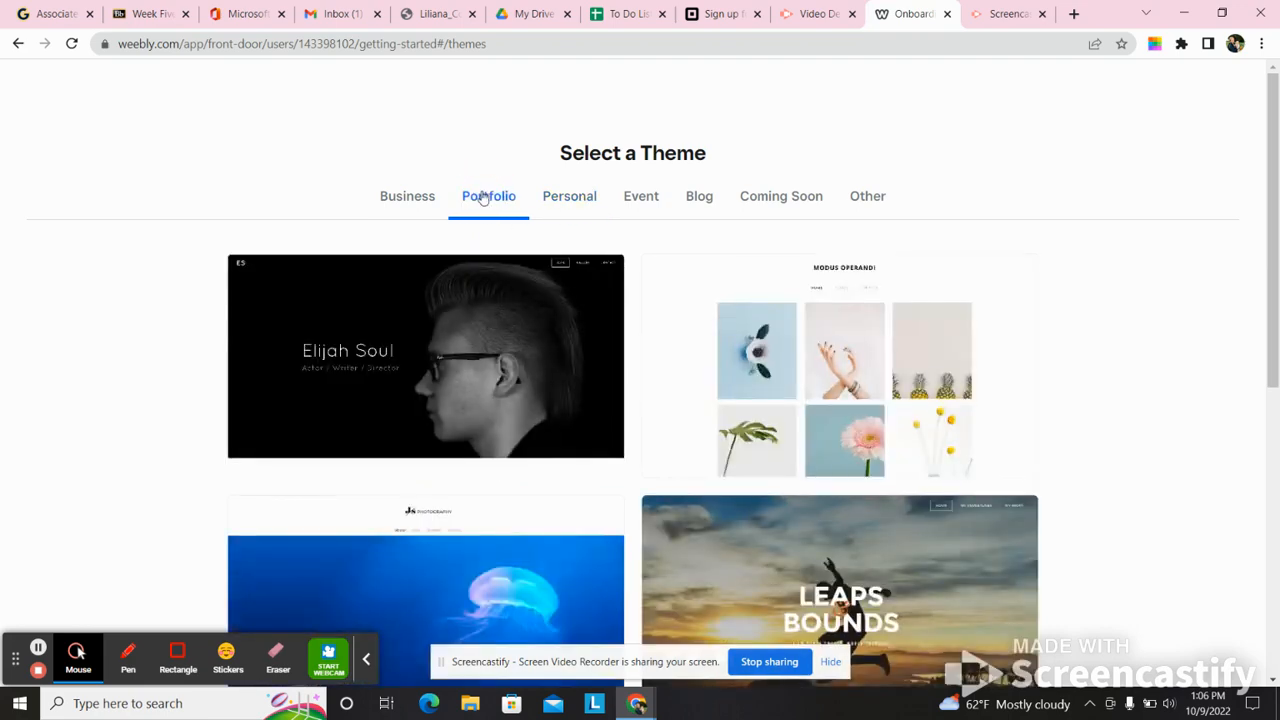
pyautogui.moveTo(1272, 220); pyautogui.dragTo(1272, 500)
pyautogui.scroll(6, 1040, 240)
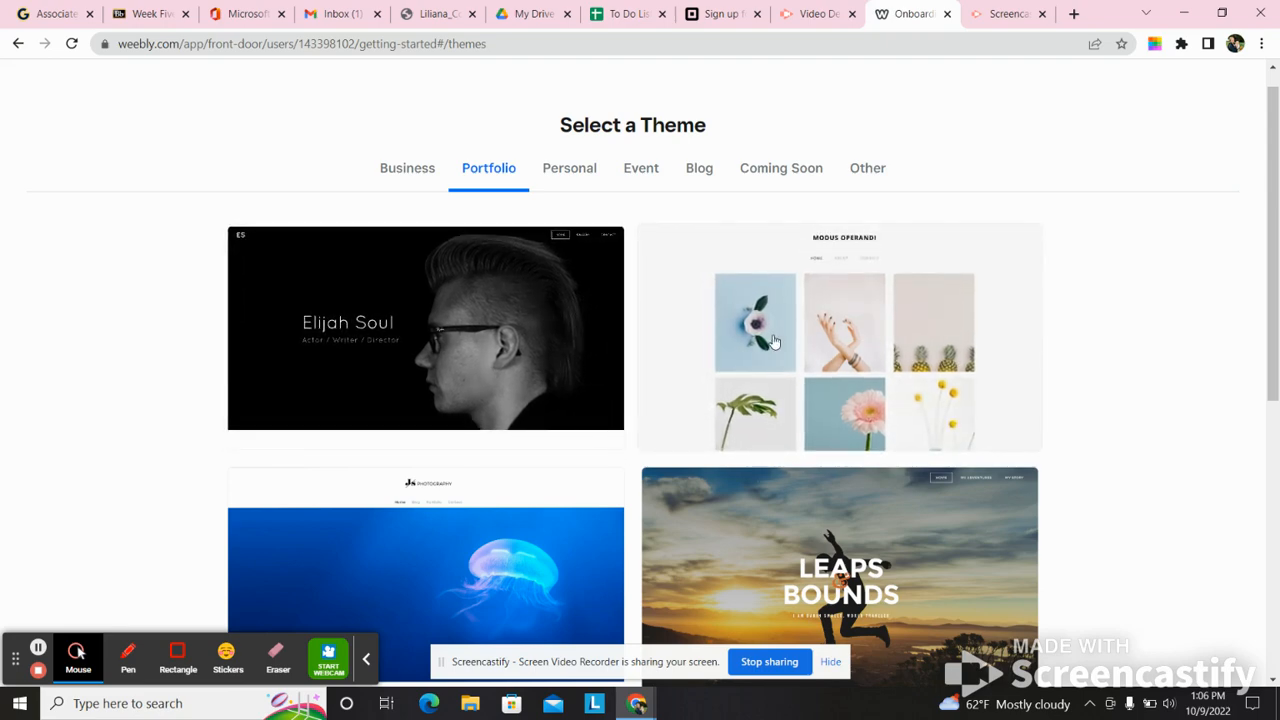
pyautogui.click(758, 258)
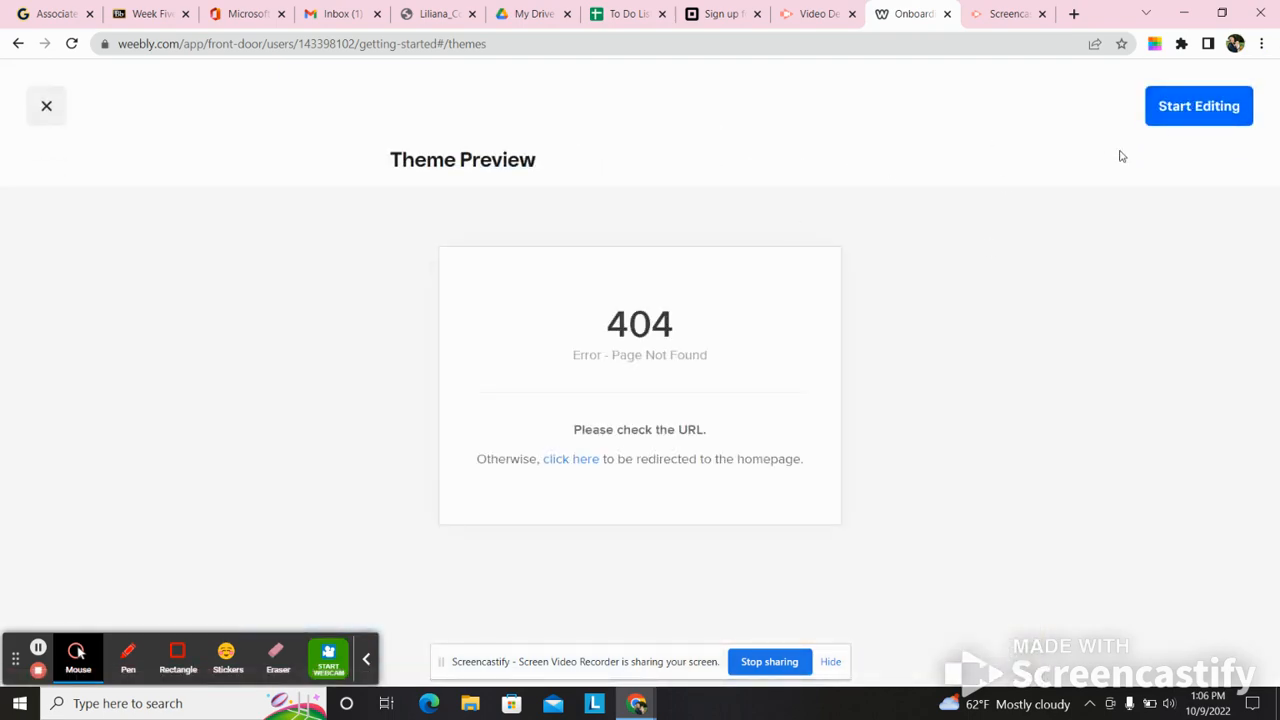
pyautogui.click(1200, 117)
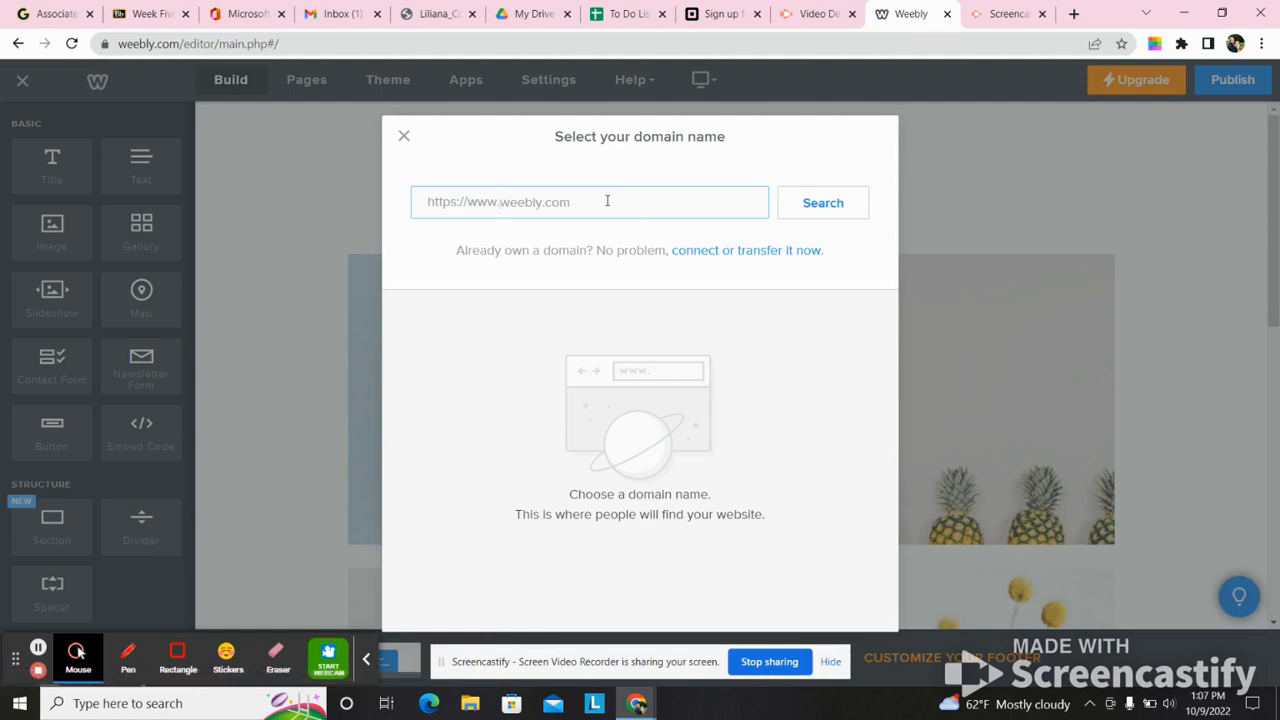
# - Search for a domain made of the site owner's full name plus ENG111 and choose the free weebly.com subdomain
pyautogui.write('JaneDoeENG111')
pyautogui.click(820, 211)
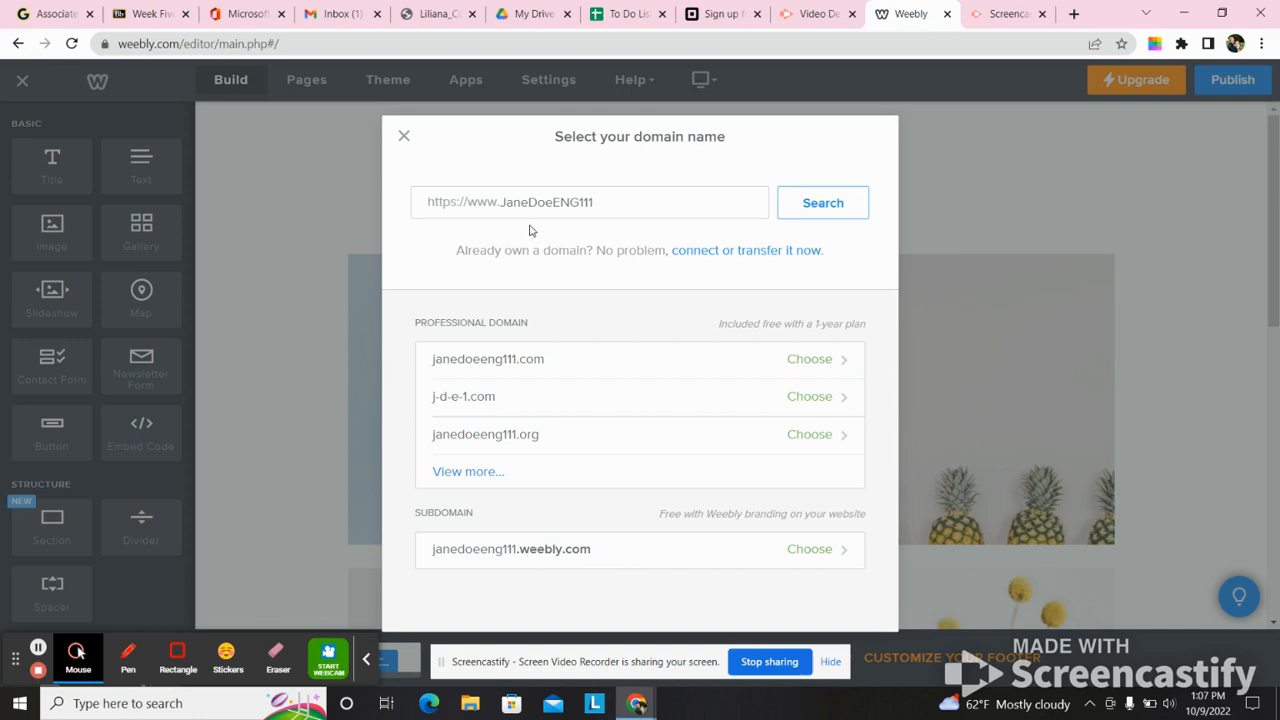
pyautogui.click(605, 200)
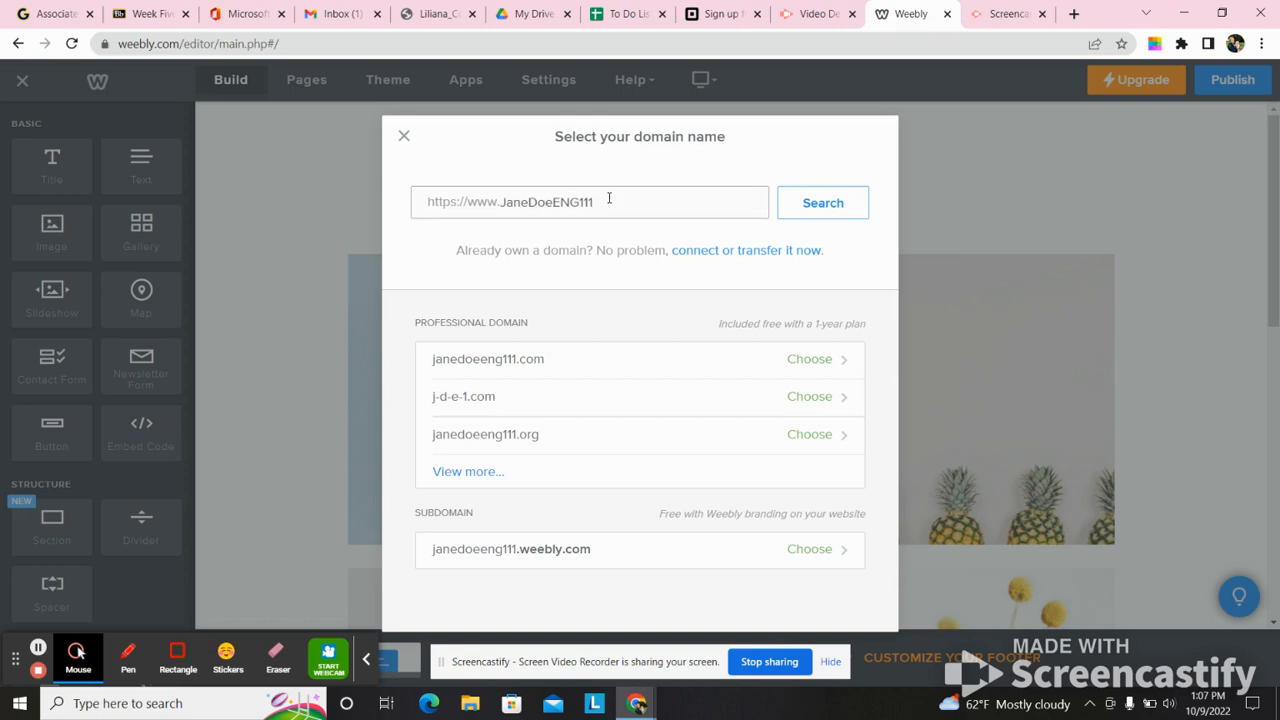
pyautogui.click(608, 200)
pyautogui.click(507, 549)
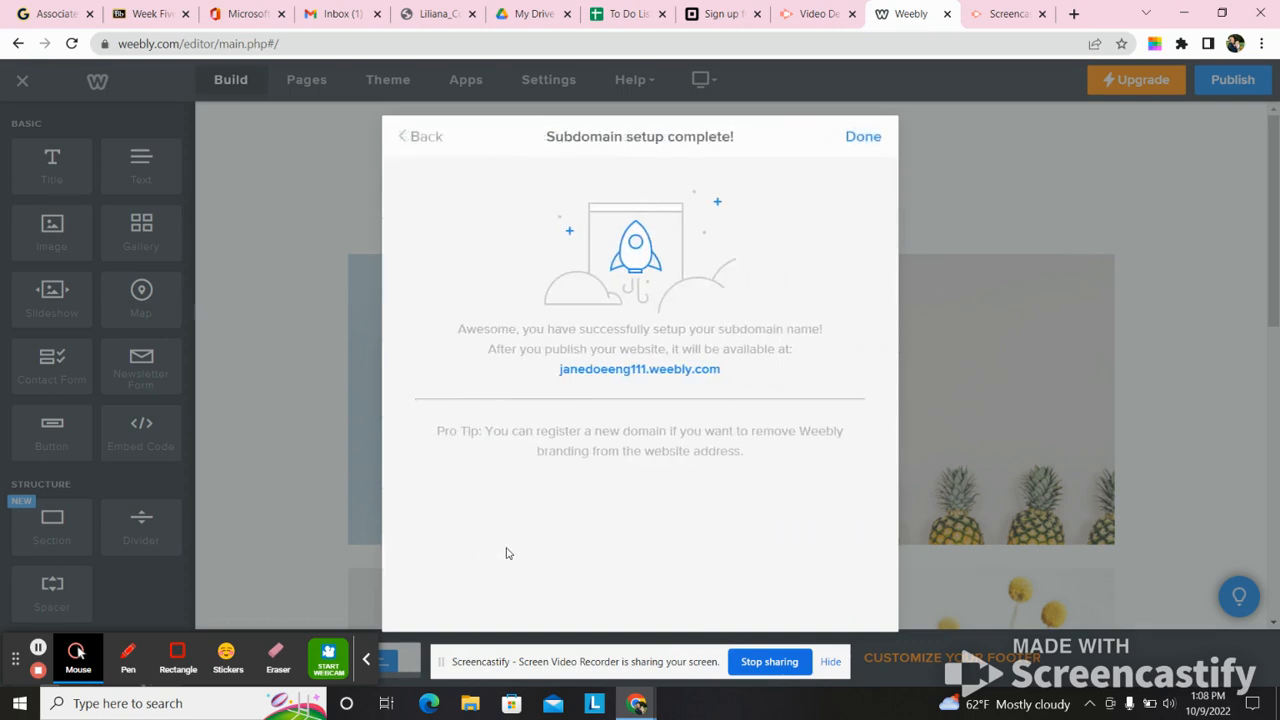
# - Check the new subdomain's web address, reload it once and return to the site editor
pyautogui.click(637, 371)
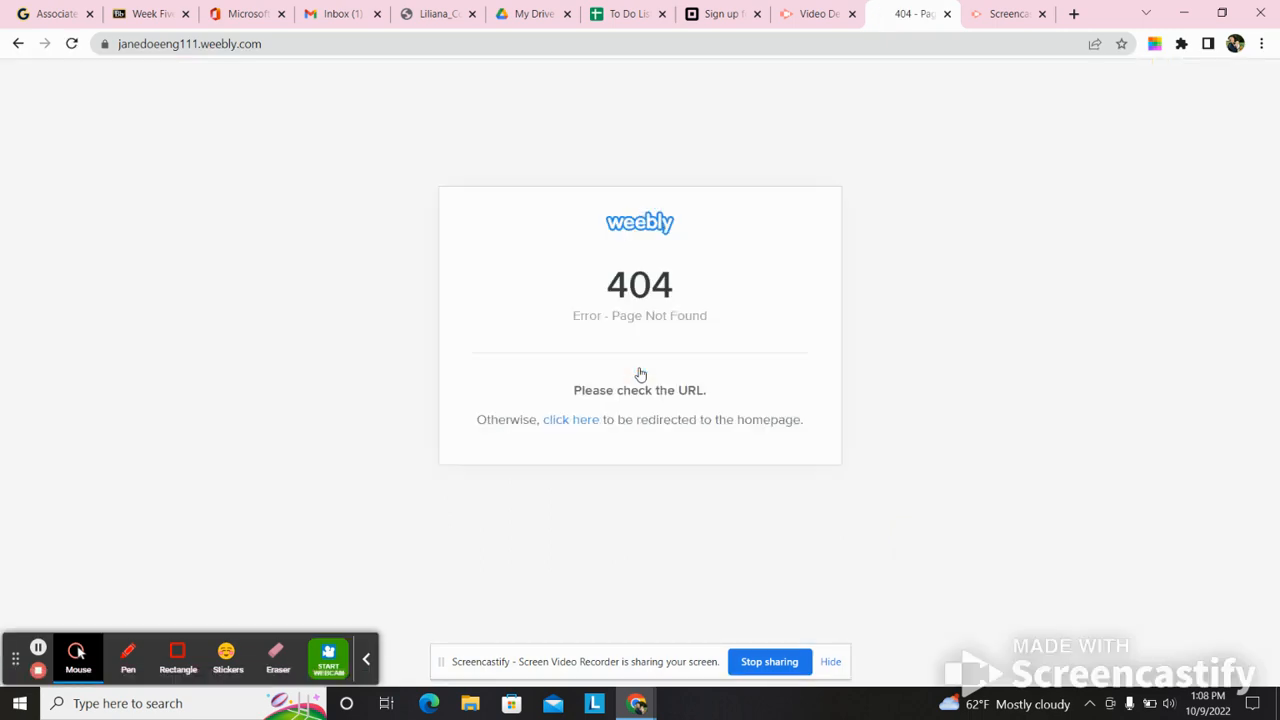
pyautogui.click(71, 43)
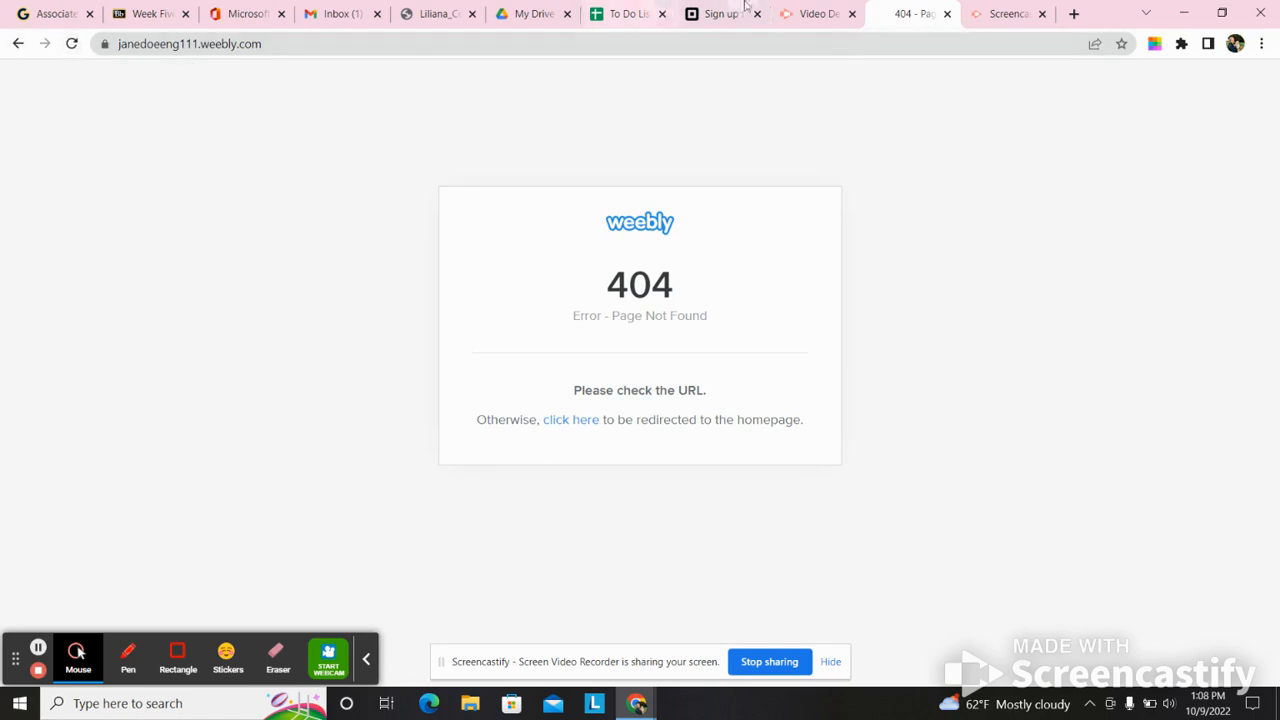
pyautogui.click(12, 48)
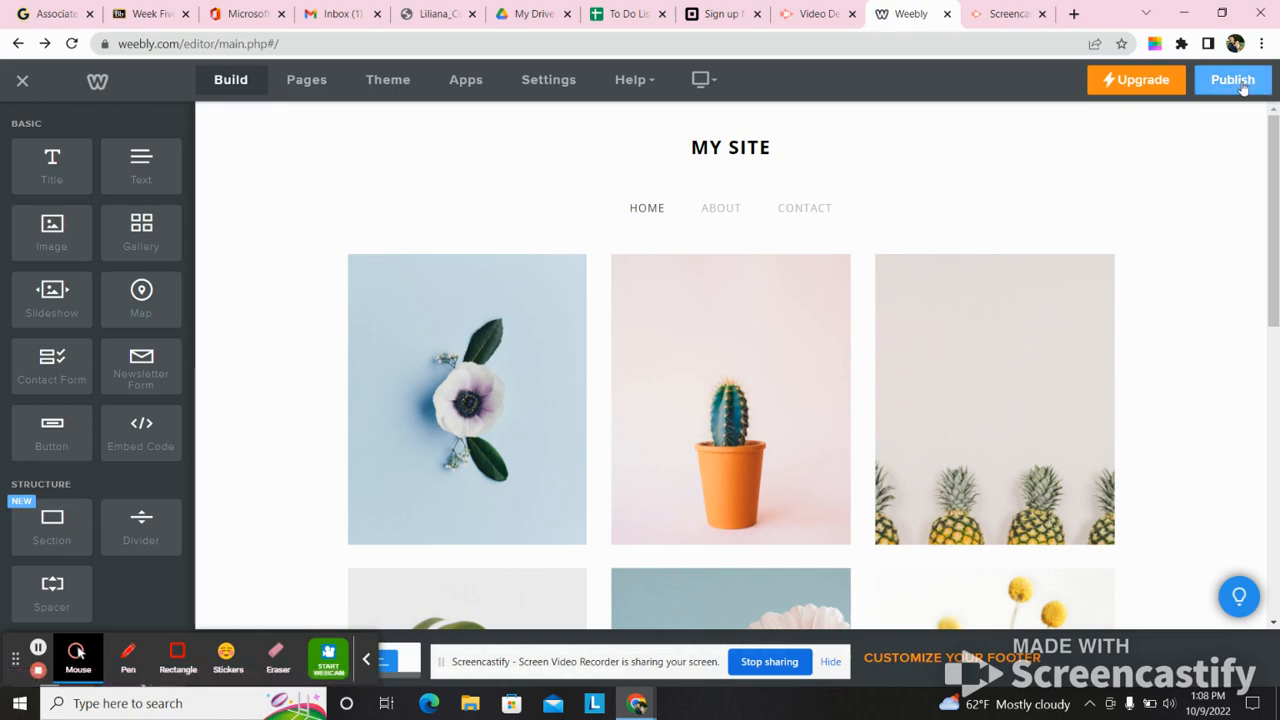
# - Publish the website and view the live site, returning to the editor with the publishing dialog closed
pyautogui.click(1243, 89)
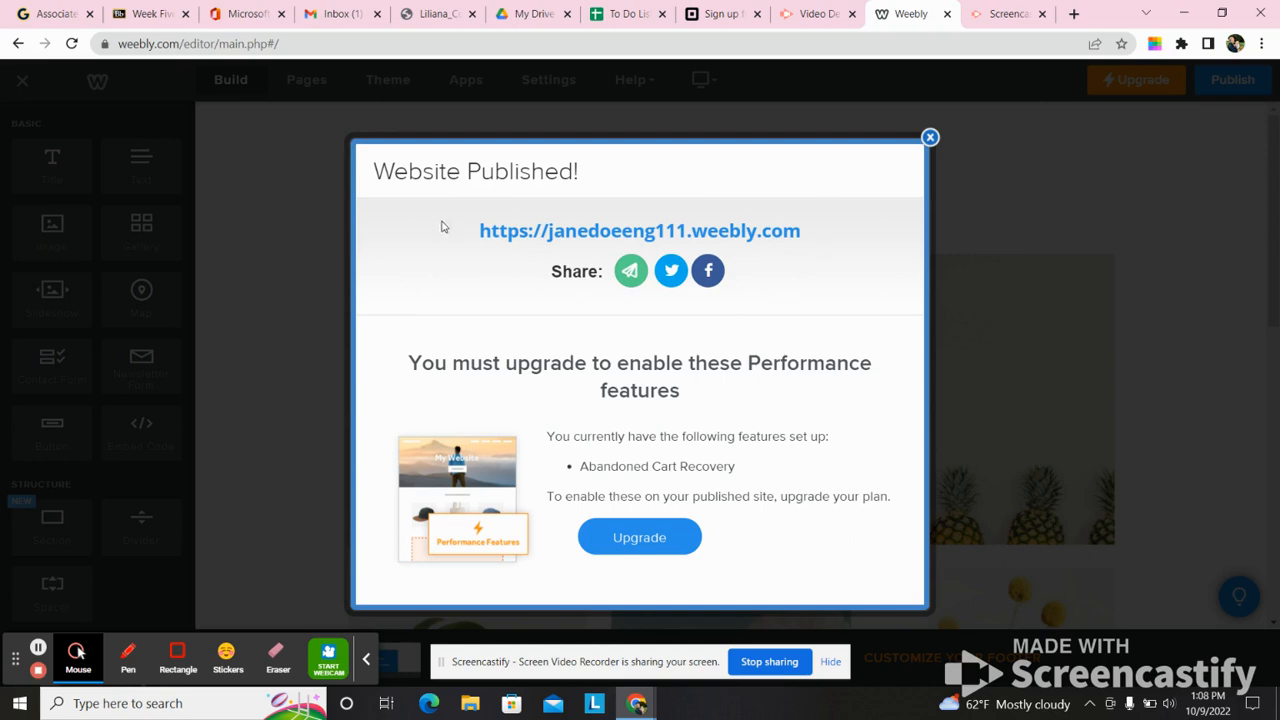
pyautogui.click(660, 232)
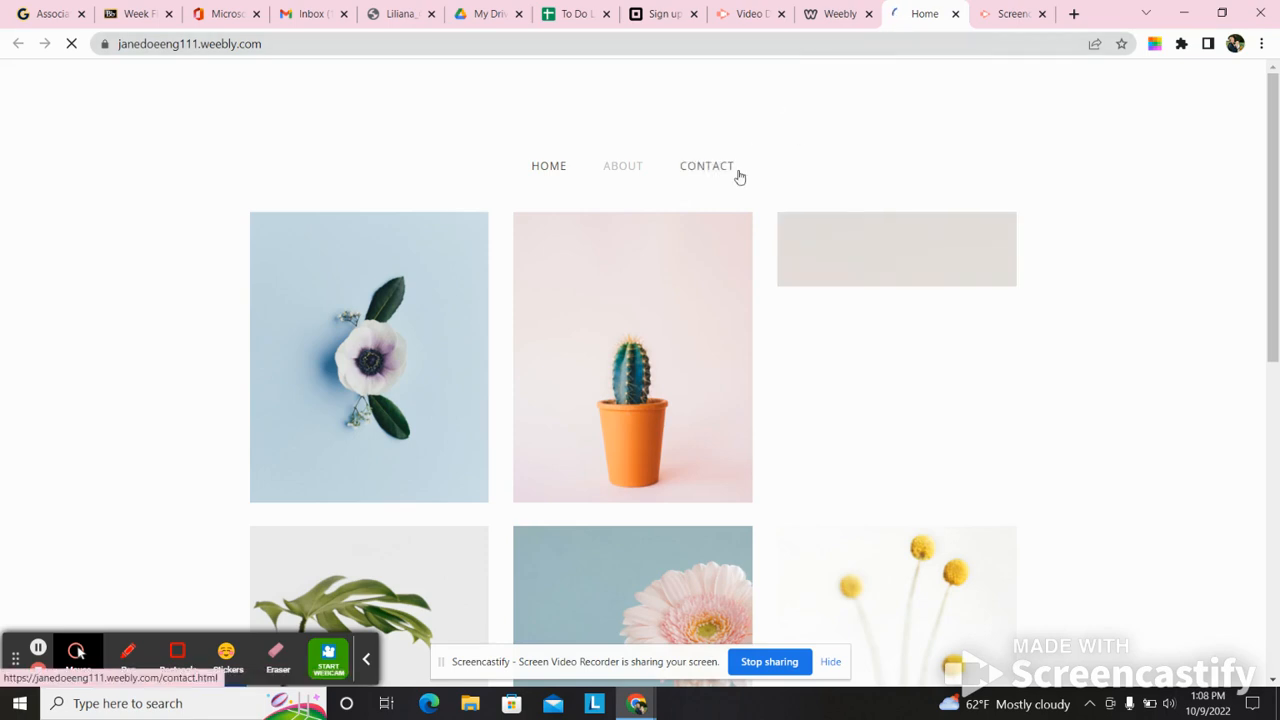
pyautogui.click(838, 14)
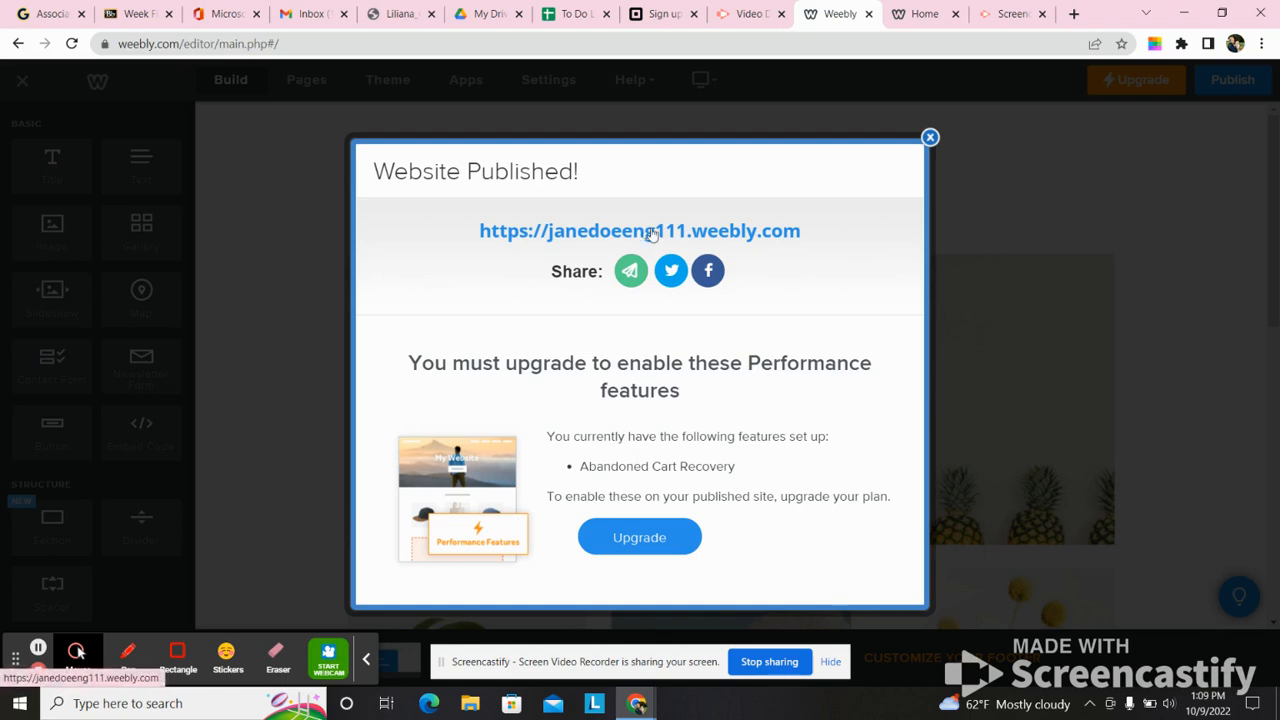
pyautogui.click(929, 137)
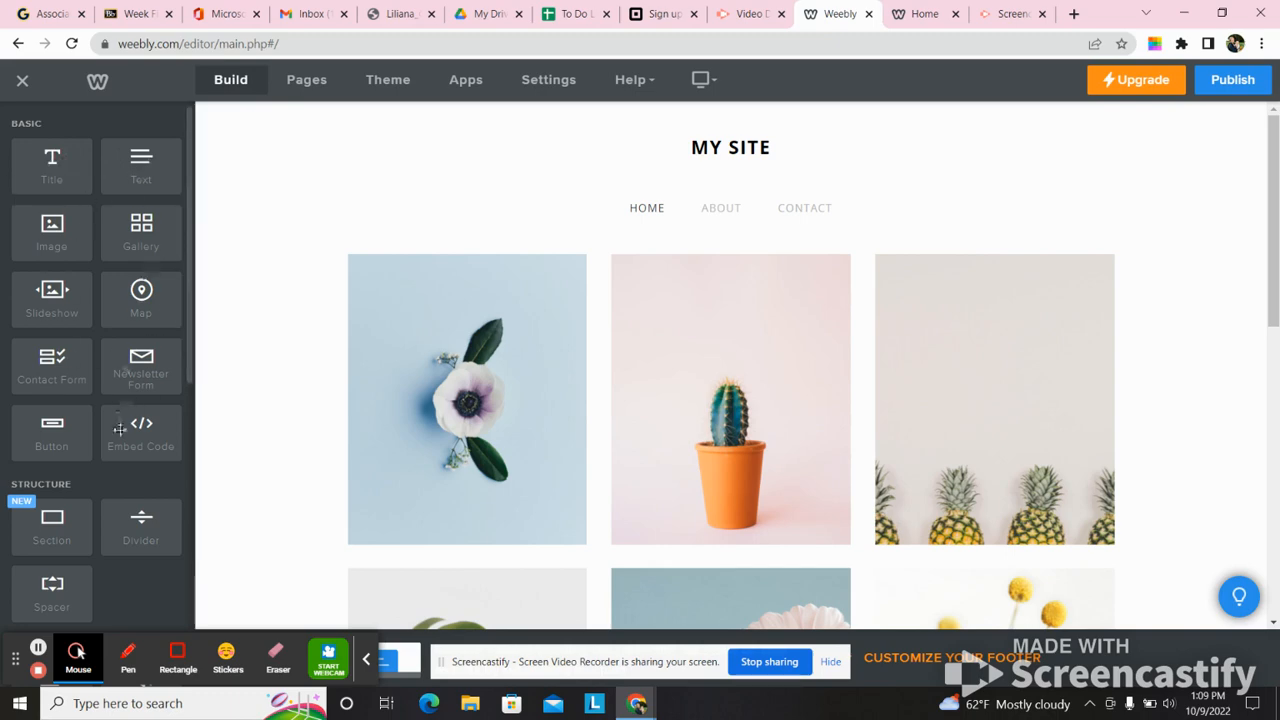
# - Examine the available build elements and the site's list of pages in the editor
pyautogui.moveTo(189, 206); pyautogui.dragTo(196, 144)
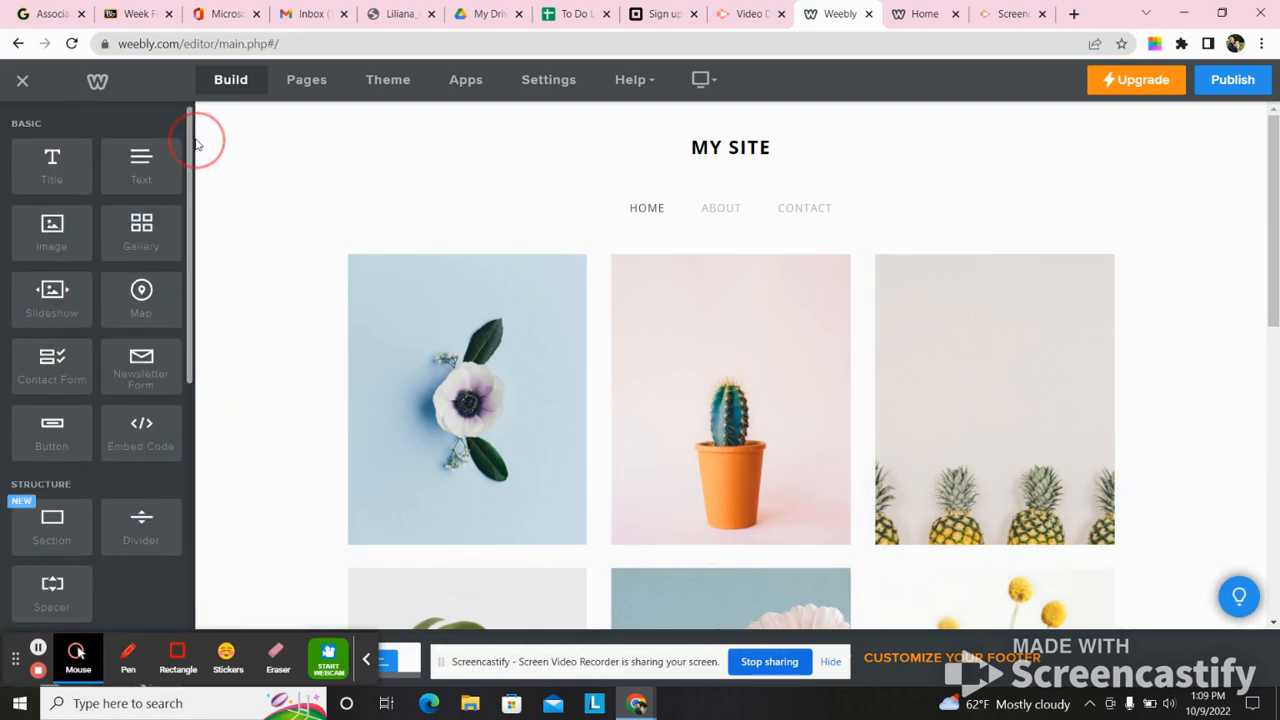
pyautogui.click(241, 88)
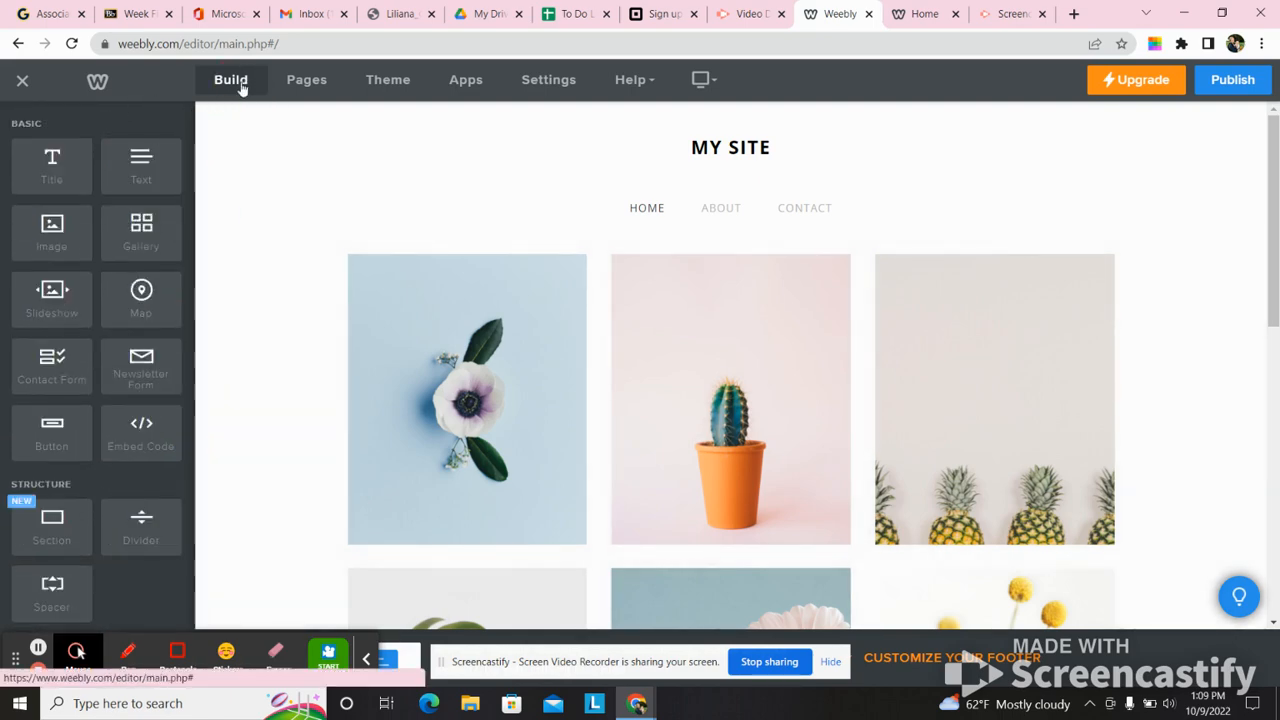
pyautogui.click(322, 84)
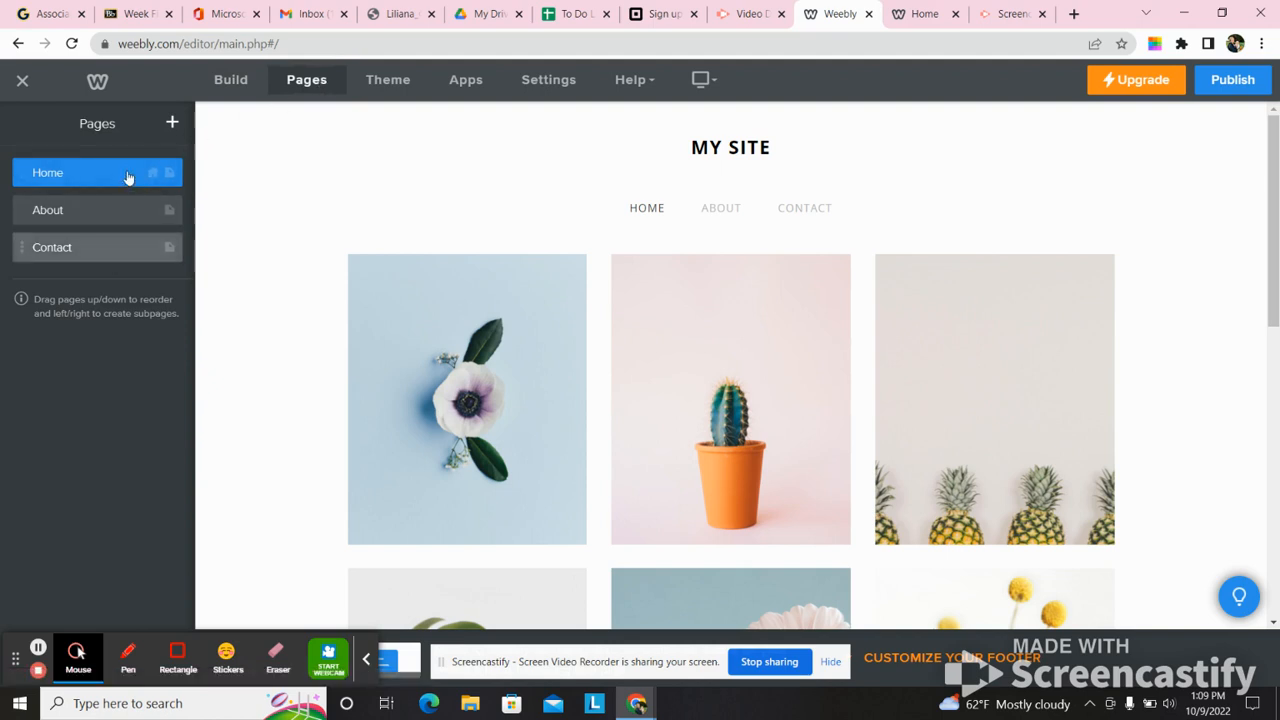
pyautogui.click(222, 82)
pyautogui.click(310, 80)
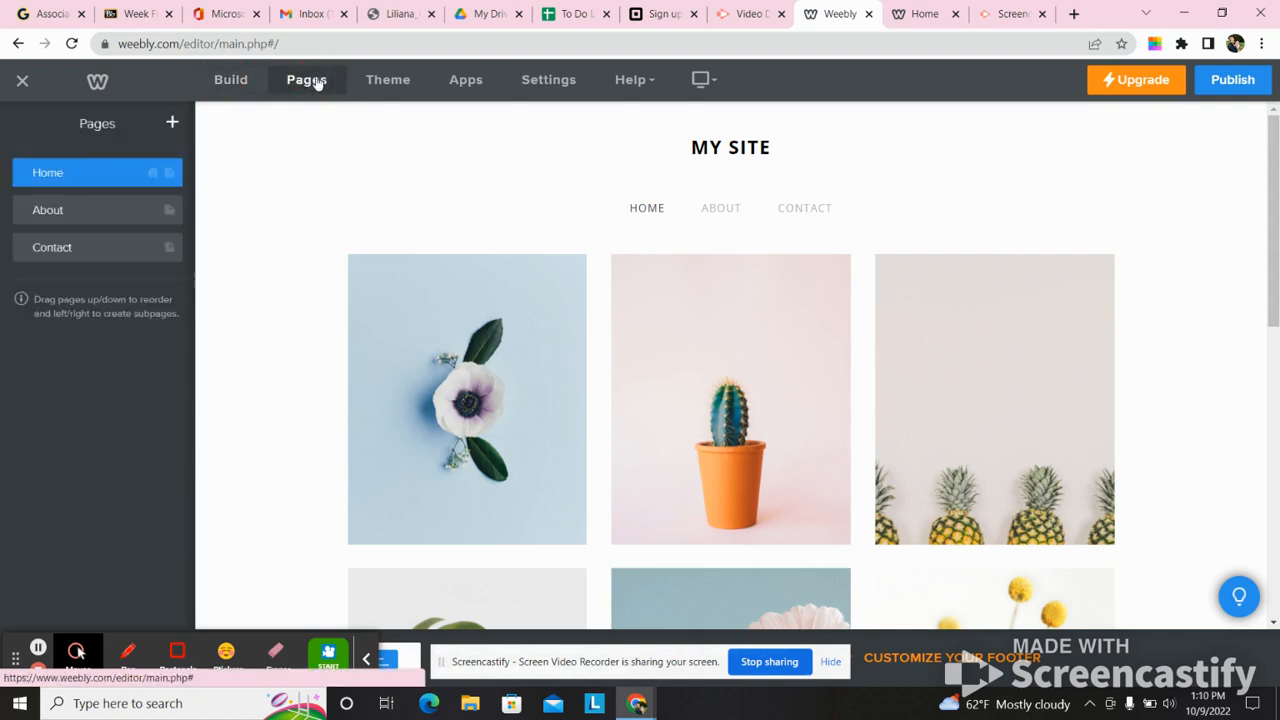
pyautogui.click(235, 90)
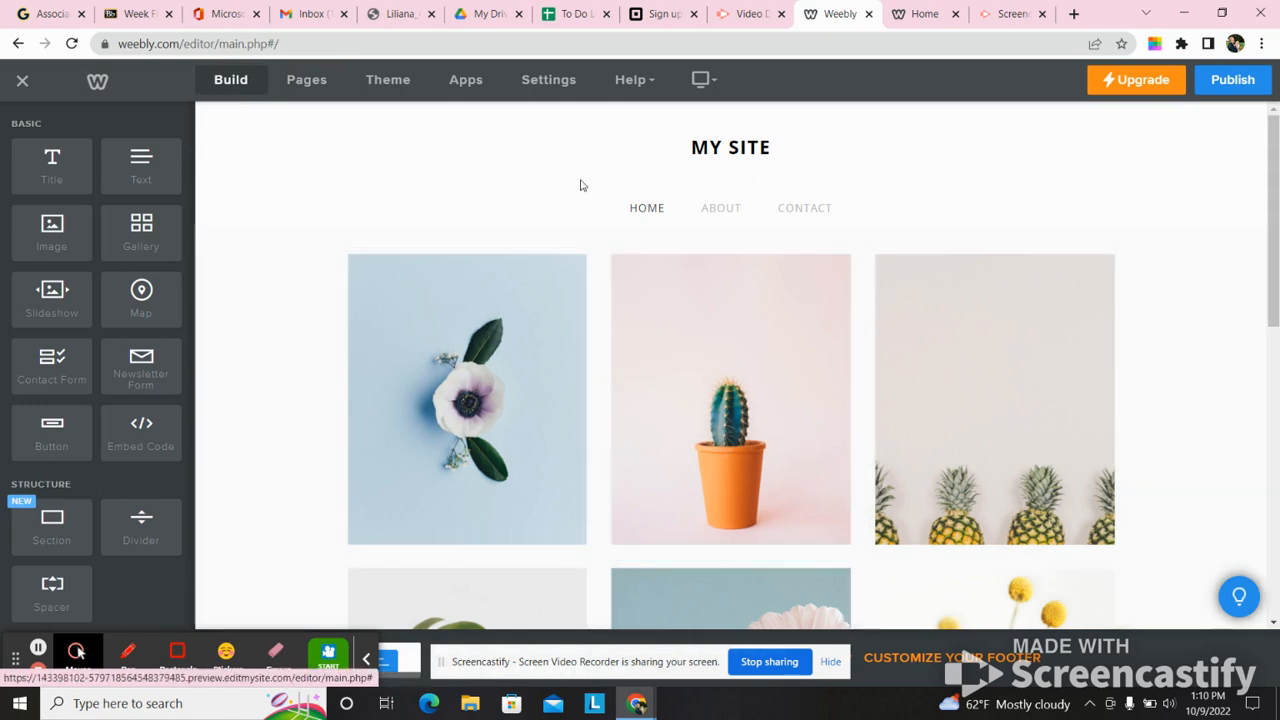
pyautogui.click(307, 88)
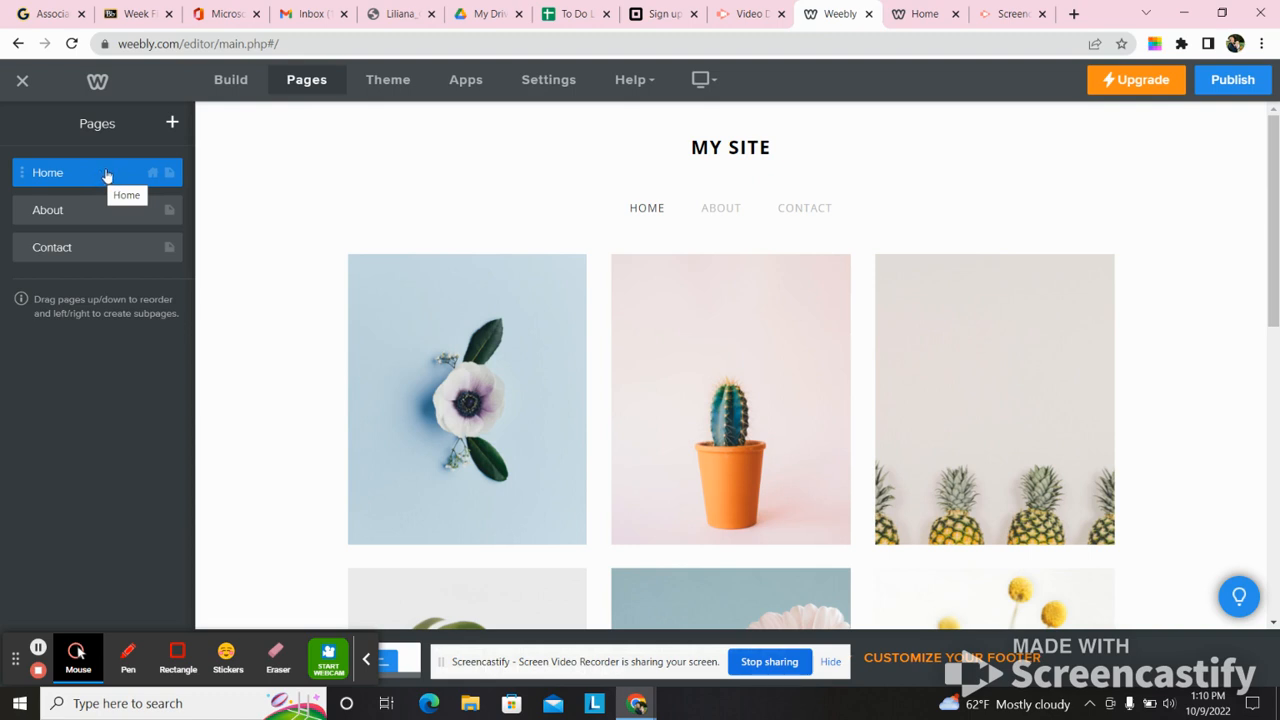
# - Replace the site title "MY SITE" with the owner's first name in possessive form followed by "DIGITAL PORTFOLIO"
pyautogui.click(782, 147)
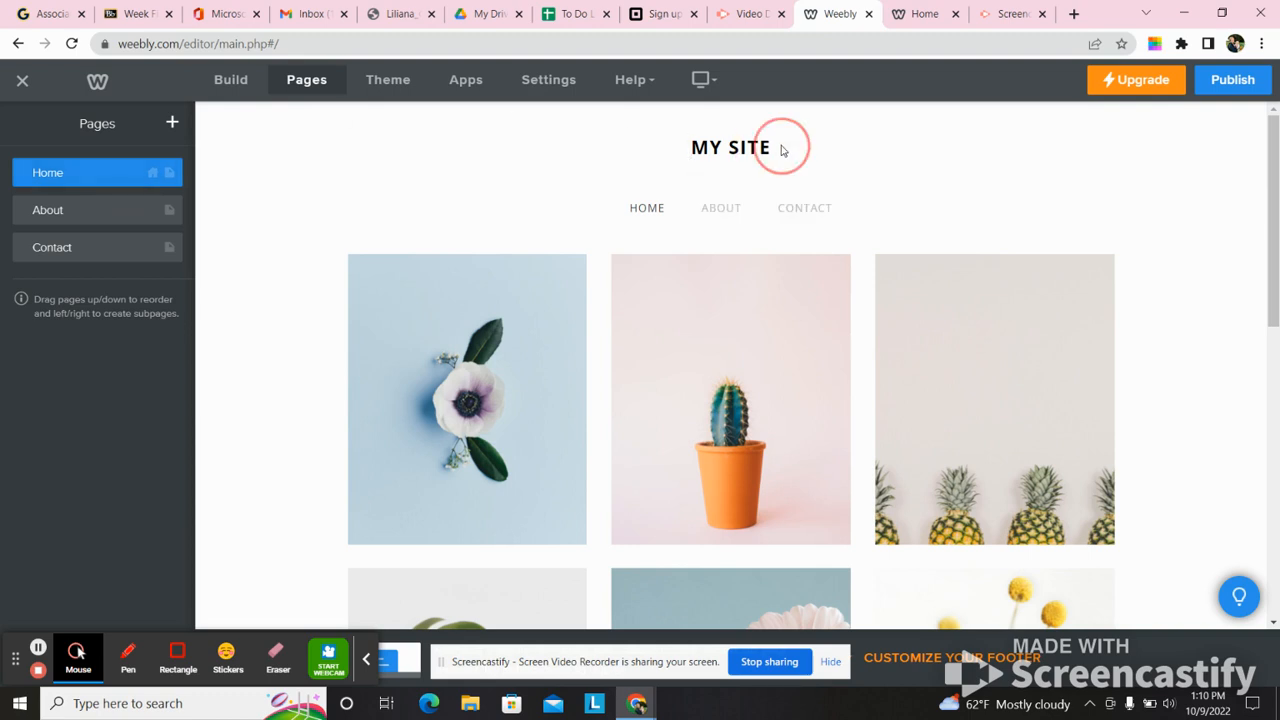
pyautogui.moveTo(766, 149); pyautogui.dragTo(670, 148)
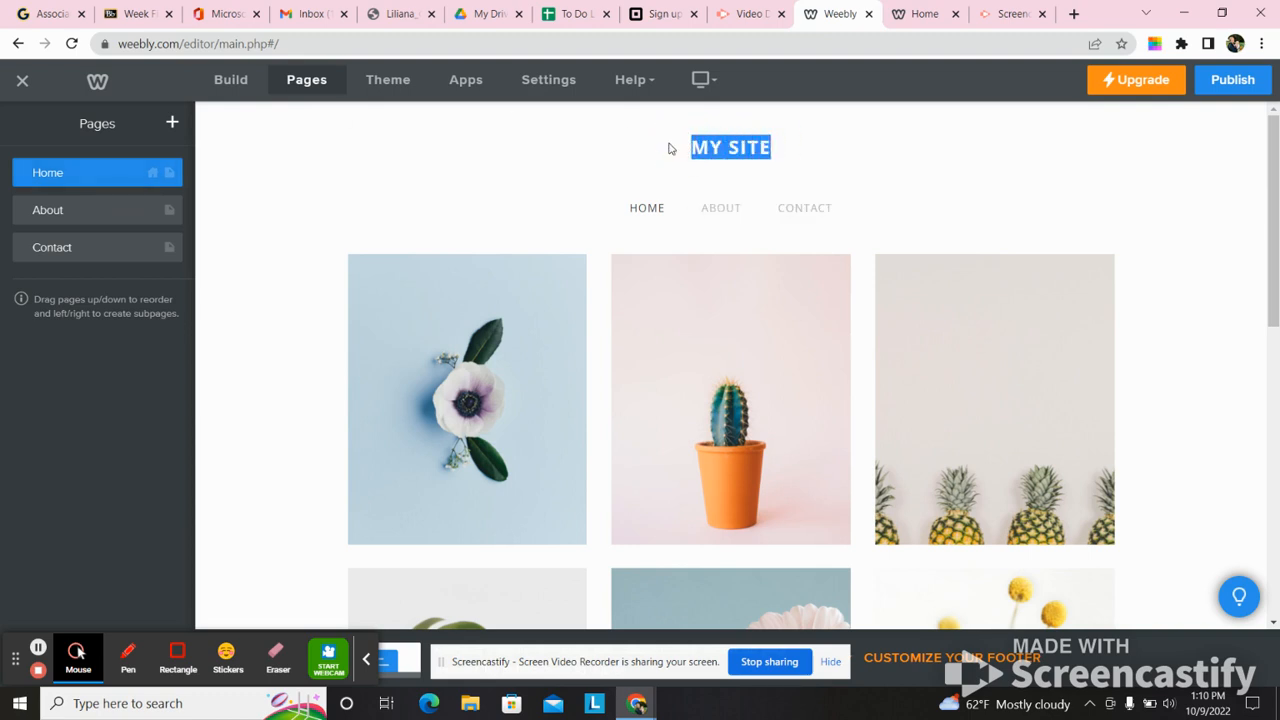
pyautogui.write('JANE')
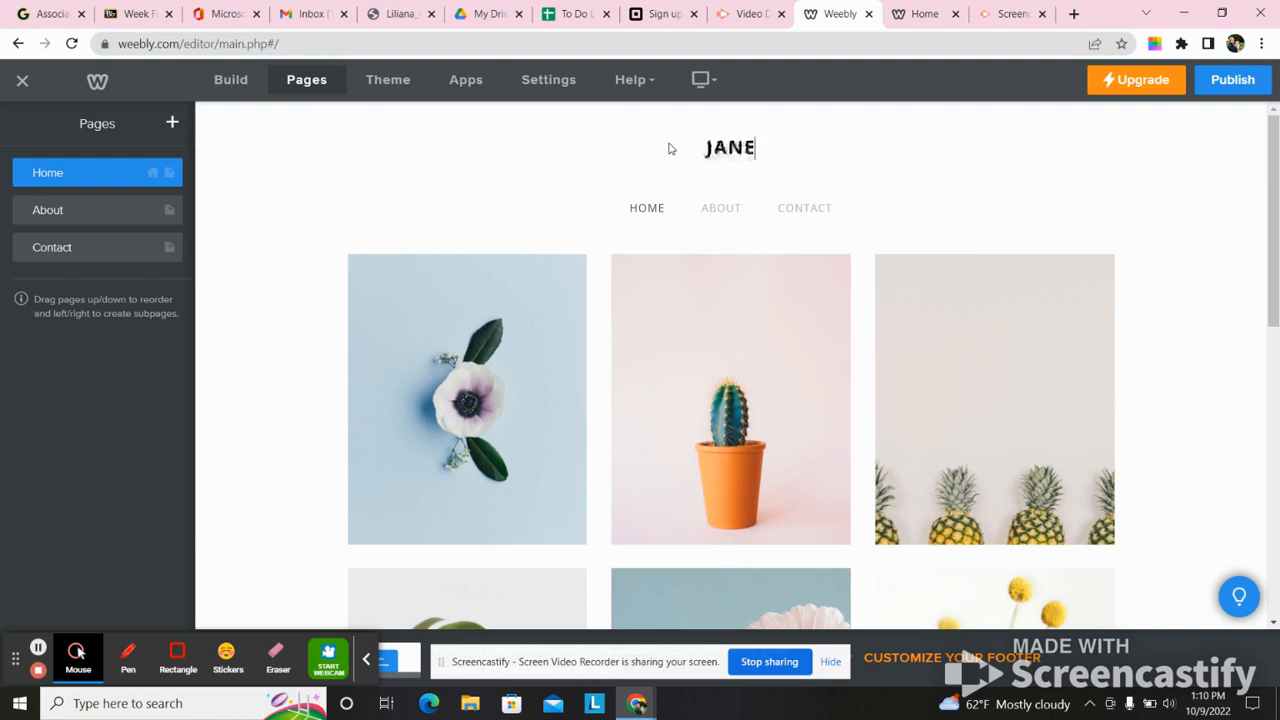
pyautogui.write("'S DIG")
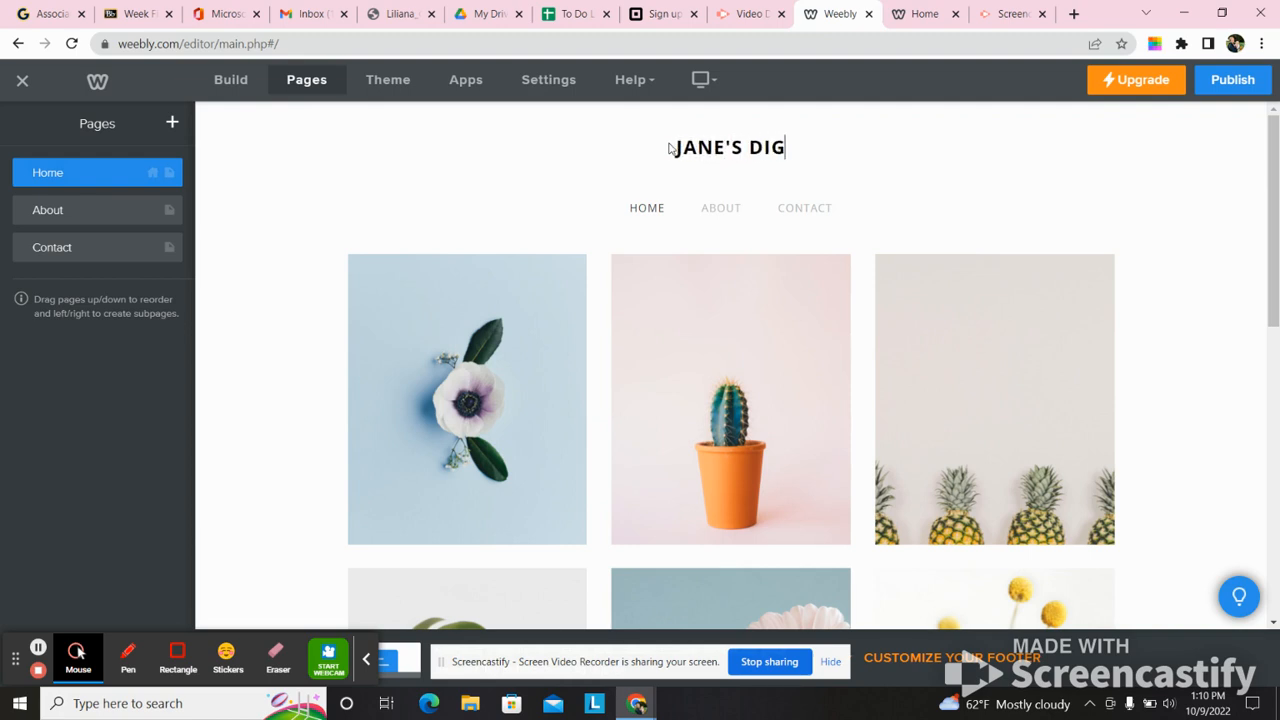
pyautogui.write('ITAL PRO')
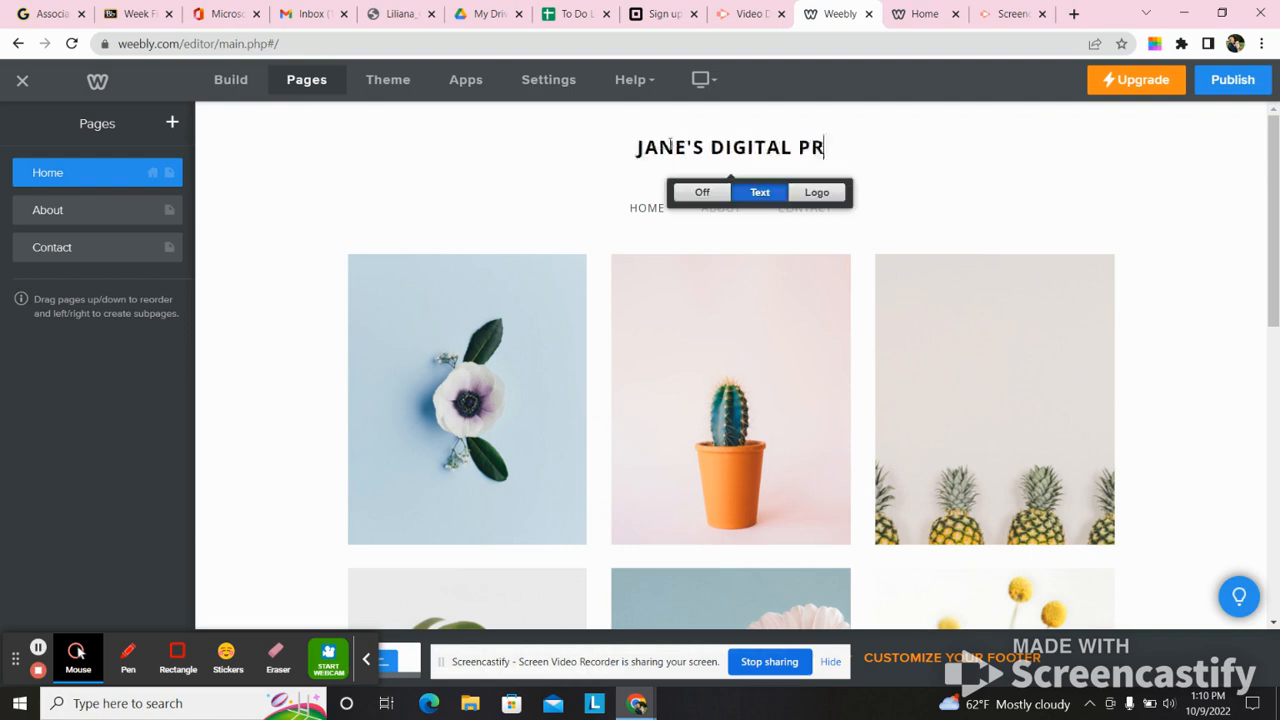
pyautogui.press('BackSpace')
pyautogui.press('BackSpace')
pyautogui.write('ORTFOLIO')
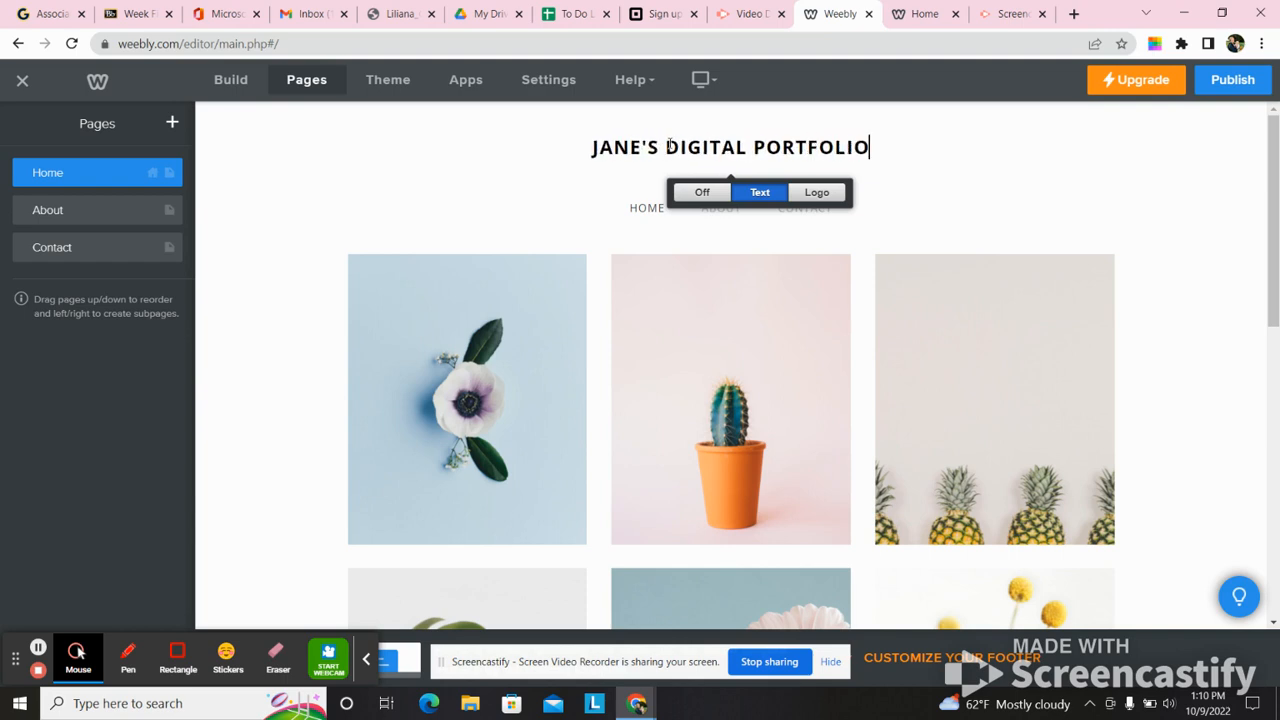
# - Examine the image options of the white flower picture on the Home page, closing them without changes
pyautogui.click(560, 282)
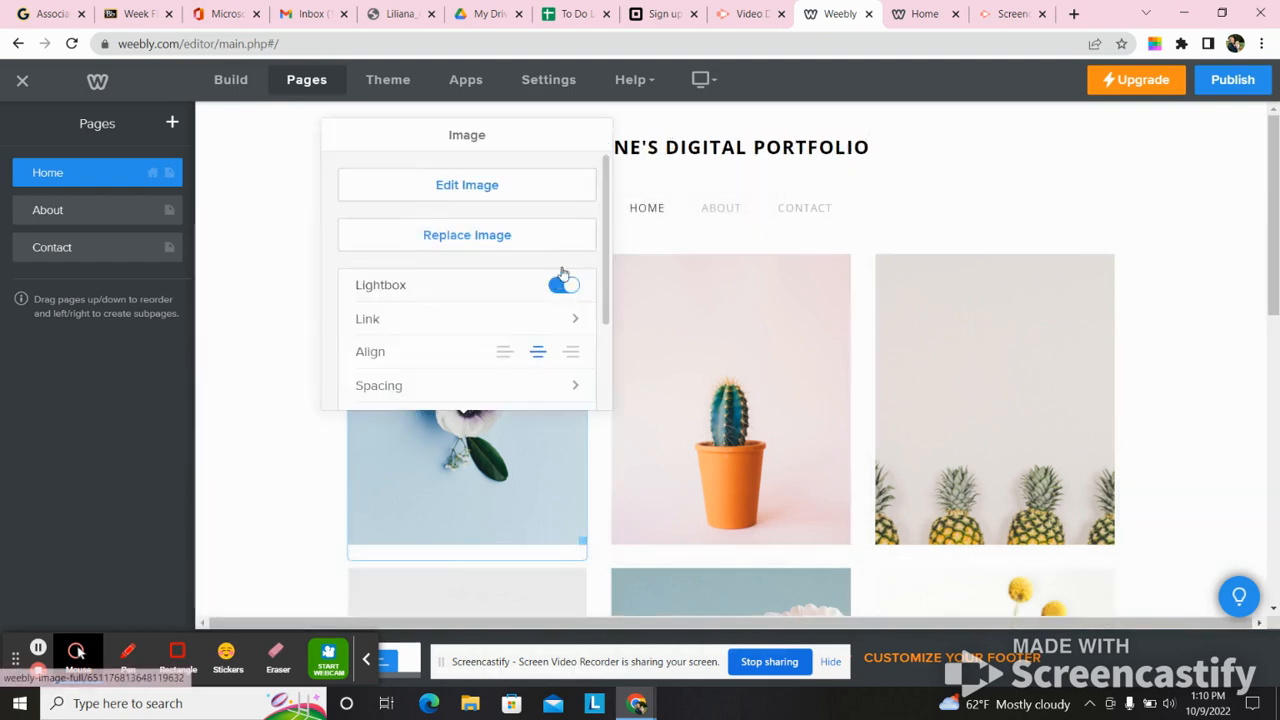
pyautogui.click(695, 230)
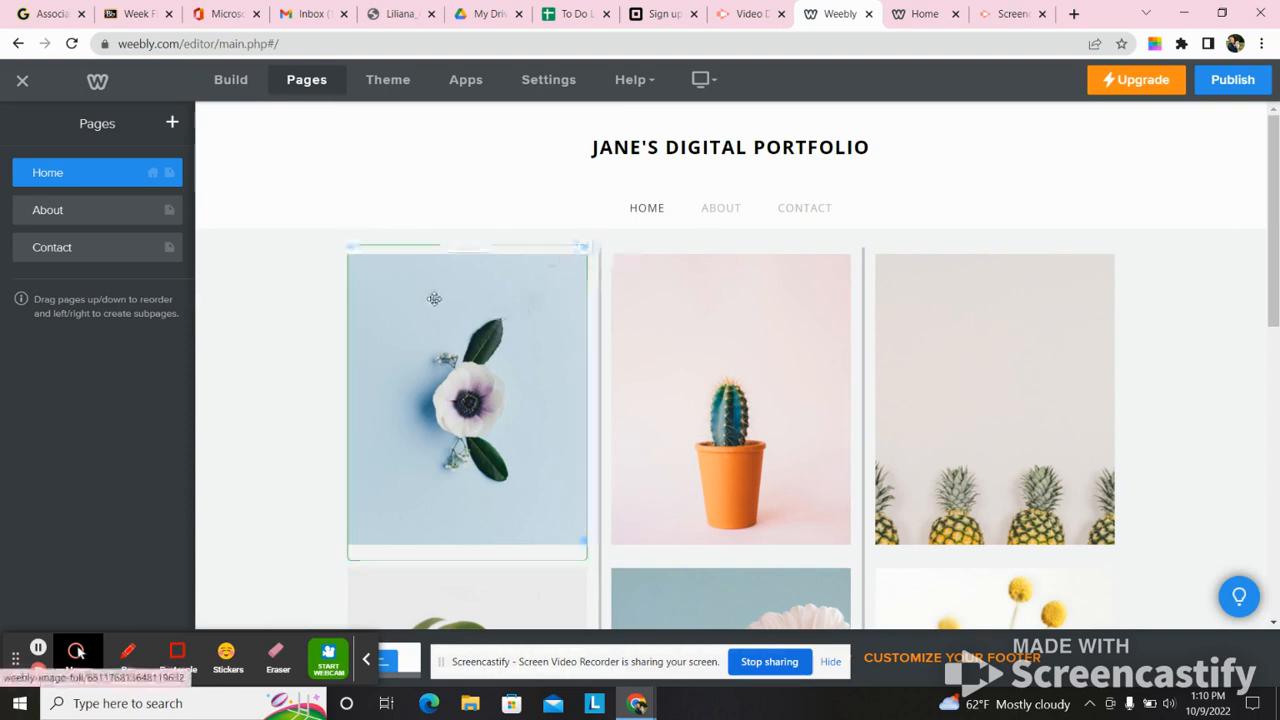
pyautogui.click(442, 332)
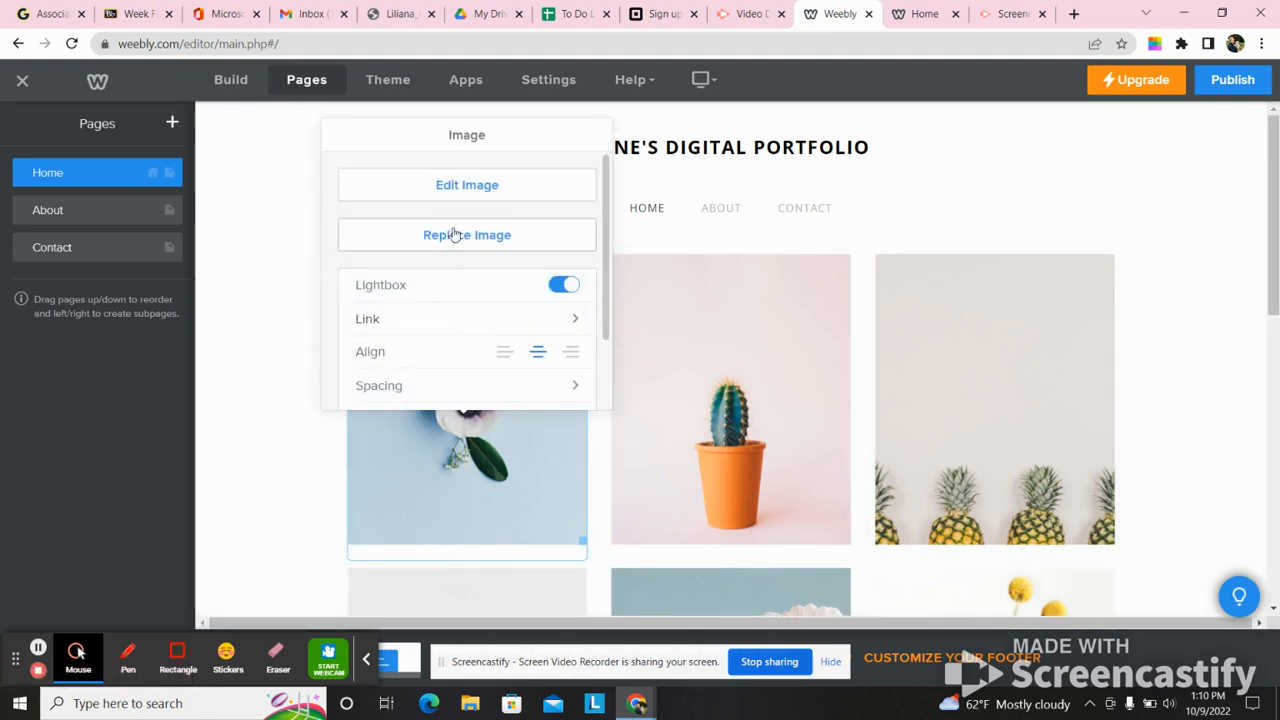
pyautogui.click(274, 286)
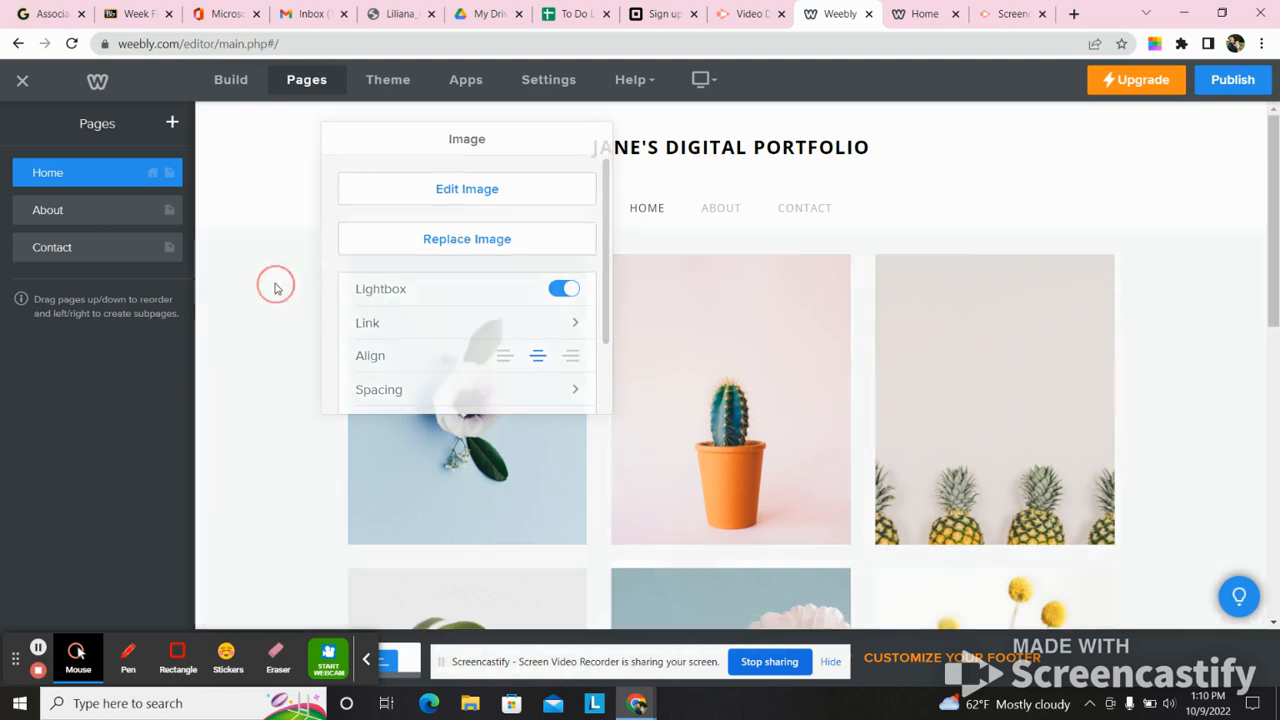
# - Delete the white flower, potted cactus and pineapple pictures from the first row of the Home page's image grid
pyautogui.click(584, 248)
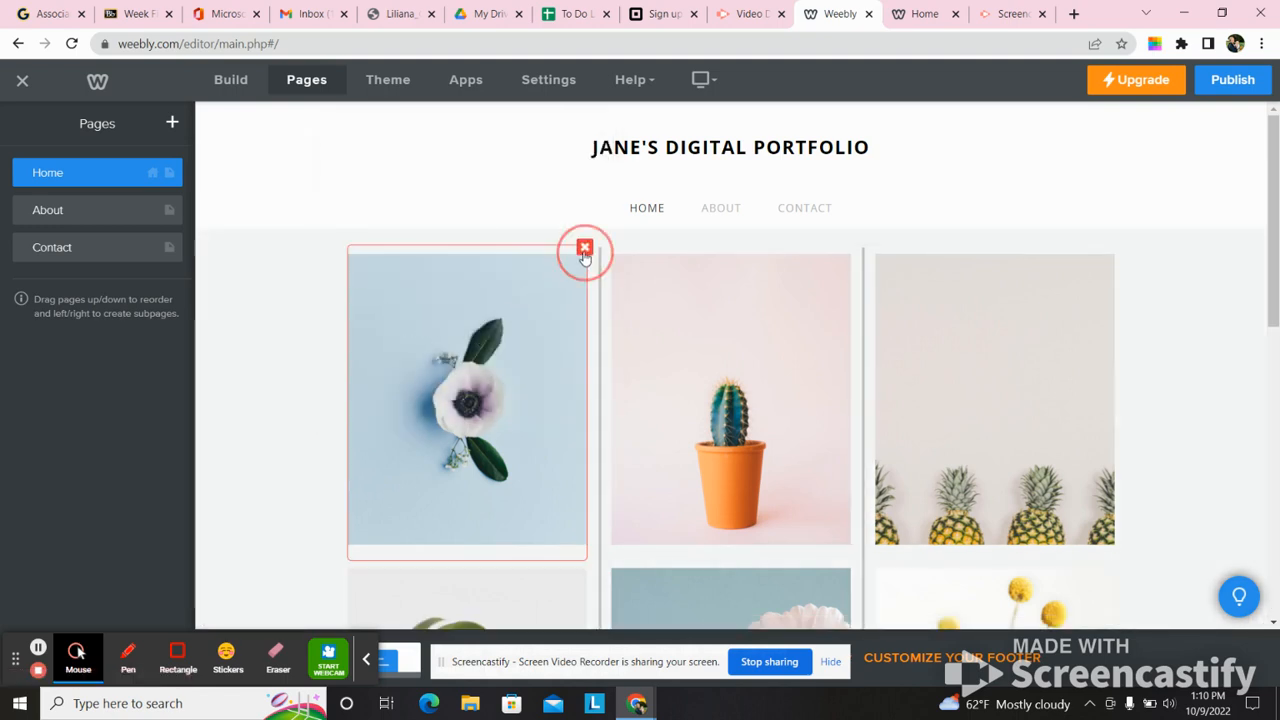
pyautogui.click(546, 195)
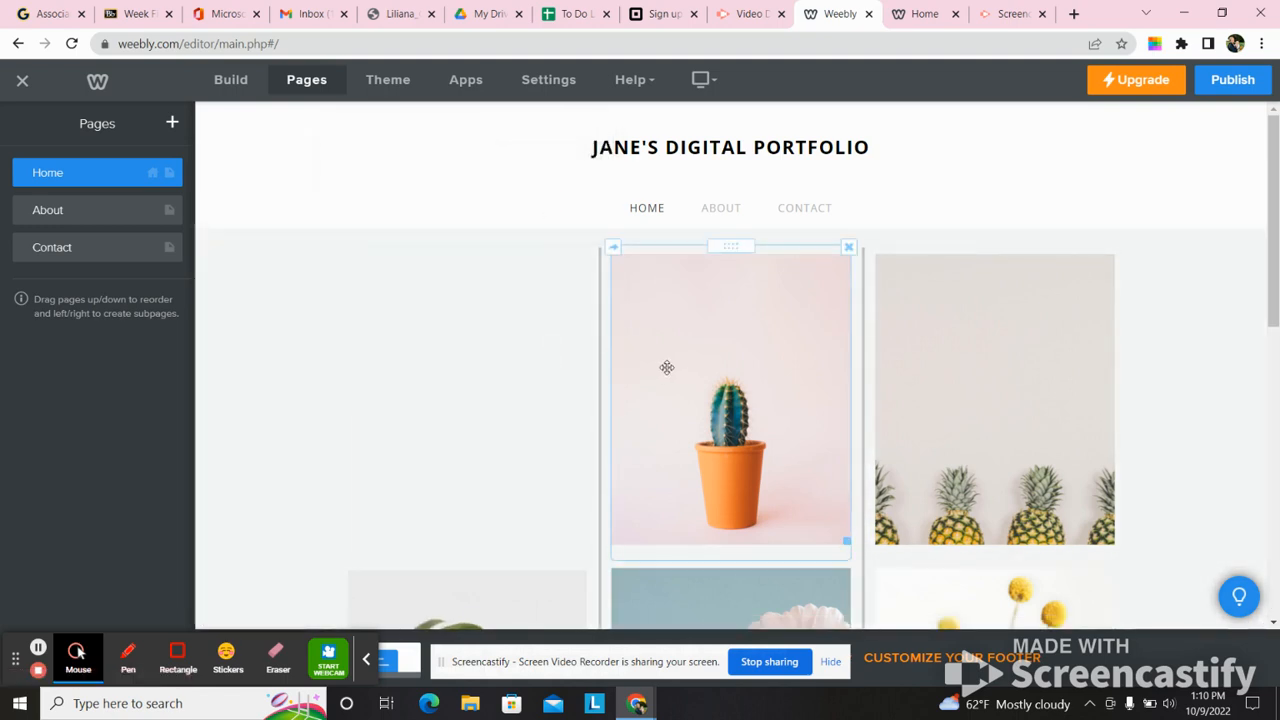
pyautogui.click(690, 345)
pyautogui.click(906, 217)
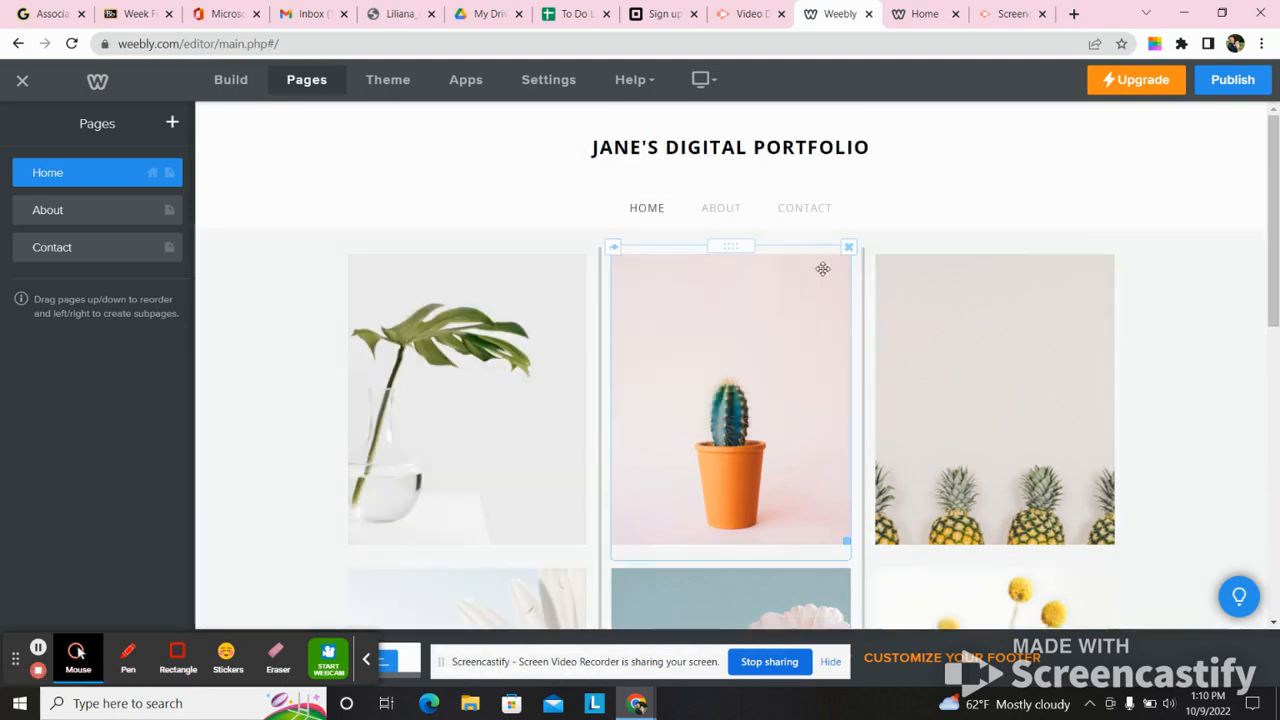
pyautogui.click(849, 247)
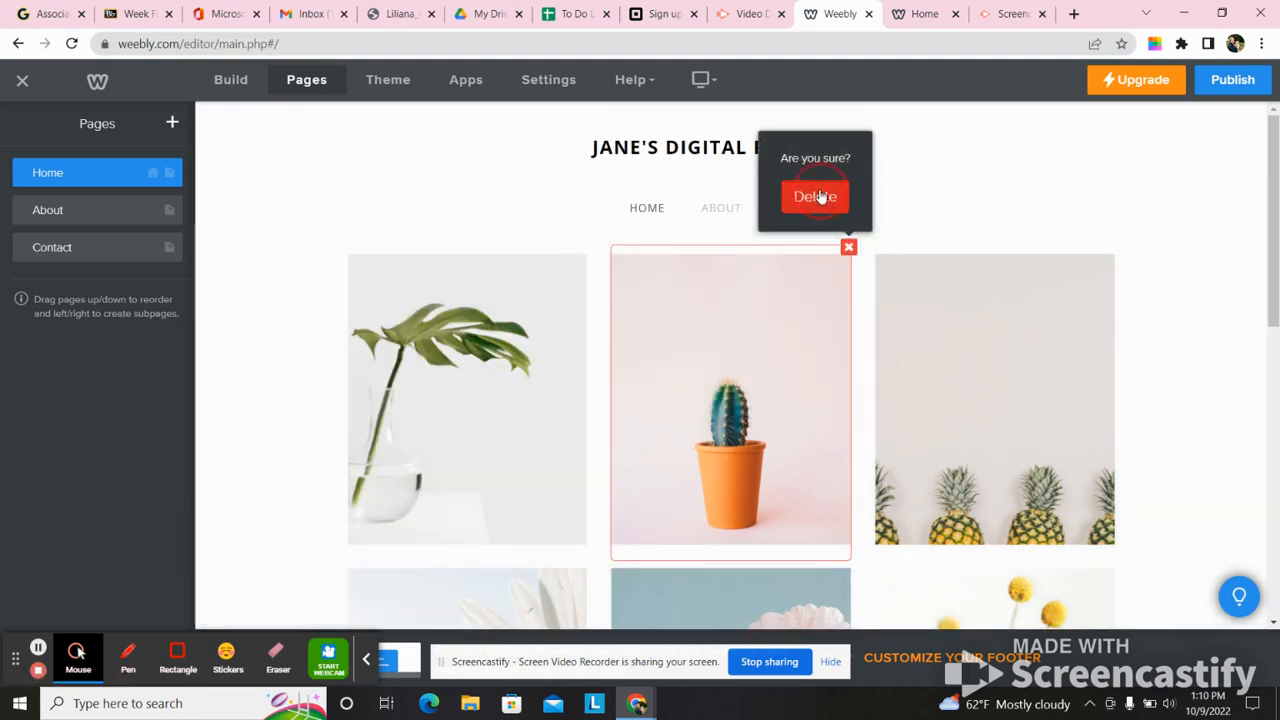
pyautogui.click(818, 197)
pyautogui.click(1113, 248)
pyautogui.click(1079, 197)
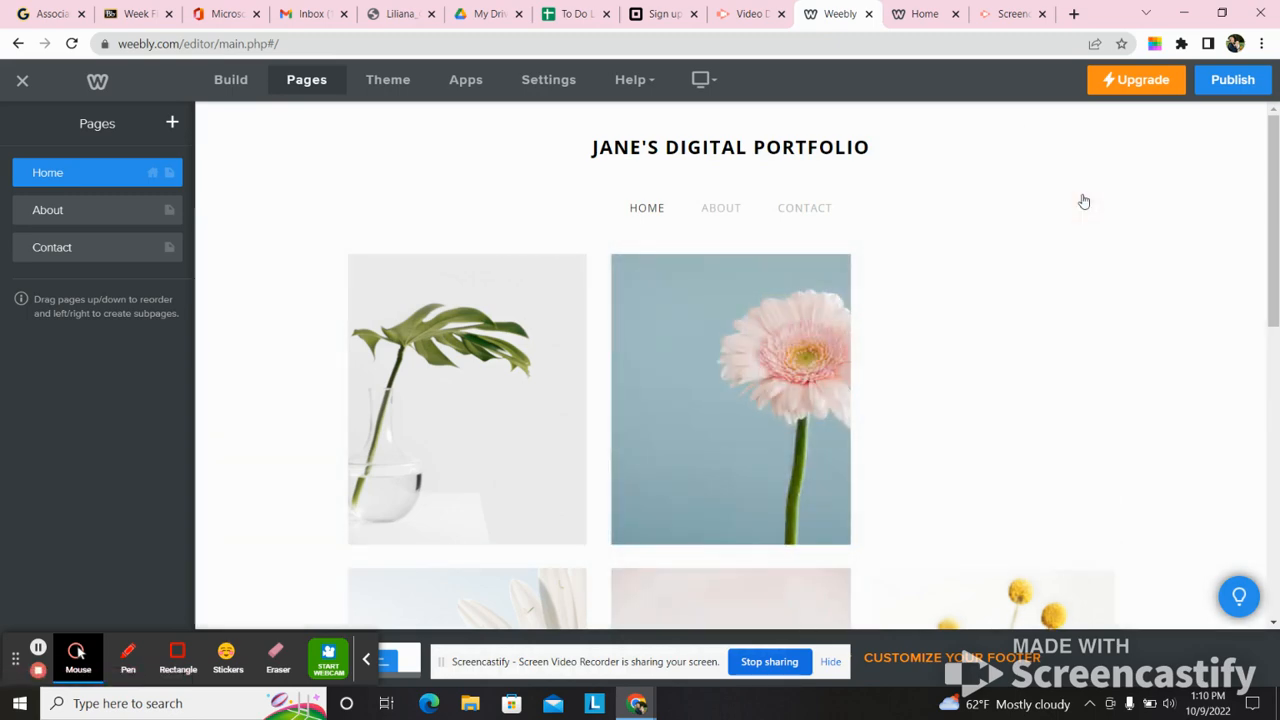
# - Start replacing the pink flower picture in the middle column of the Home page's image grid
pyautogui.moveTo(1268, 268); pyautogui.dragTo(1257, 560)
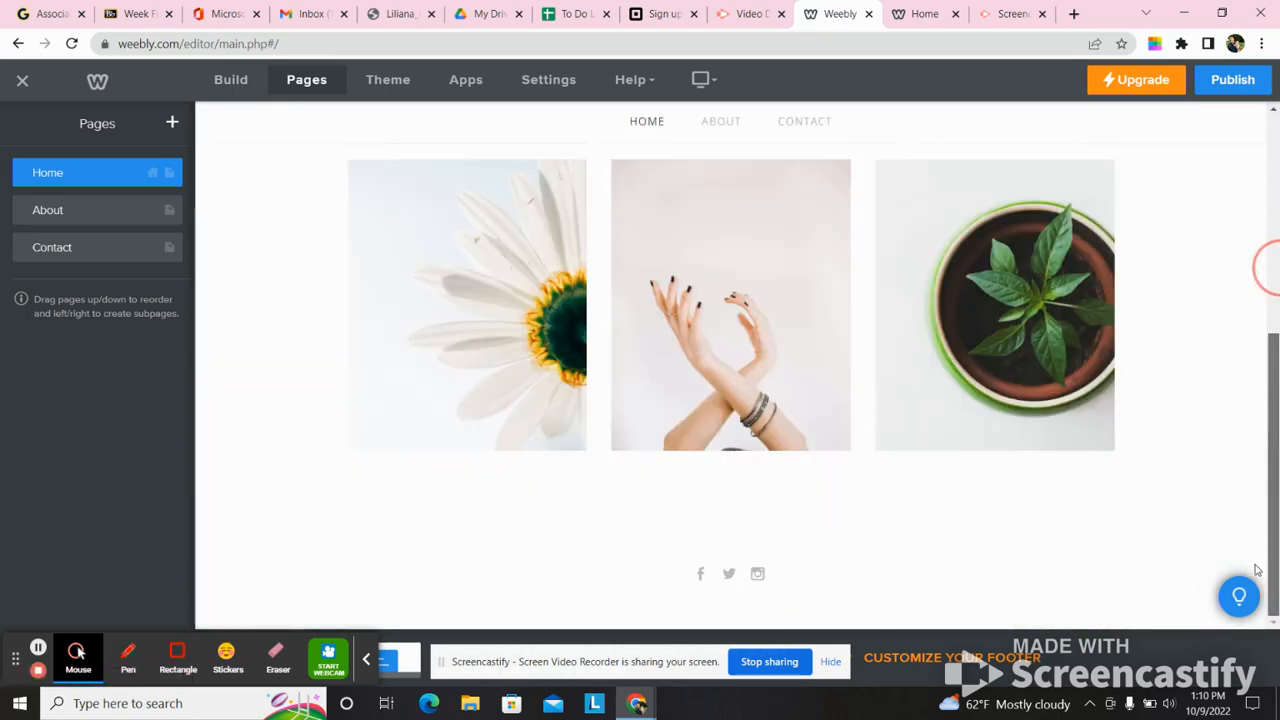
pyautogui.moveTo(1274, 487); pyautogui.dragTo(1269, 311)
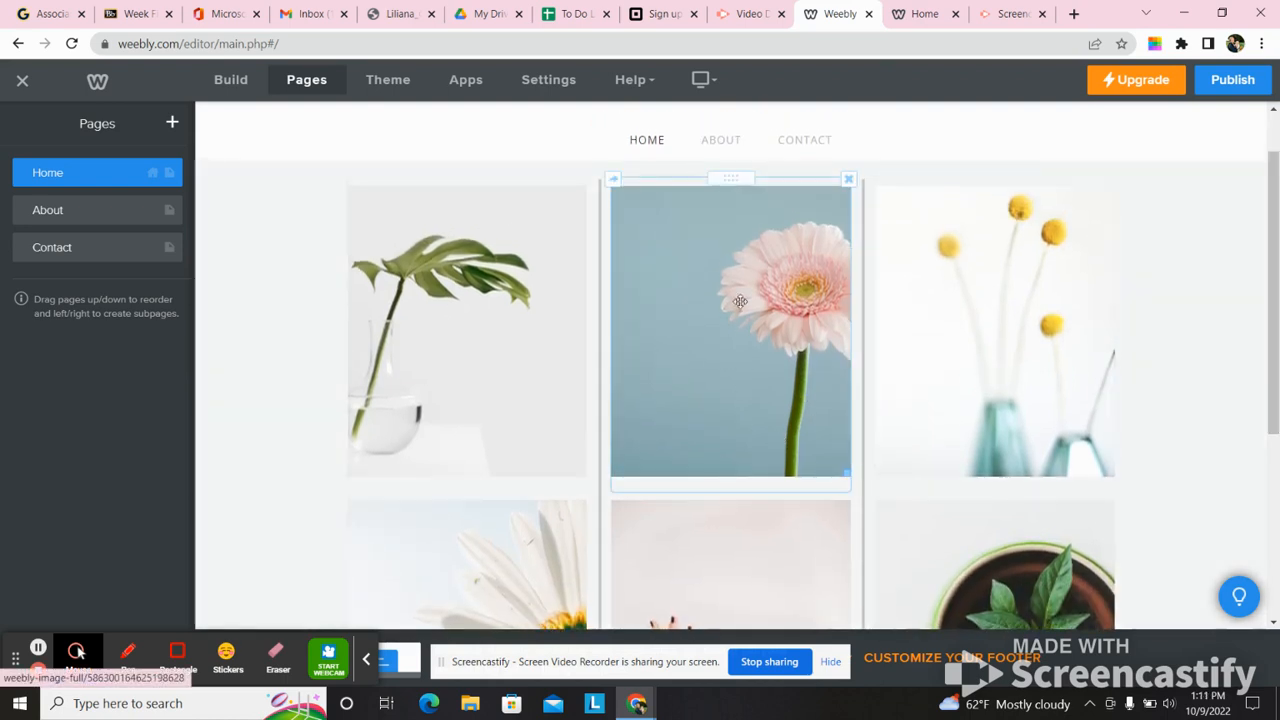
pyautogui.click(742, 301)
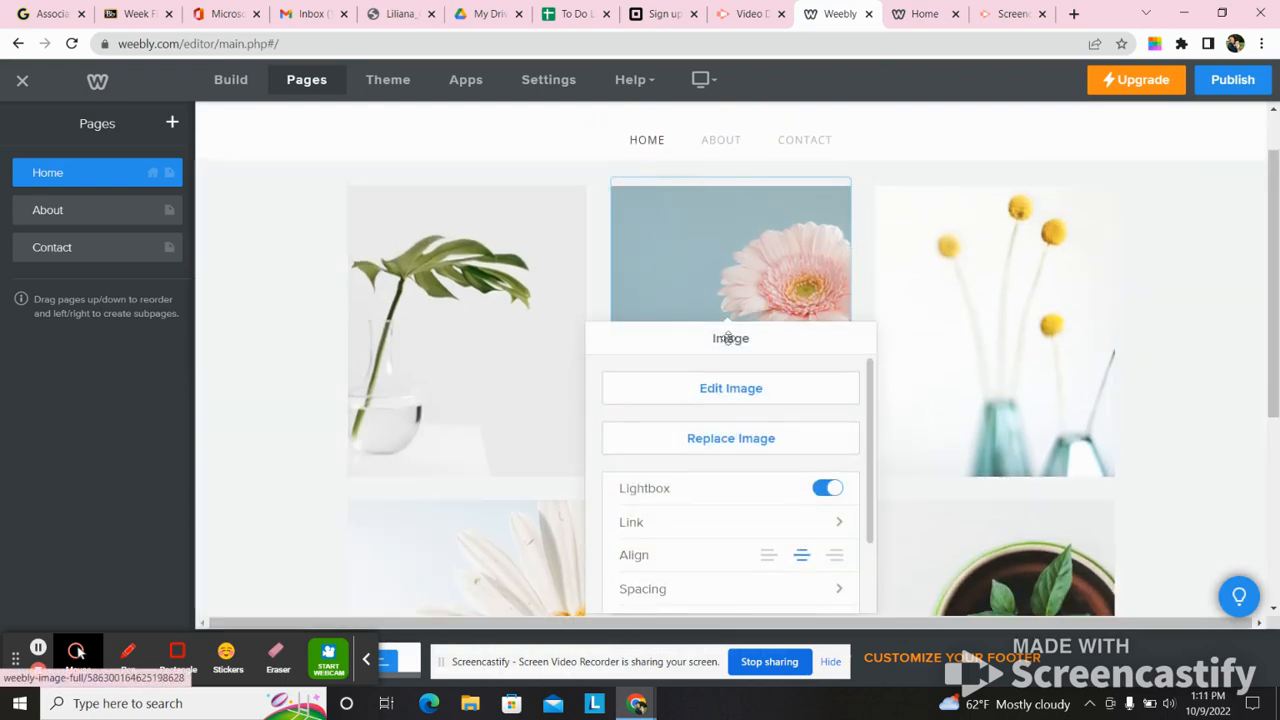
pyautogui.click(716, 443)
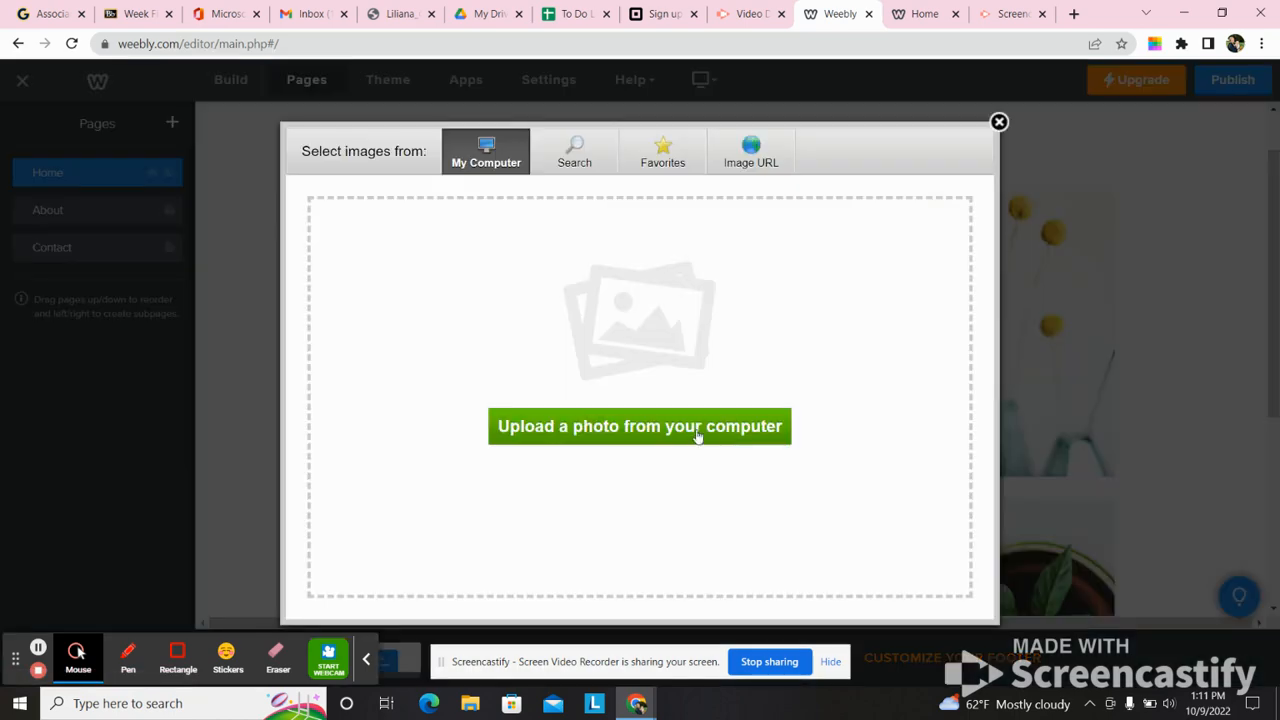
pyautogui.click(690, 429)
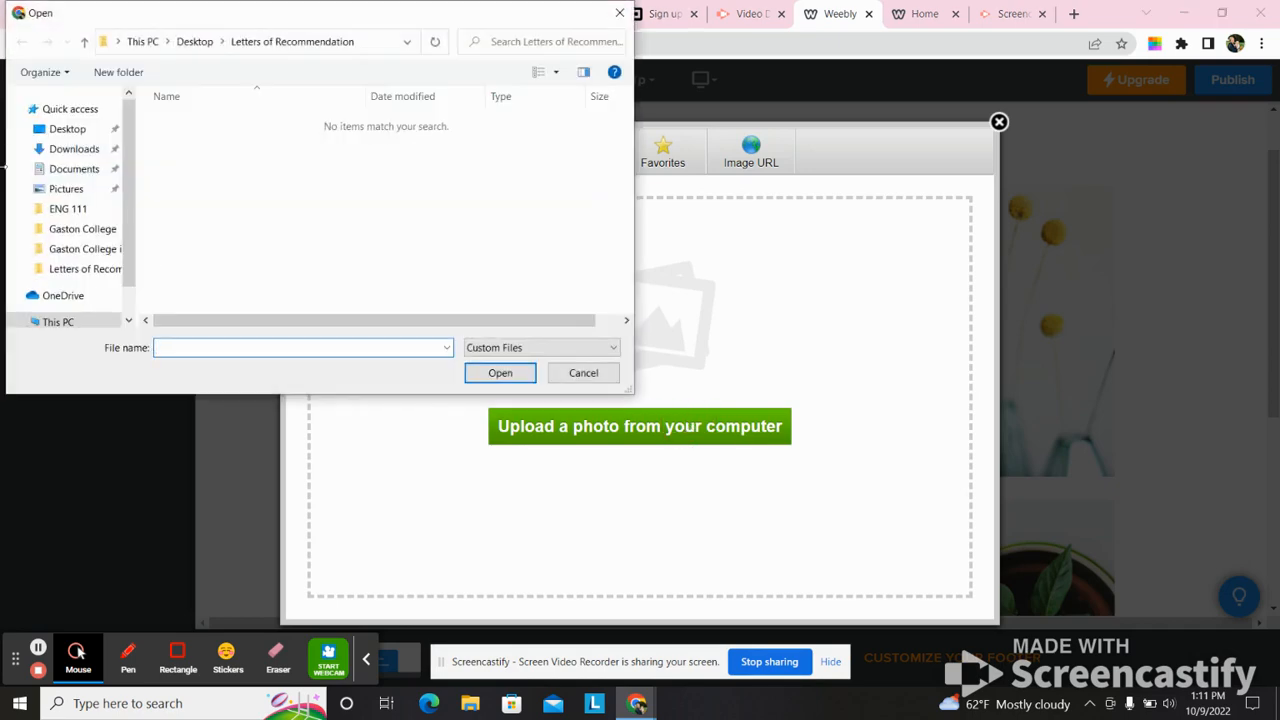
pyautogui.click(66, 133)
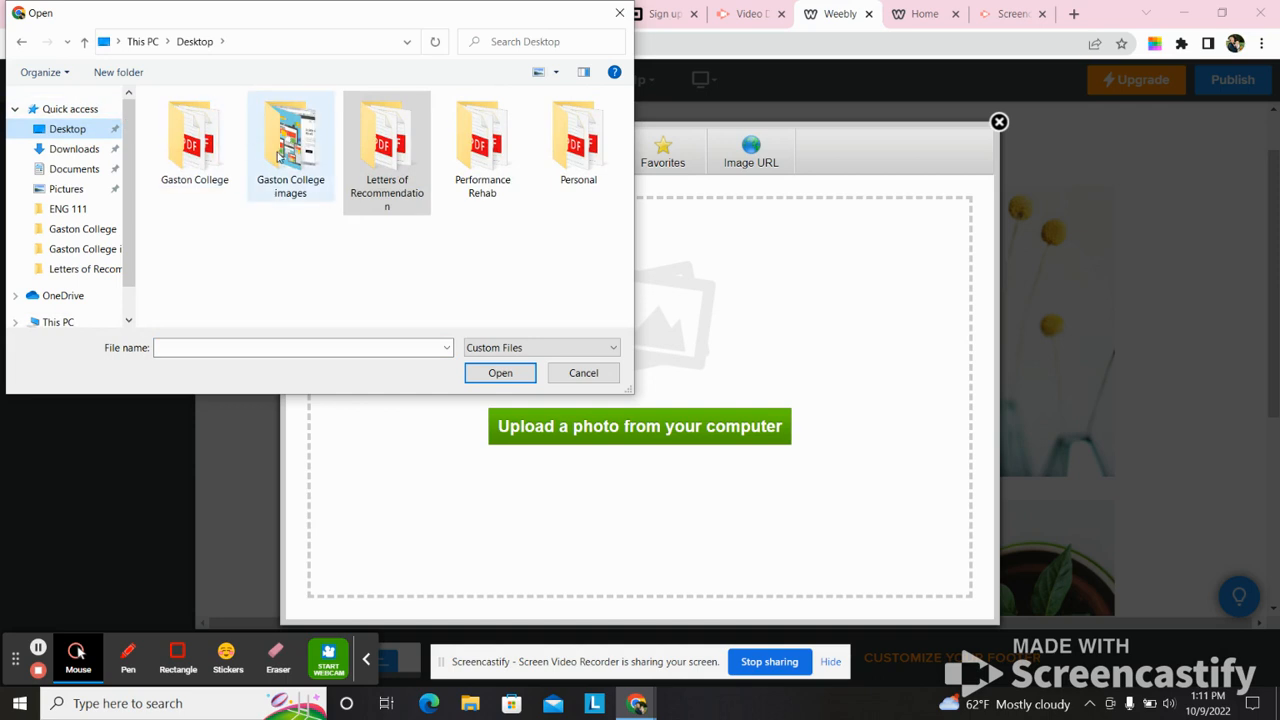
pyautogui.doubleClick(278, 156)
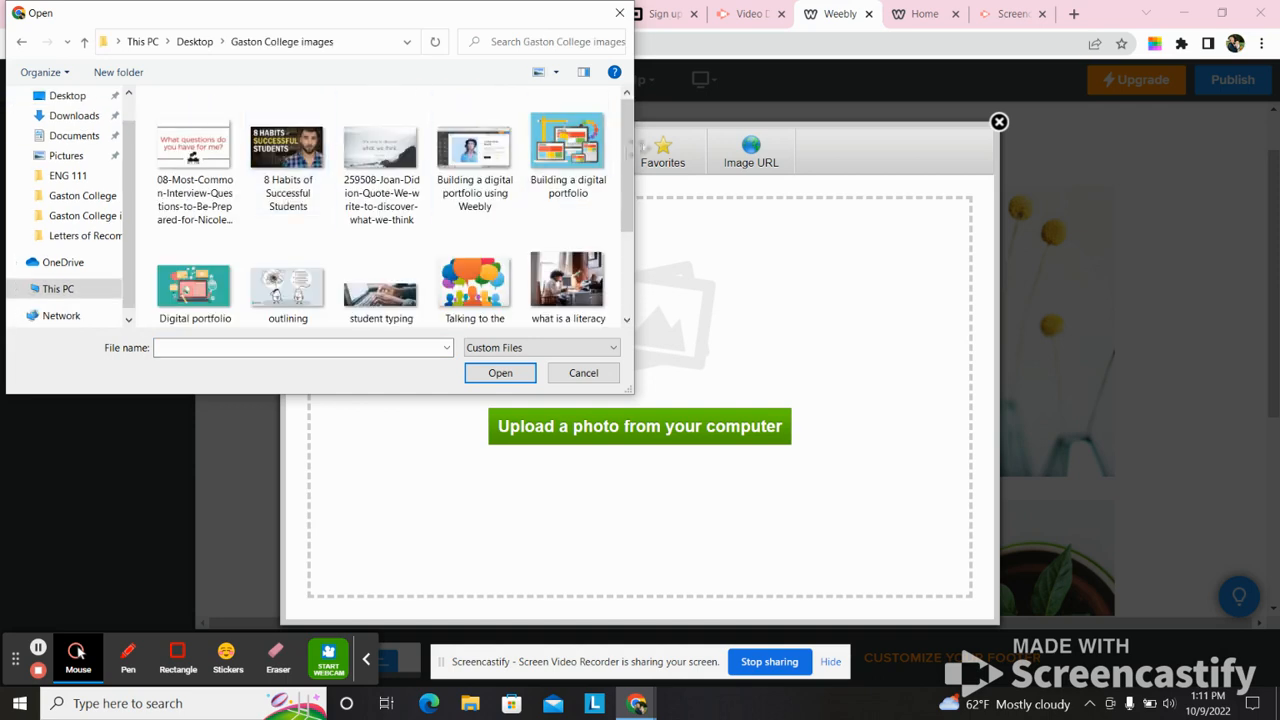
pyautogui.moveTo(628, 160); pyautogui.dragTo(618, 13)
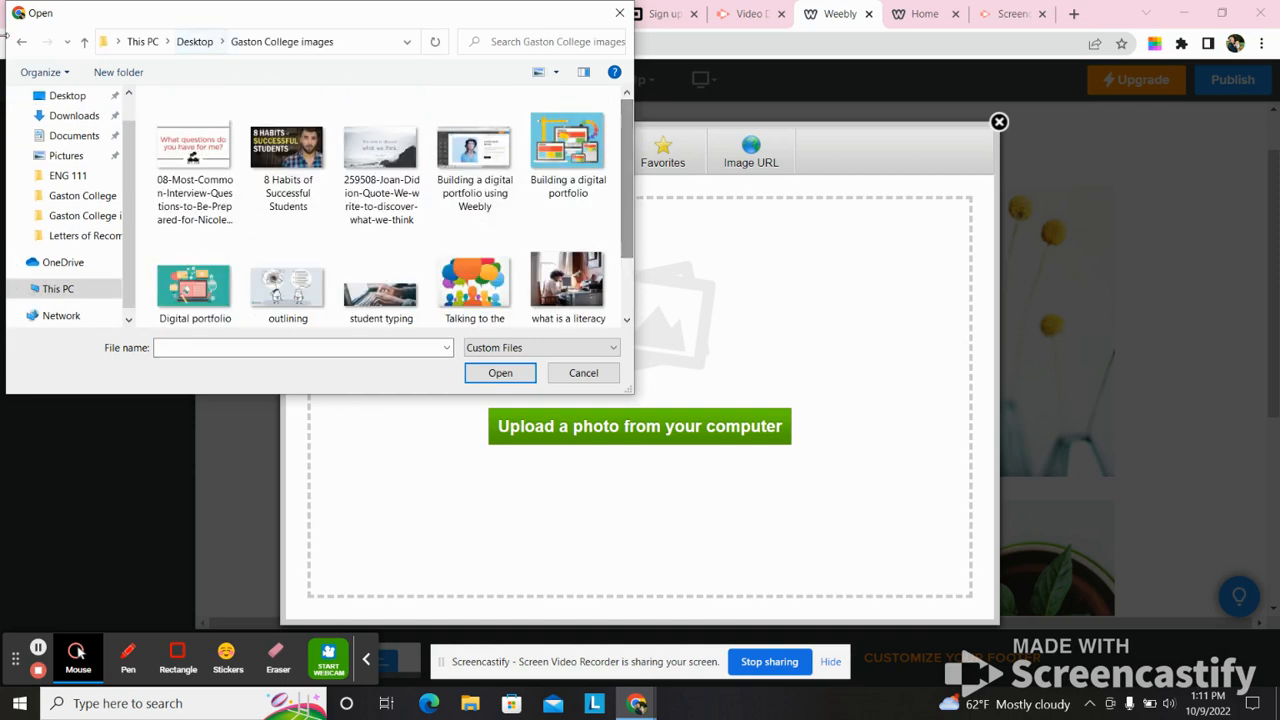
pyautogui.click(68, 100)
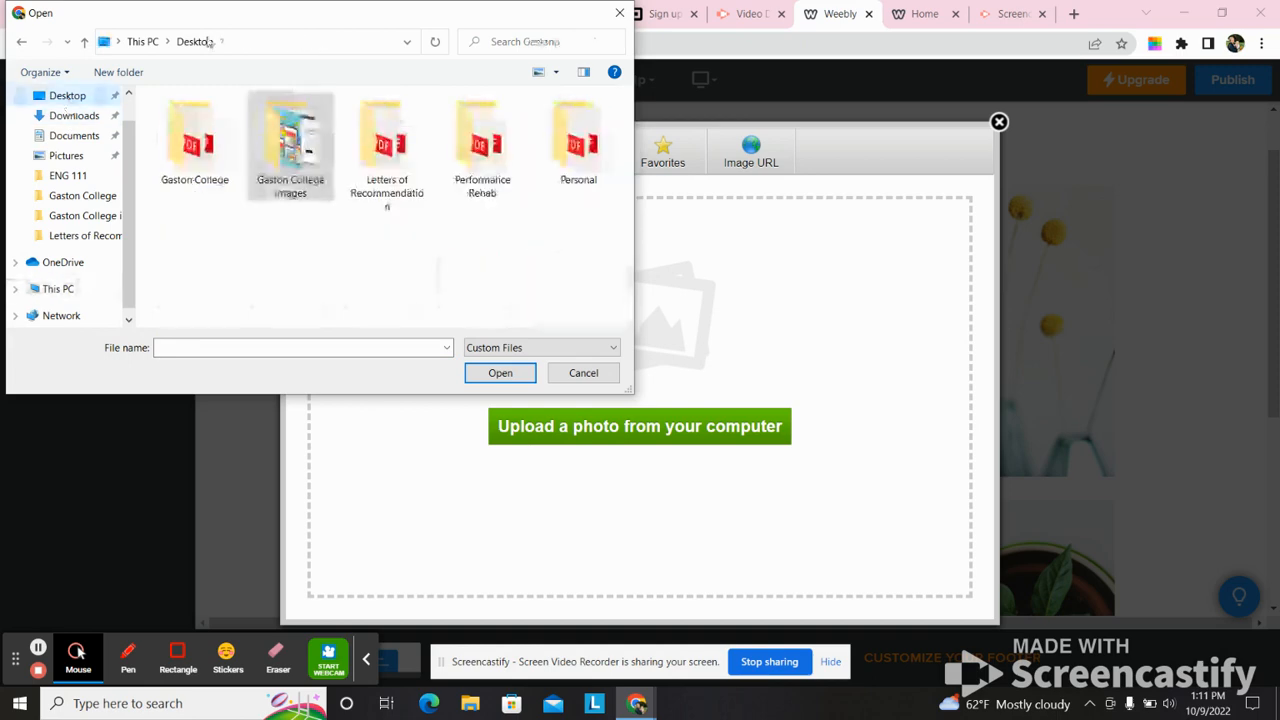
pyautogui.click(620, 13)
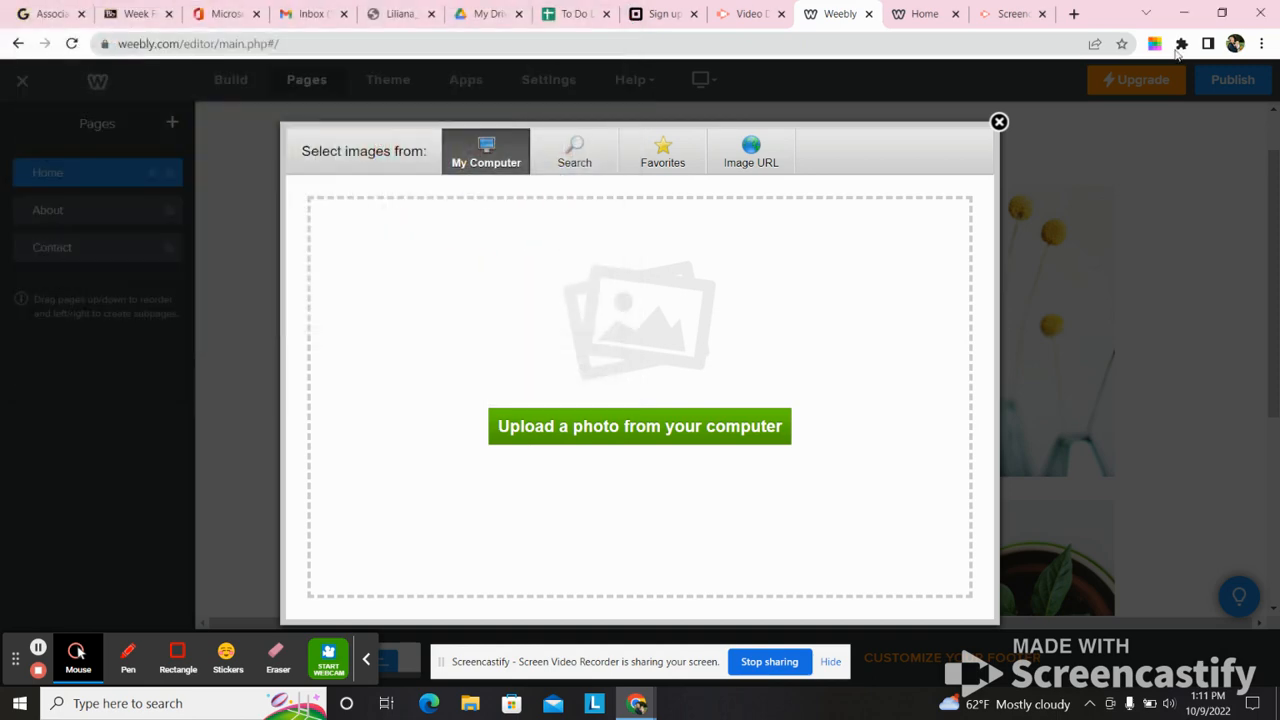
# - Search Google Images for "I'm a writer" in a new browser tab
pyautogui.click(1074, 14)
pyautogui.click(1013, 42)
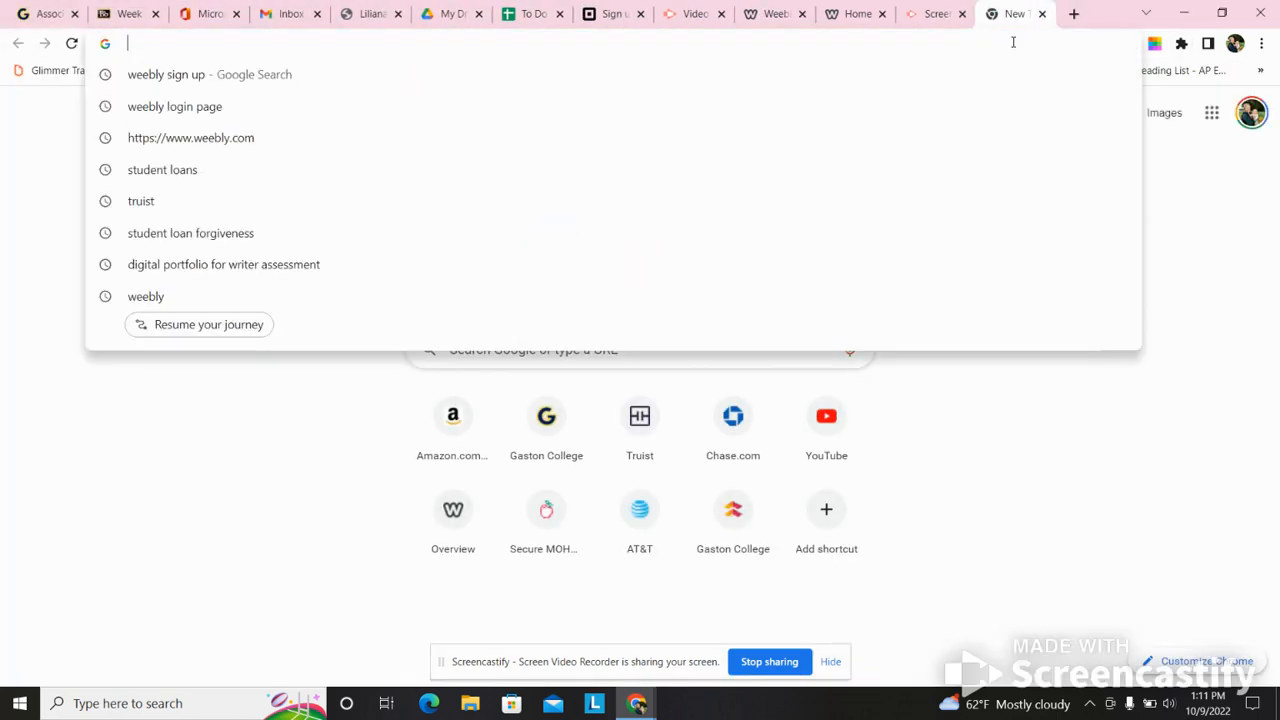
pyautogui.write("I'm a writer")
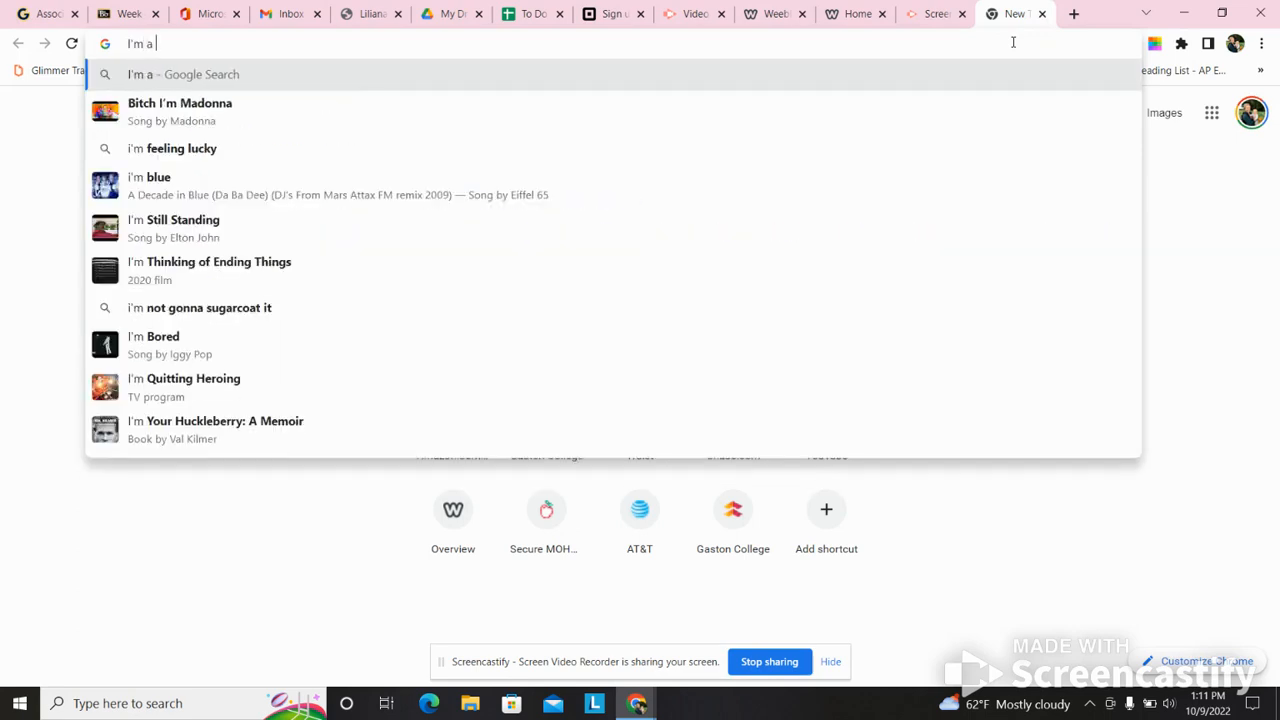
pyautogui.press('Return')
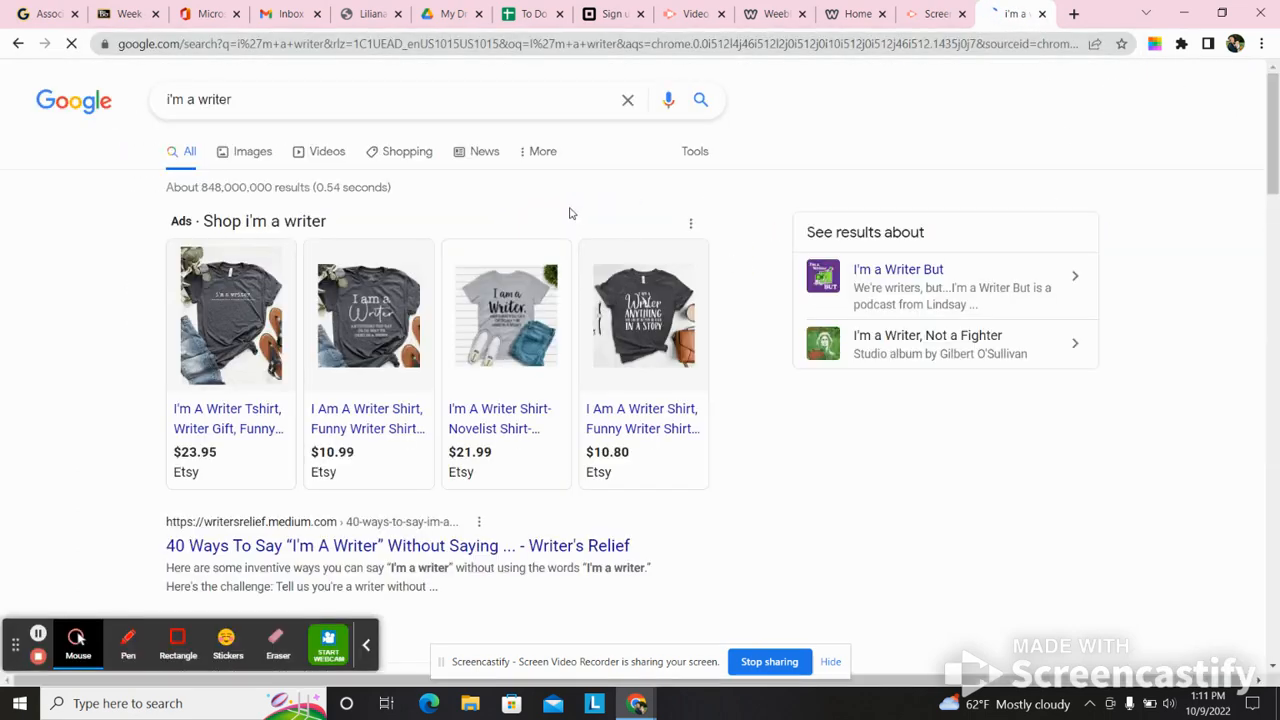
pyautogui.click(270, 151)
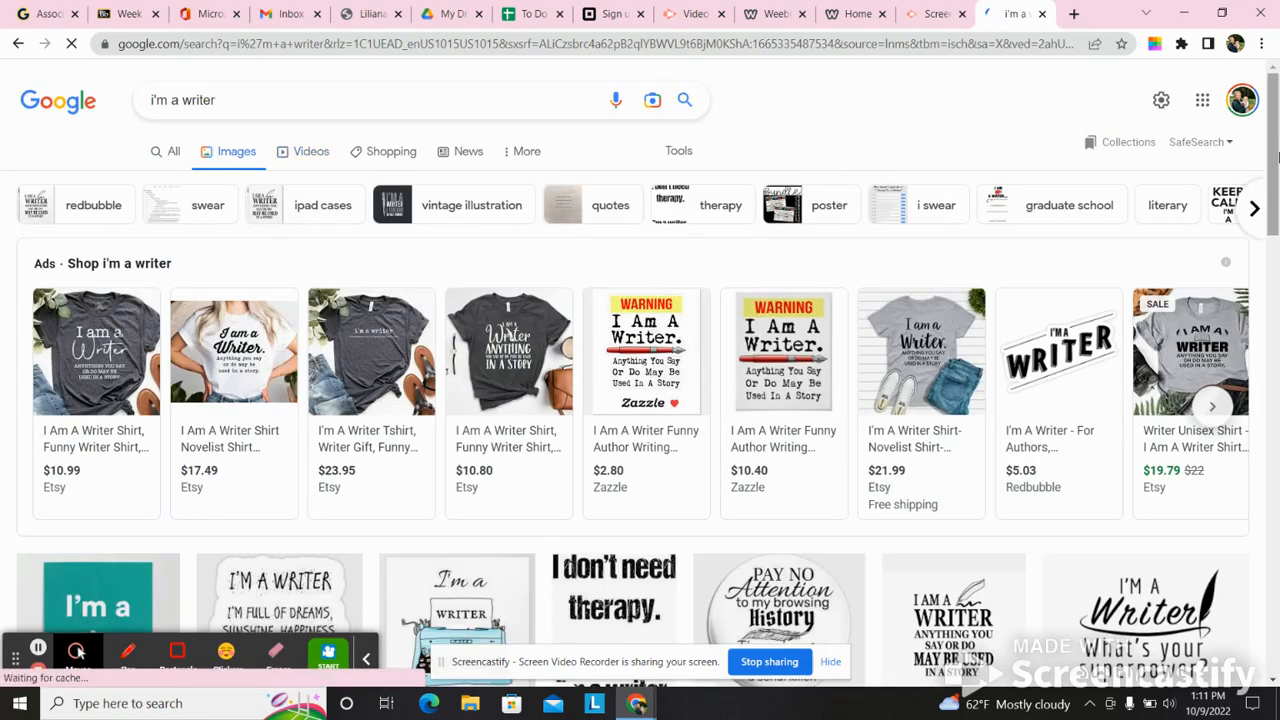
pyautogui.moveTo(1275, 156); pyautogui.dragTo(1278, 215)
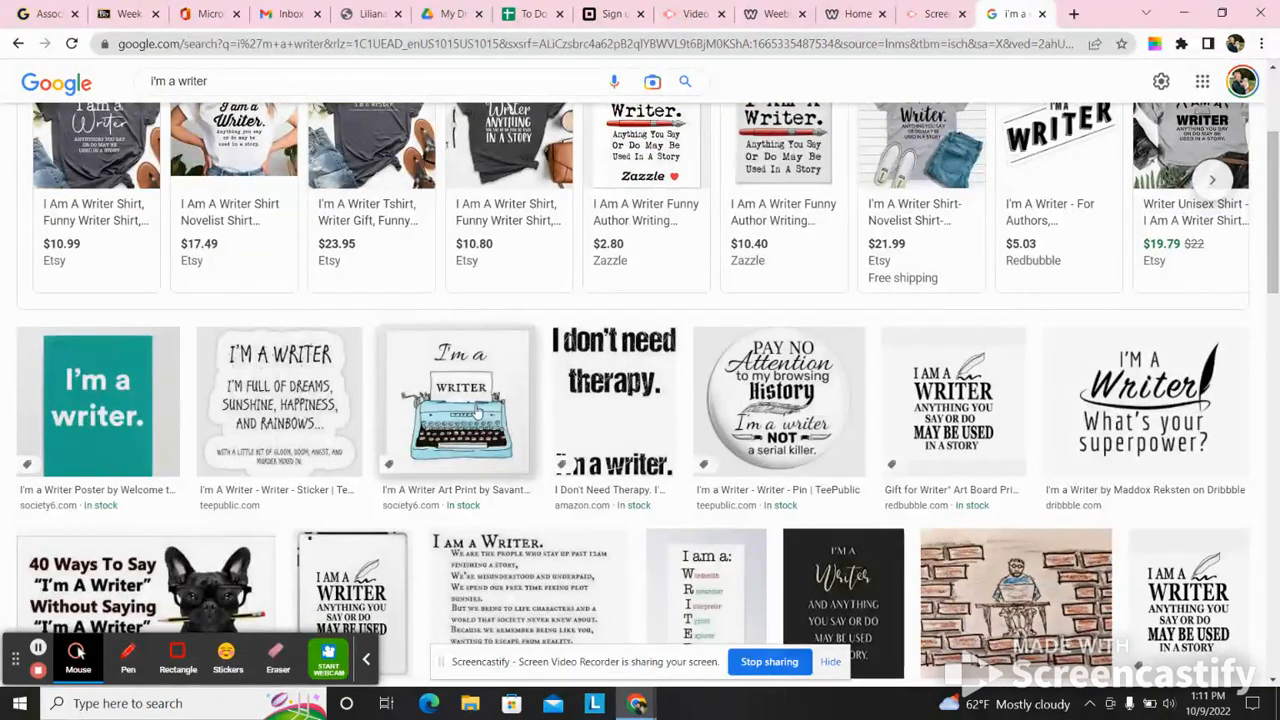
# - Save the "I'm a Writer" blue typewriter art print image to the Desktop as typewriter
pyautogui.click(478, 410)
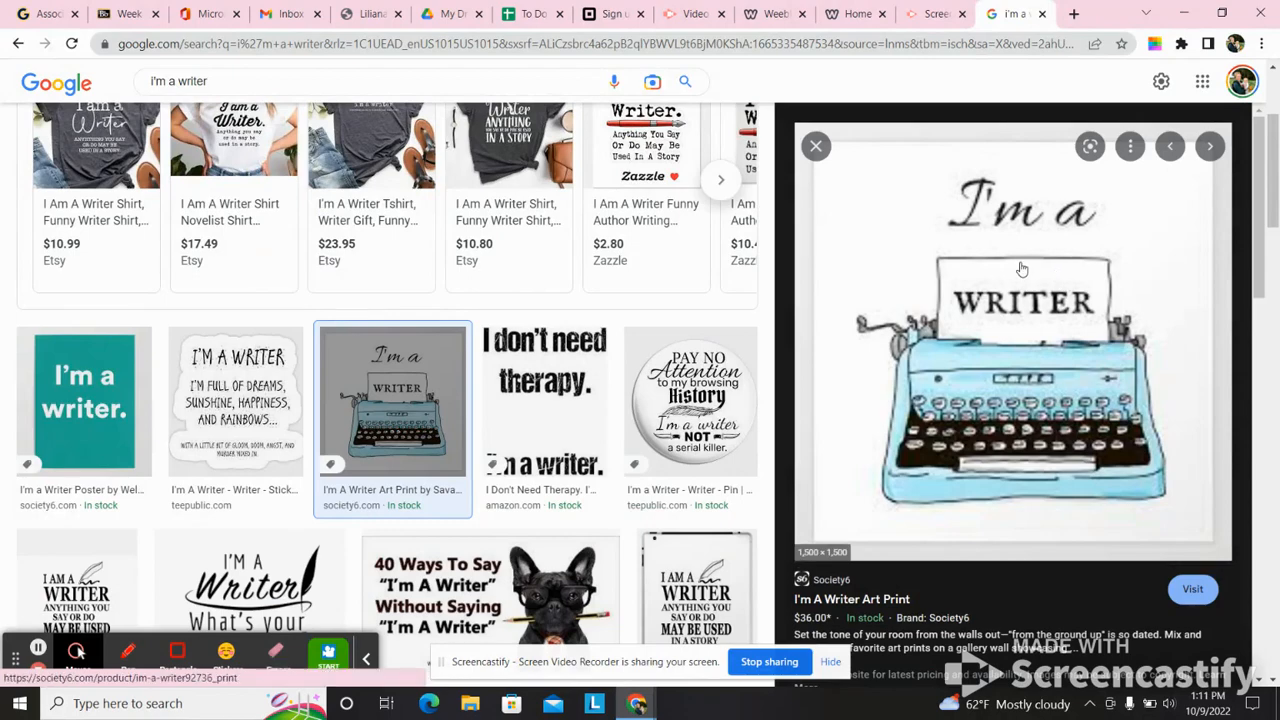
pyautogui.rightClick(1021, 269)
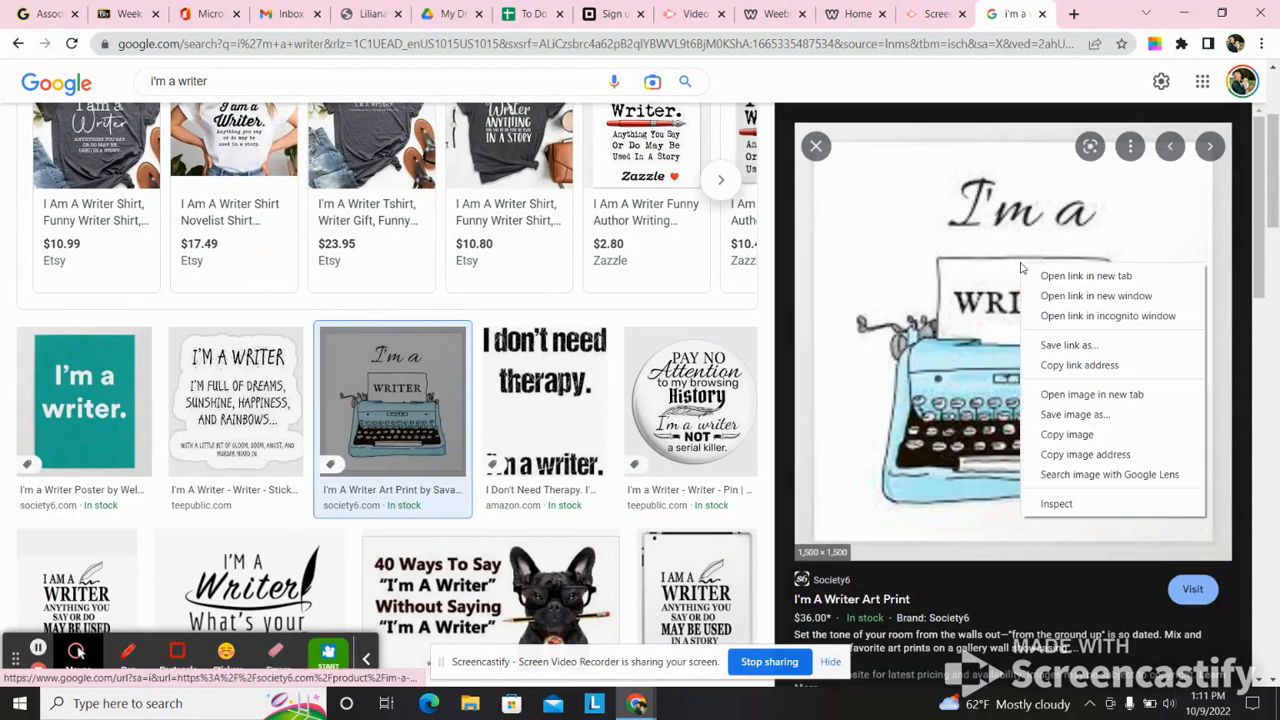
pyautogui.click(1063, 422)
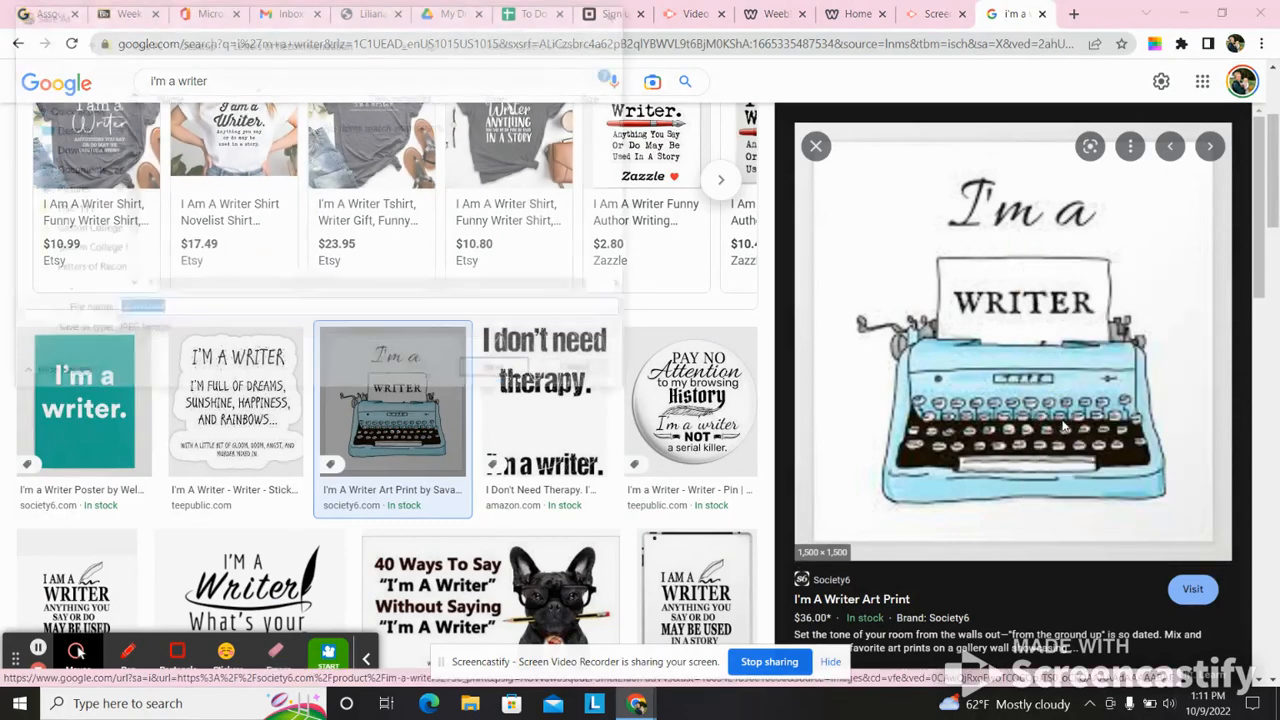
pyautogui.click(68, 130)
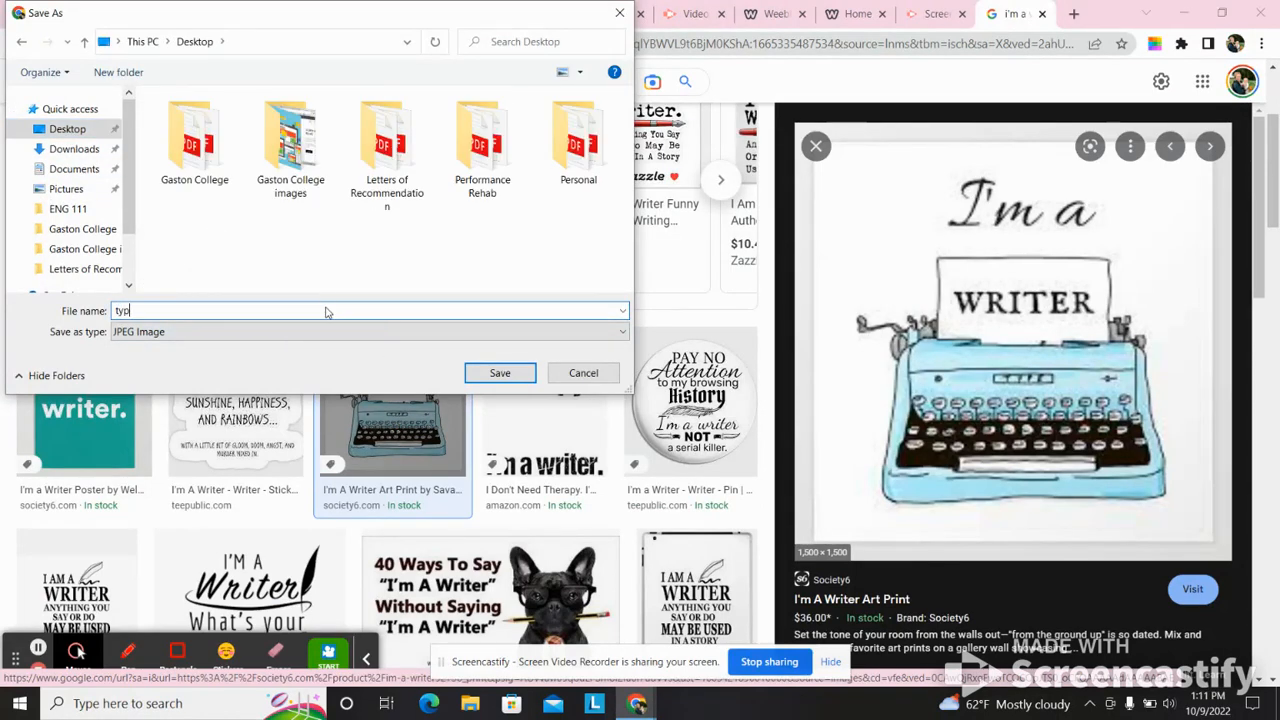
pyautogui.press('Return')
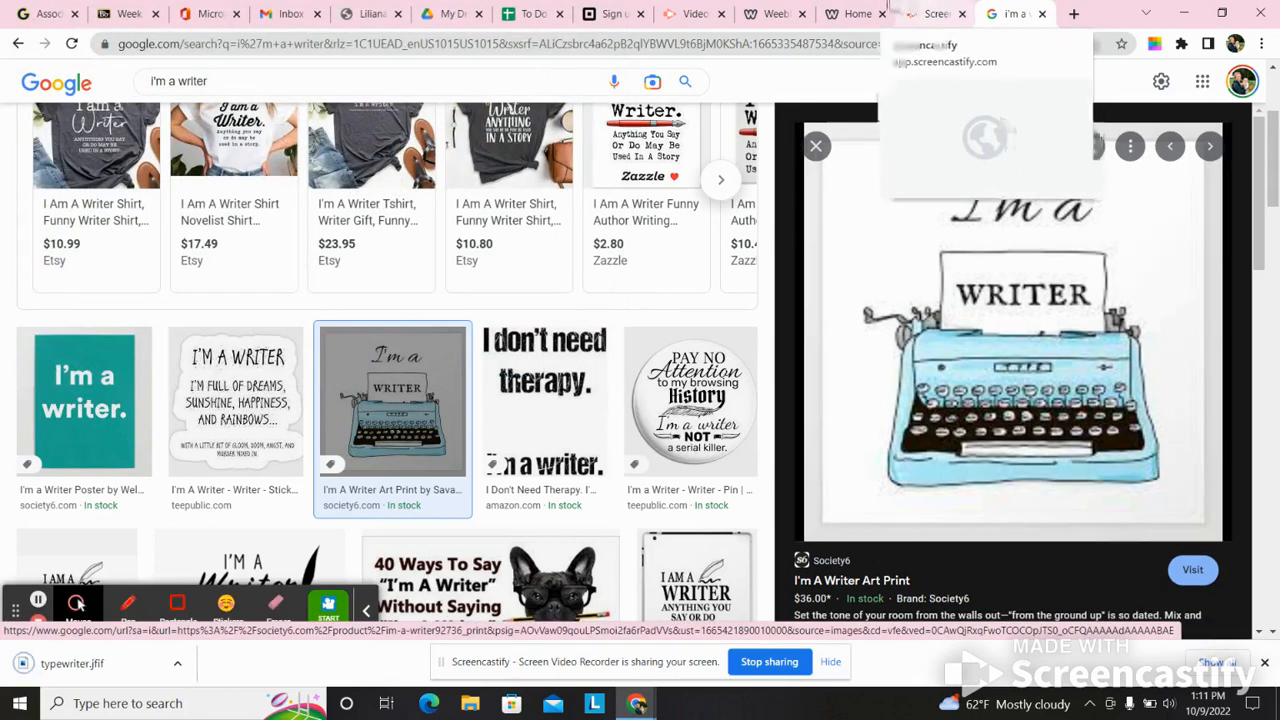
# - Try to upload the typewriter image from the Desktop as the replacement for the pink flower picture in the Weebly editor
pyautogui.click(866, 8)
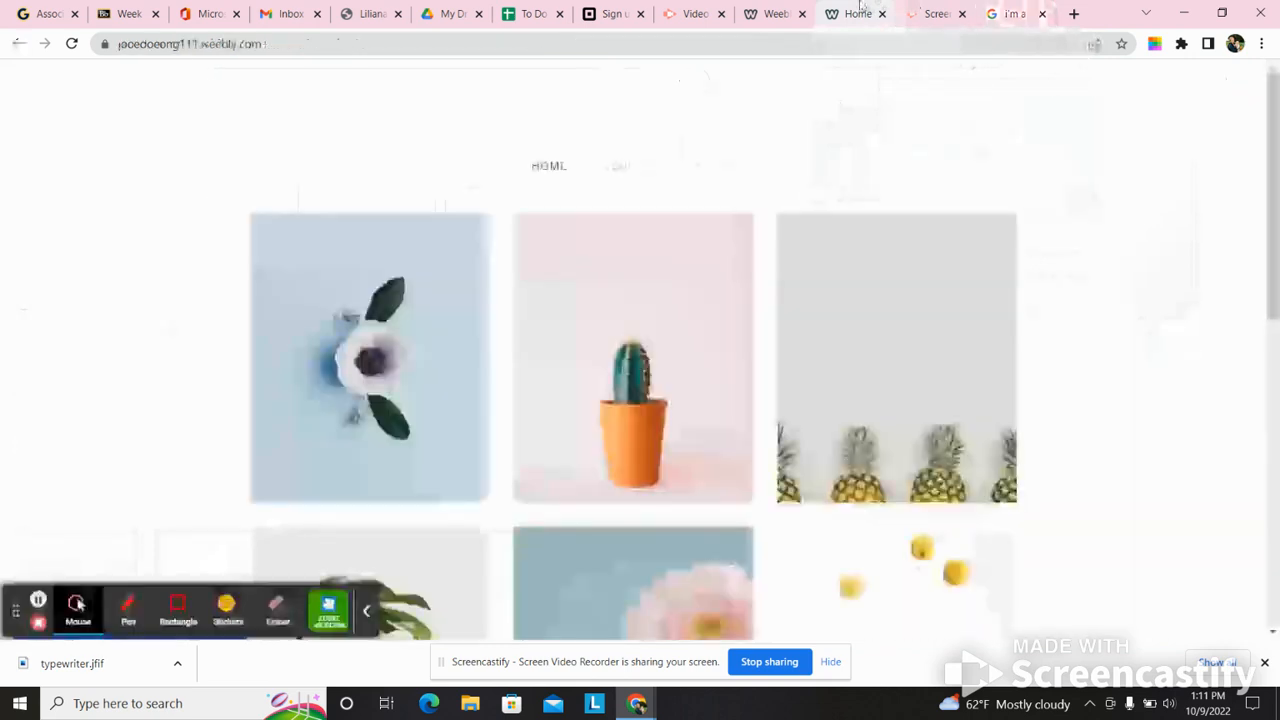
pyautogui.click(790, 9)
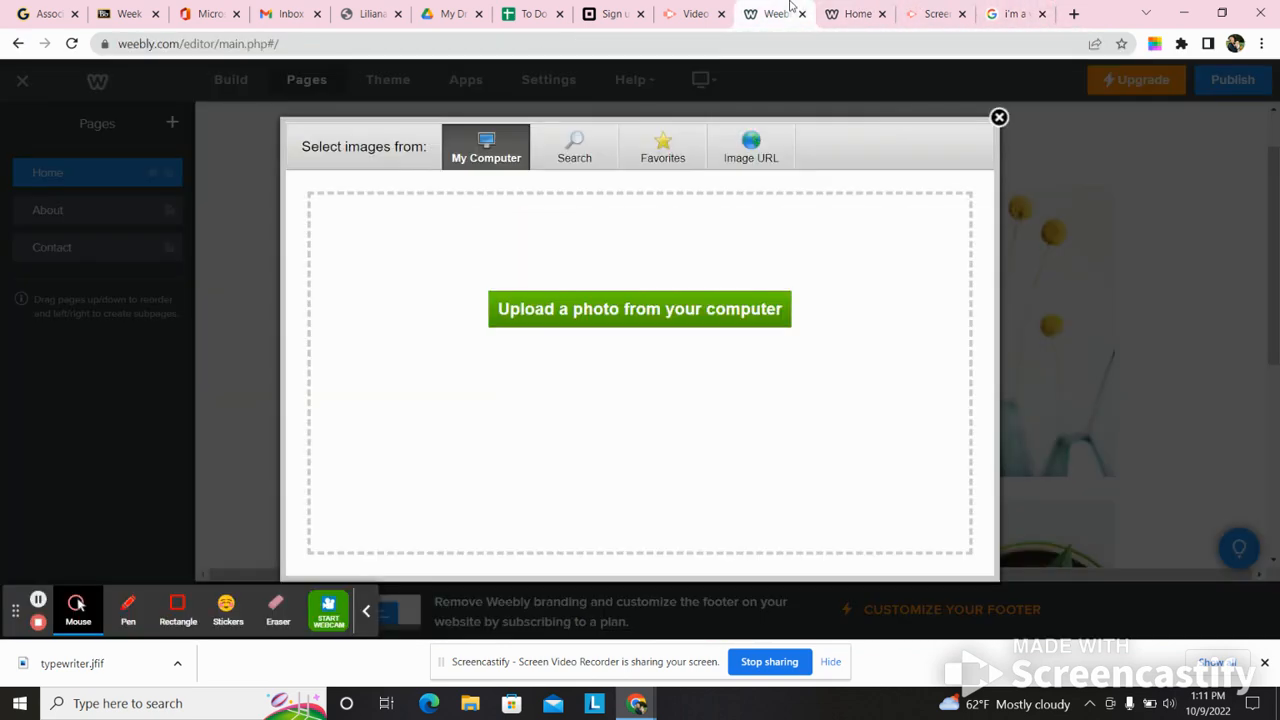
pyautogui.click(601, 310)
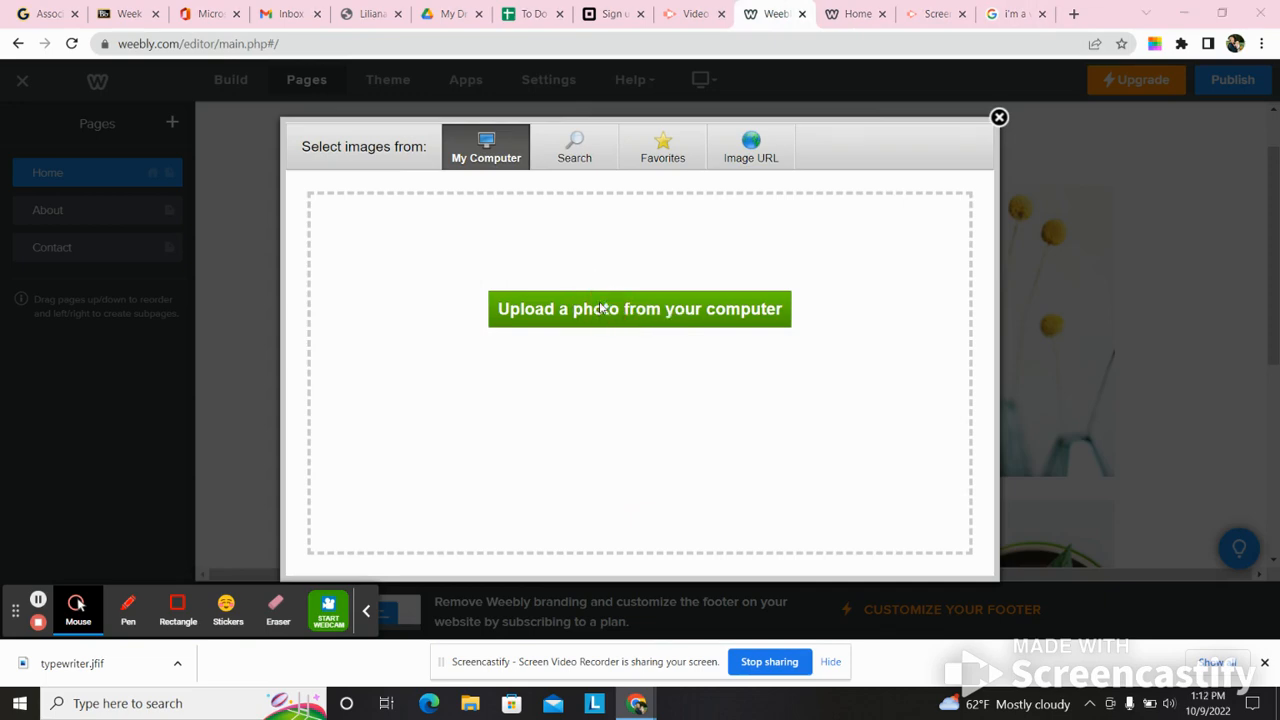
pyautogui.click(66, 129)
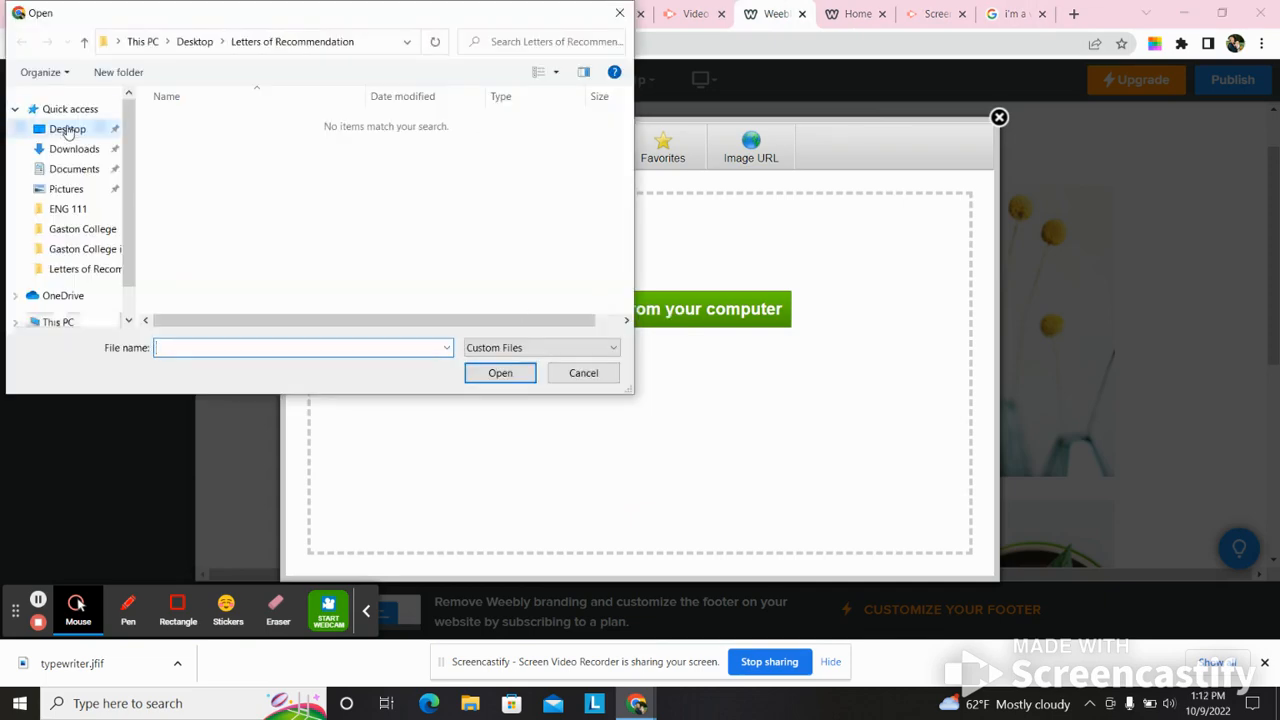
pyautogui.click(188, 295)
pyautogui.click(500, 372)
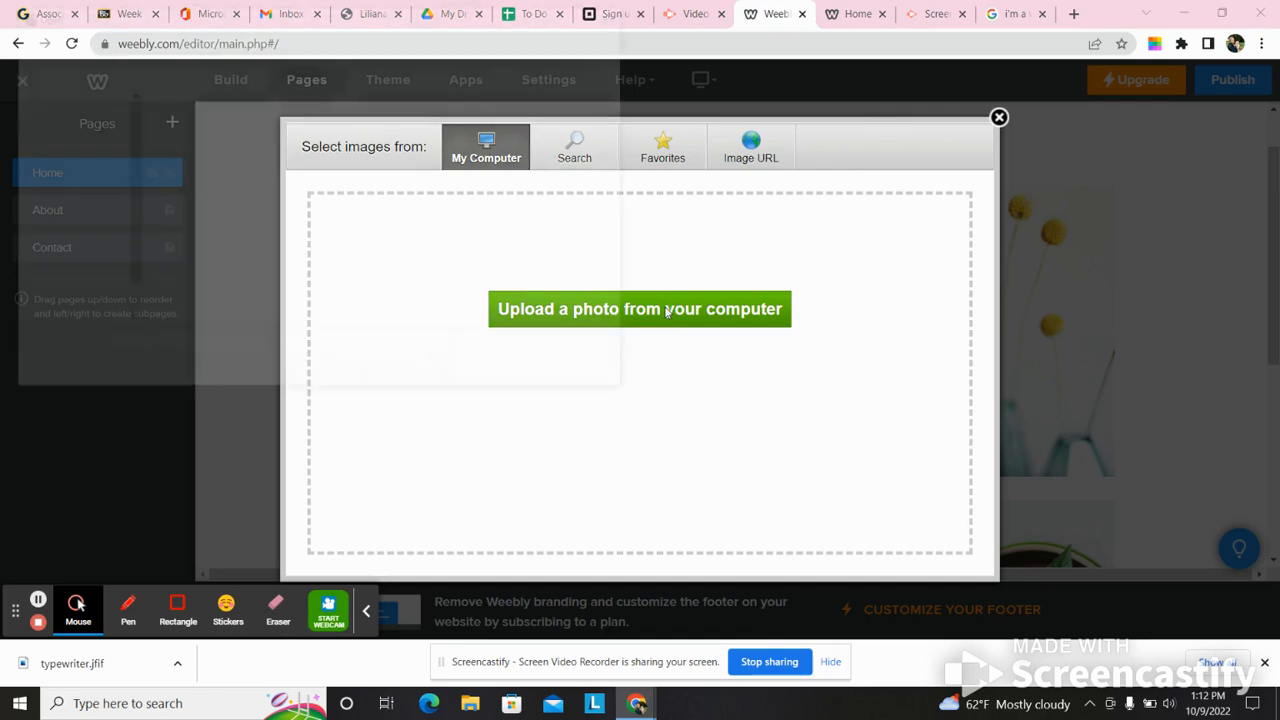
pyautogui.click(185, 268)
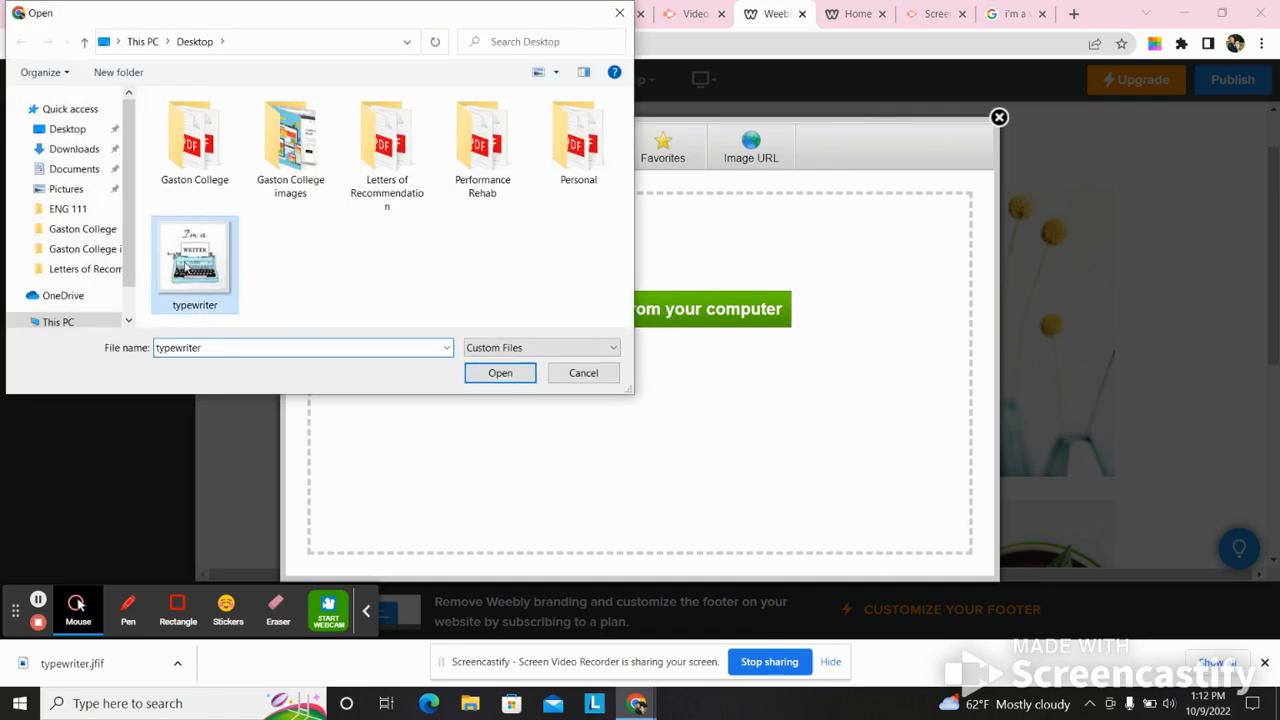
pyautogui.click(500, 373)
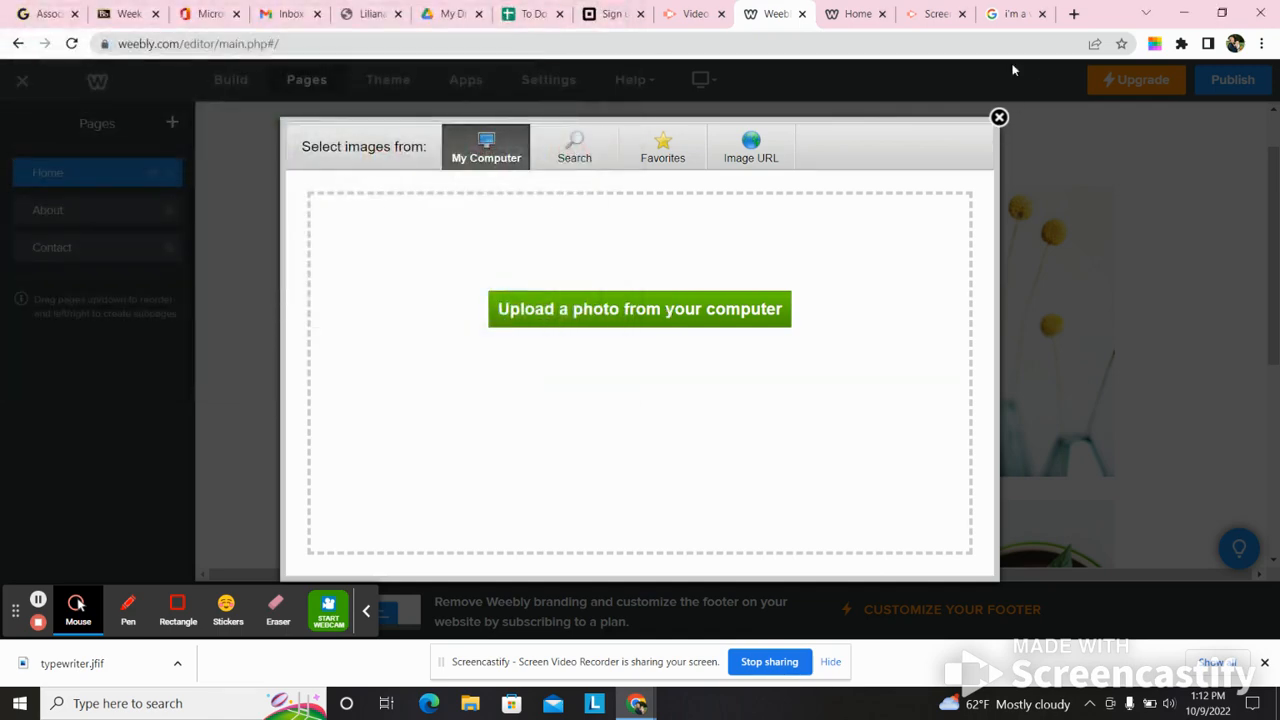
# - Find the someecards "I'm a writer. I don't have to be normal" picture in the Google Images results and open its source page
pyautogui.click(1014, 14)
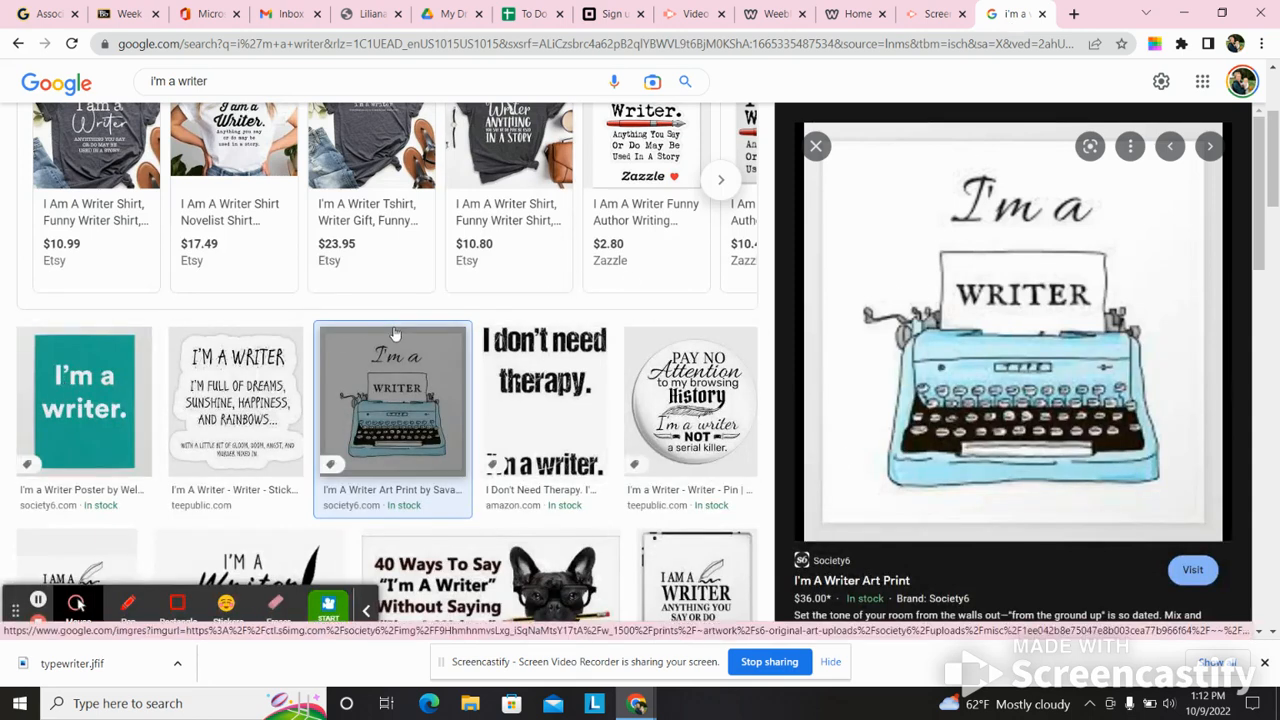
pyautogui.click(816, 146)
pyautogui.moveTo(1276, 137); pyautogui.dragTo(1240, 458)
pyautogui.scroll(-3, 1240, 458)
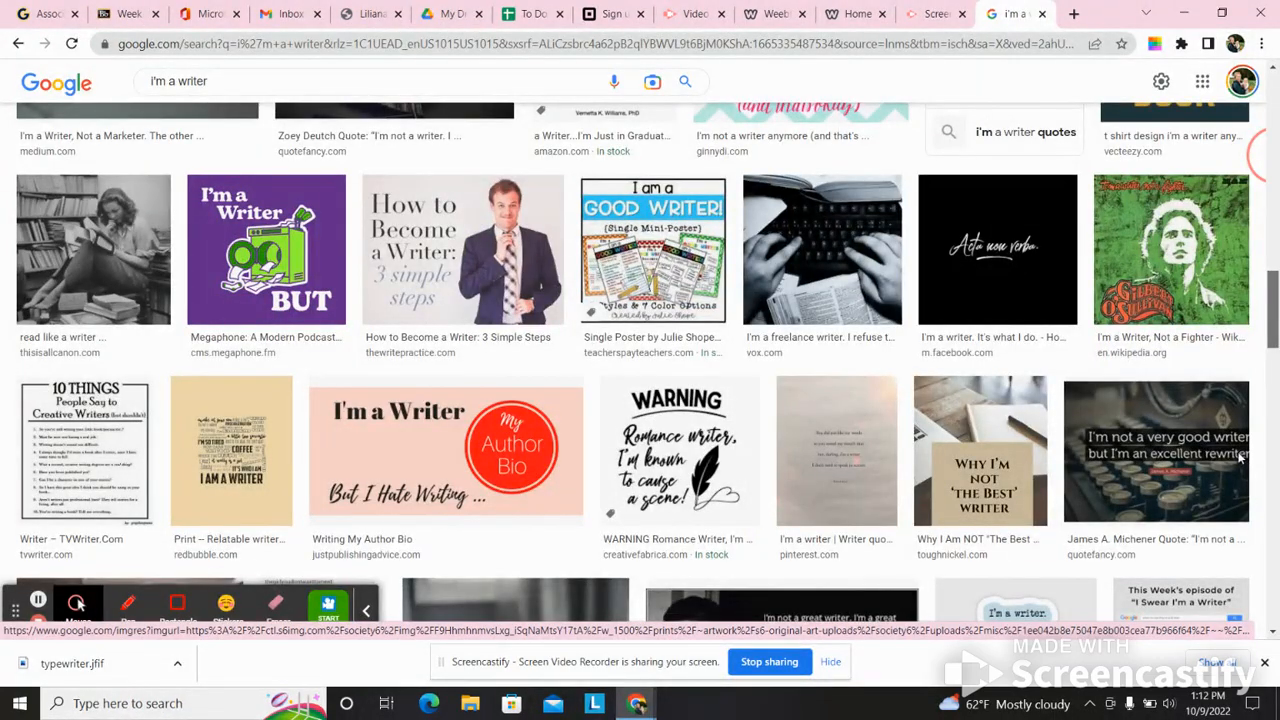
pyautogui.scroll(-3, 1240, 458)
pyautogui.scroll(-3, 1240, 540)
pyautogui.scroll(2, 1240, 558)
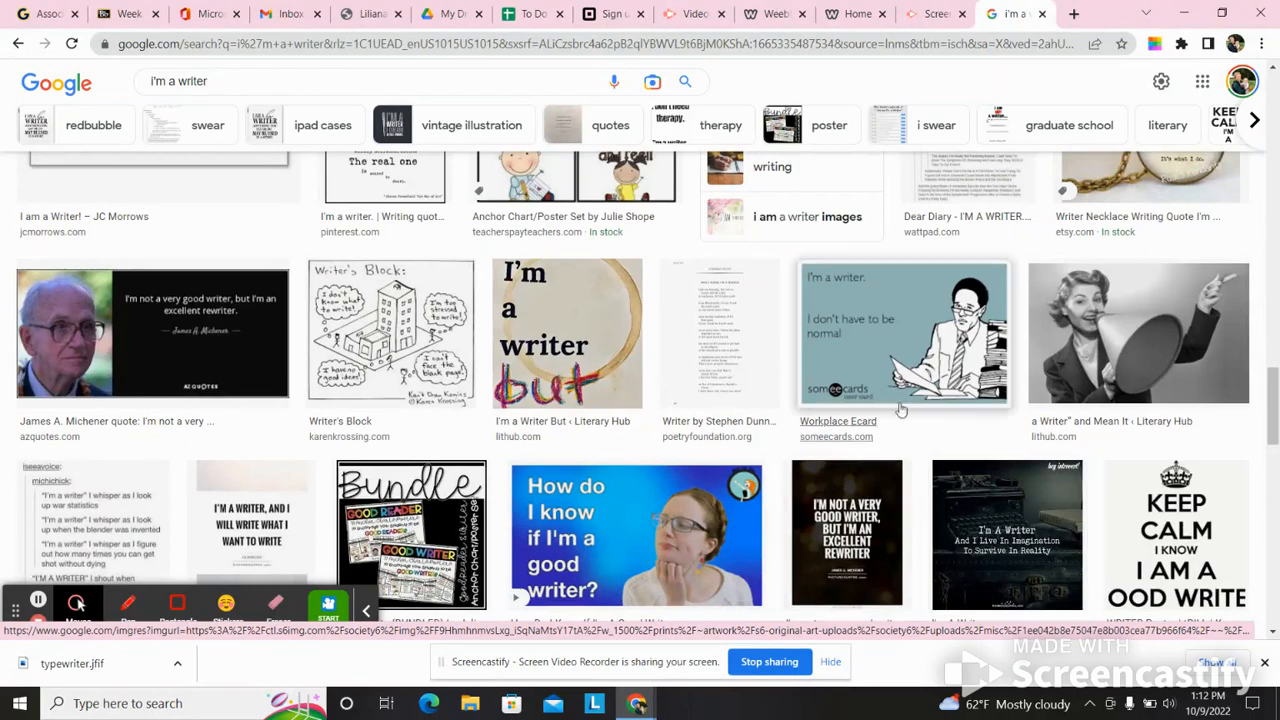
pyautogui.click(910, 365)
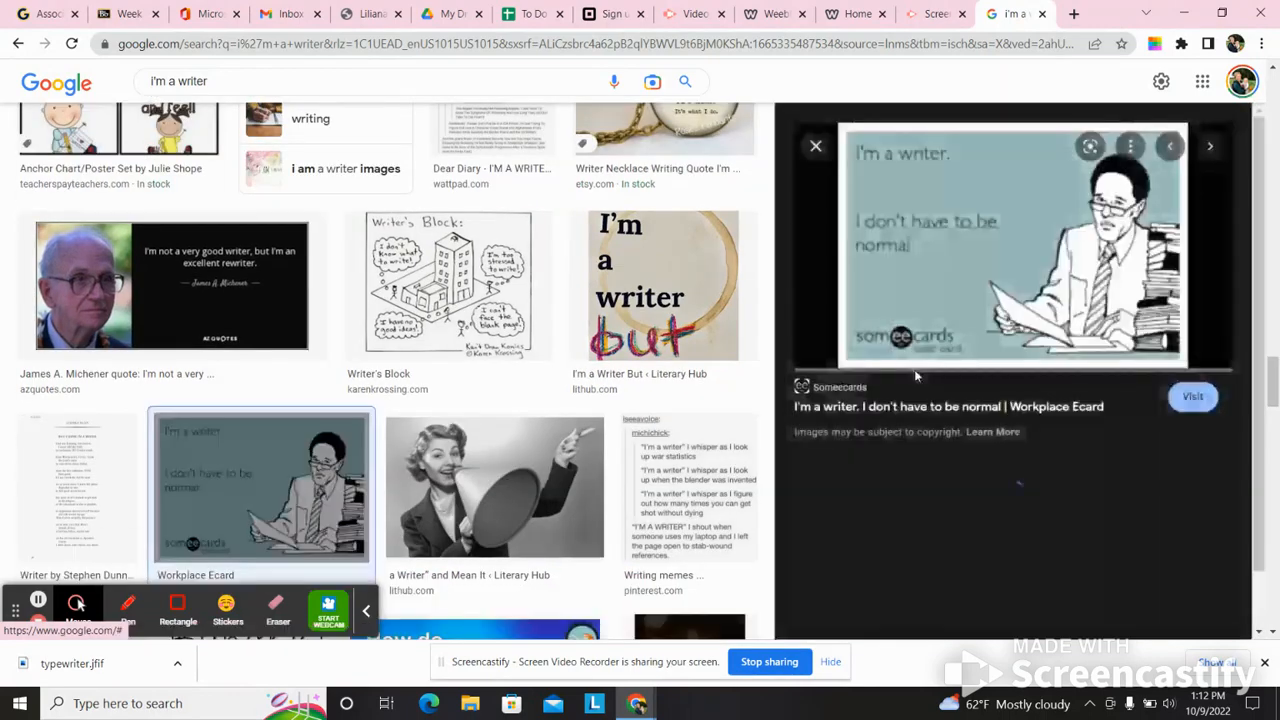
pyautogui.rightClick(932, 245)
pyautogui.click(884, 233)
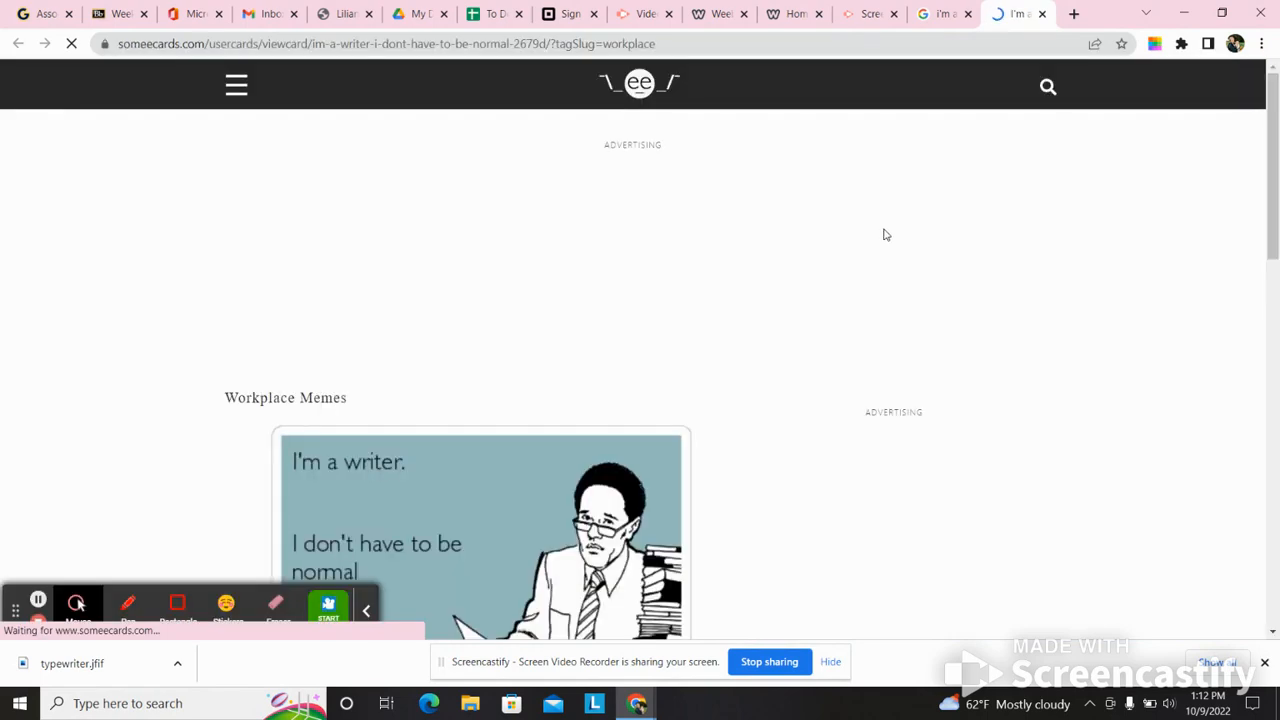
# - Save the someecards writer image to the Desktop as im-a-writer-i-dont-have-to-be-normal-2679d
pyautogui.moveTo(1277, 194); pyautogui.dragTo(1277, 268)
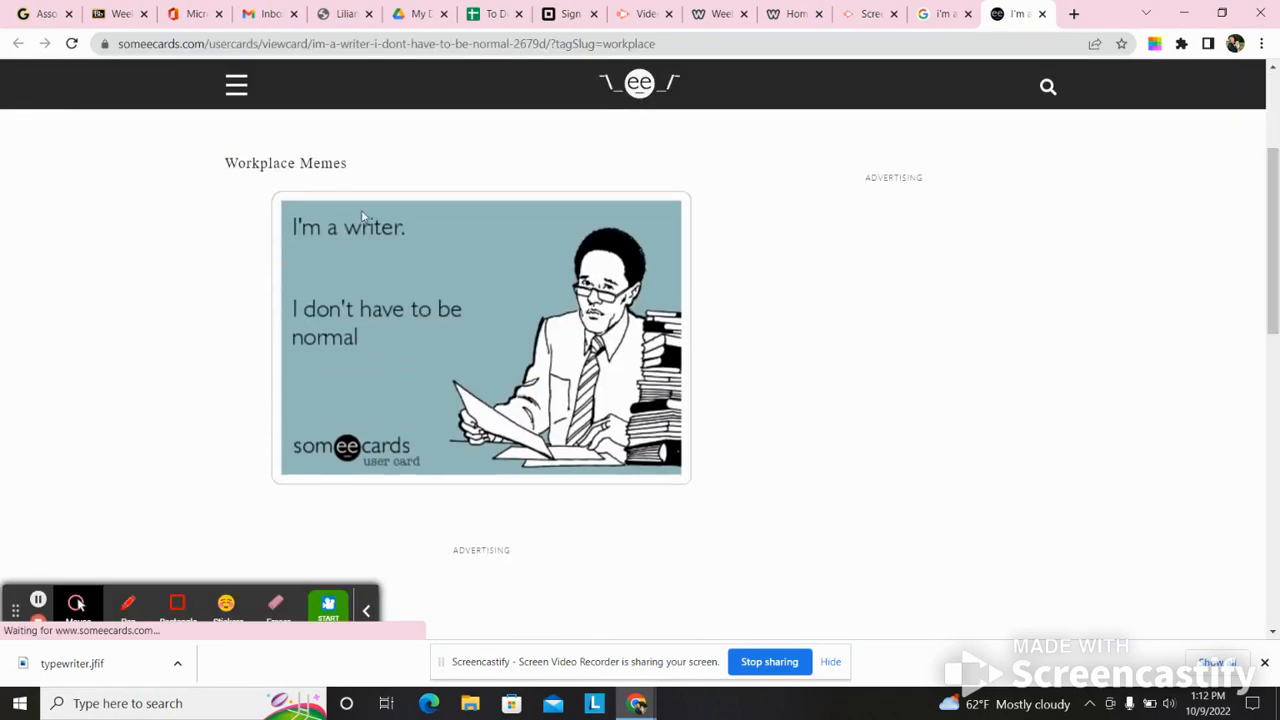
pyautogui.rightClick(401, 252)
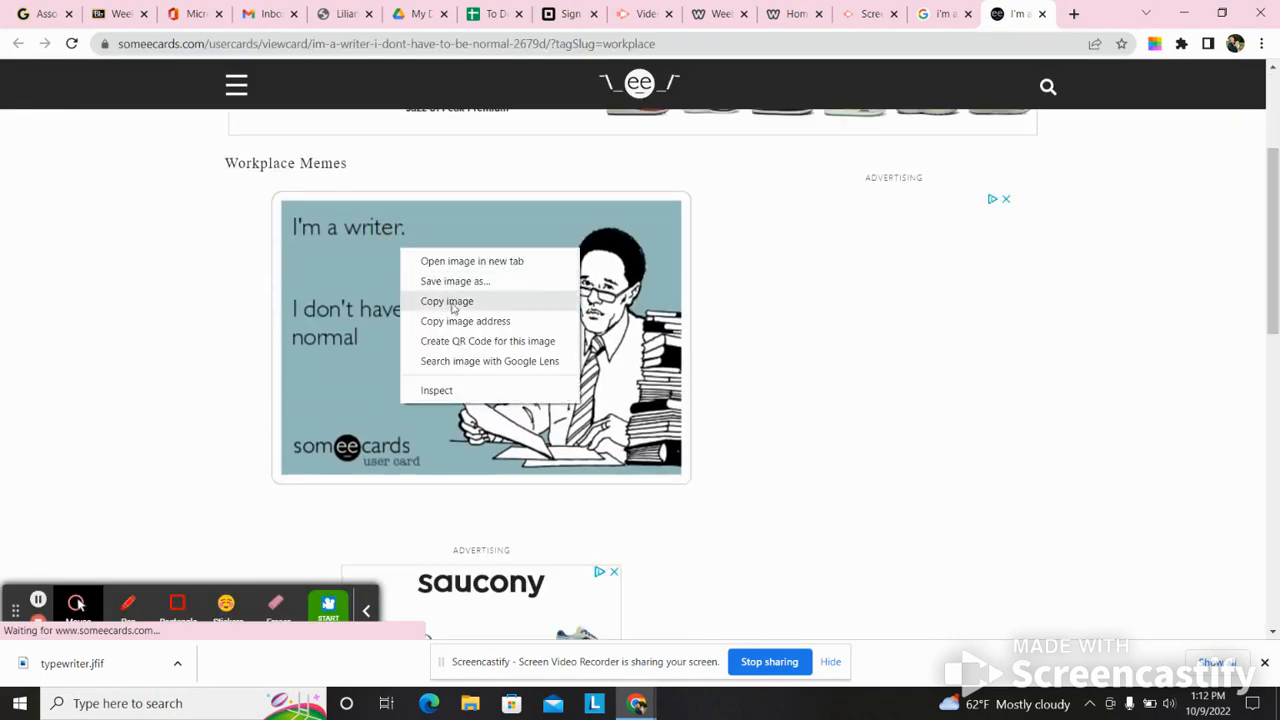
pyautogui.click(455, 281)
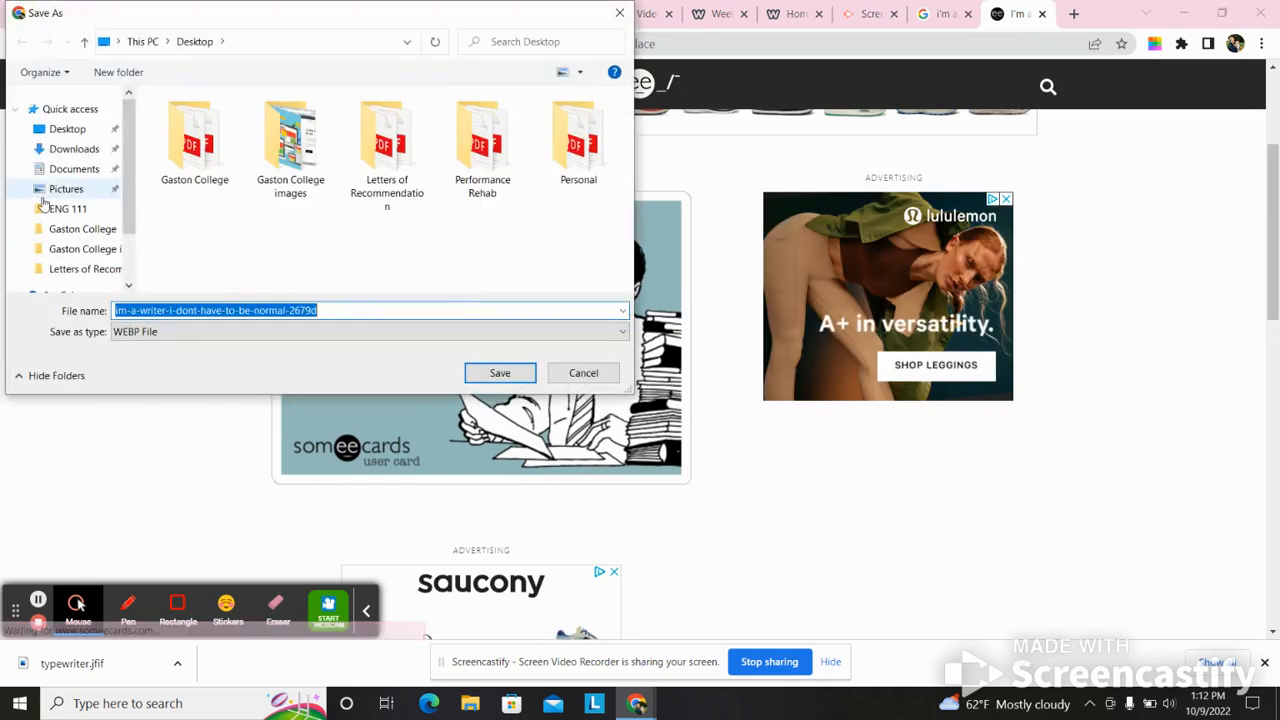
pyautogui.click(66, 128)
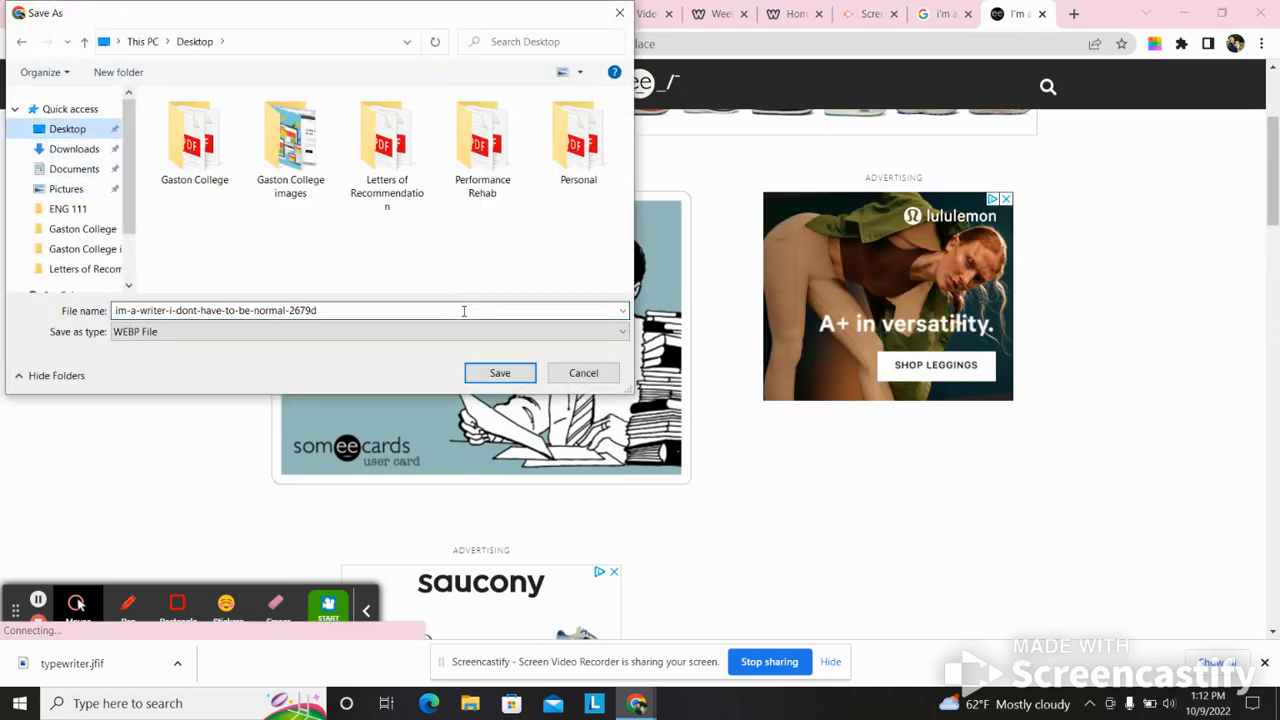
pyautogui.click(497, 372)
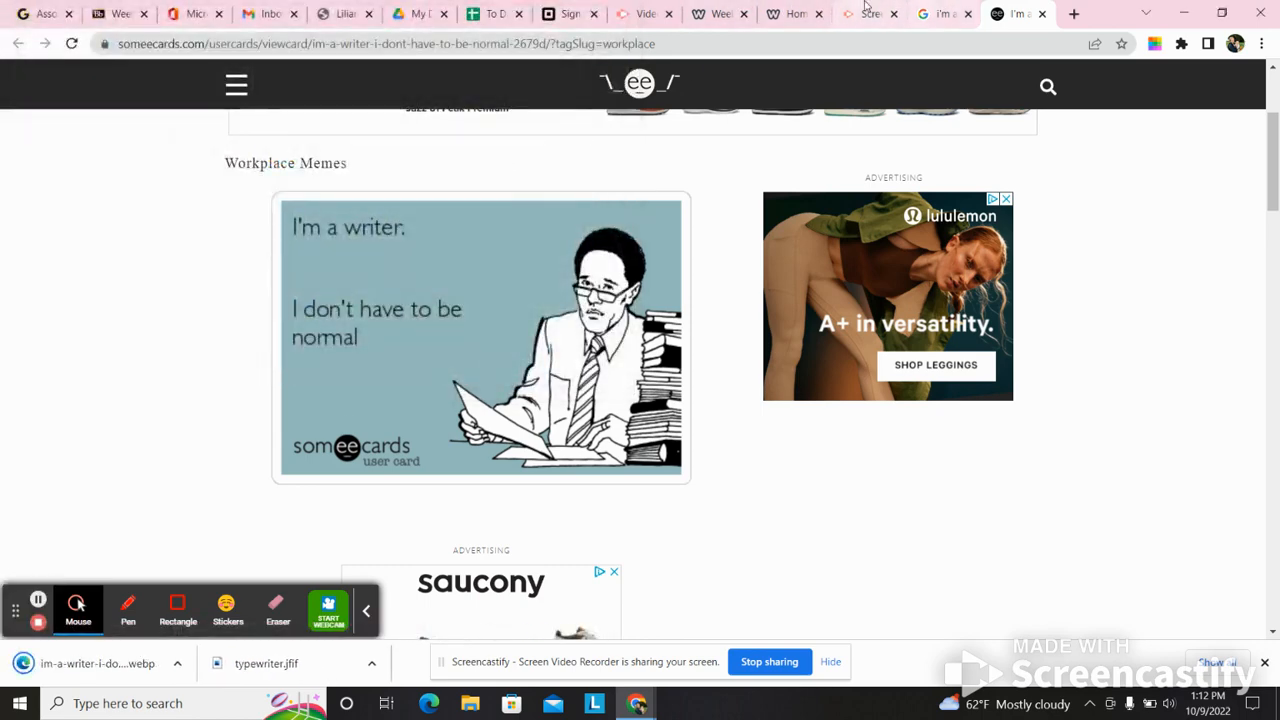
# - Back in the Weebly editor, upload im-a-writer-i-dont-have-to-be-normal-2679d from the Desktop to replace the pink flower picture
pyautogui.click(792, 13)
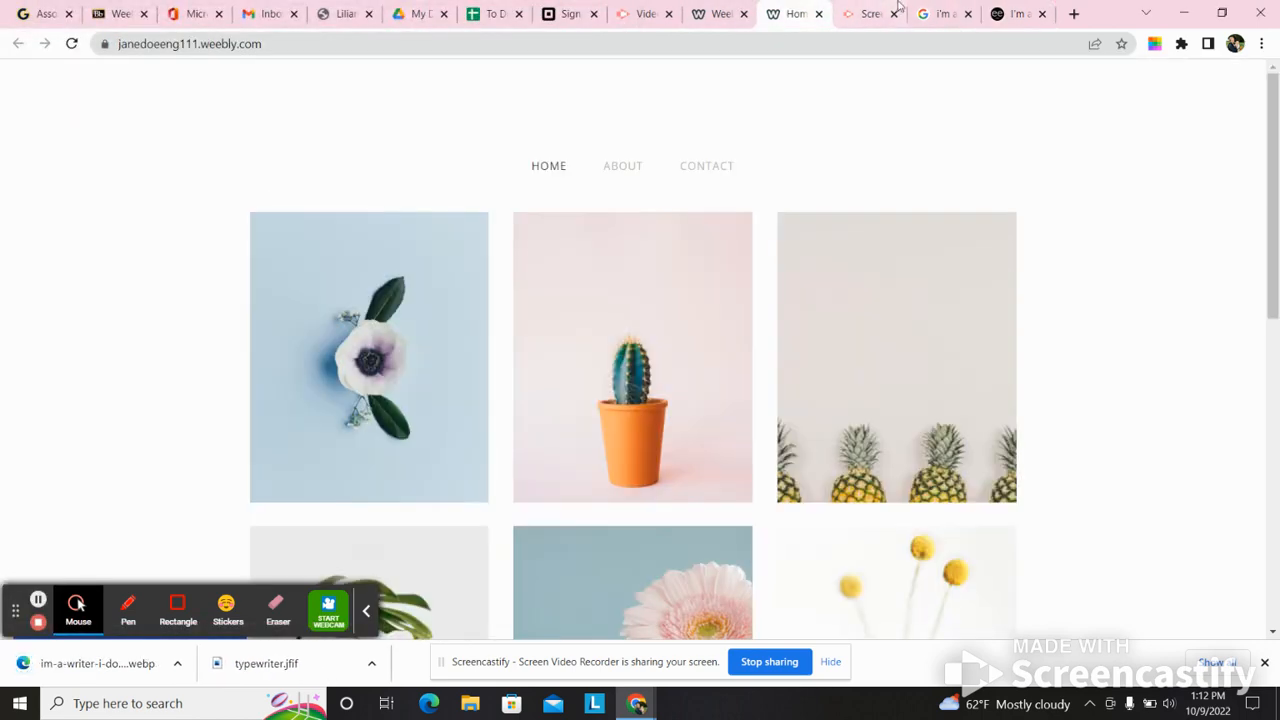
pyautogui.click(726, 13)
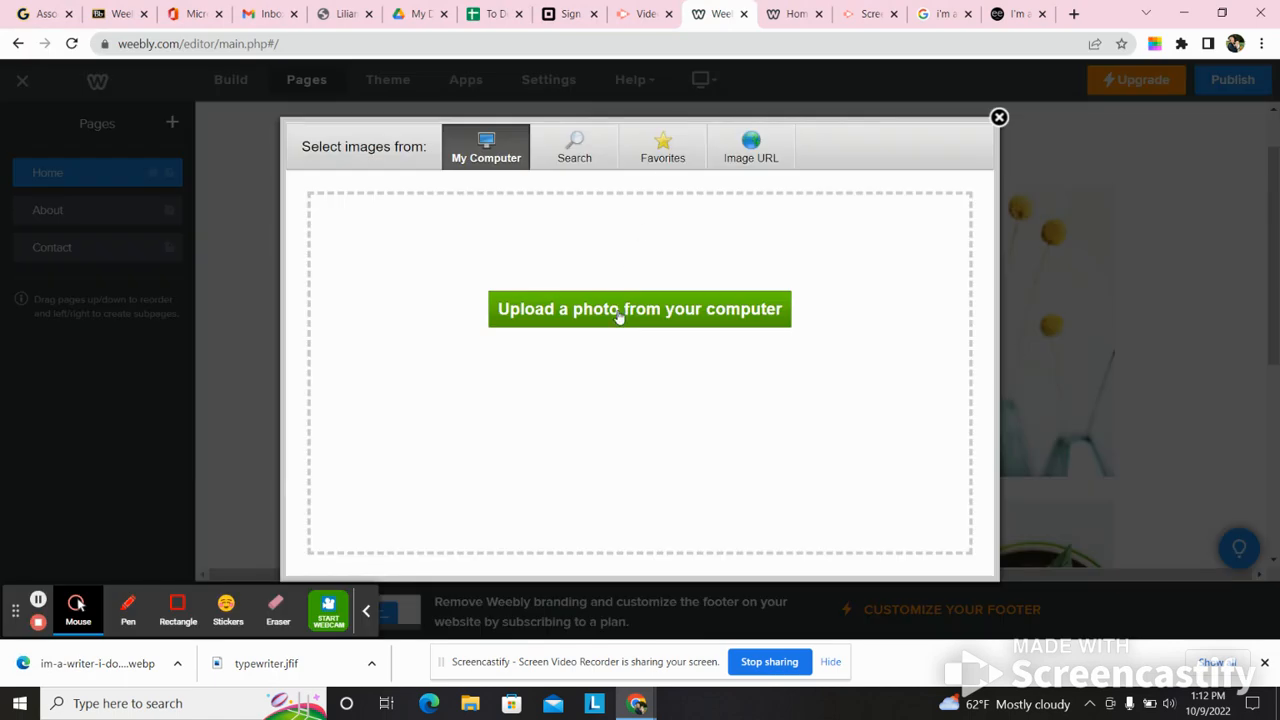
pyautogui.click(619, 313)
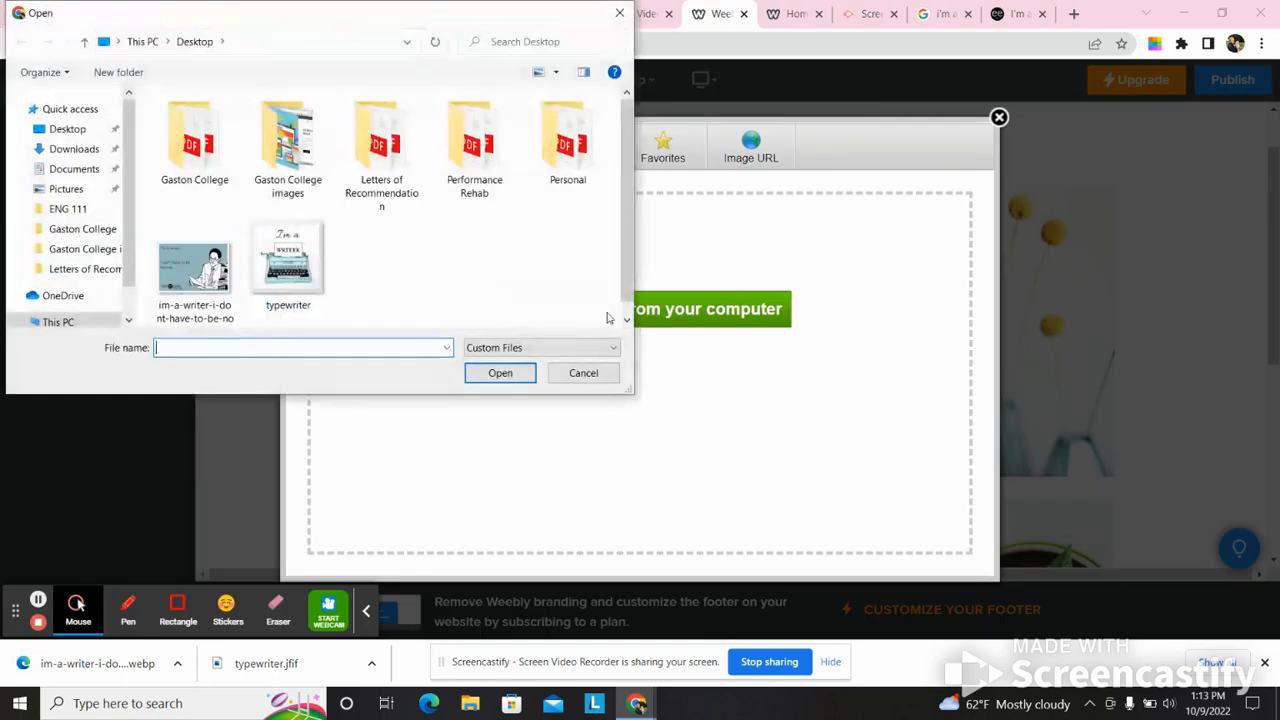
pyautogui.click(194, 258)
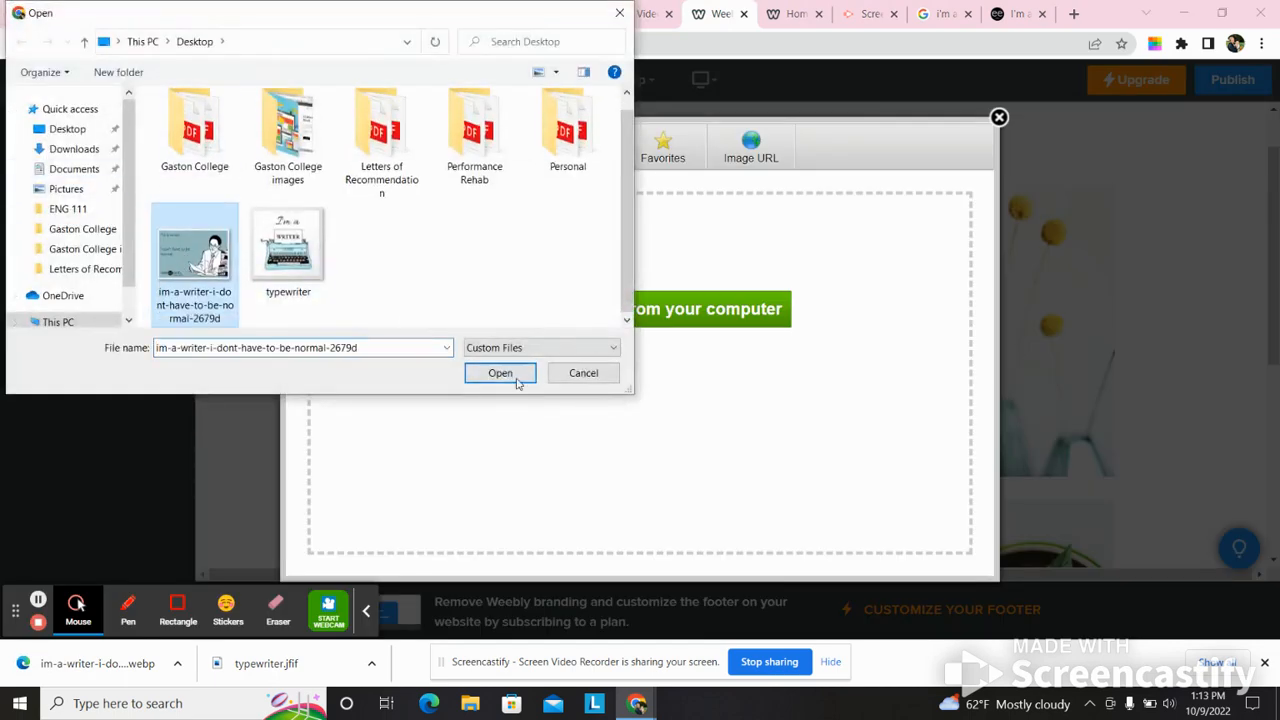
pyautogui.click(514, 381)
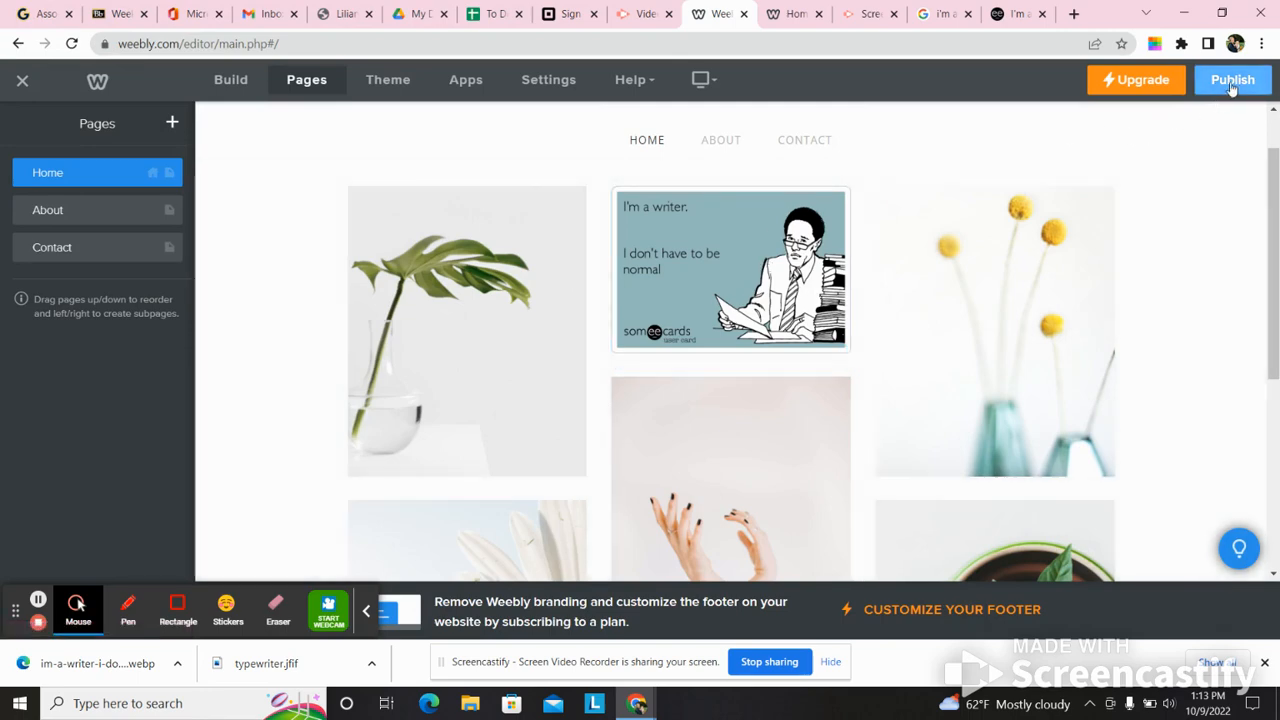
# - Publish the website, view the live page in place of the outdated site tab, and return to the editor
pyautogui.click(1231, 85)
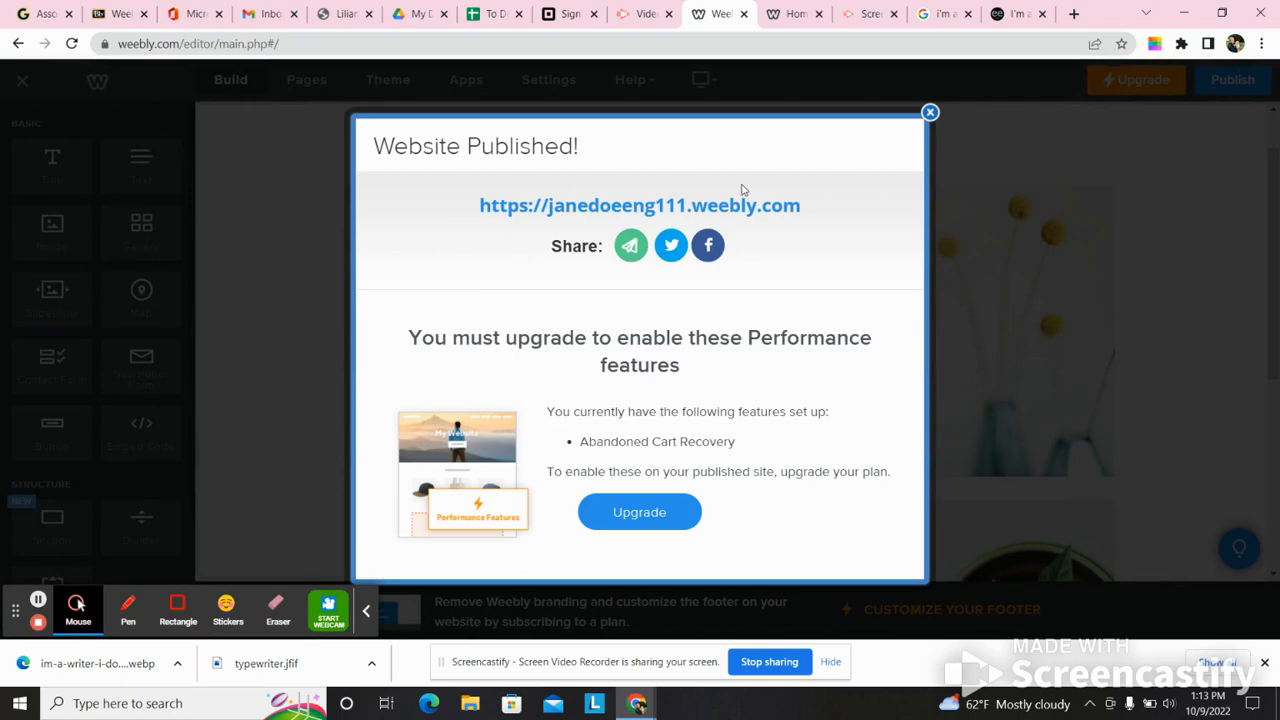
pyautogui.click(733, 208)
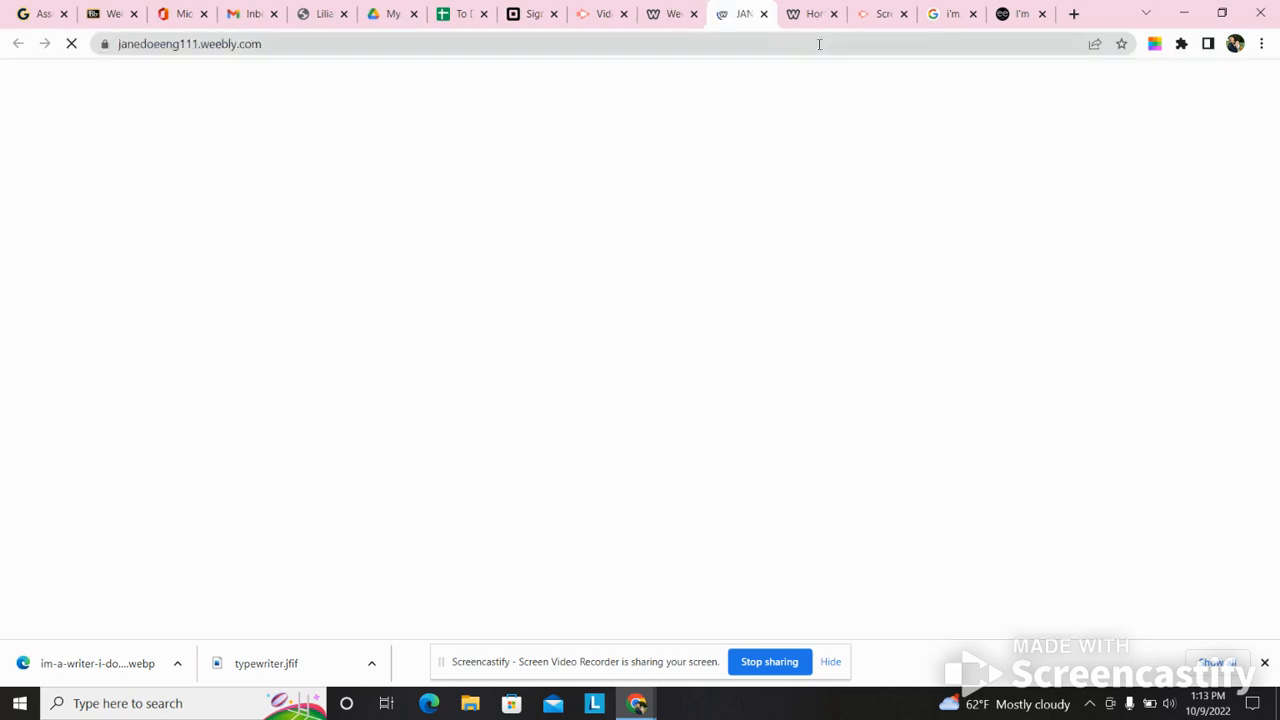
pyautogui.click(833, 13)
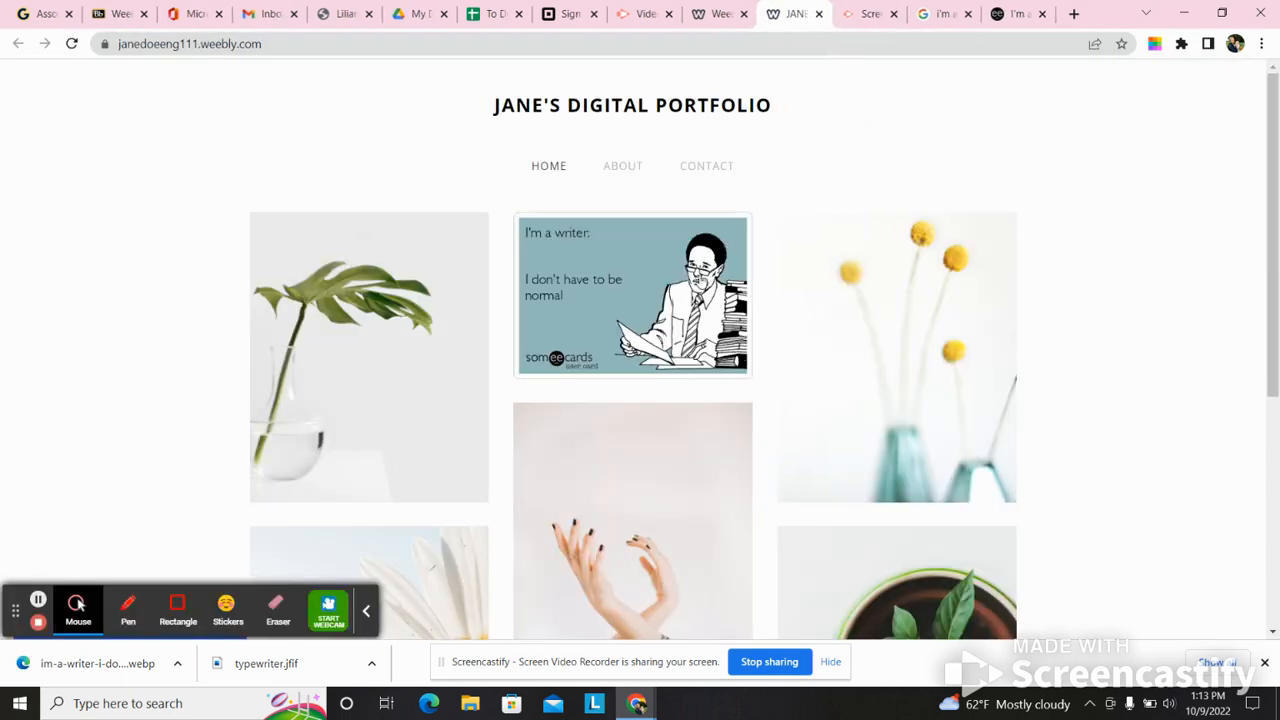
pyautogui.click(712, 12)
pyautogui.click(929, 113)
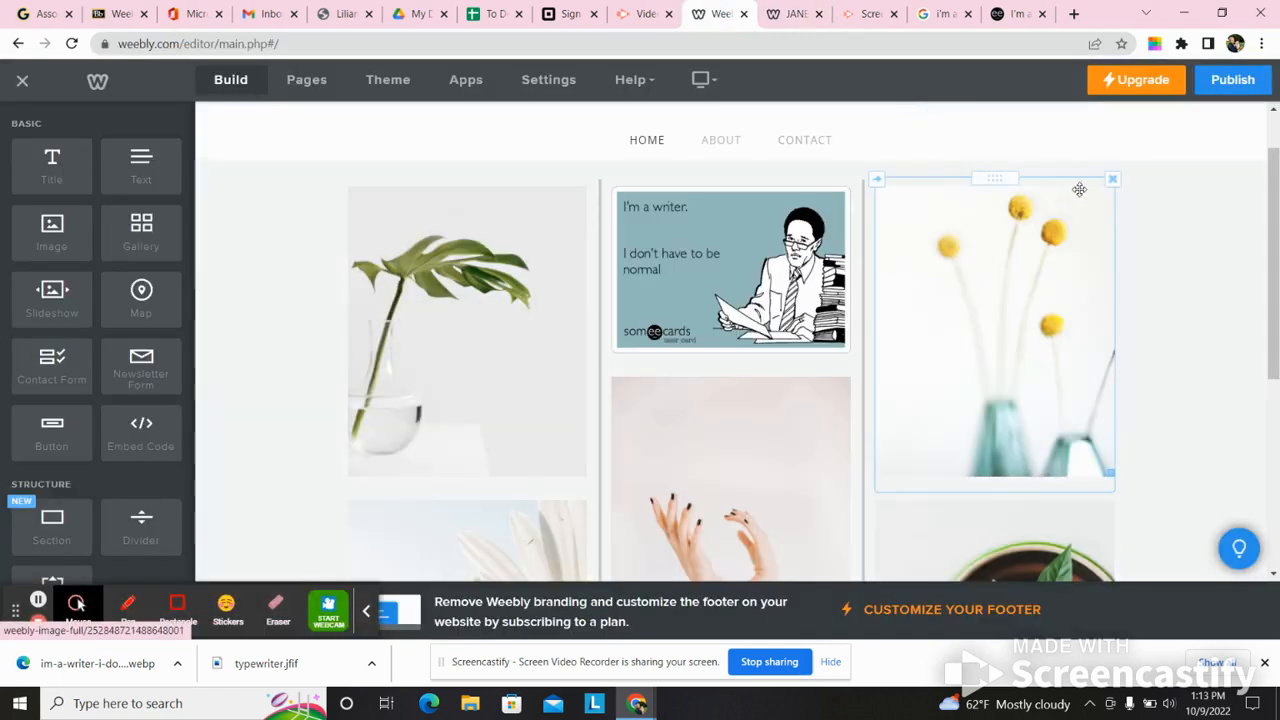
# - Delete the yellow flowers picture and the green leaf in a vase picture from the Home page
pyautogui.click(1112, 179)
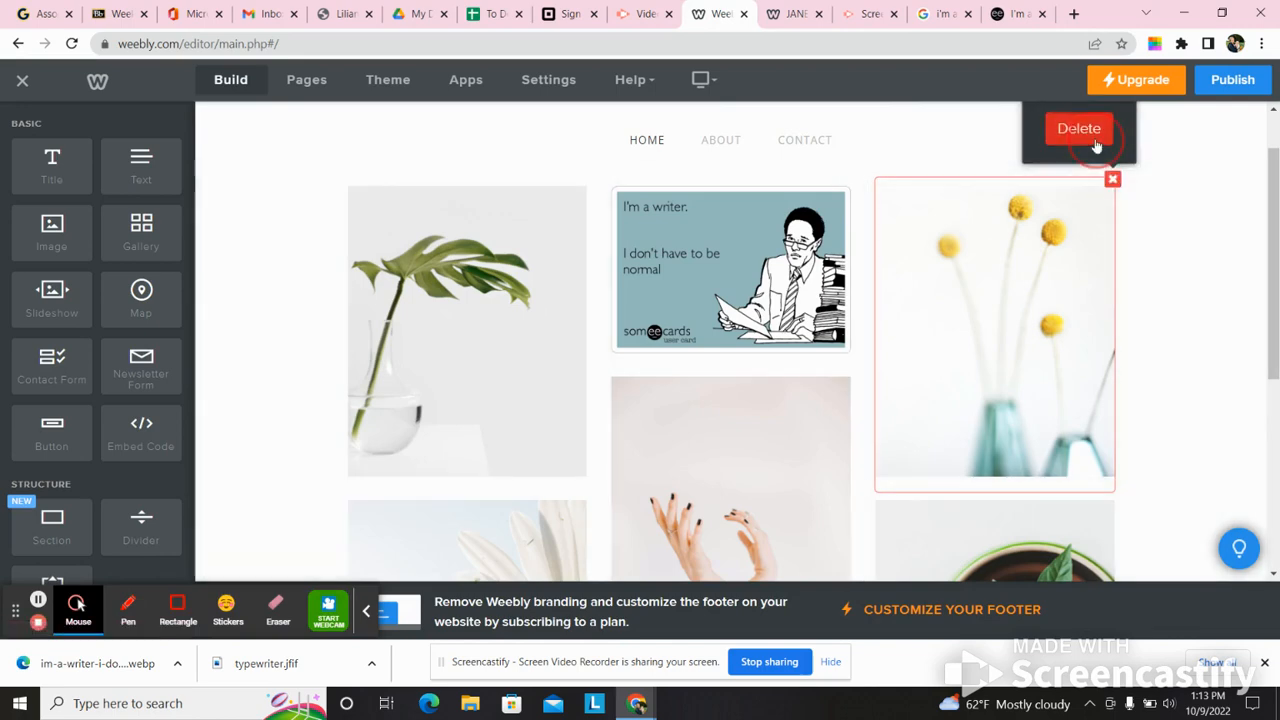
pyautogui.click(1094, 143)
pyautogui.click(543, 297)
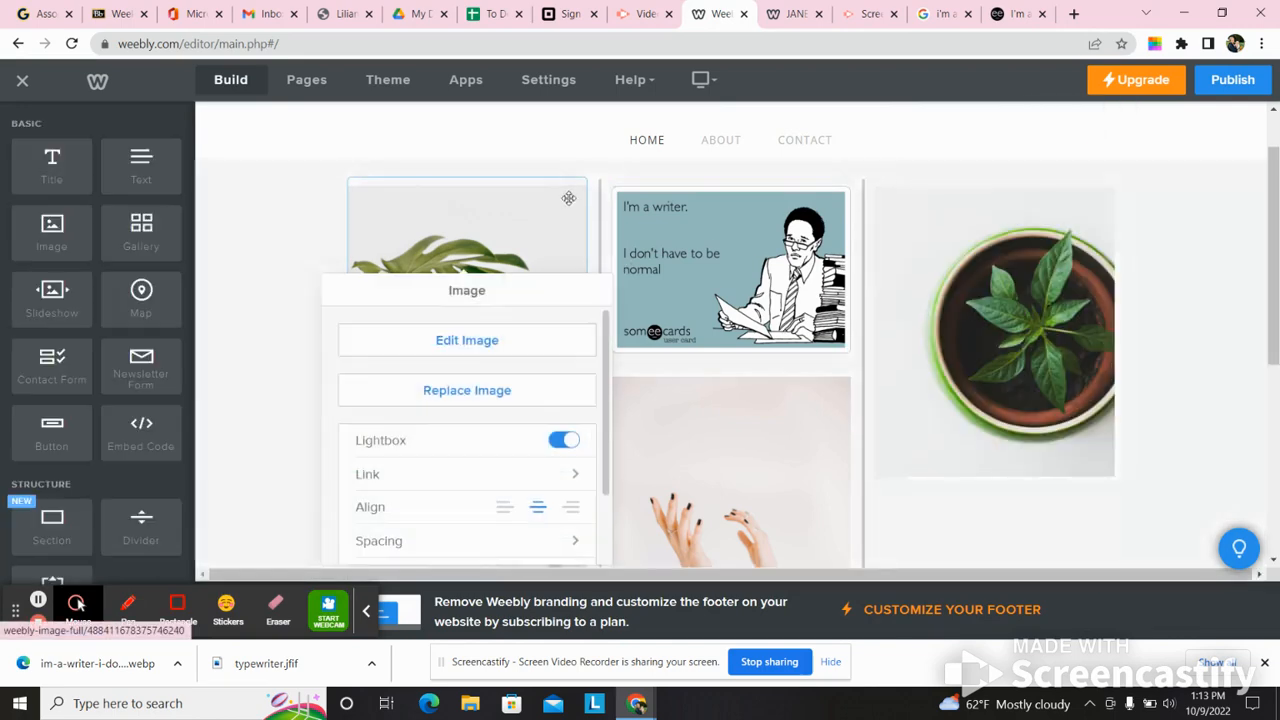
pyautogui.click(300, 234)
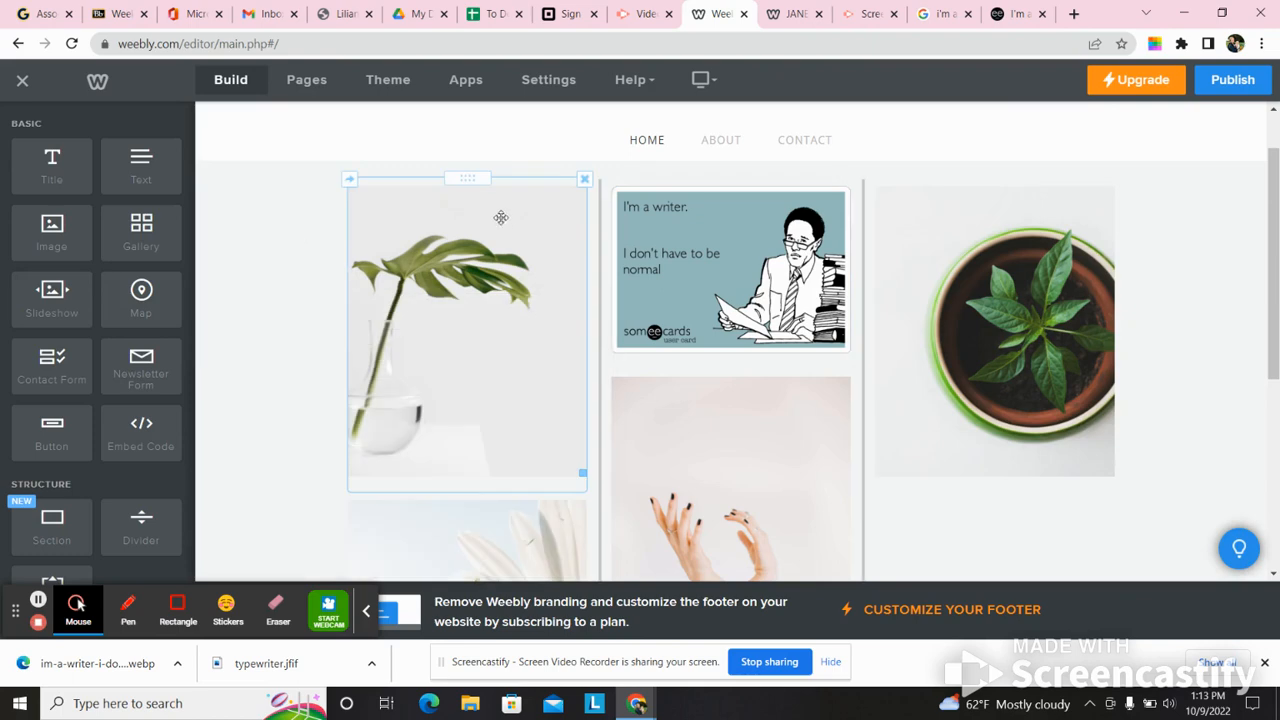
pyautogui.click(584, 180)
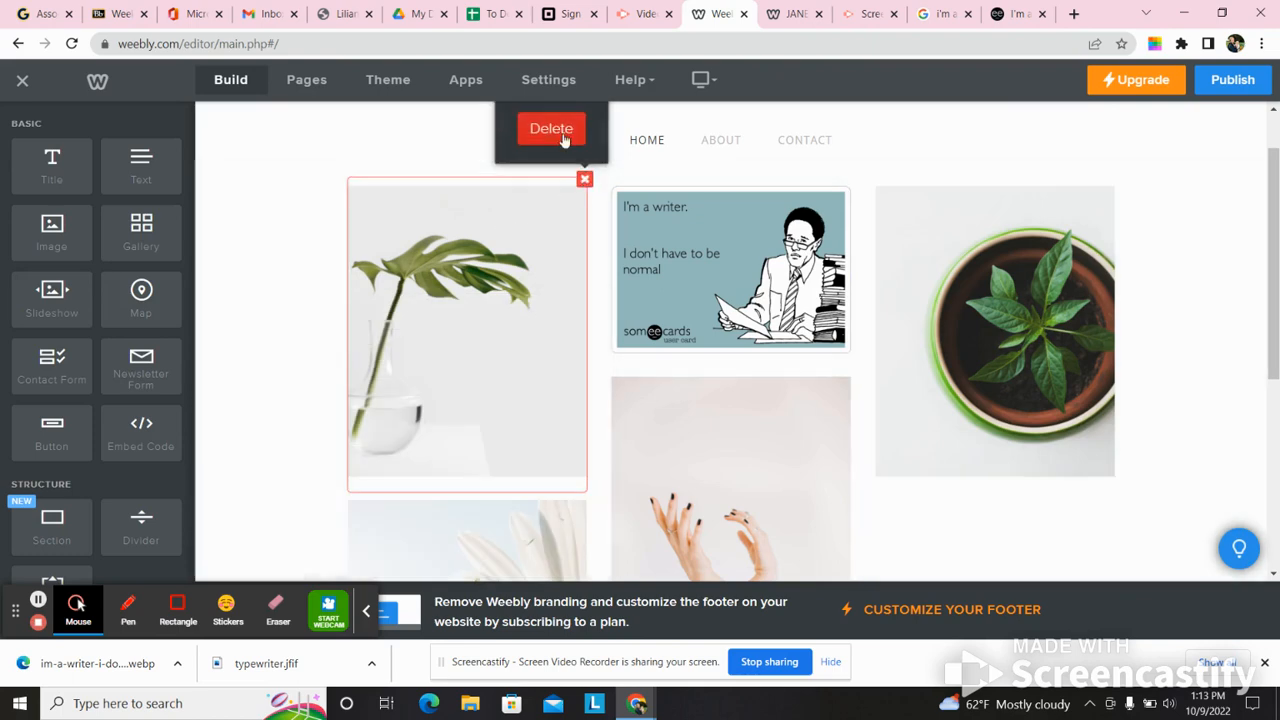
pyautogui.click(560, 136)
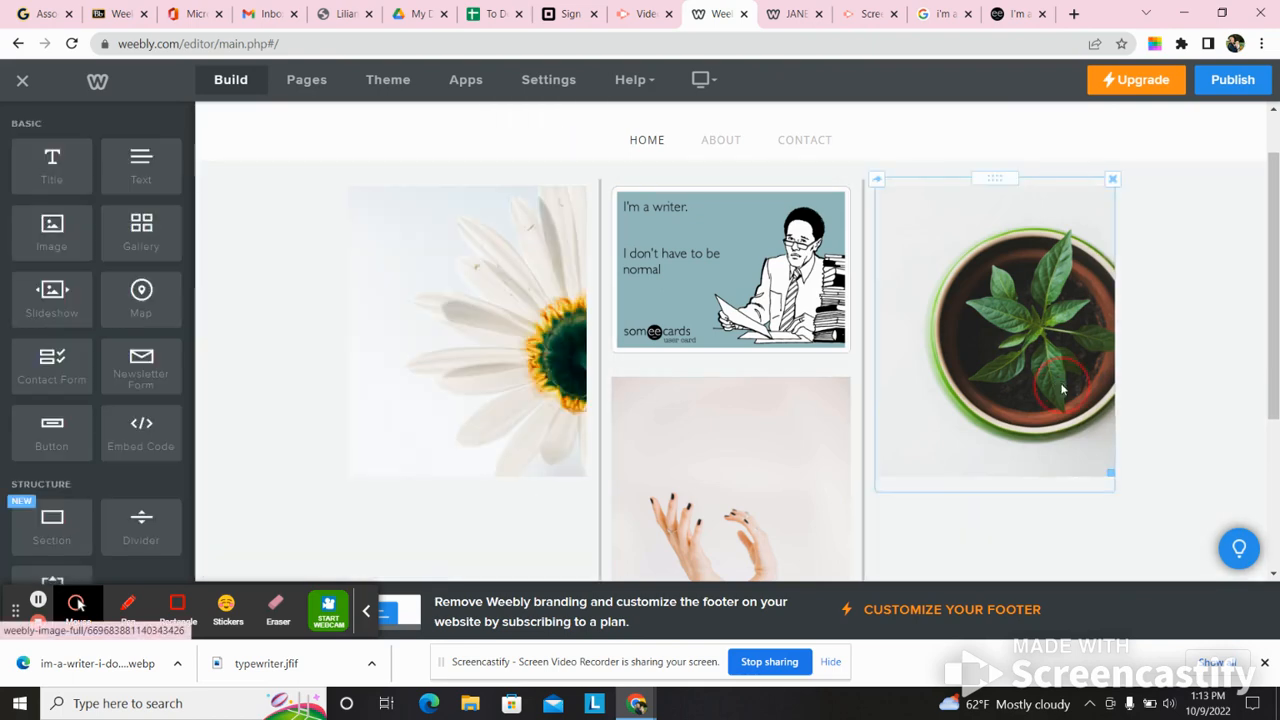
# - Delete the potted green plant picture from the Home page's image grid
pyautogui.click(1110, 232)
pyautogui.click(1194, 240)
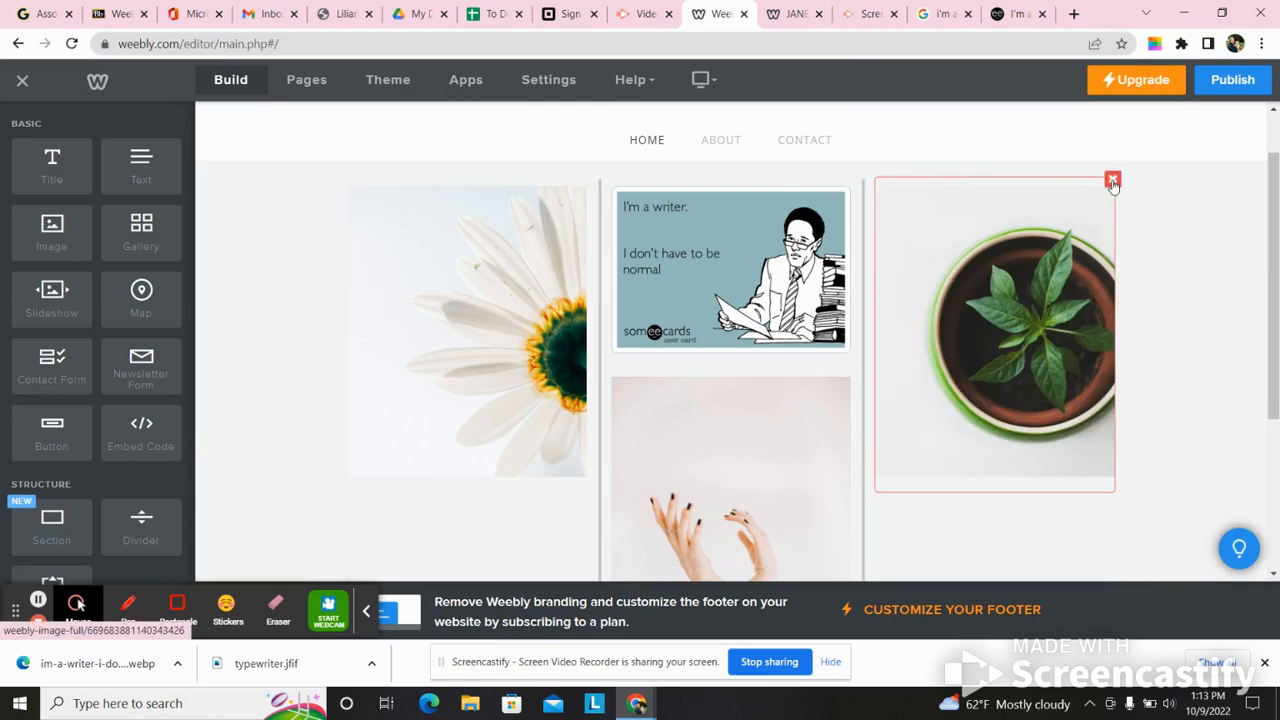
pyautogui.click(1113, 180)
pyautogui.click(1076, 130)
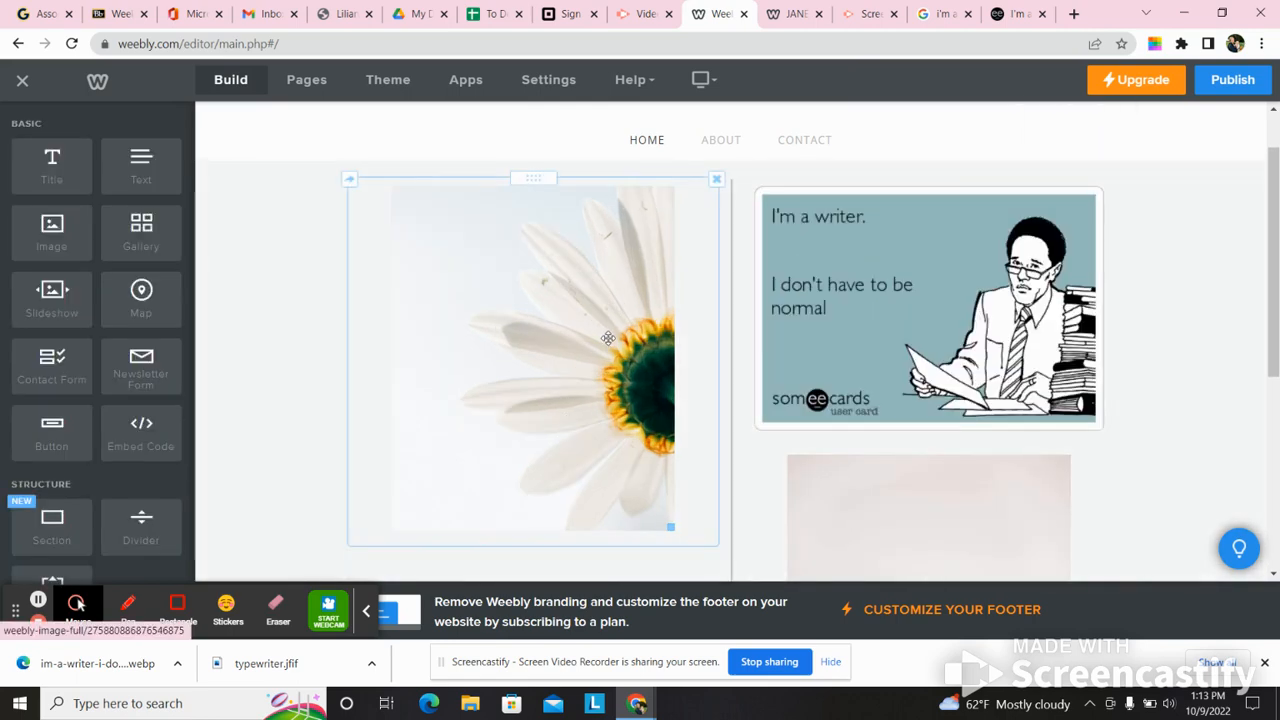
# - Delete the white daisy picture and the hands picture, keeping only the someecards writer image on the Home page
pyautogui.click(716, 179)
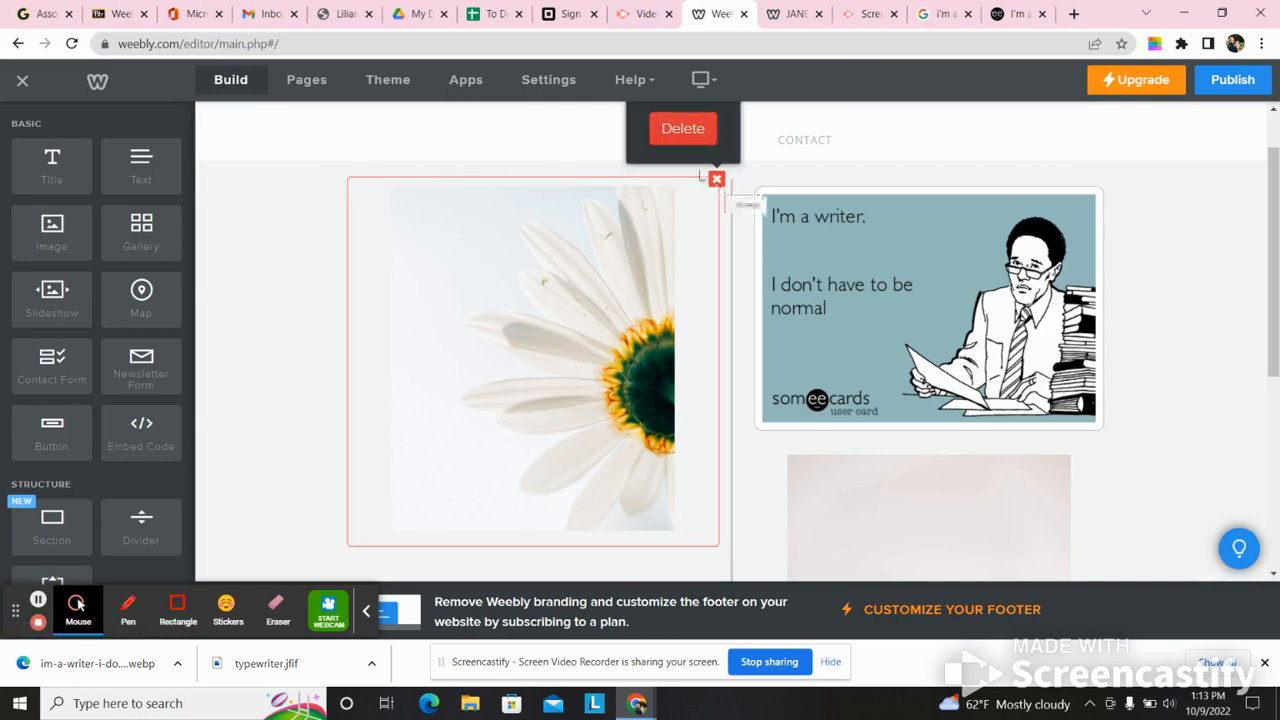
pyautogui.click(680, 138)
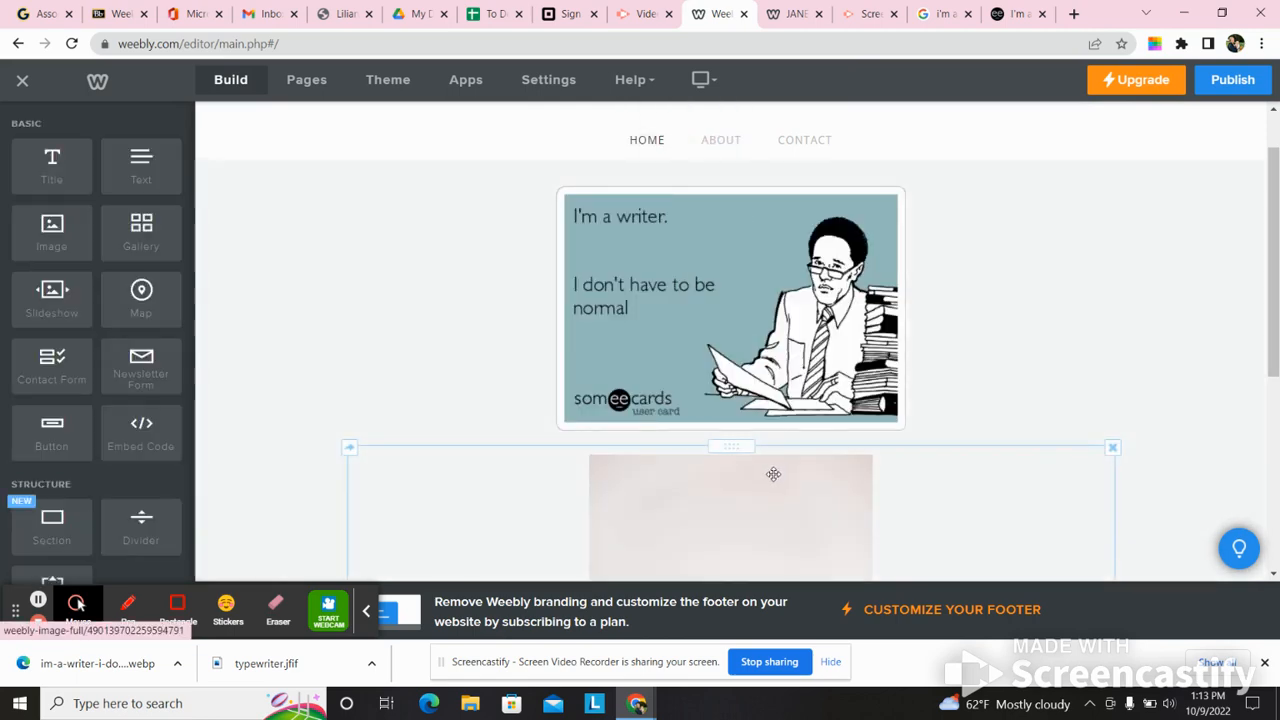
pyautogui.click(1113, 451)
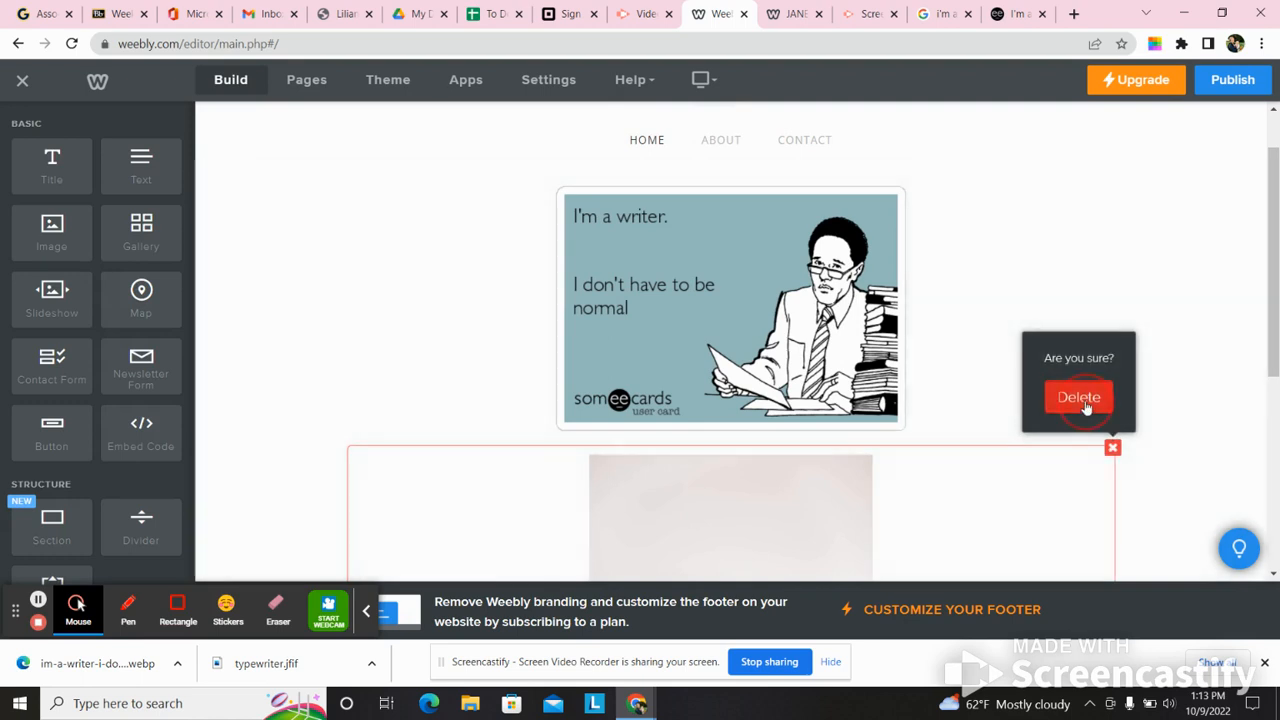
pyautogui.click(1078, 396)
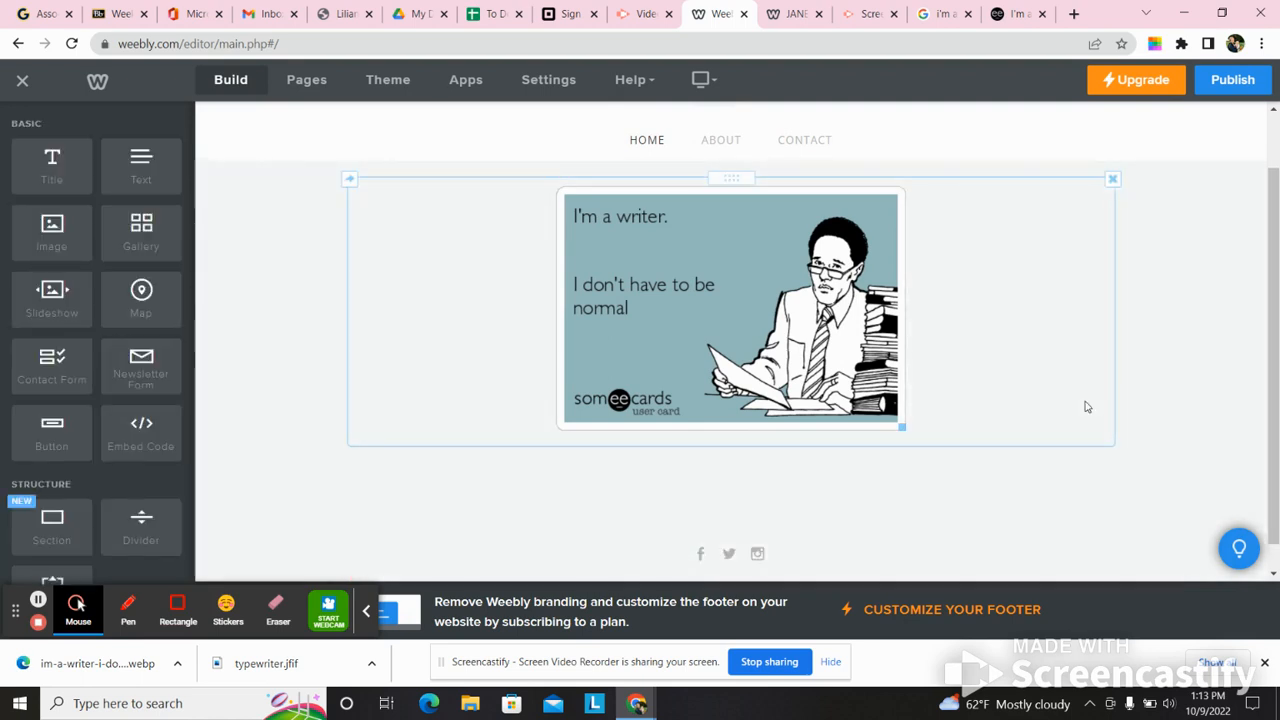
# - Review the simplified Home page layout in the editor and compare it with the published site
pyautogui.moveTo(1268, 335); pyautogui.dragTo(1277, 213)
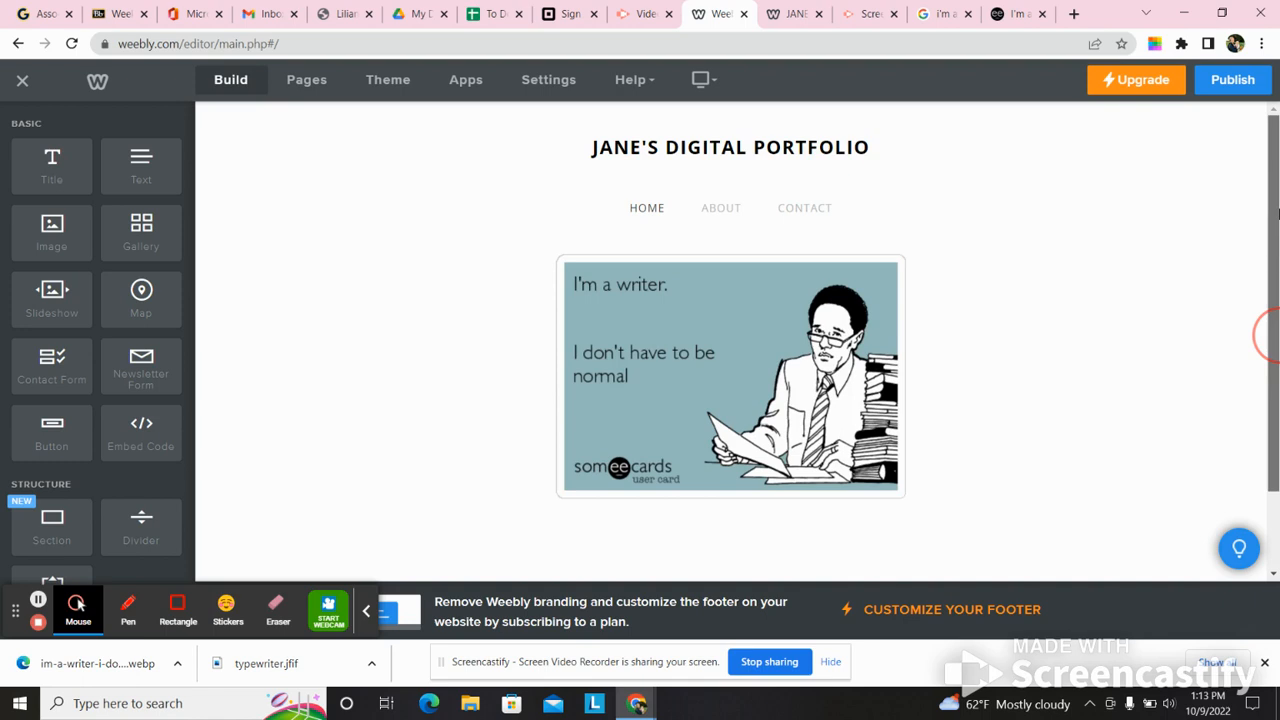
pyautogui.scroll(-2, 1268, 335)
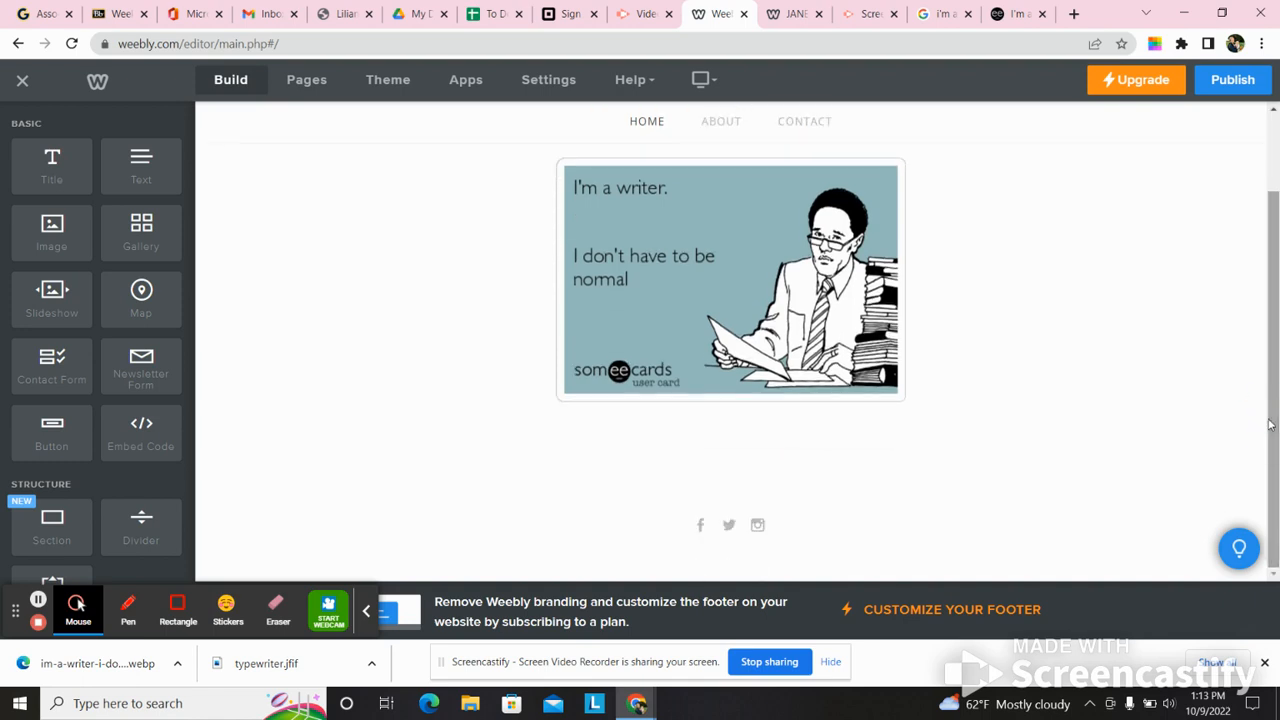
pyautogui.scroll(2, 1263, 440)
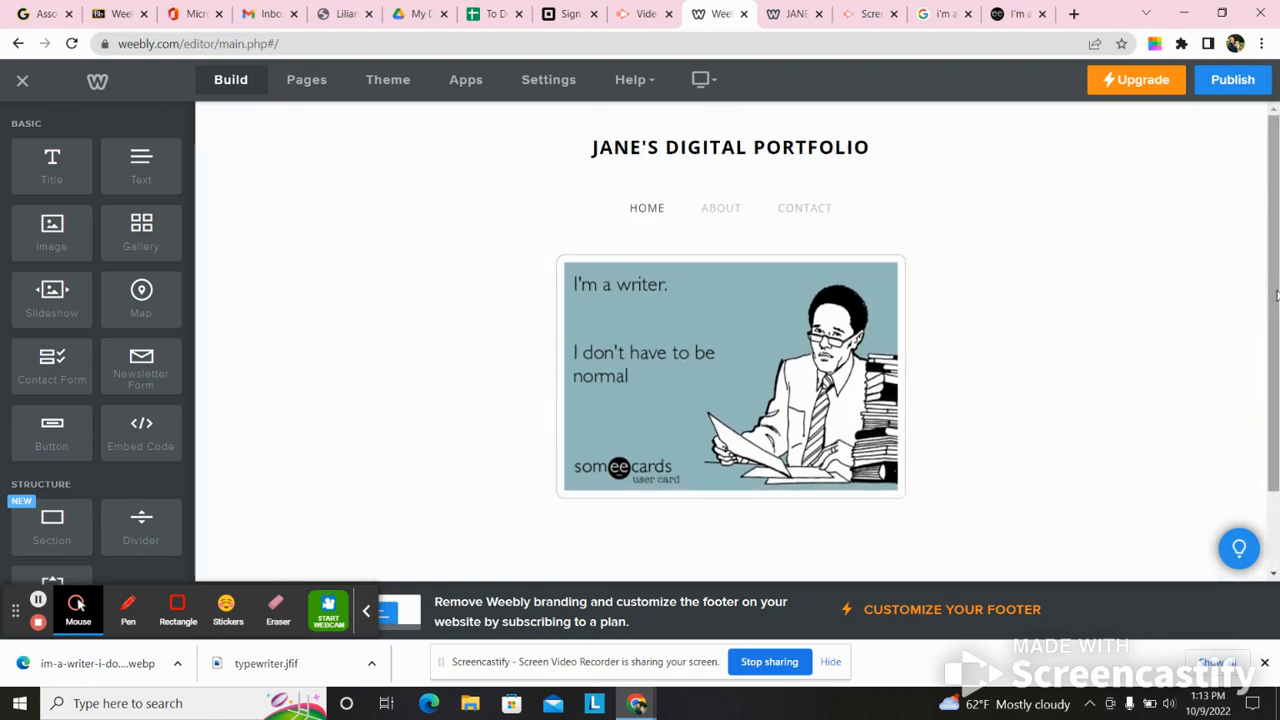
pyautogui.click(786, 10)
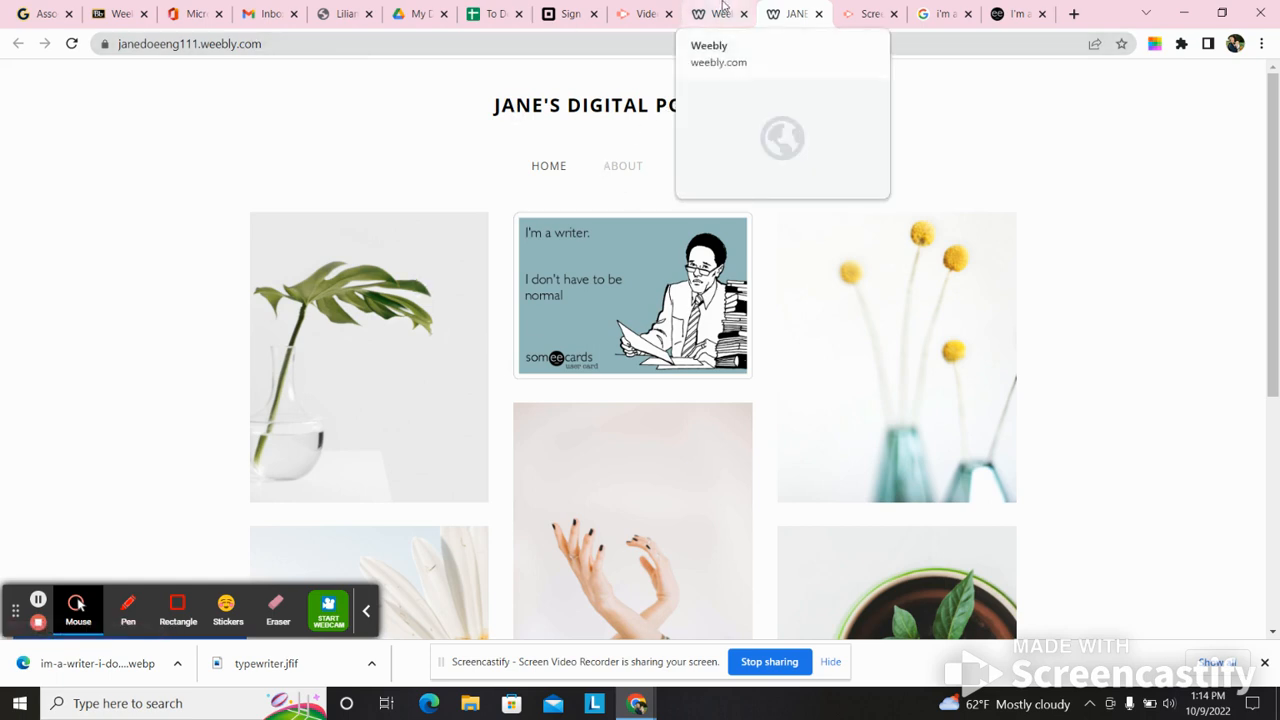
pyautogui.click(722, 12)
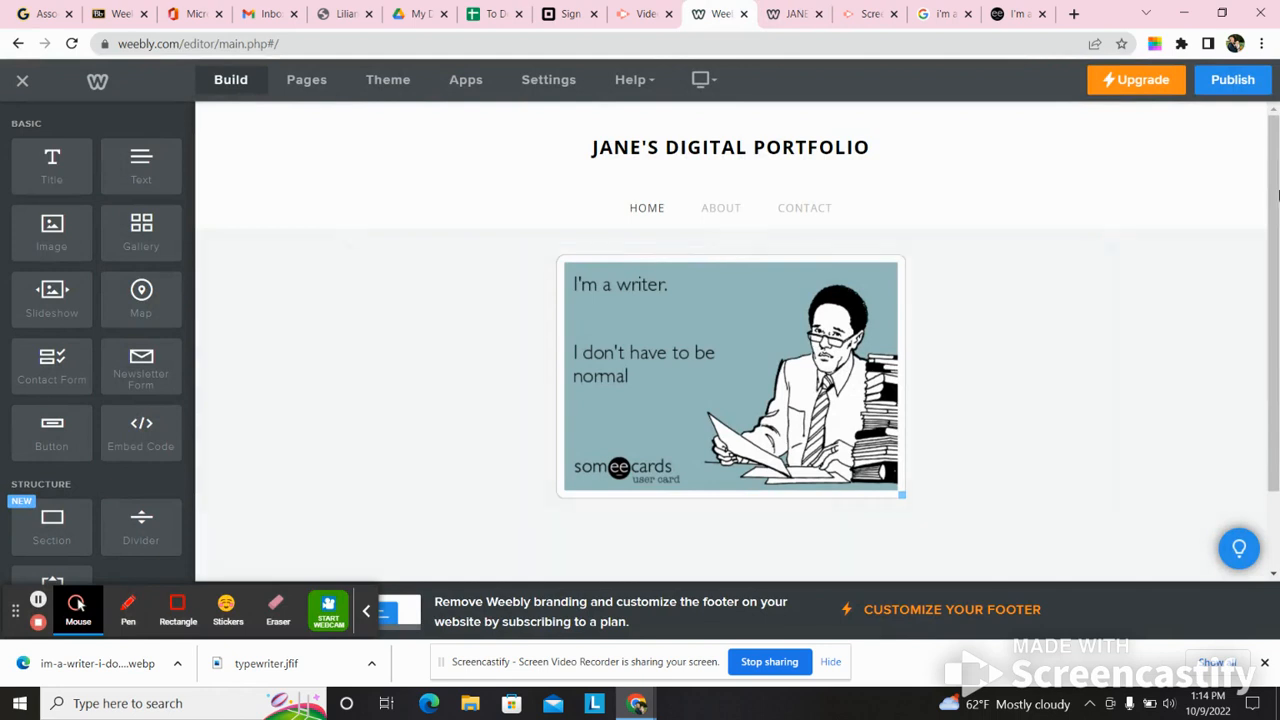
# - Delete the row of social media icons and the spacer below the writer image on the Home page
pyautogui.scroll(-1, 1270, 228)
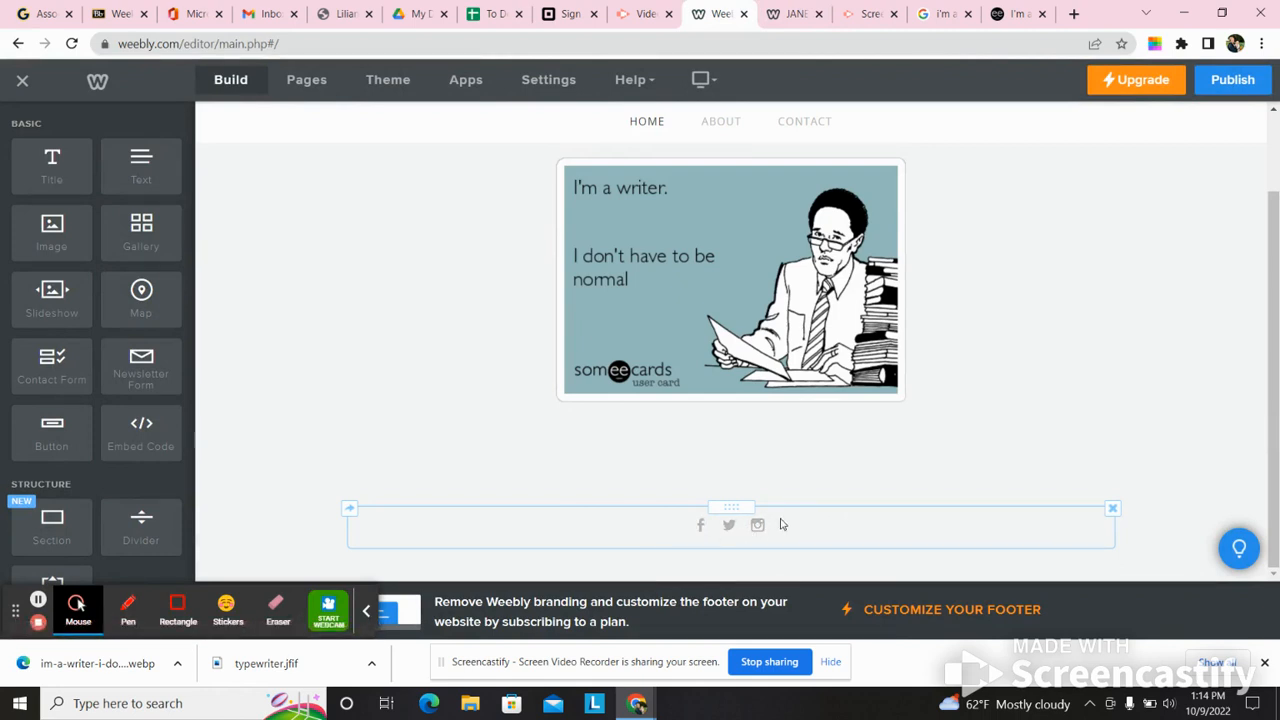
pyautogui.click(1112, 512)
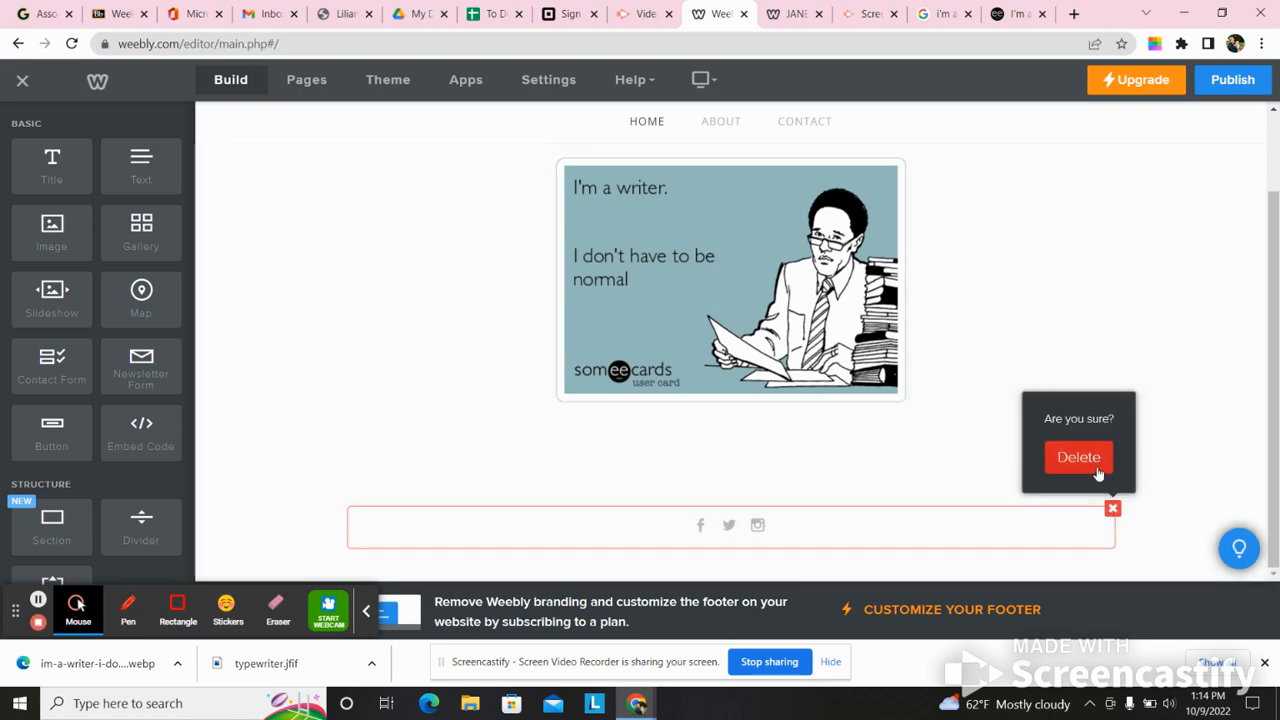
pyautogui.click(1092, 464)
pyautogui.moveTo(1277, 430); pyautogui.dragTo(1277, 345)
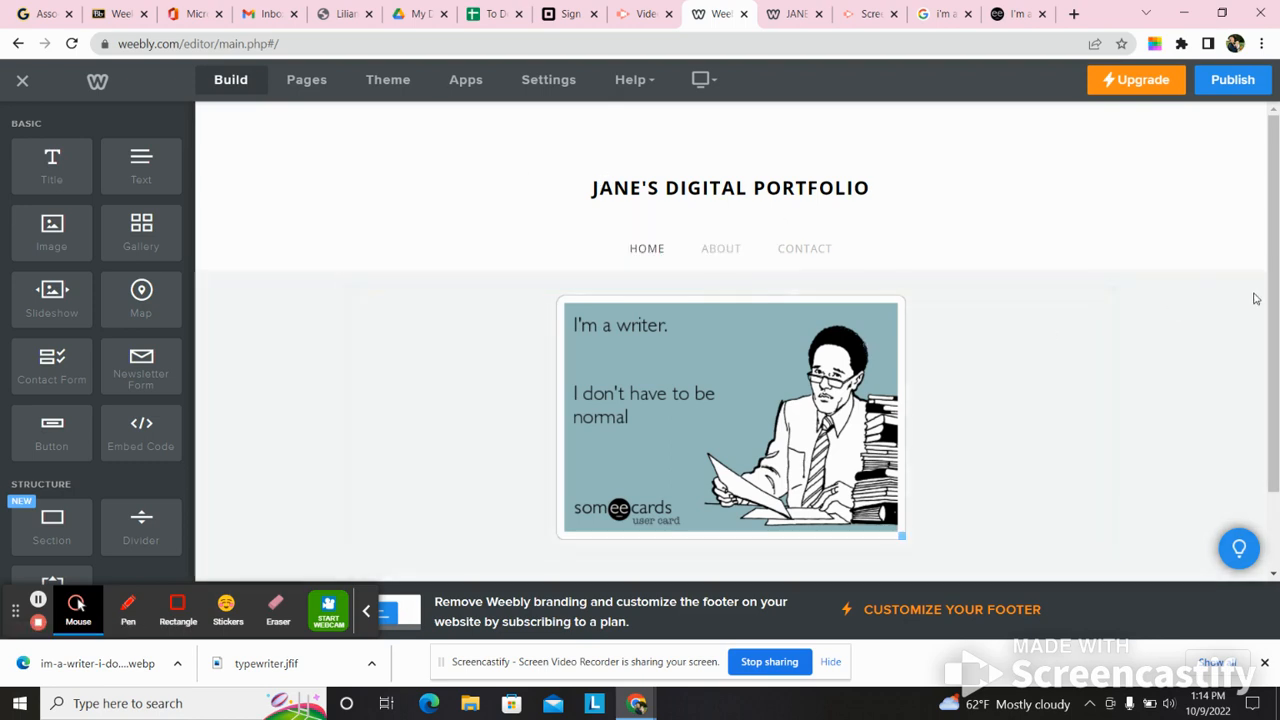
pyautogui.scroll(-1, 1266, 286)
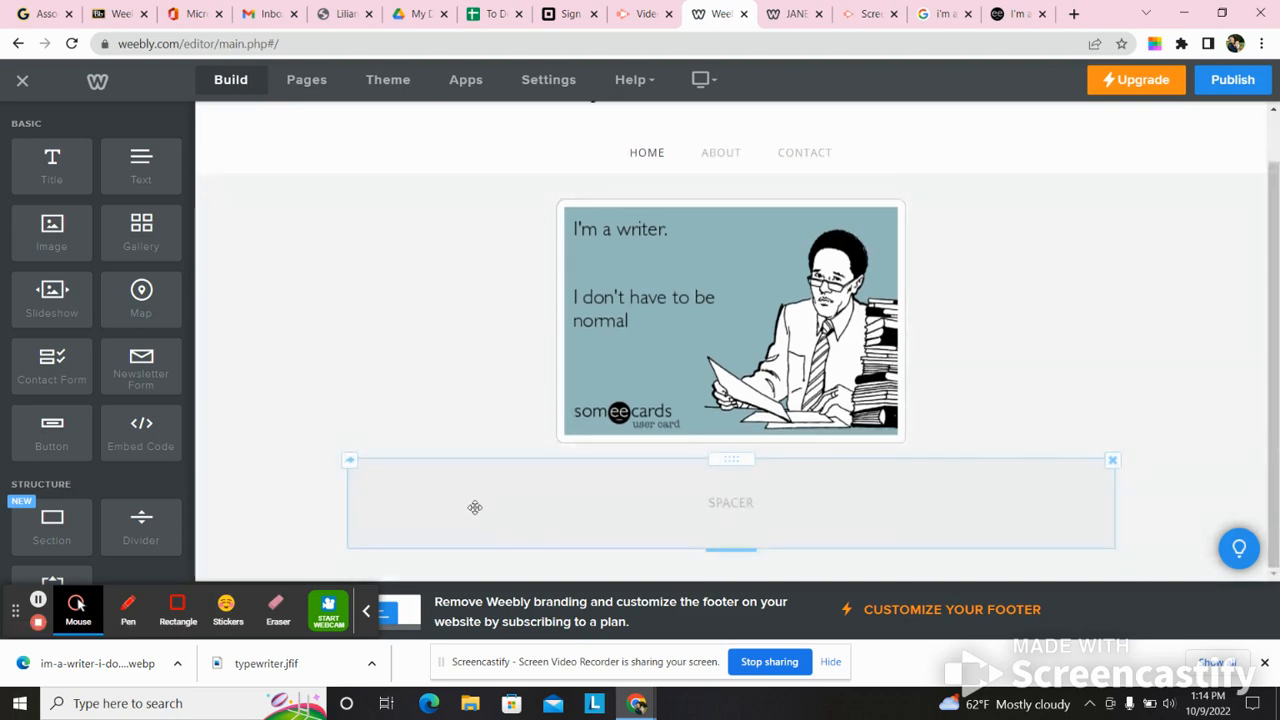
pyautogui.click(1113, 463)
pyautogui.click(1087, 415)
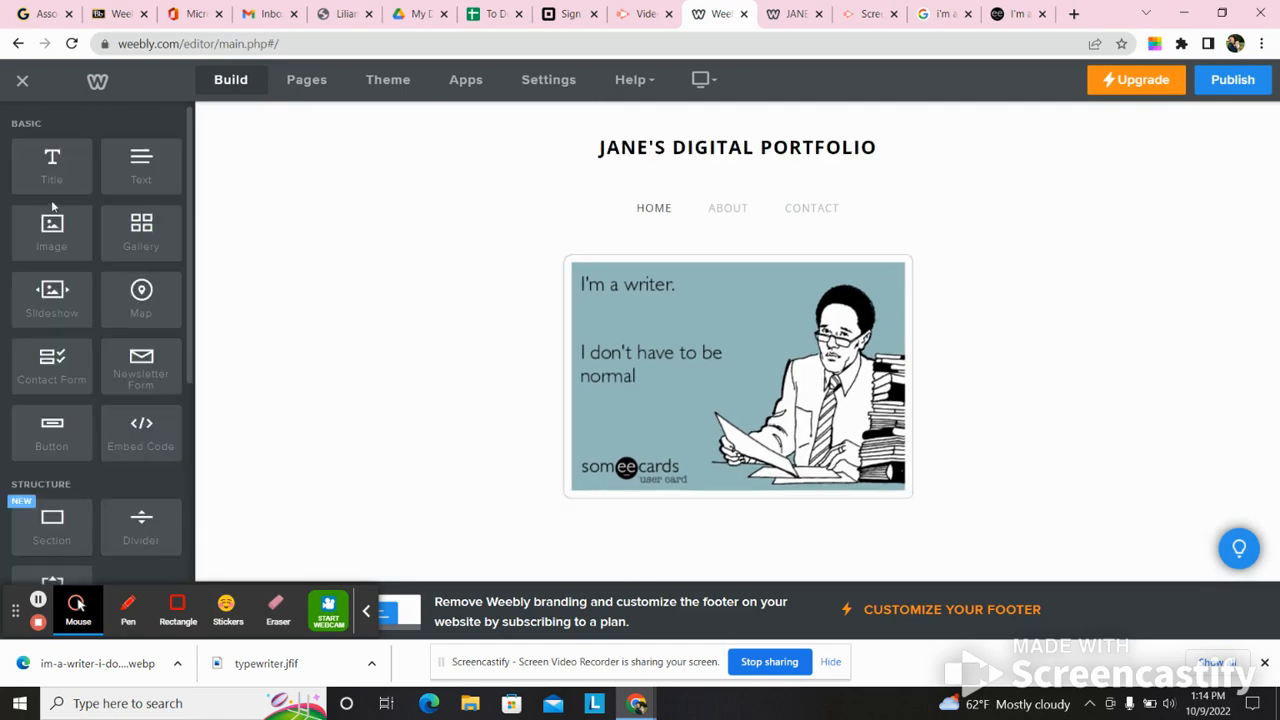
# - Add a text block below the writer image, introducing the site owner by name and stating "this is my ENG 111 digital portfolio."
pyautogui.moveTo(140, 178); pyautogui.dragTo(634, 563)
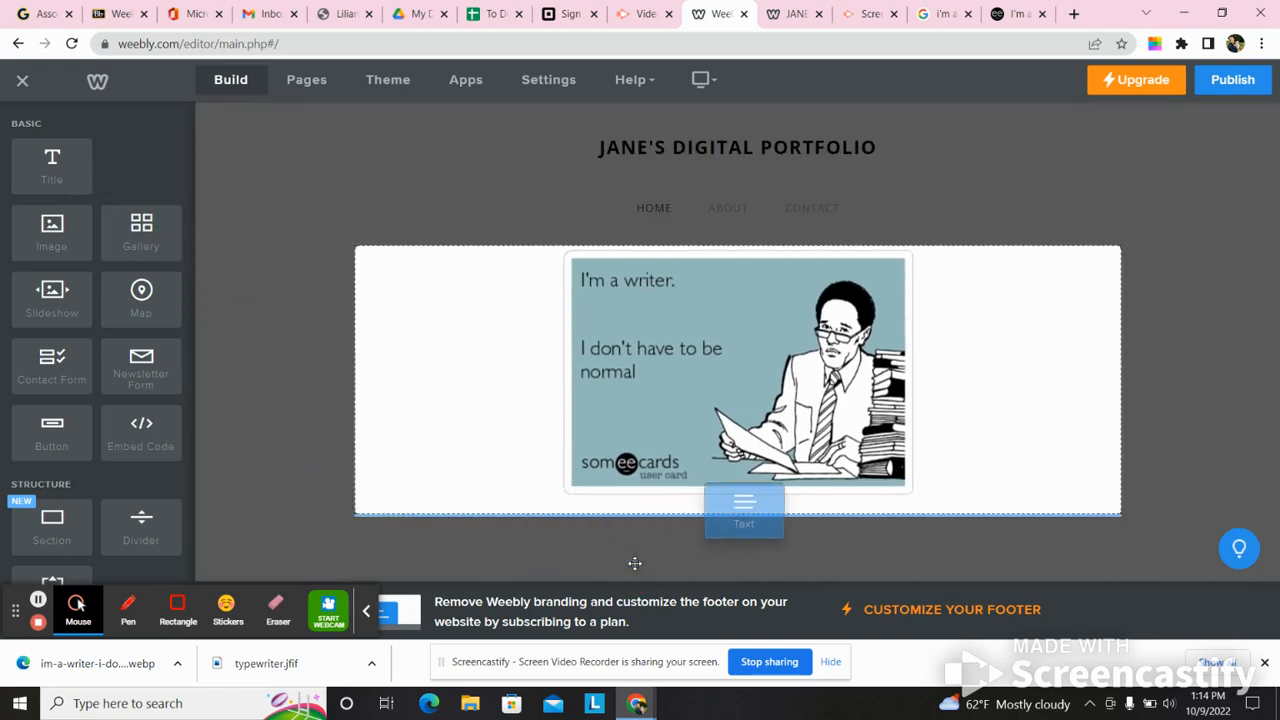
pyautogui.click(436, 520)
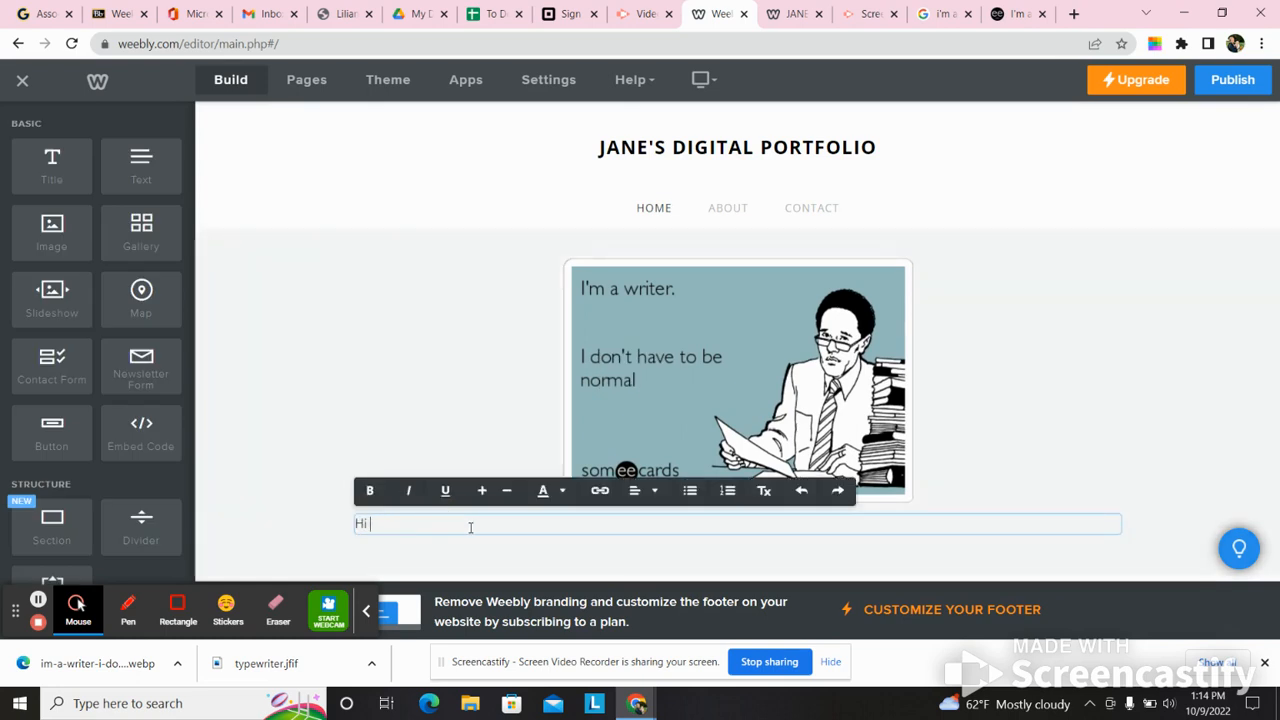
pyautogui.write('Hi - My name is Jane Doe and ')
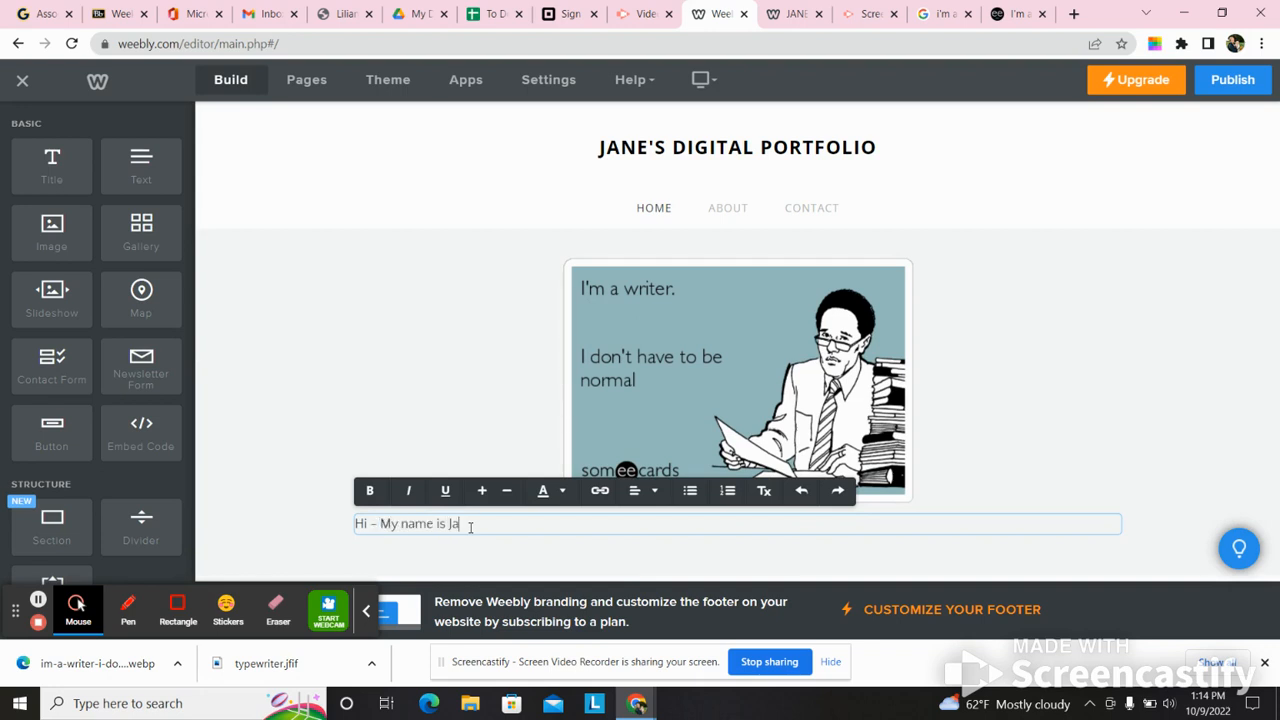
pyautogui.write('this is my ENG 111 digital portfo')
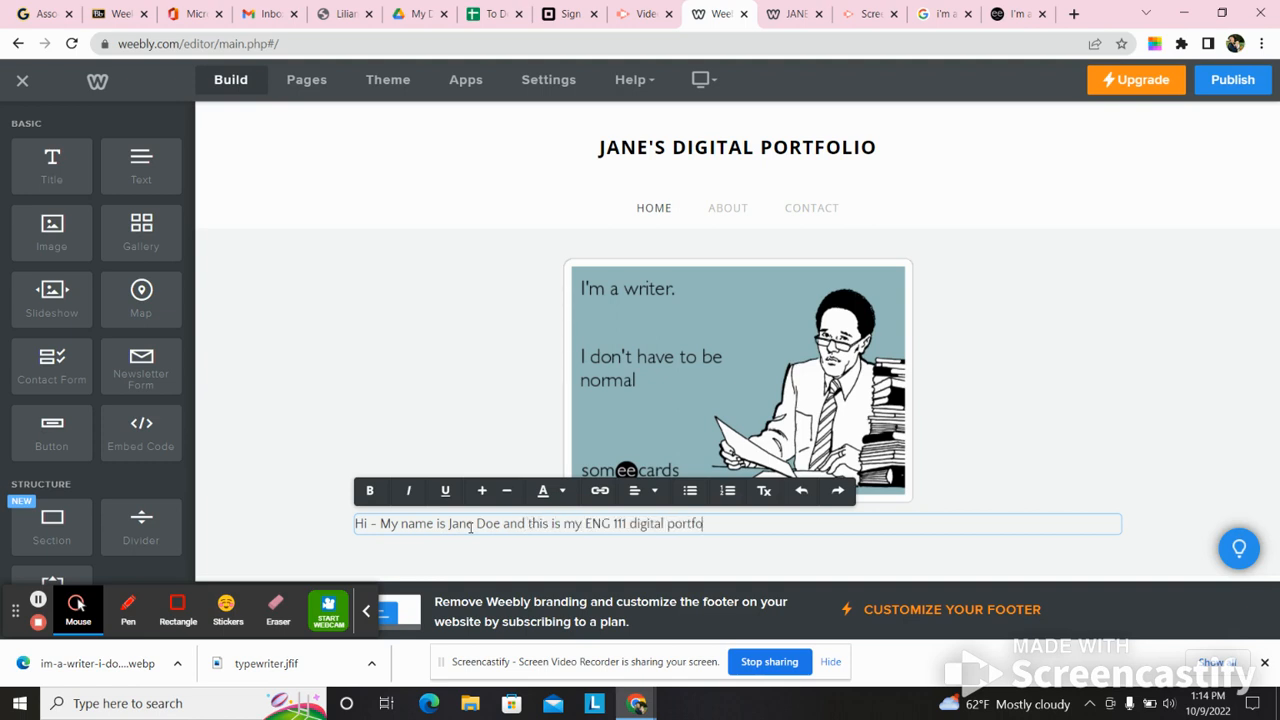
pyautogui.write('lip. I')
pyautogui.press('BackSpace')
pyautogui.press('BackSpace')
pyautogui.press('BackSpace')
pyautogui.write('o. I enjoy long walks in teh park')
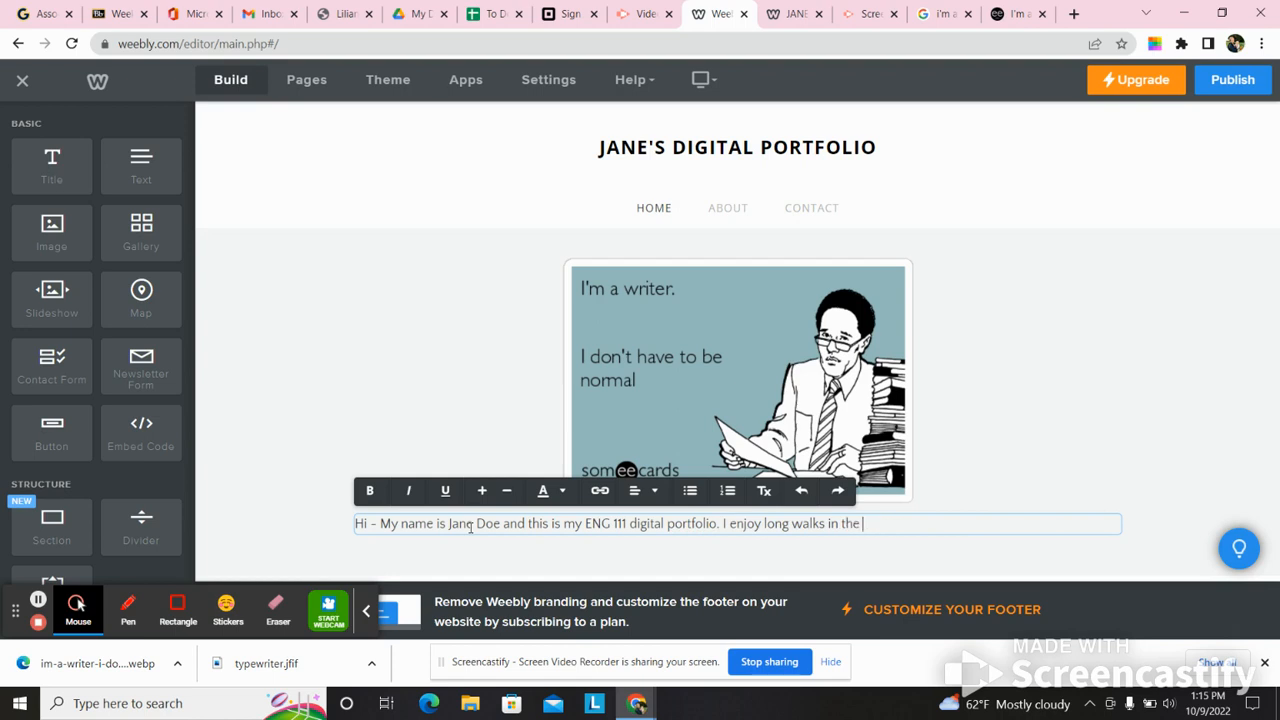
pyautogui.write(', making th')
# - Complete the introduction with "I enjoy long walks in the park, making sushi, and watching The Brady Bunch with family and friends."
pyautogui.press('BackSpace')
pyautogui.press('BackSpace')
pyautogui.press('BackSpace')
pyautogui.write('ushi, and atchin')
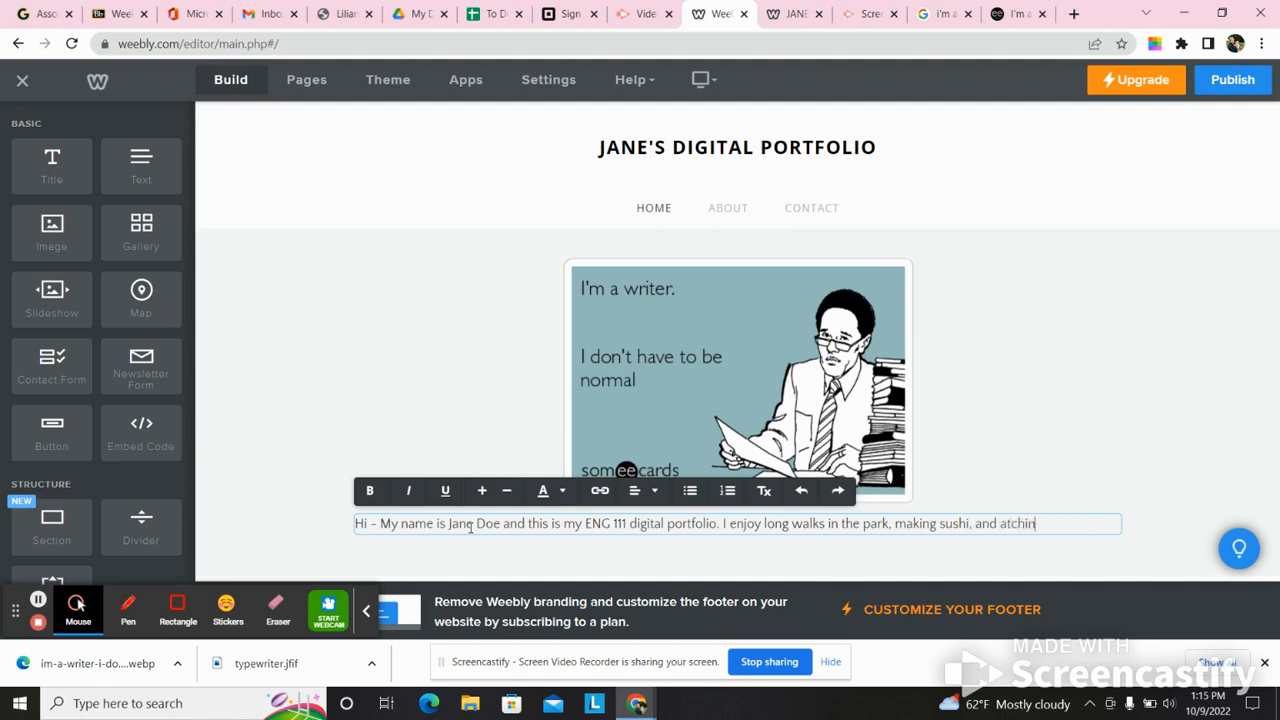
pyautogui.write('watch')
pyautogui.write('ing The brady ')
pyautogui.write(' brad')
pyautogui.write('Bunch')
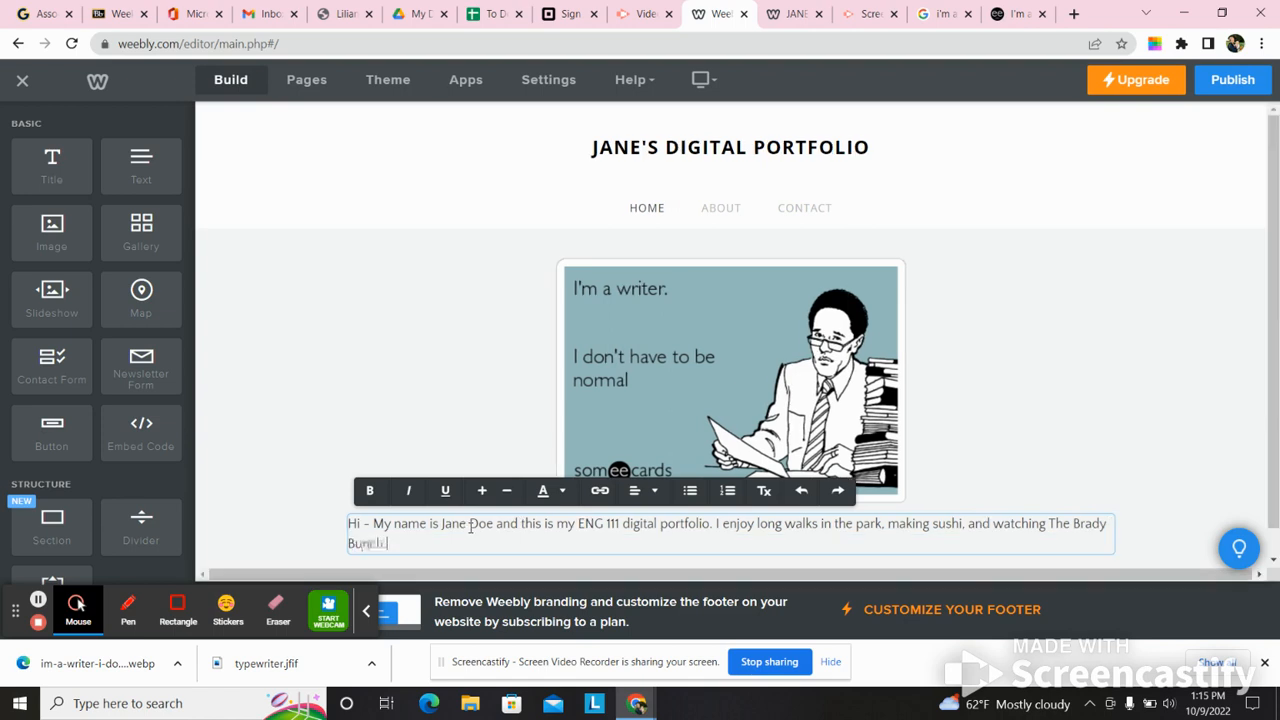
pyautogui.write(' with faily')
pyautogui.press('BackSpace')
pyautogui.write('mily and friends.')
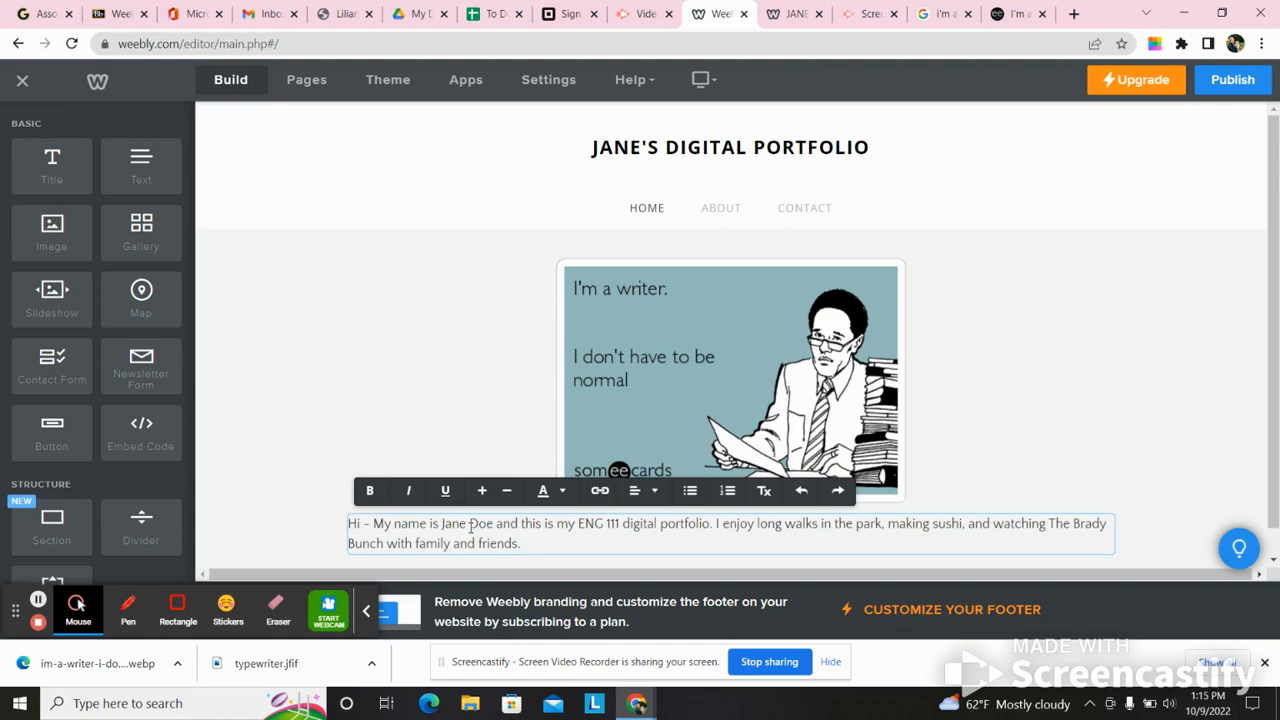
pyautogui.click(370, 383)
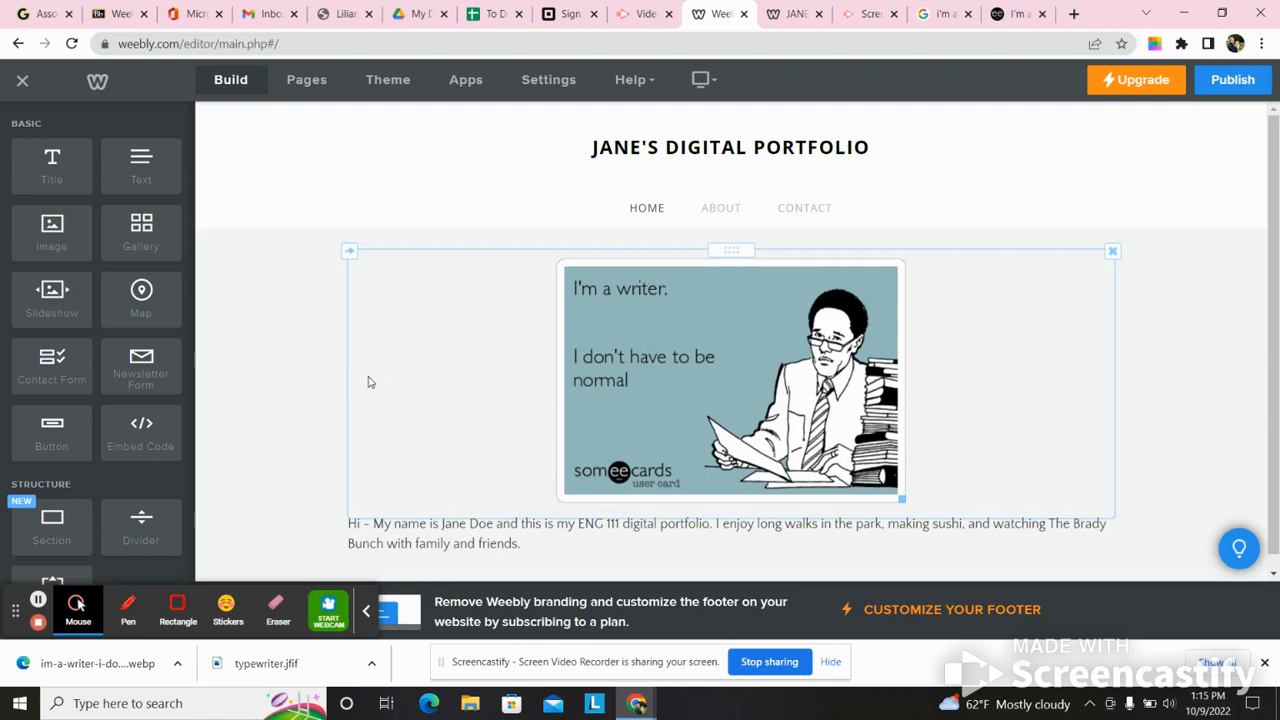
pyautogui.click(544, 544)
pyautogui.click(544, 544)
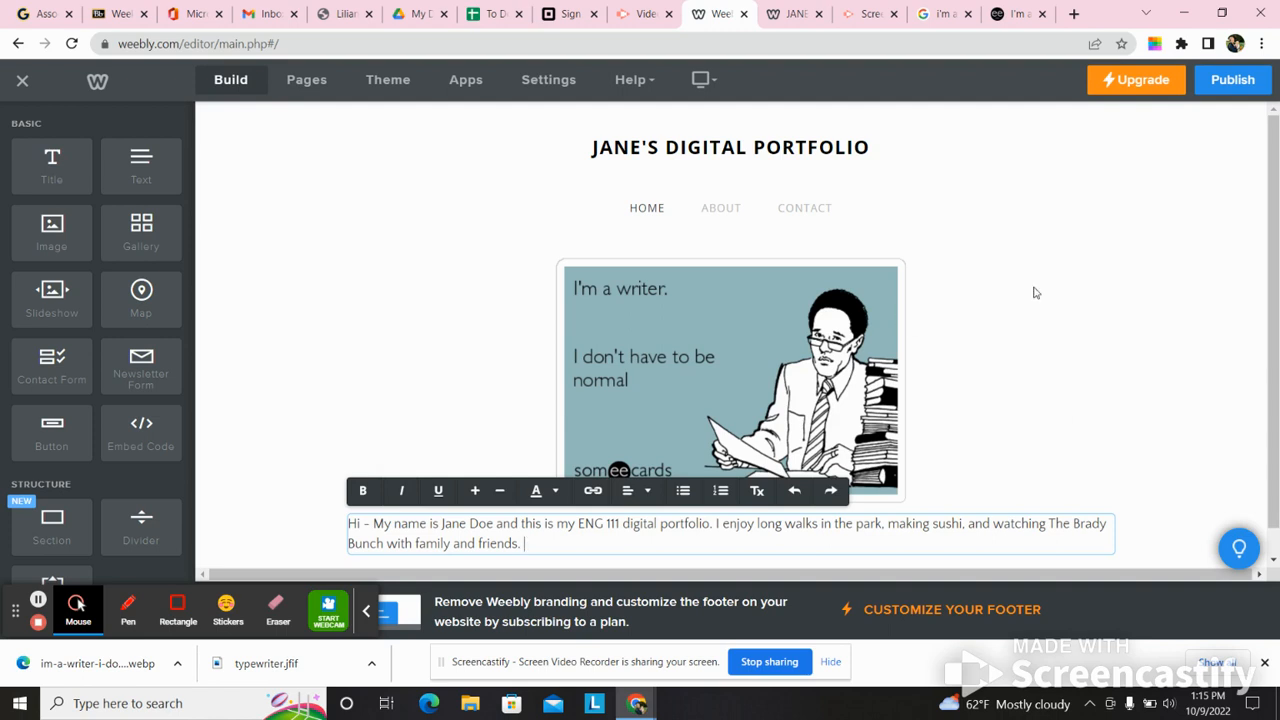
# - Publish the updated website, view the live Home page, and return to the editor with the publish dialog closed
pyautogui.click(1225, 88)
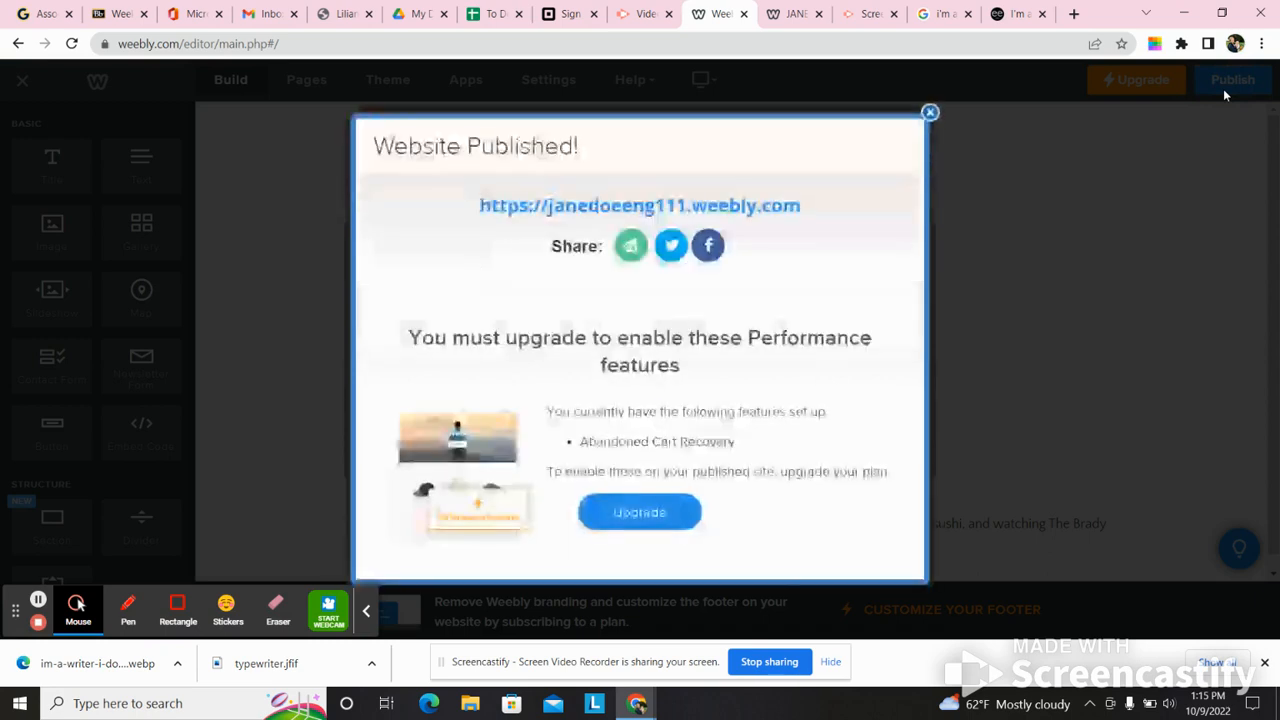
pyautogui.click(716, 205)
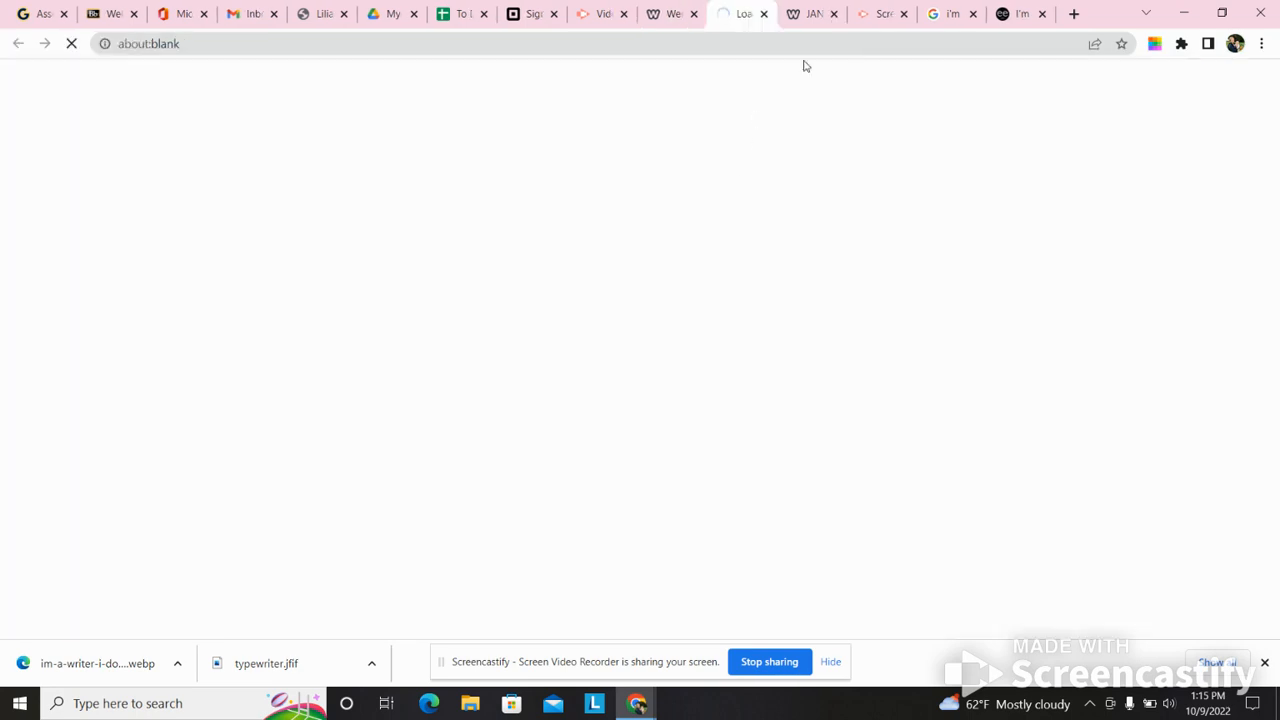
pyautogui.click(833, 14)
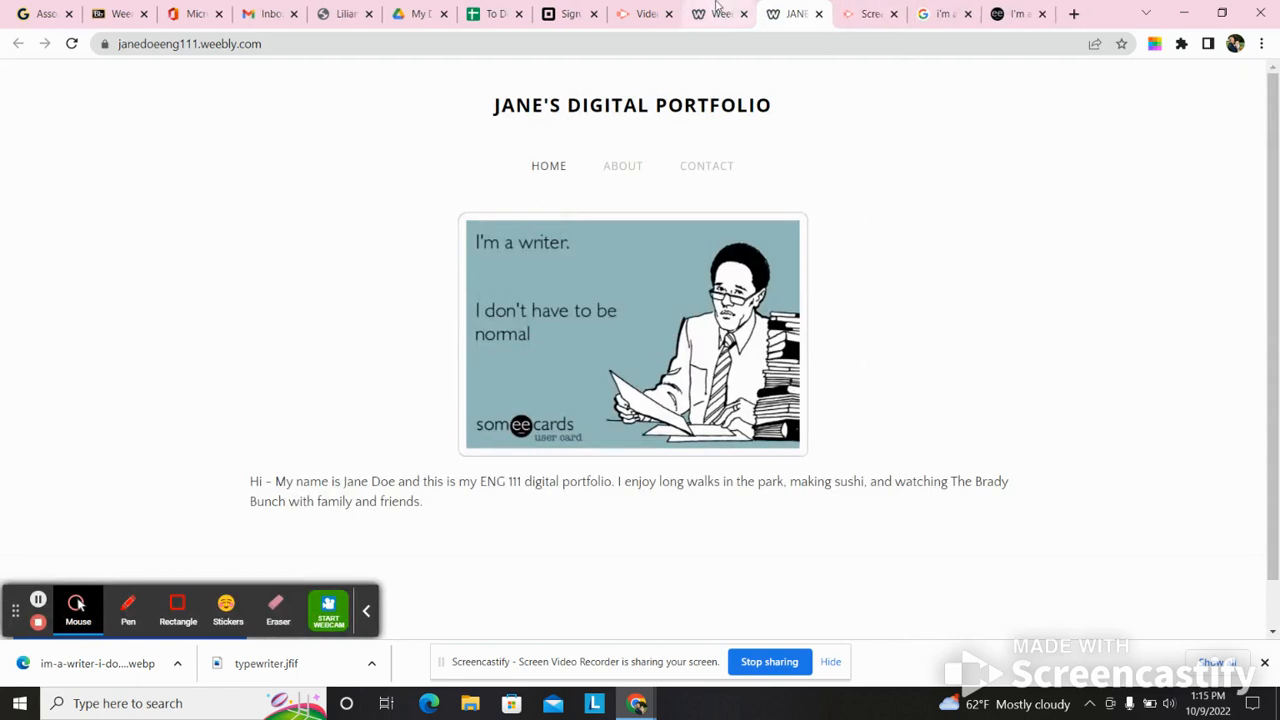
pyautogui.click(716, 12)
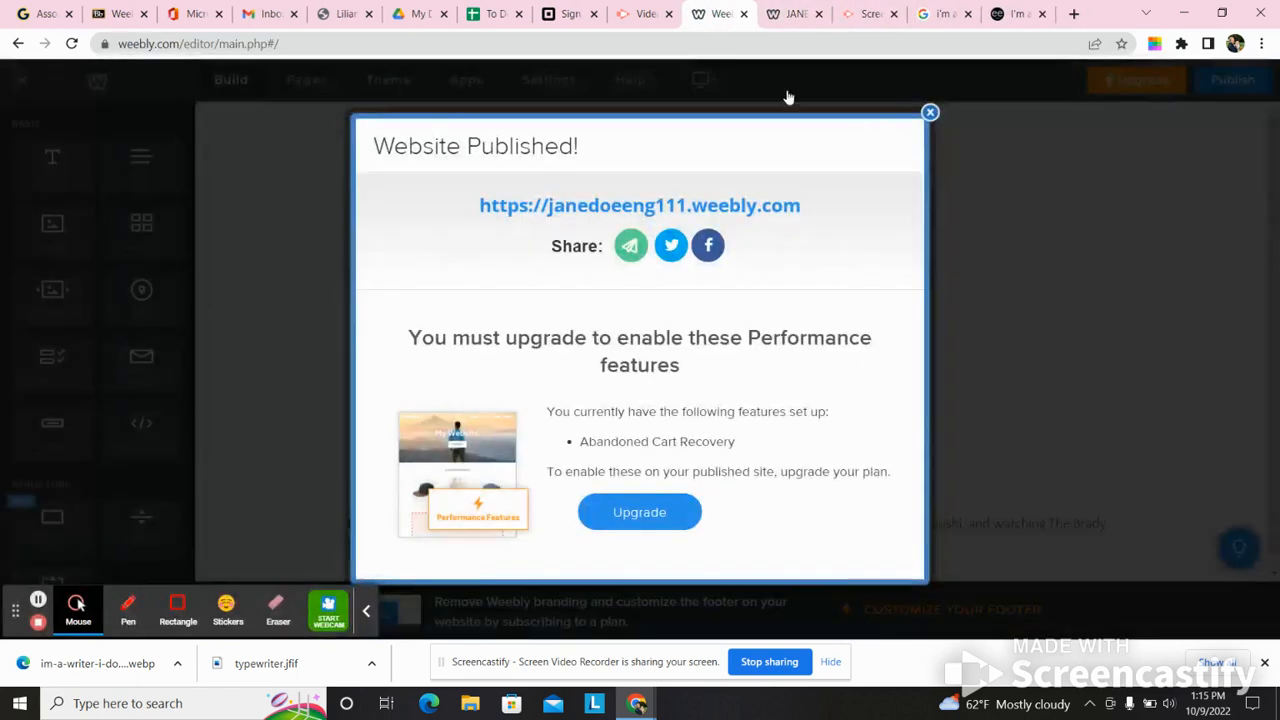
pyautogui.click(932, 112)
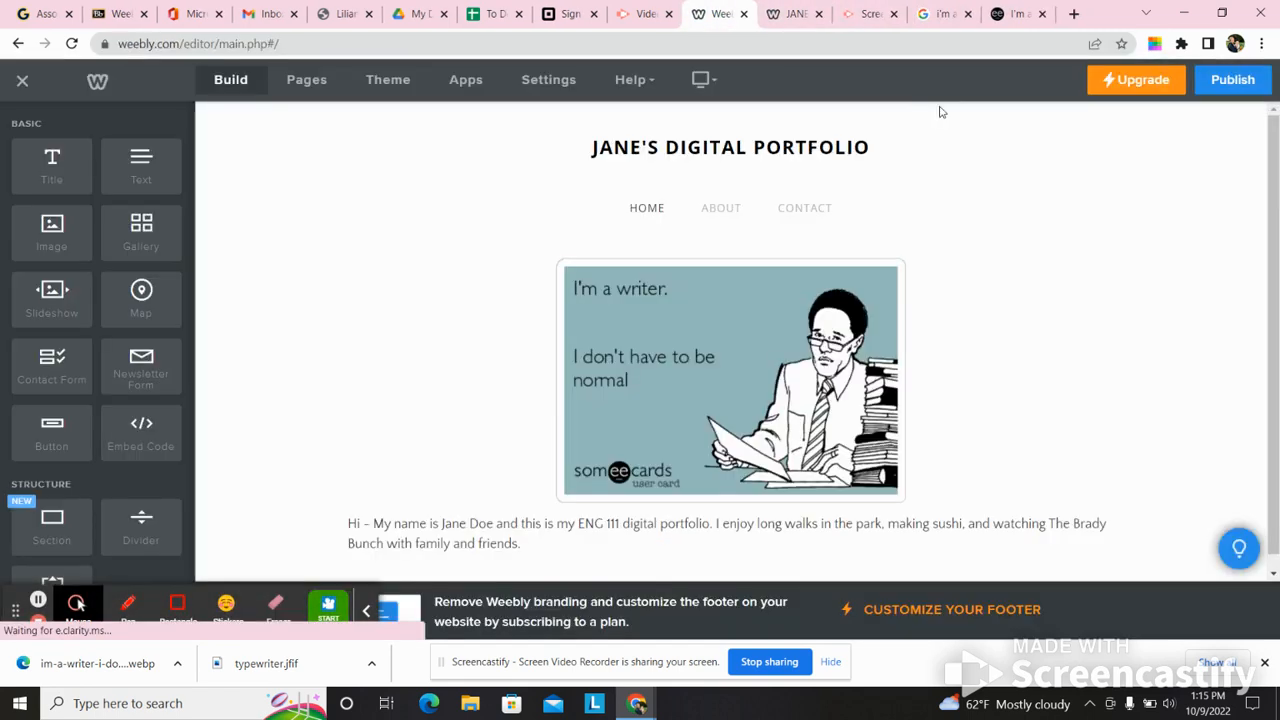
# - Rename the About page to "Informal Assignments" in its page settings
pyautogui.click(307, 82)
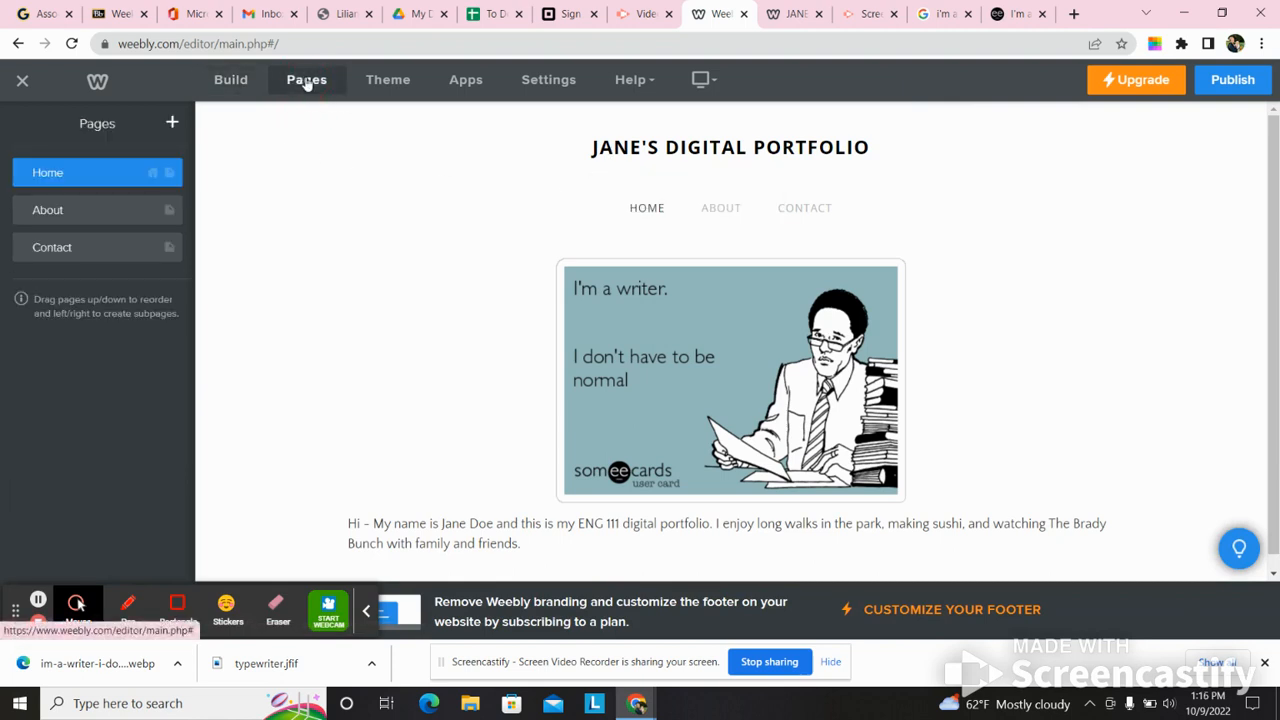
pyautogui.click(104, 173)
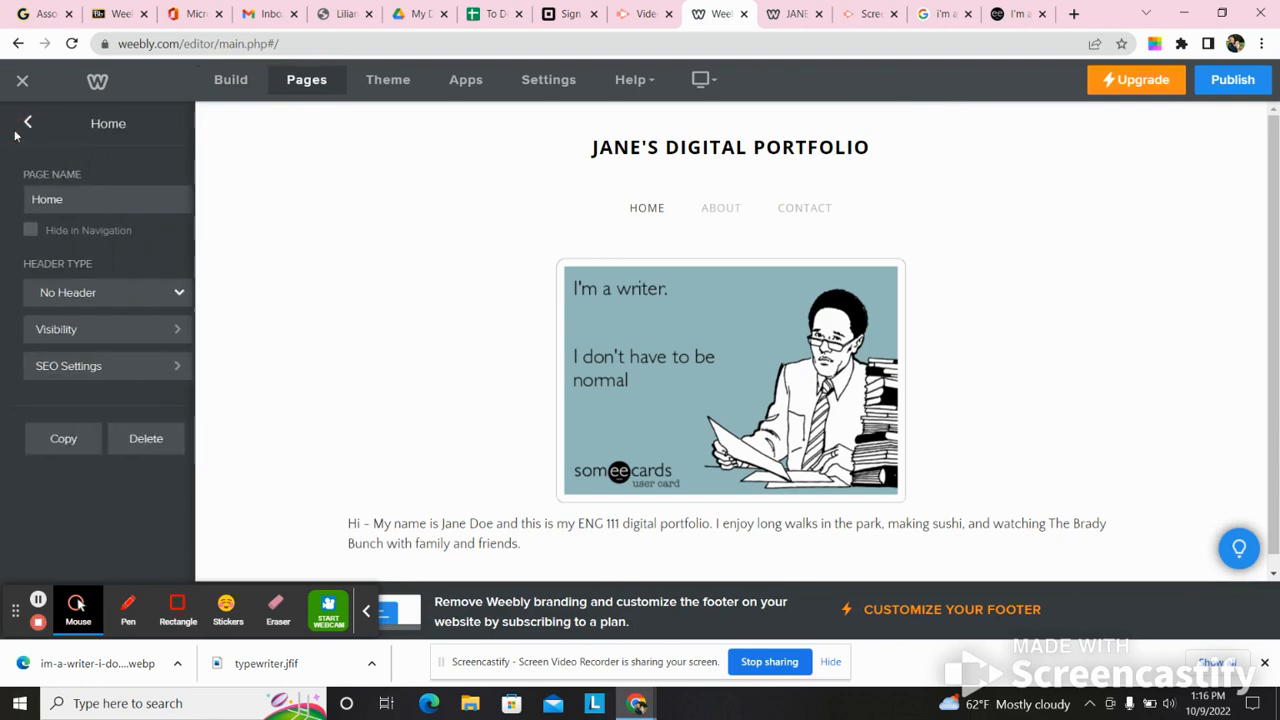
pyautogui.click(18, 122)
pyautogui.click(77, 208)
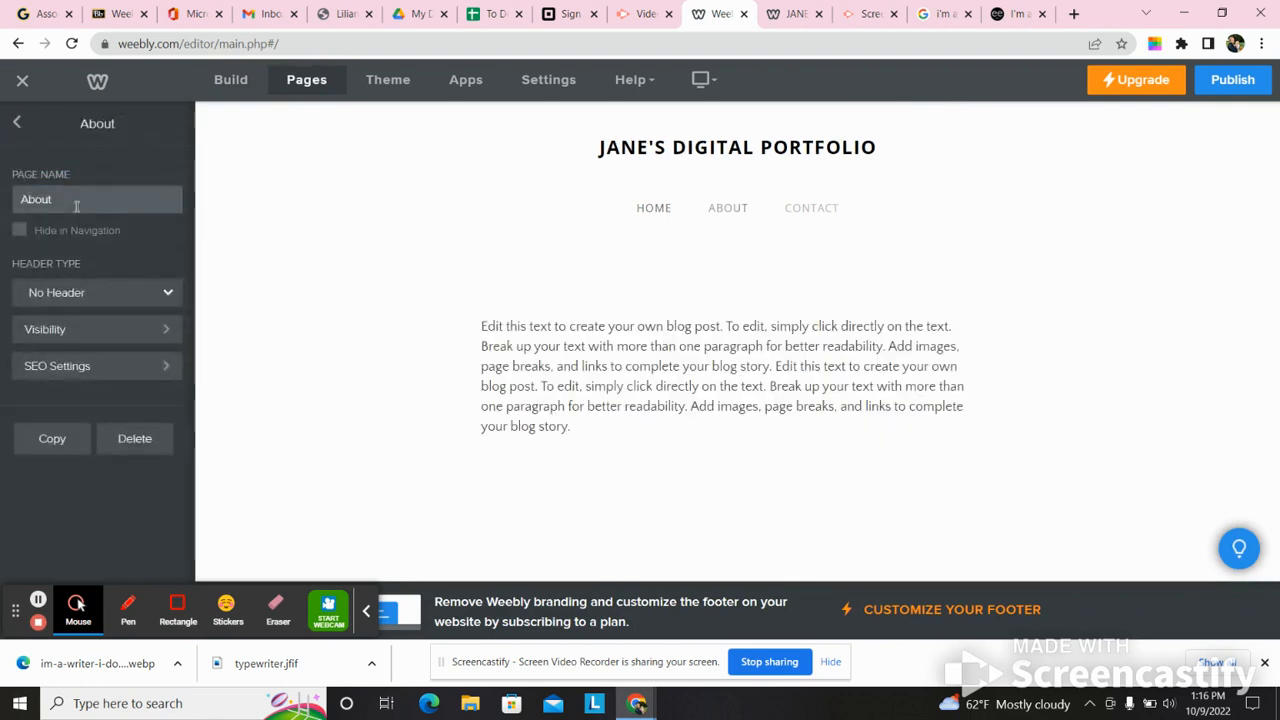
pyautogui.click(18, 122)
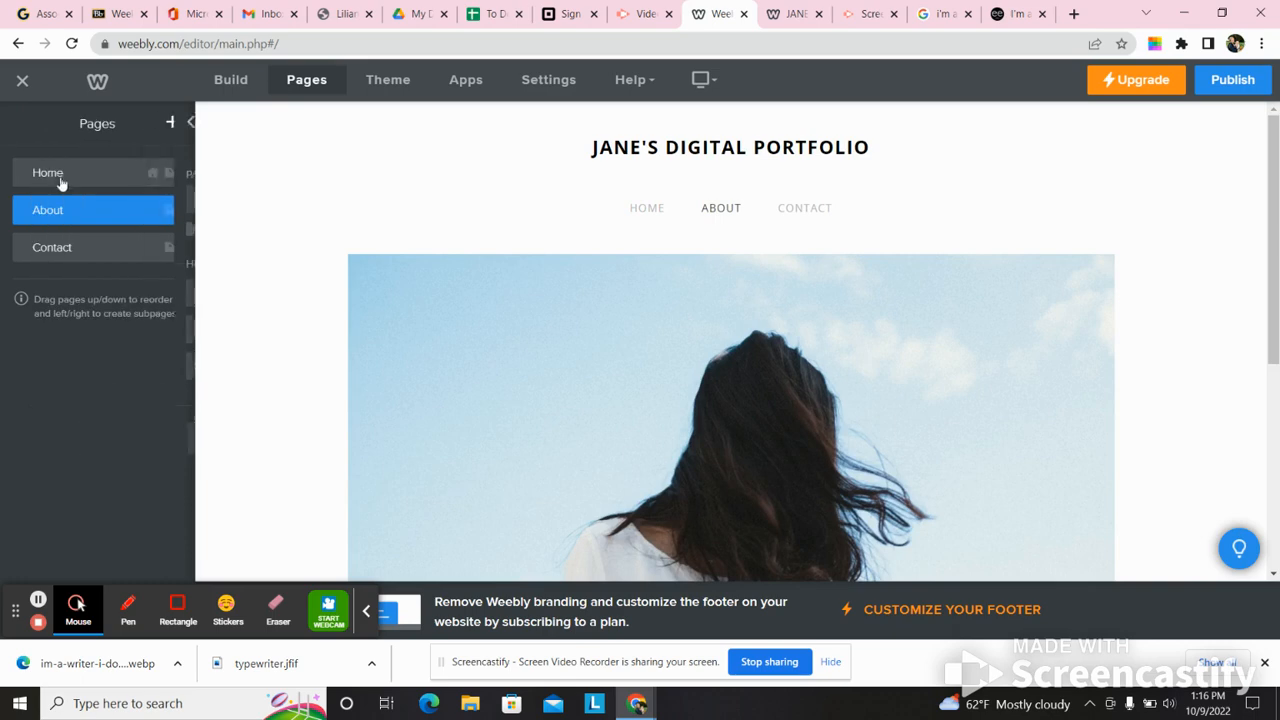
pyautogui.click(70, 211)
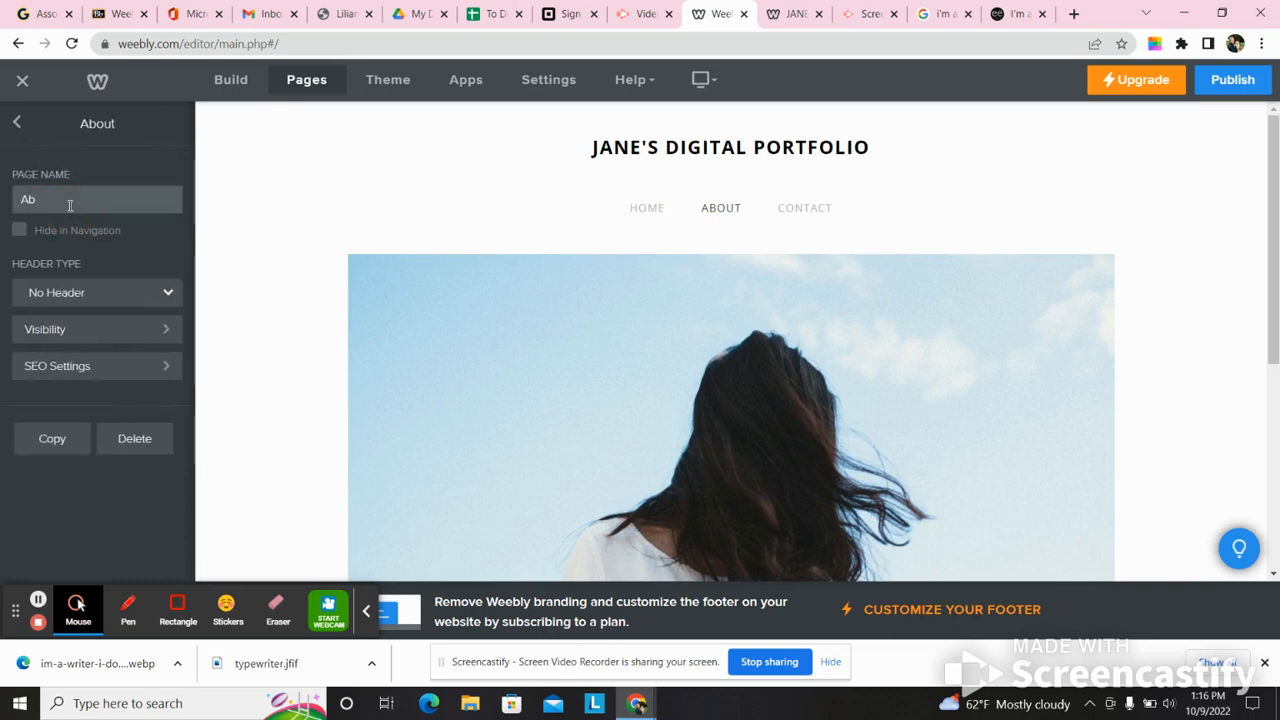
pyautogui.write('Informal Assignments')
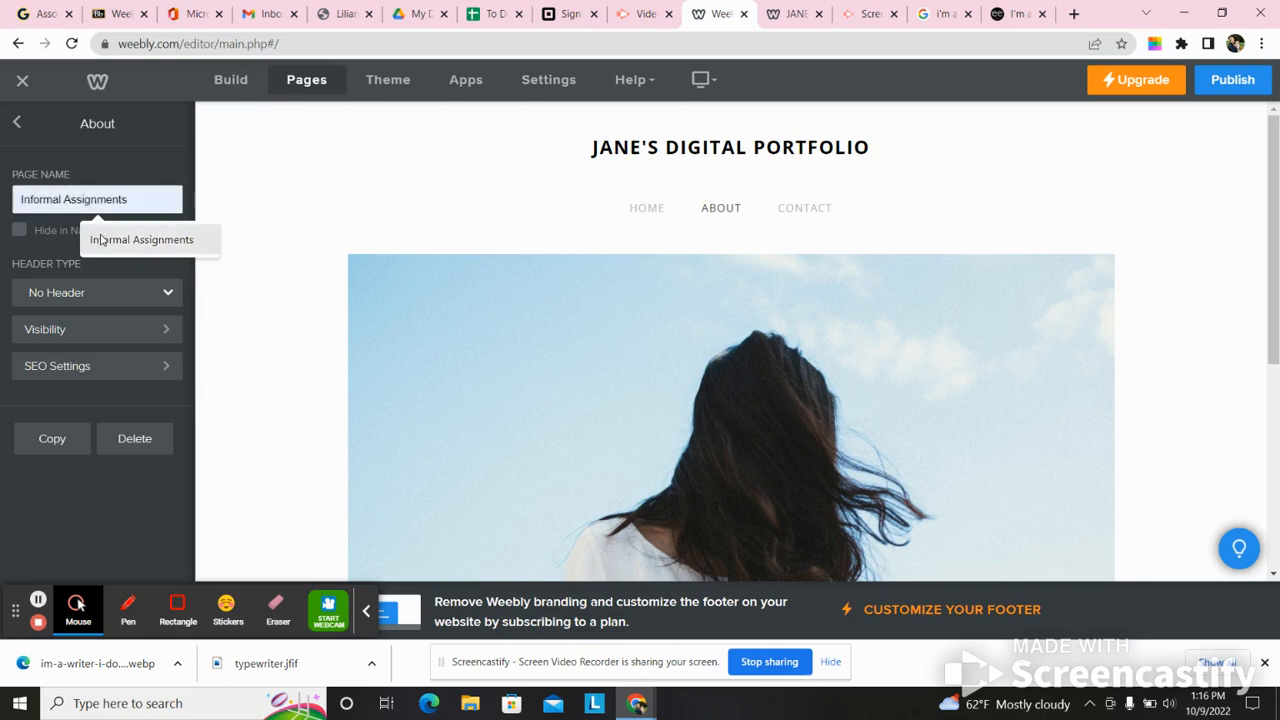
pyautogui.click(103, 240)
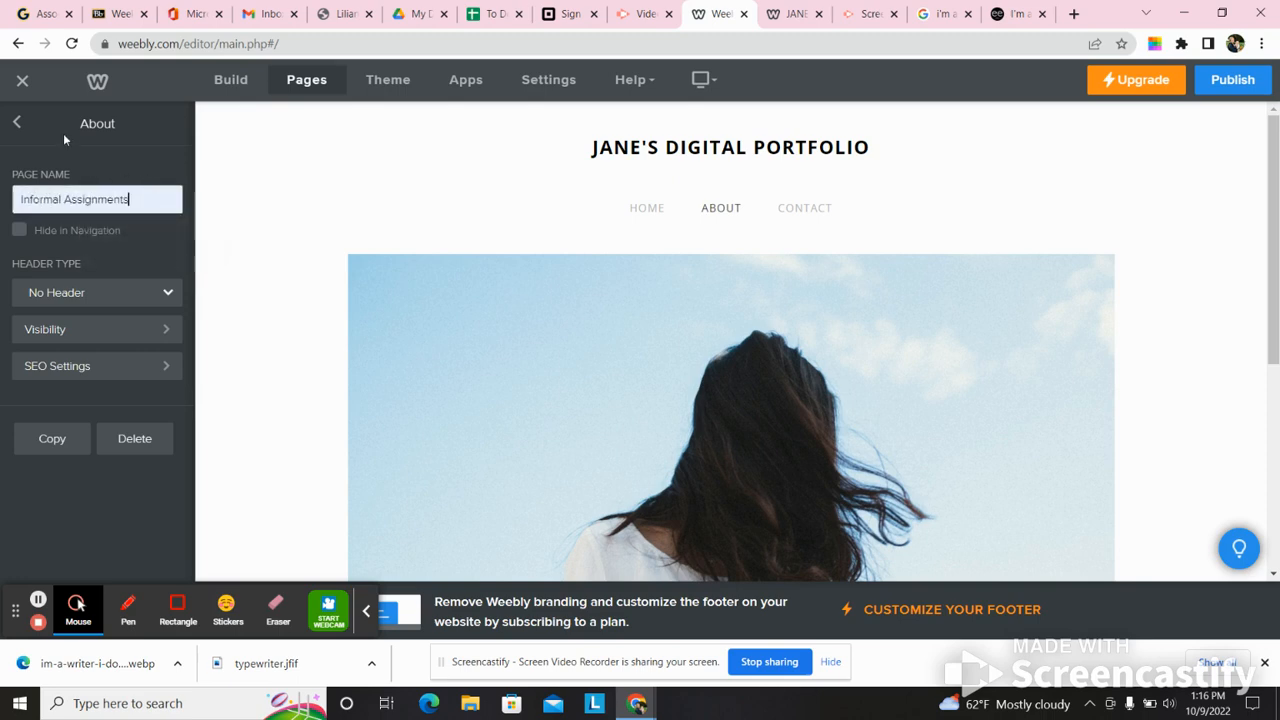
pyautogui.click(310, 210)
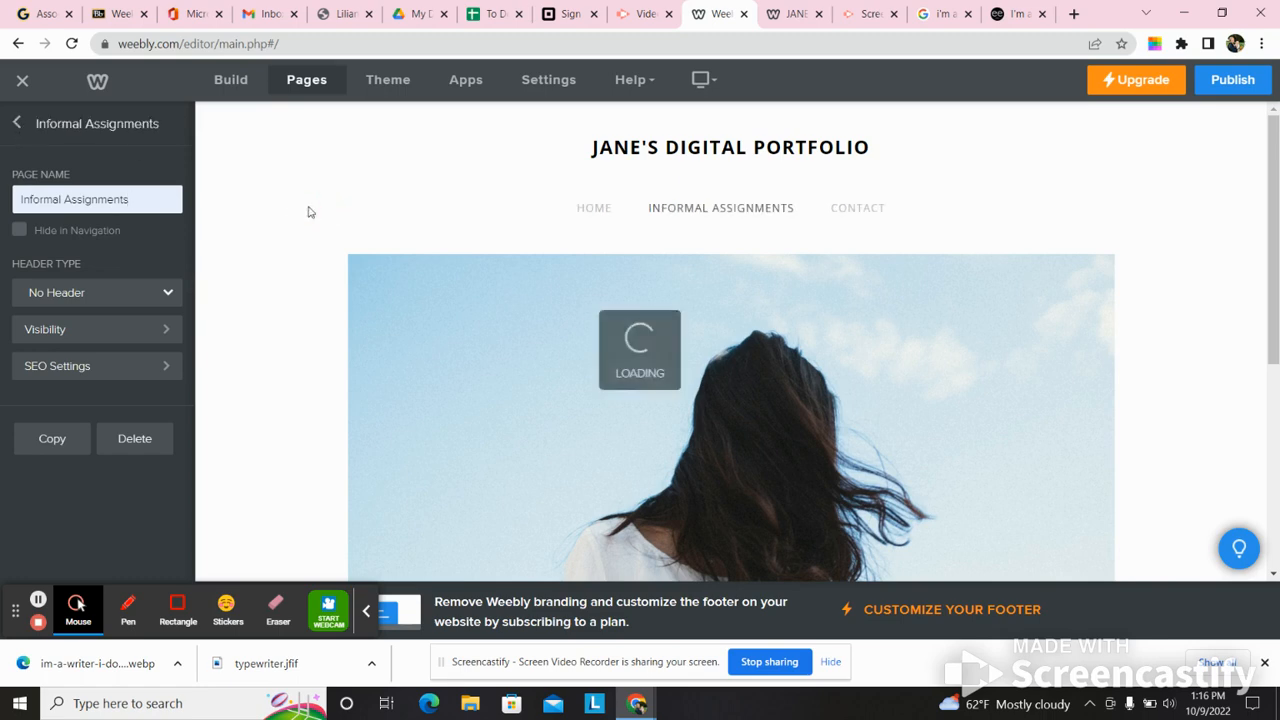
# - Delete the stock photo of the dark-haired person and the placeholder blog text from the Informal Assignments page
pyautogui.moveTo(766, 283)
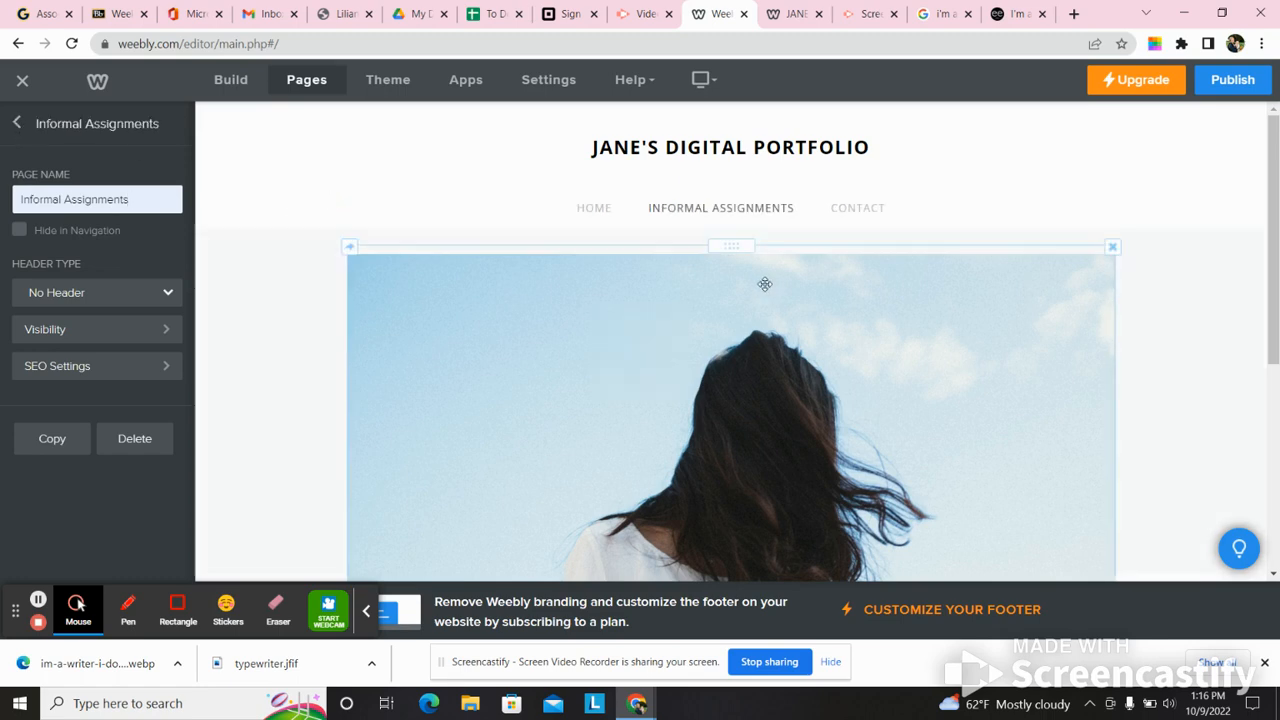
pyautogui.click(1112, 249)
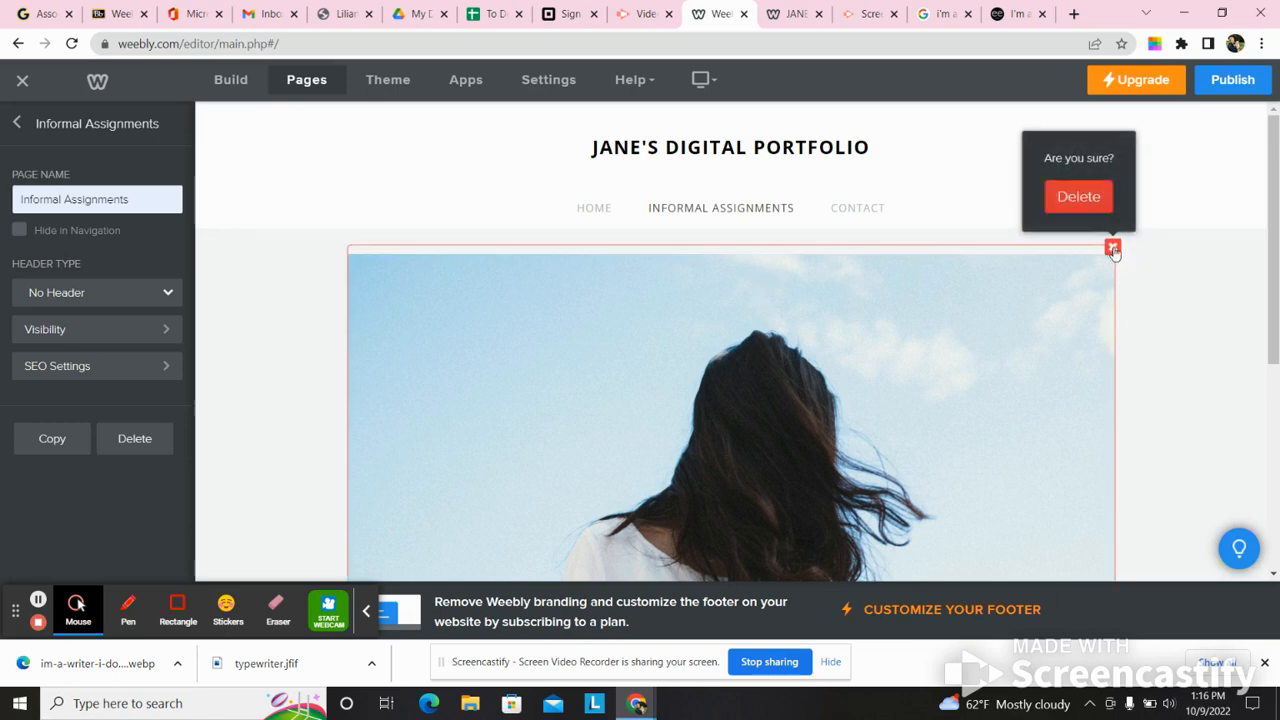
pyautogui.click(1086, 196)
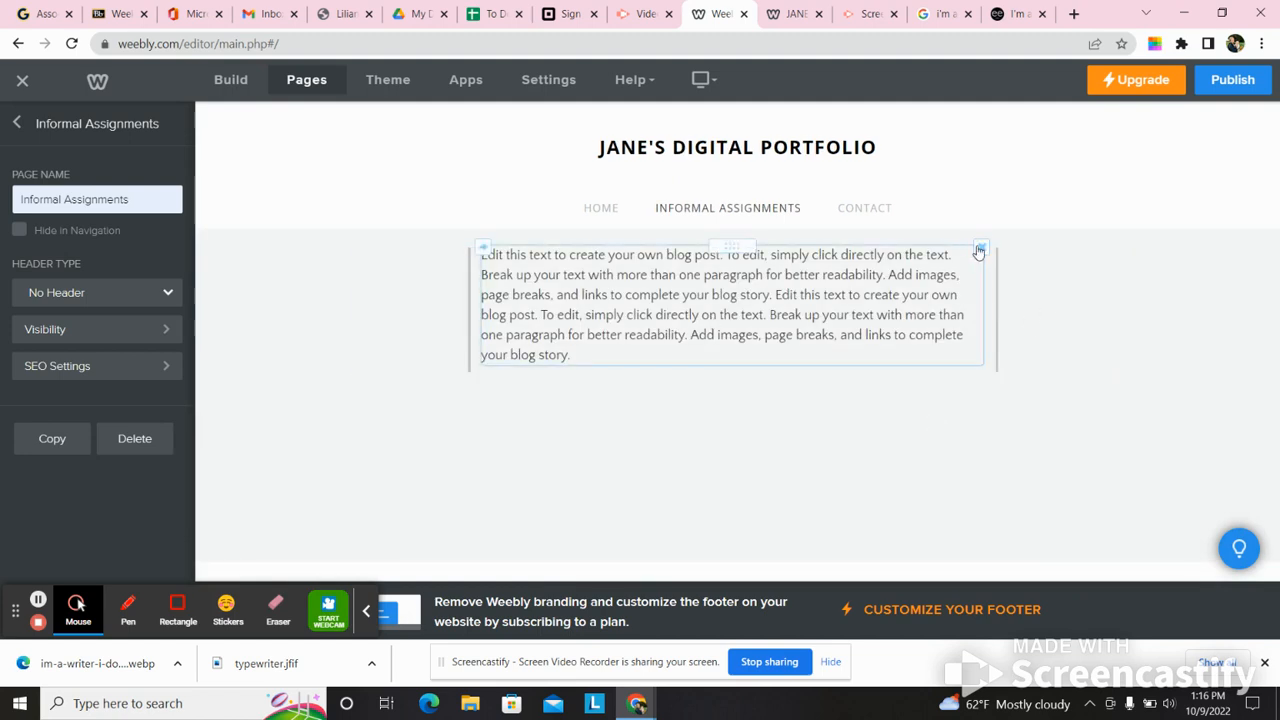
pyautogui.click(981, 250)
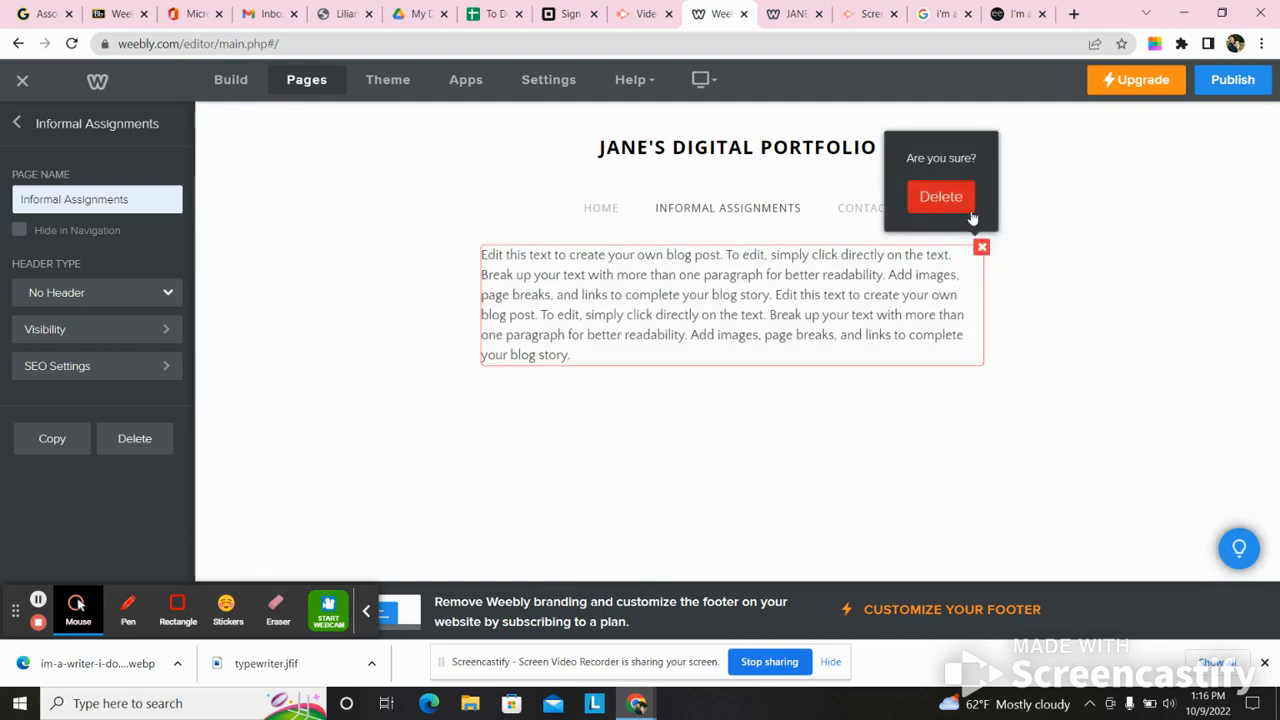
pyautogui.click(948, 205)
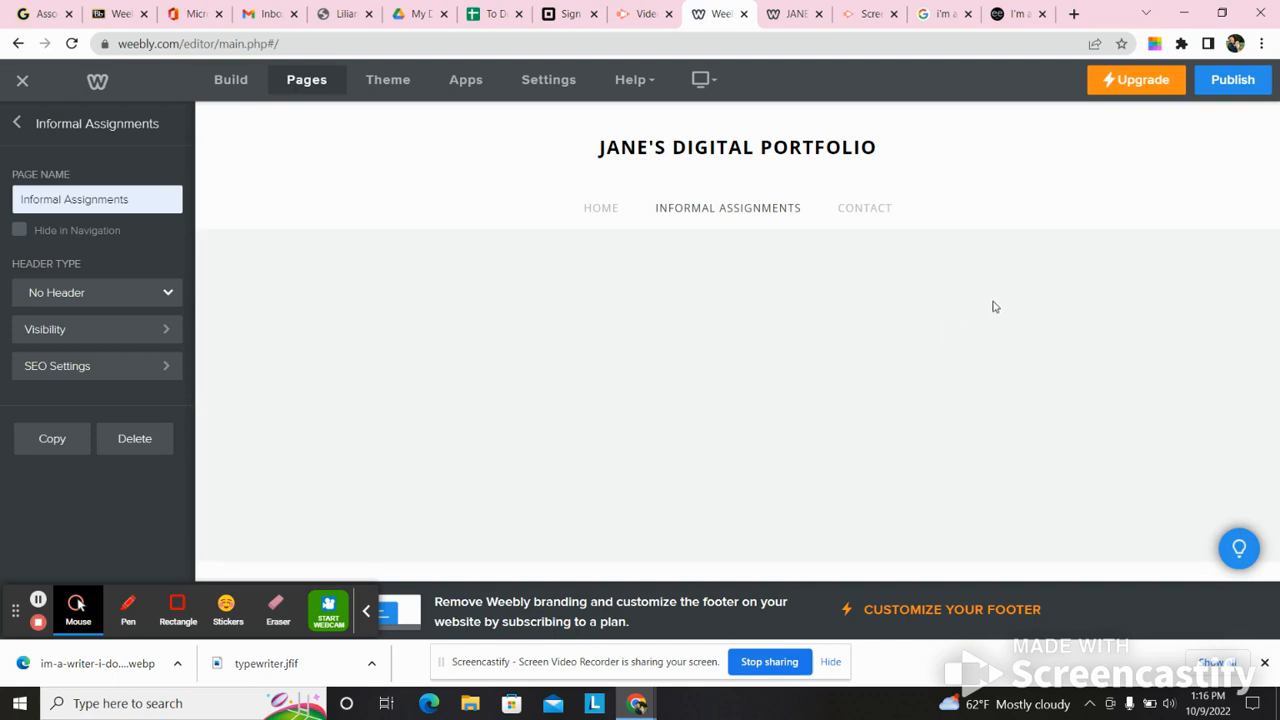
# - Delete the emptied content section from the Informal Assignments page and confirm its removal
pyautogui.click(704, 303)
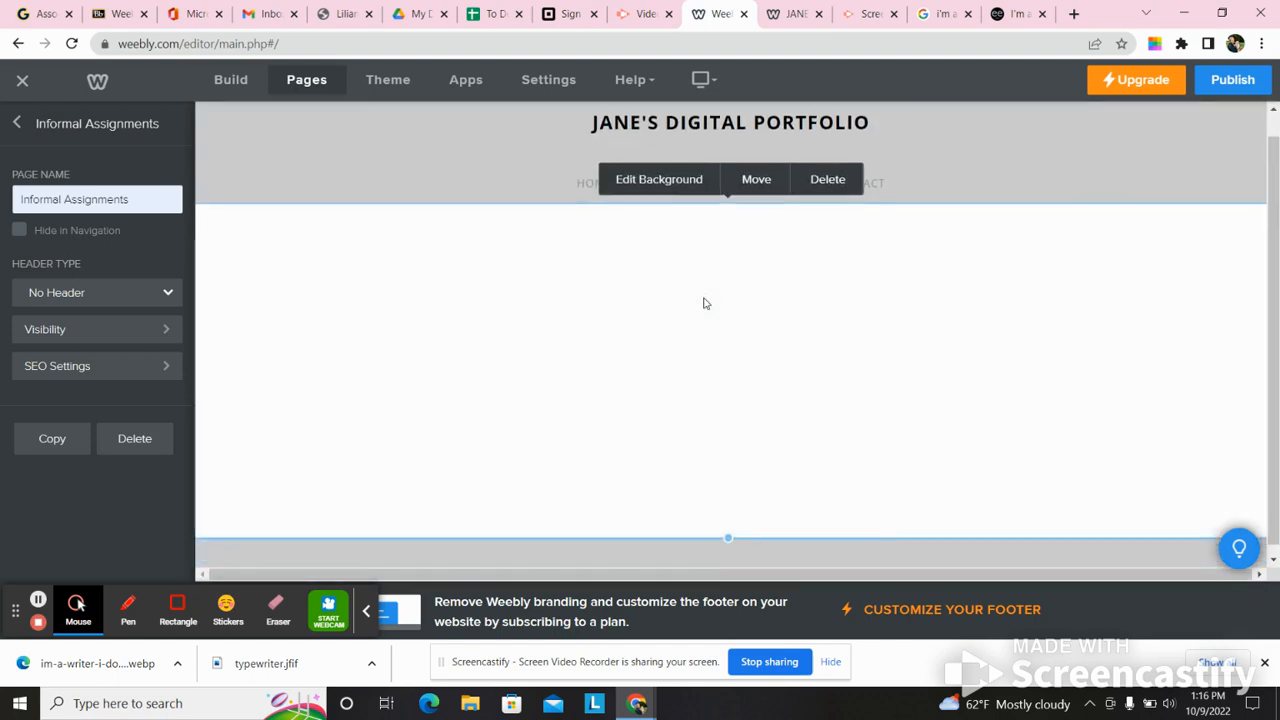
pyautogui.click(829, 184)
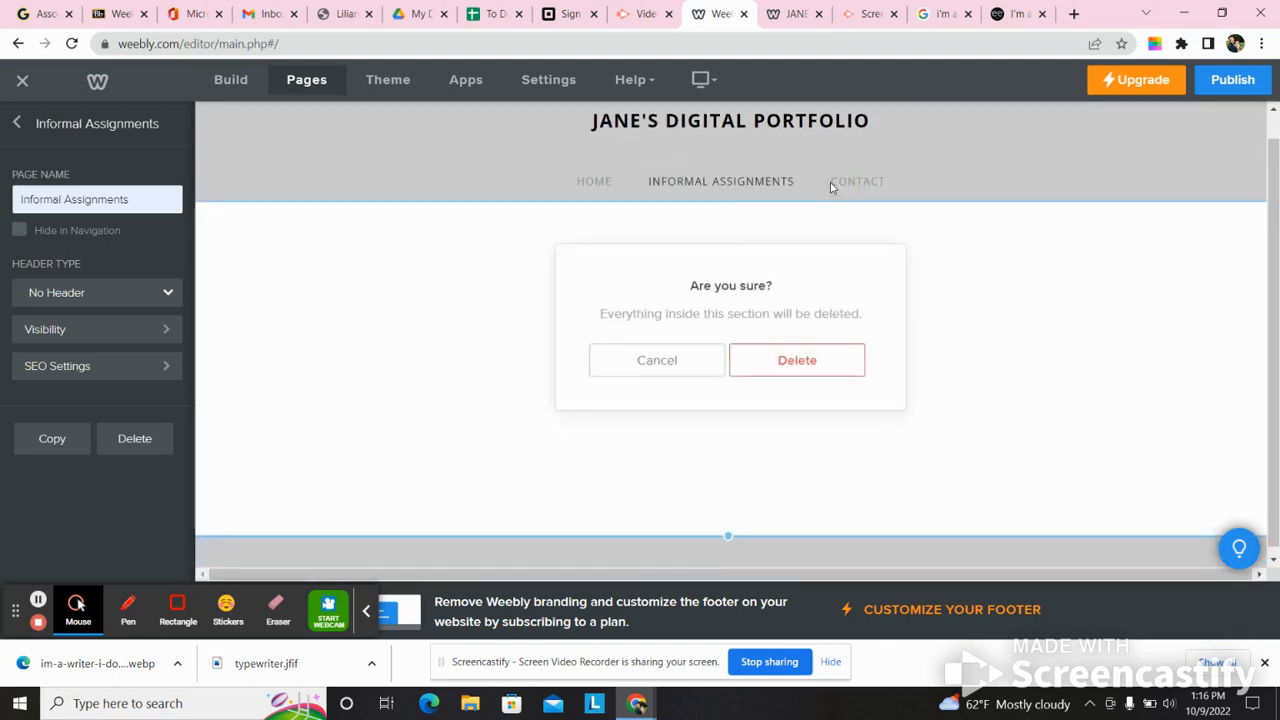
pyautogui.click(812, 362)
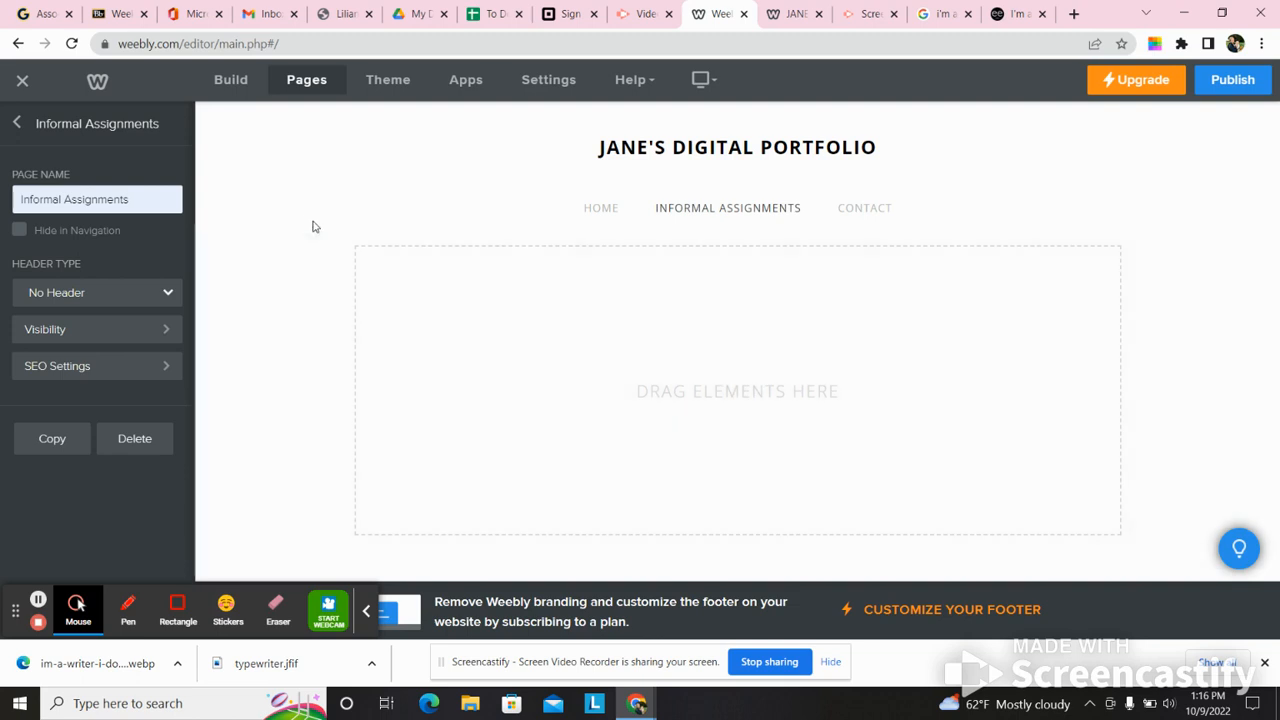
# - Add a Gallery element to the blank Informal Assignments page and dismiss its photo upload dialog without adding images
pyautogui.click(230, 80)
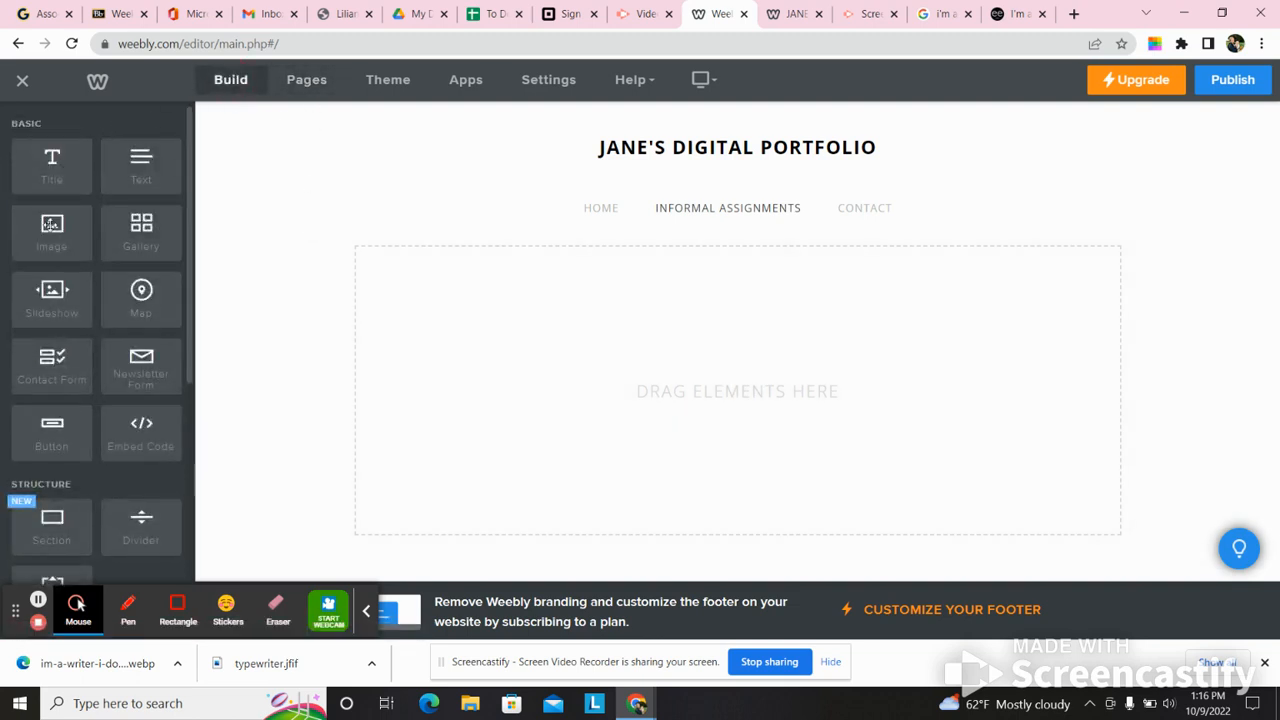
pyautogui.moveTo(125, 240); pyautogui.dragTo(771, 346)
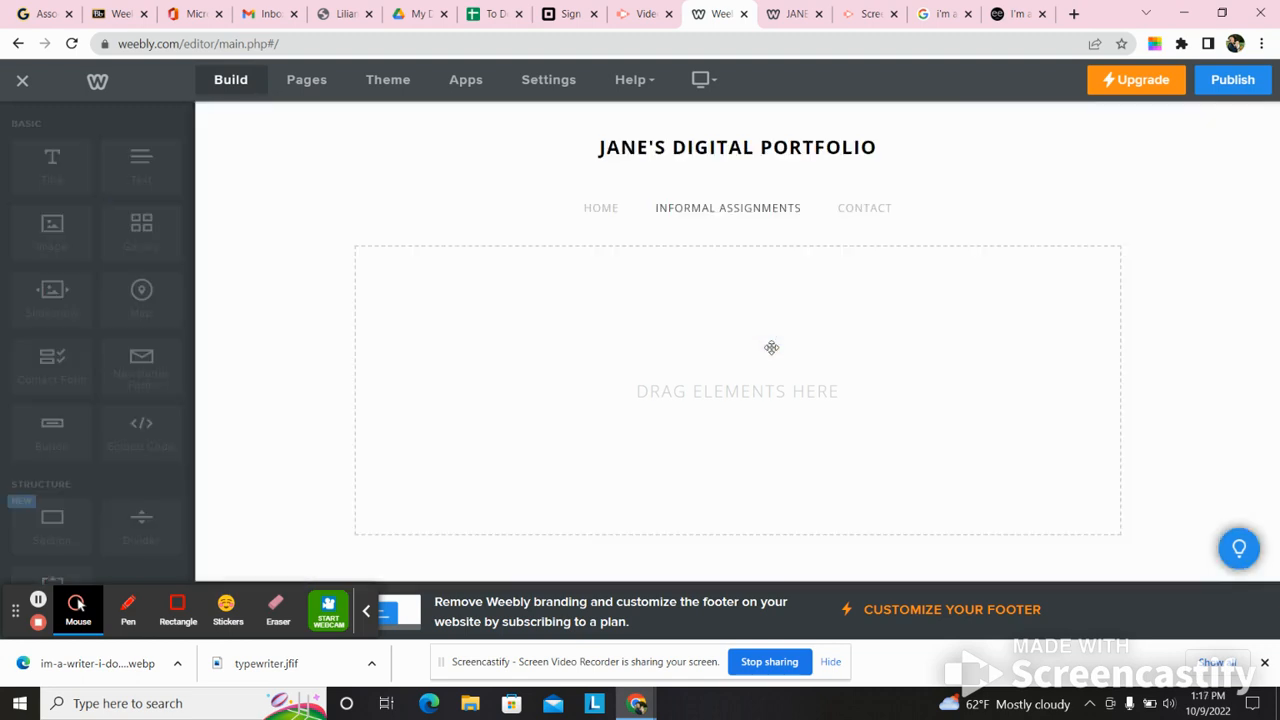
pyautogui.click(749, 366)
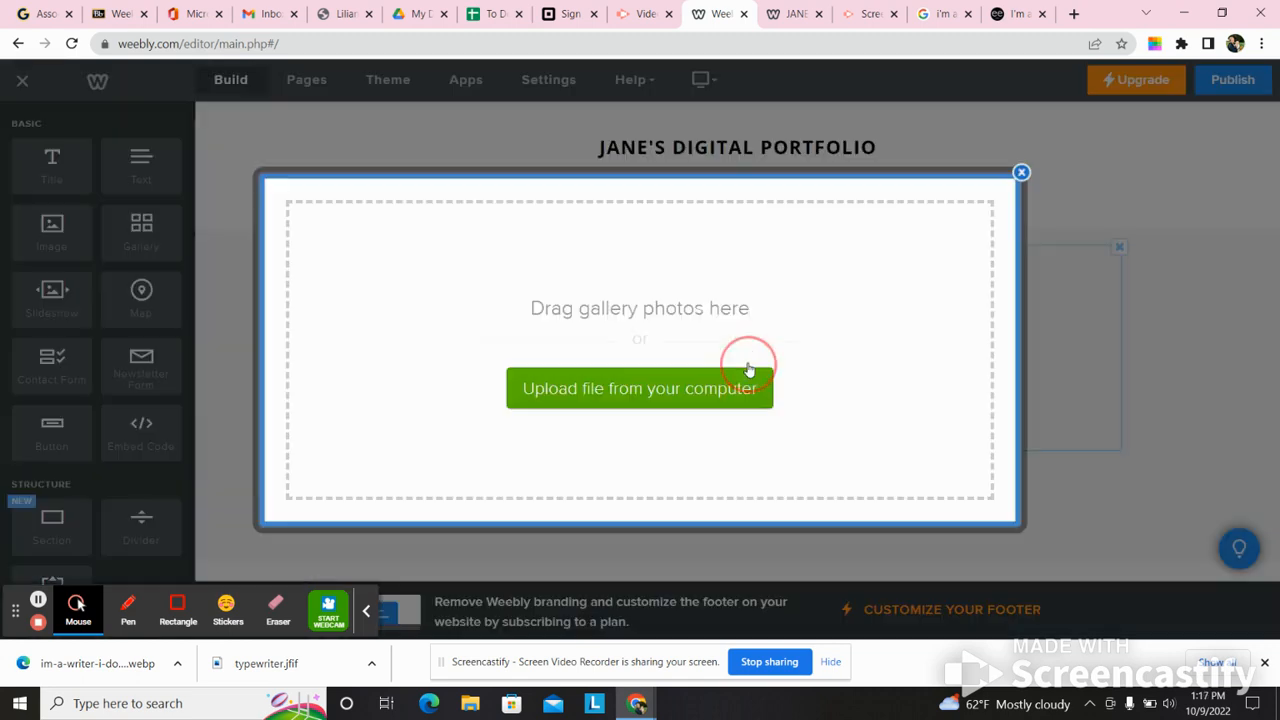
pyautogui.click(1021, 172)
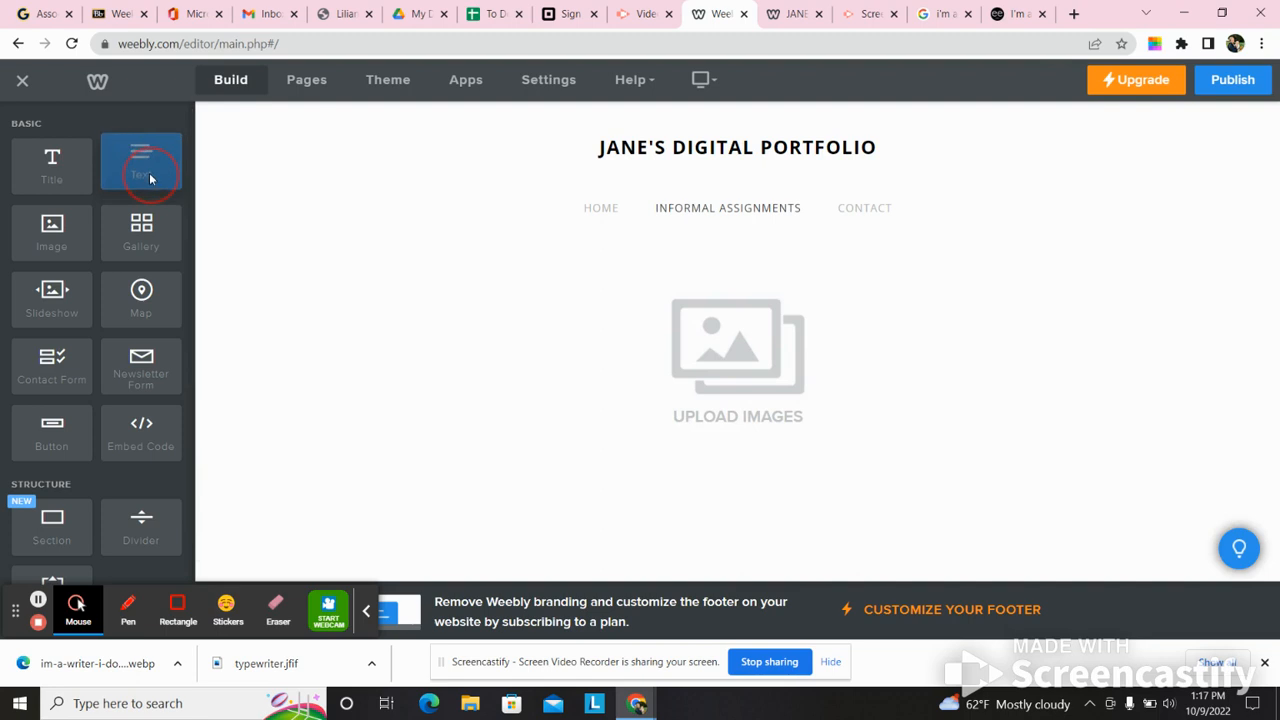
# - Add a text element below the gallery reading "These are the best of my informal assignments this semester."
pyautogui.moveTo(148, 166); pyautogui.dragTo(708, 553)
pyautogui.moveTo(708, 553); pyautogui.dragTo(488, 523)
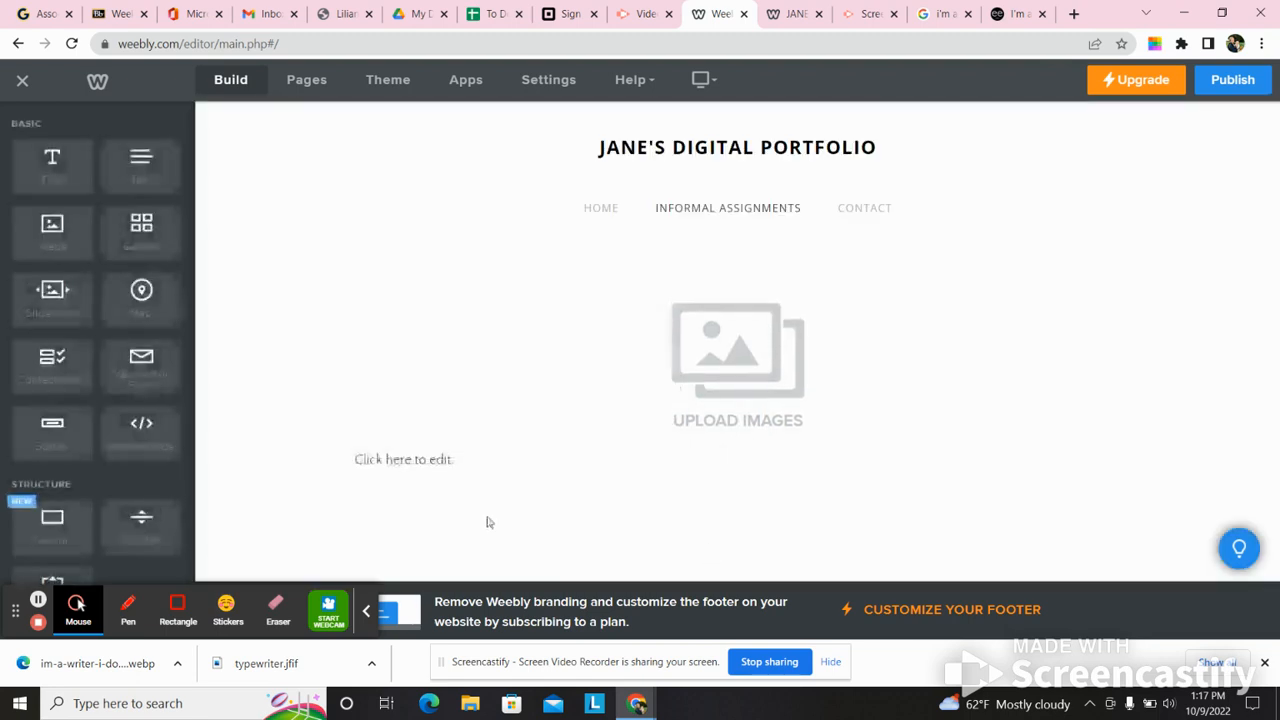
pyautogui.click(416, 458)
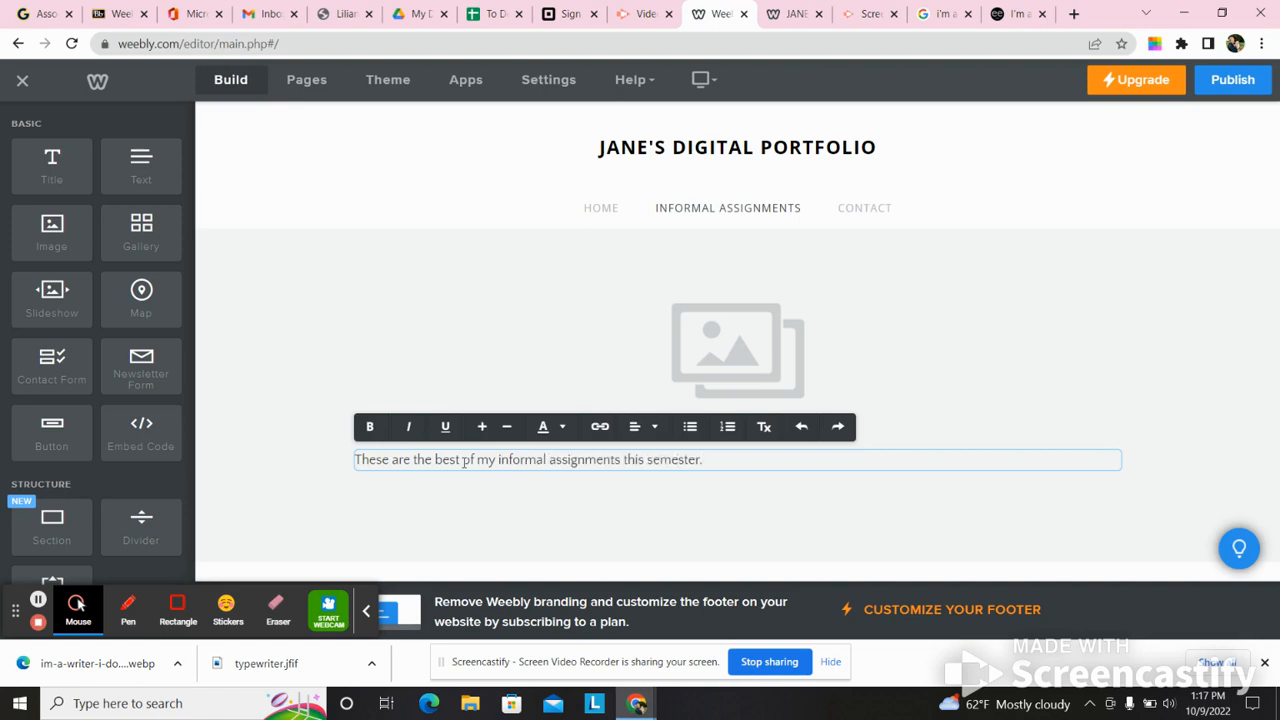
pyautogui.click(552, 572)
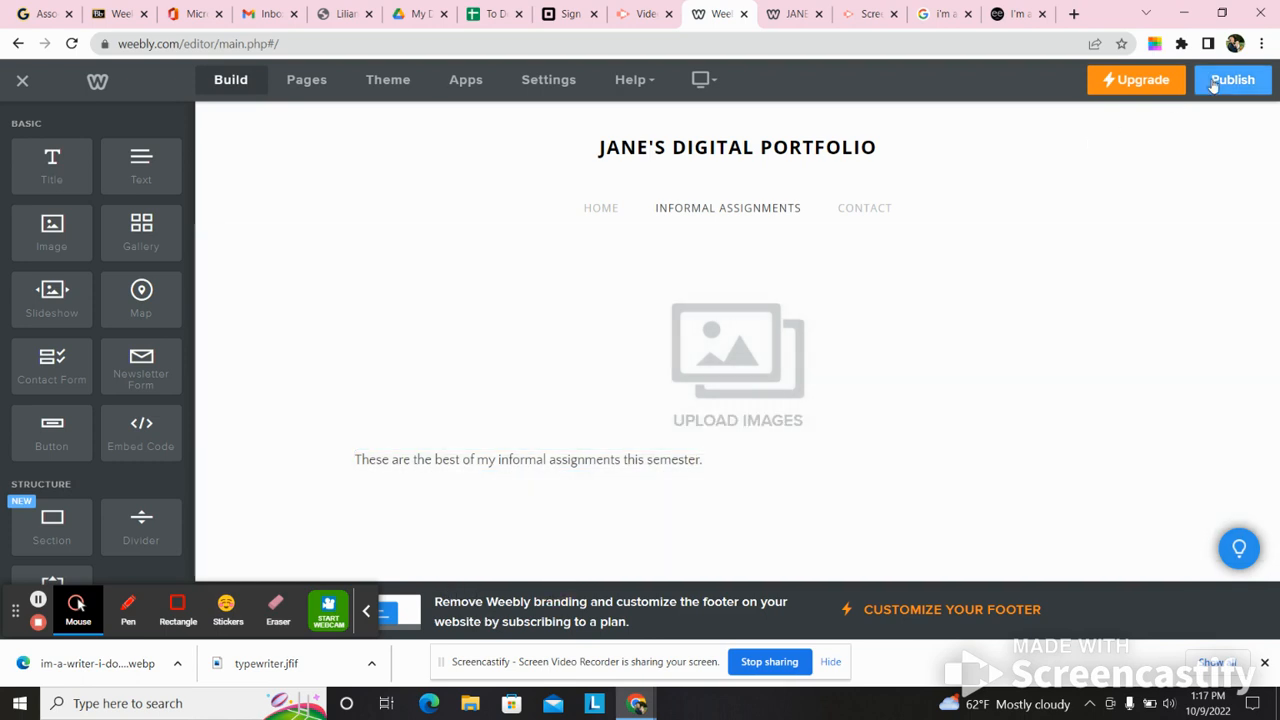
# - Publish the site, view the live Informal Assignments page, and return to the editor with the publish dialog closed
pyautogui.click(1213, 82)
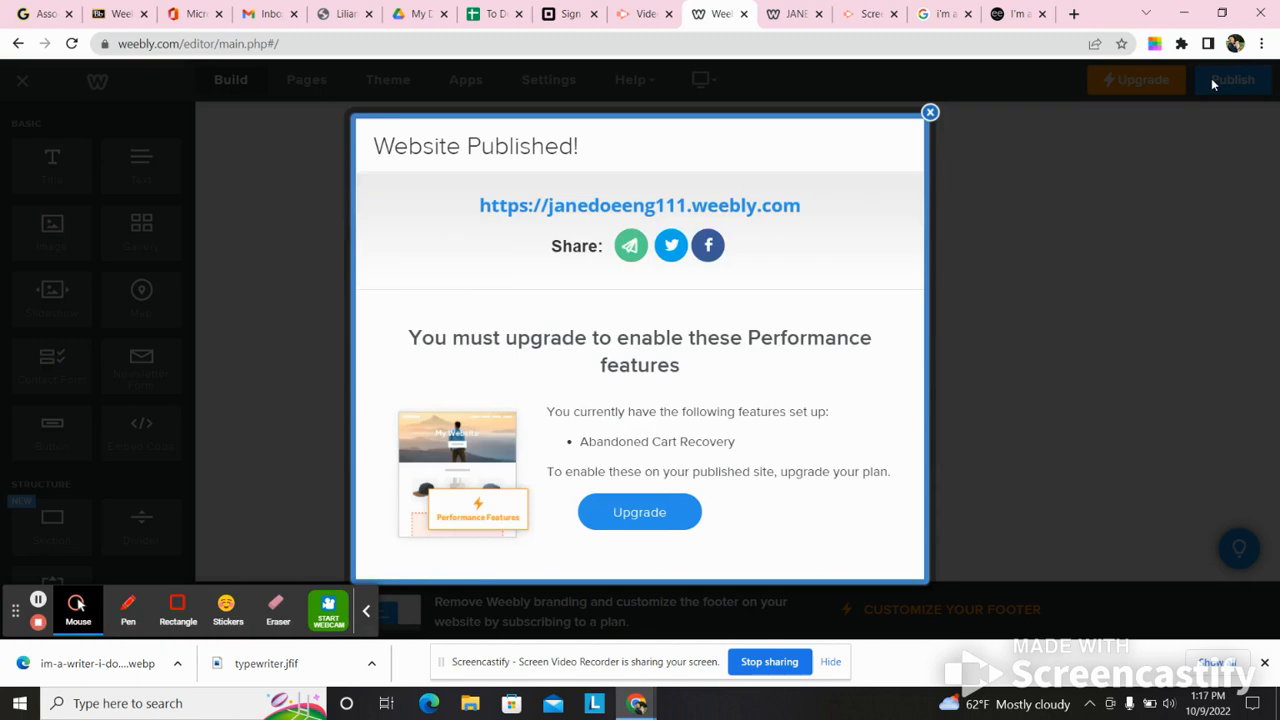
pyautogui.click(758, 210)
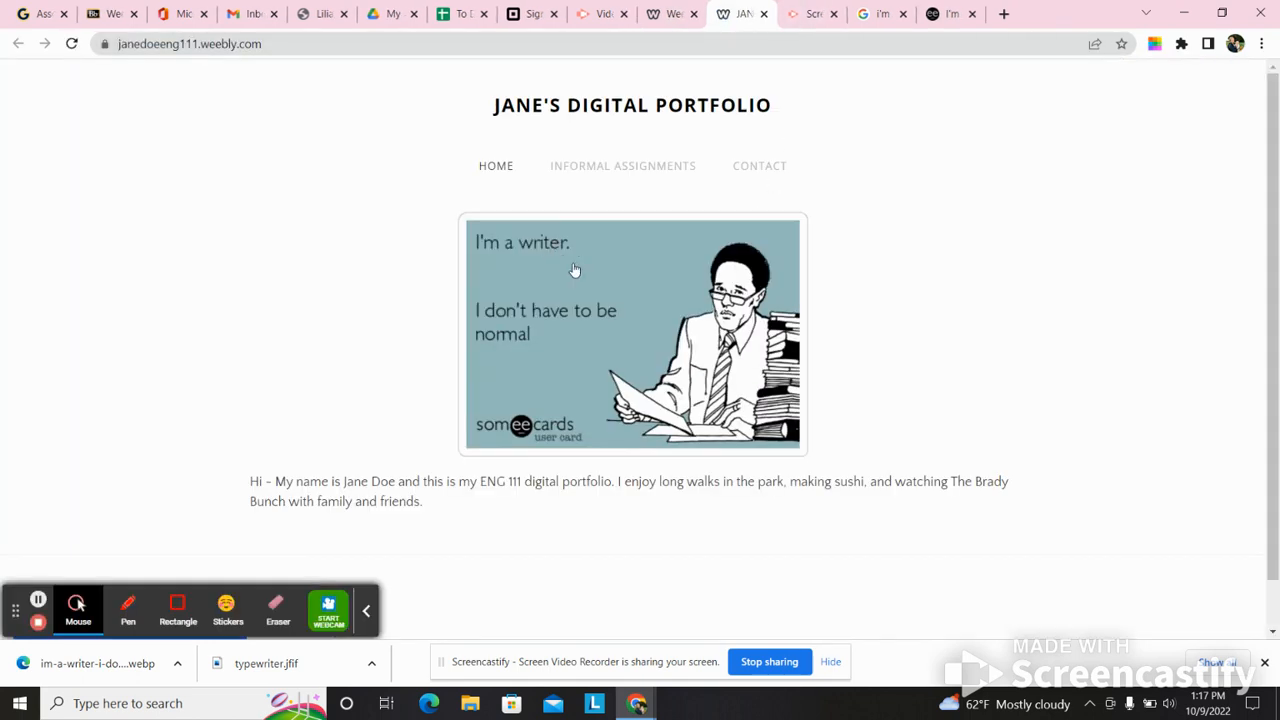
pyautogui.click(627, 175)
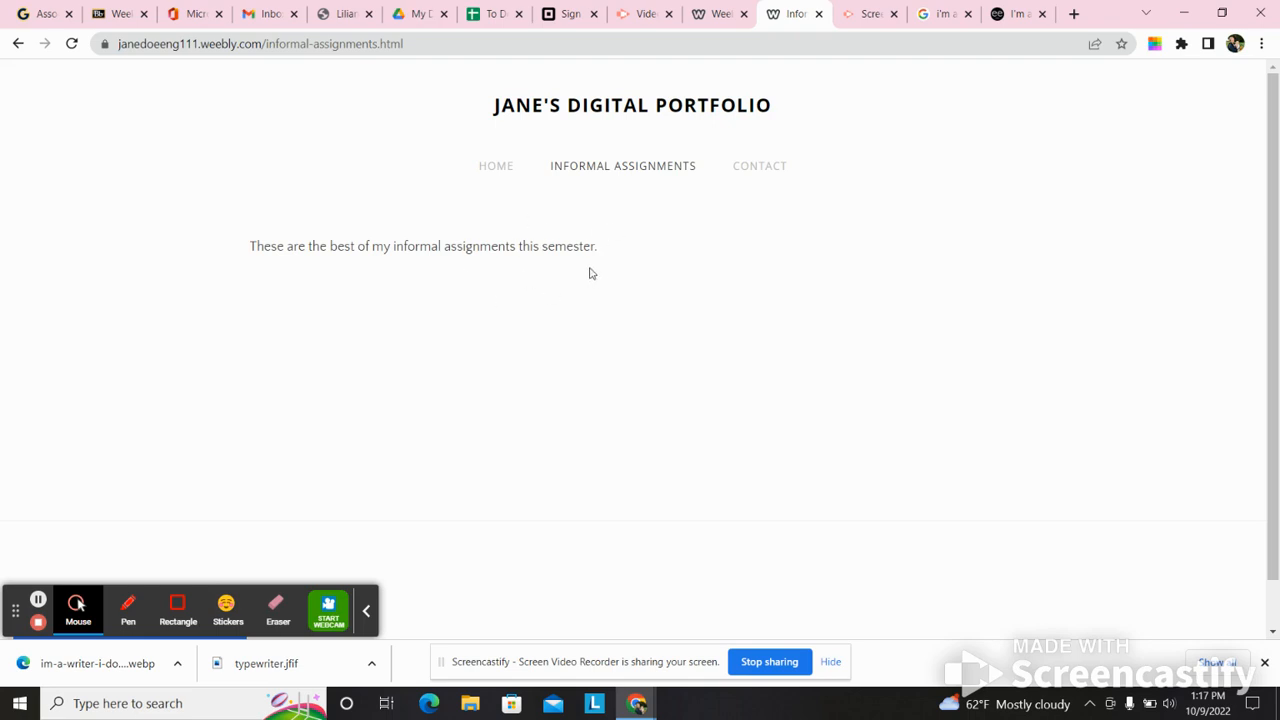
pyautogui.click(735, 8)
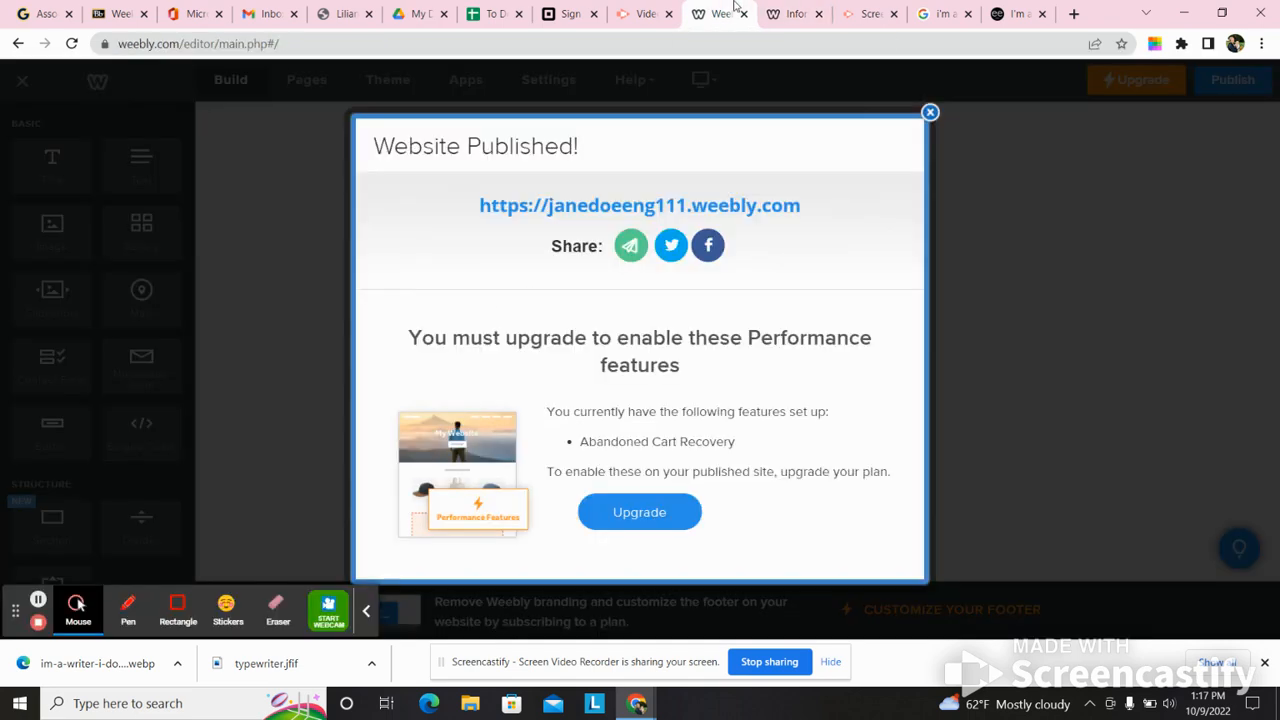
pyautogui.click(930, 112)
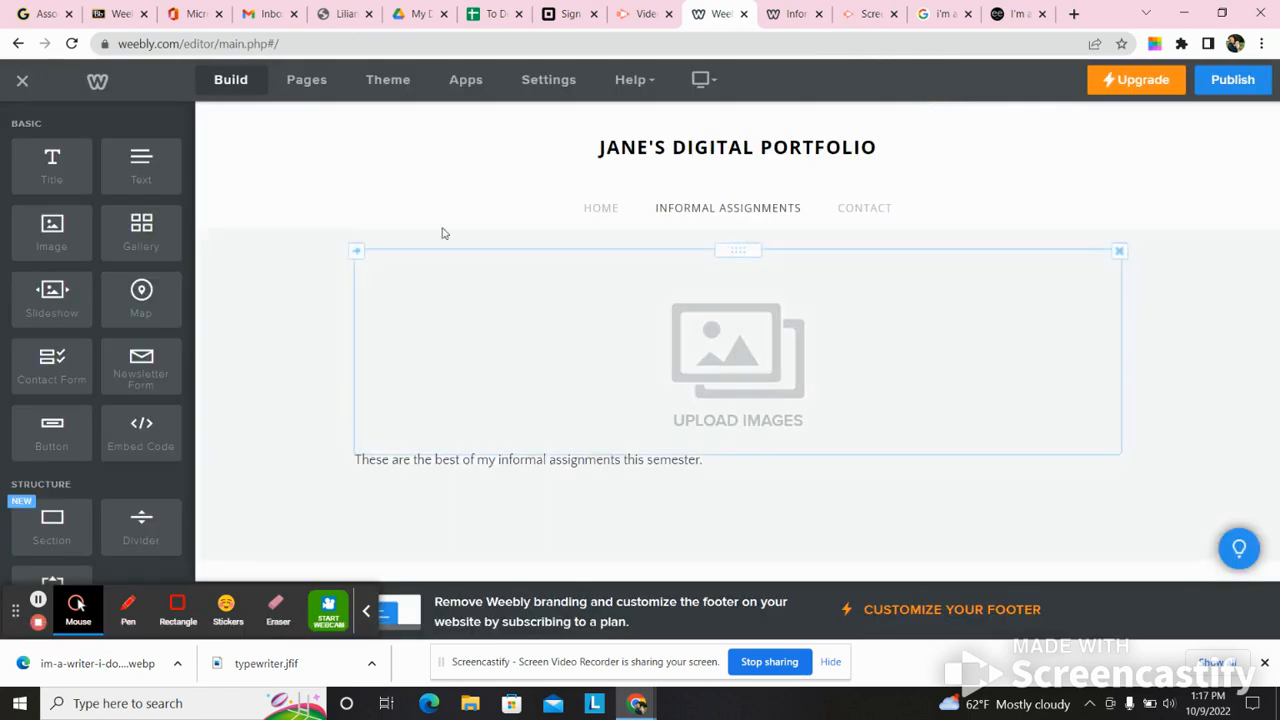
# - Rename the Contact page to "Formal Assignments" in its page settings
pyautogui.click(300, 88)
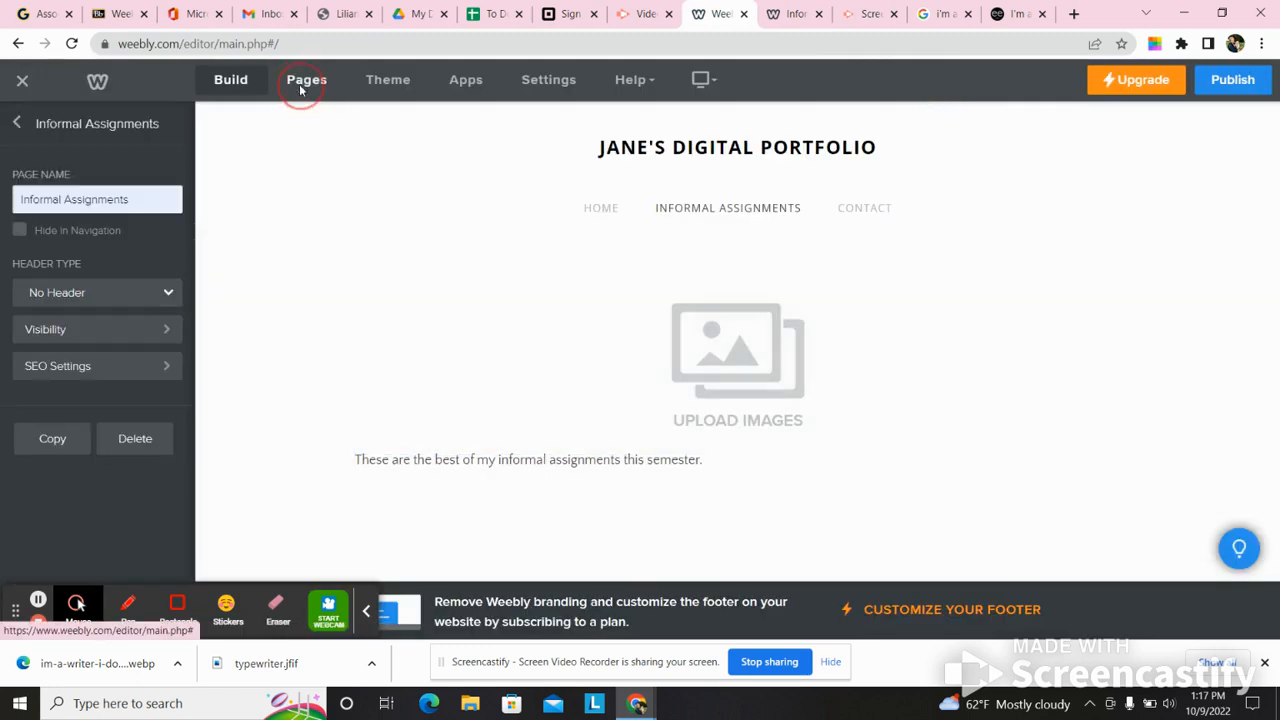
pyautogui.click(18, 126)
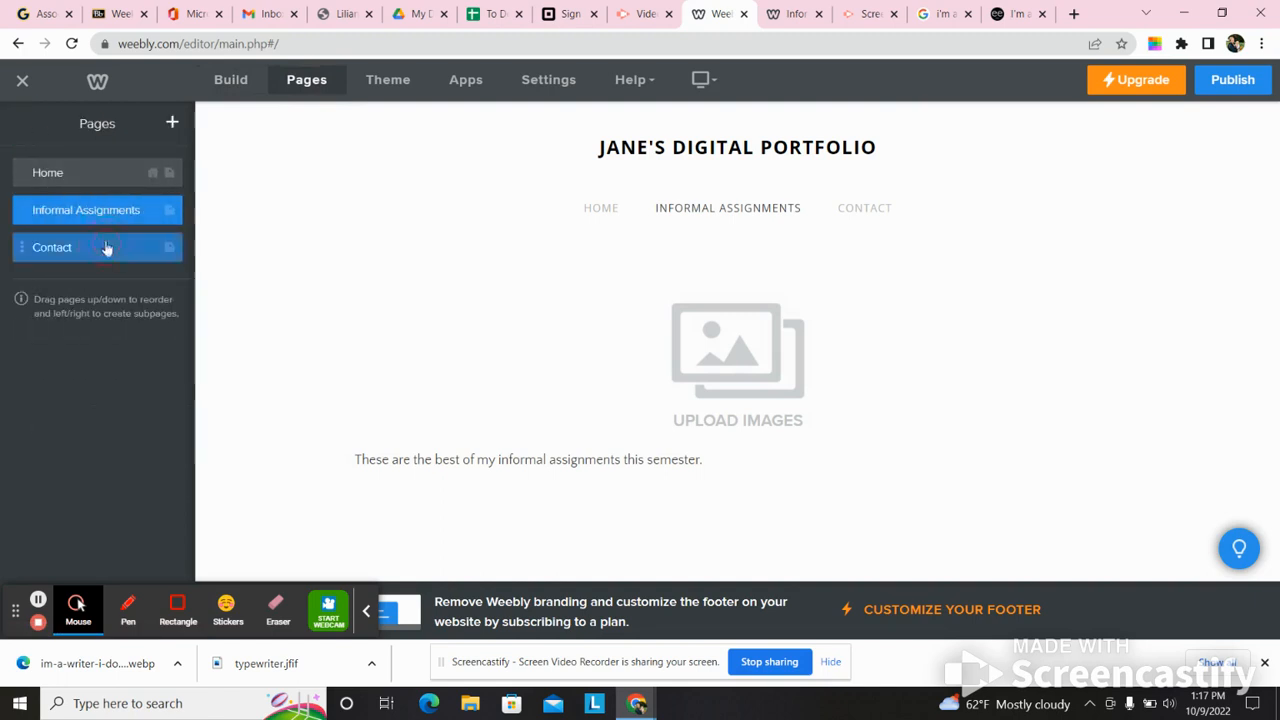
pyautogui.click(105, 247)
pyautogui.click(106, 198)
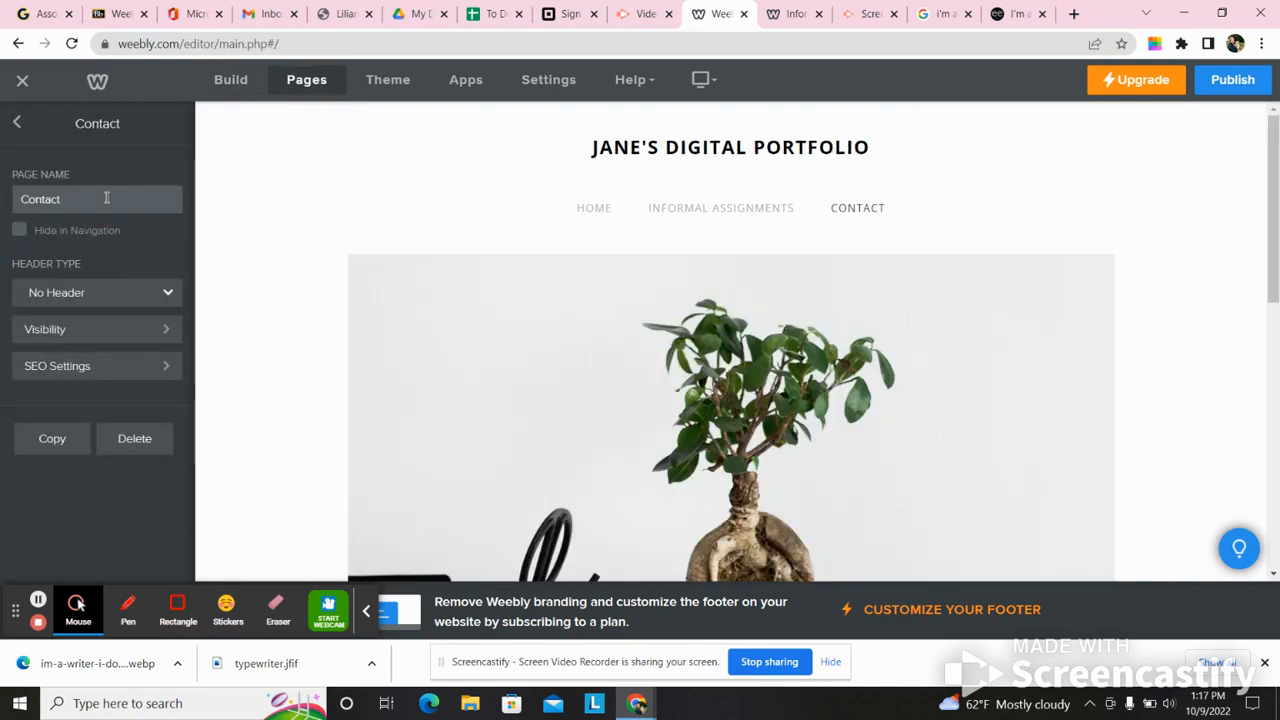
pyautogui.write('form')
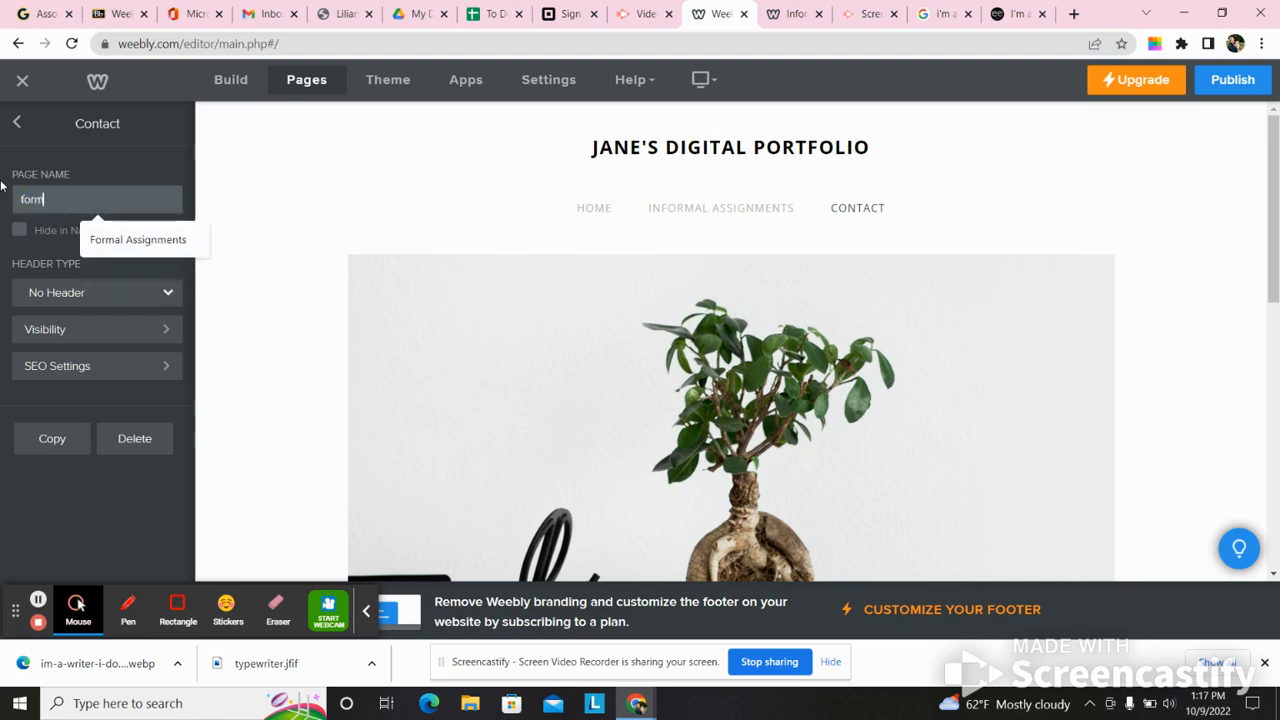
pyautogui.click(117, 240)
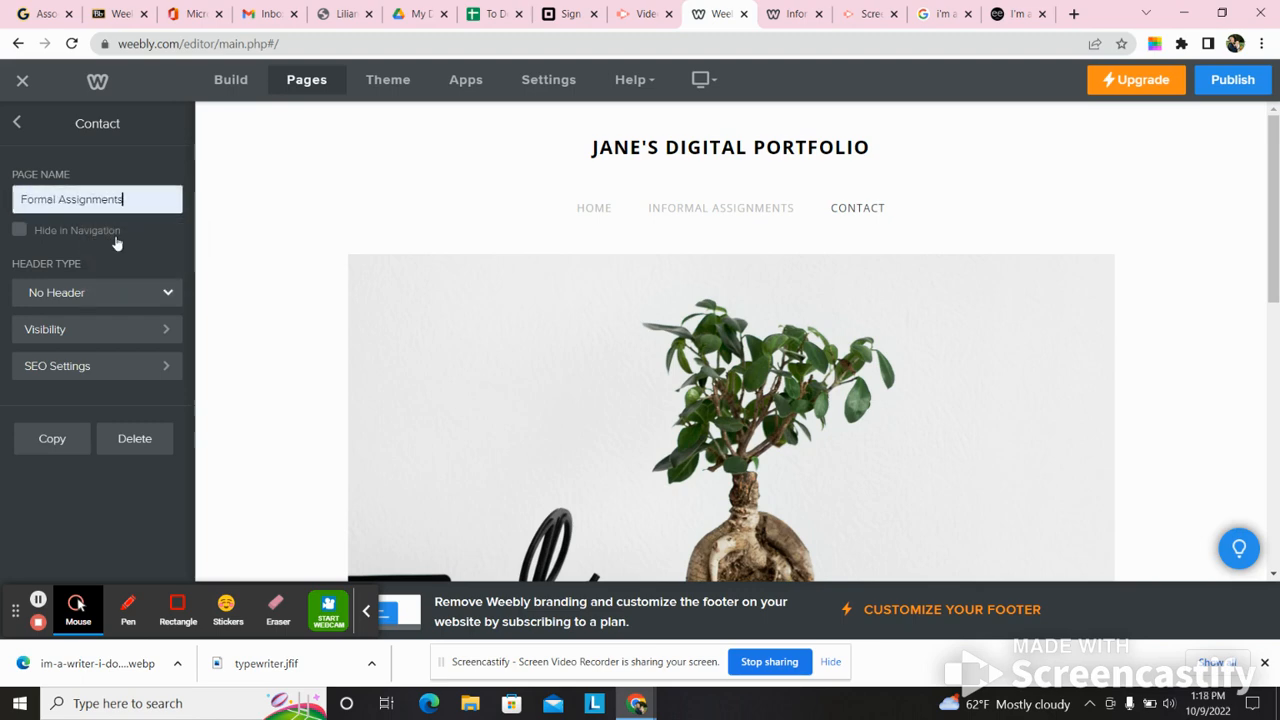
pyautogui.moveTo(1276, 232)
pyautogui.mouseDown()
pyautogui.moveTo(1277, 325)
pyautogui.moveTo(1278, 212)
pyautogui.mouseUp()
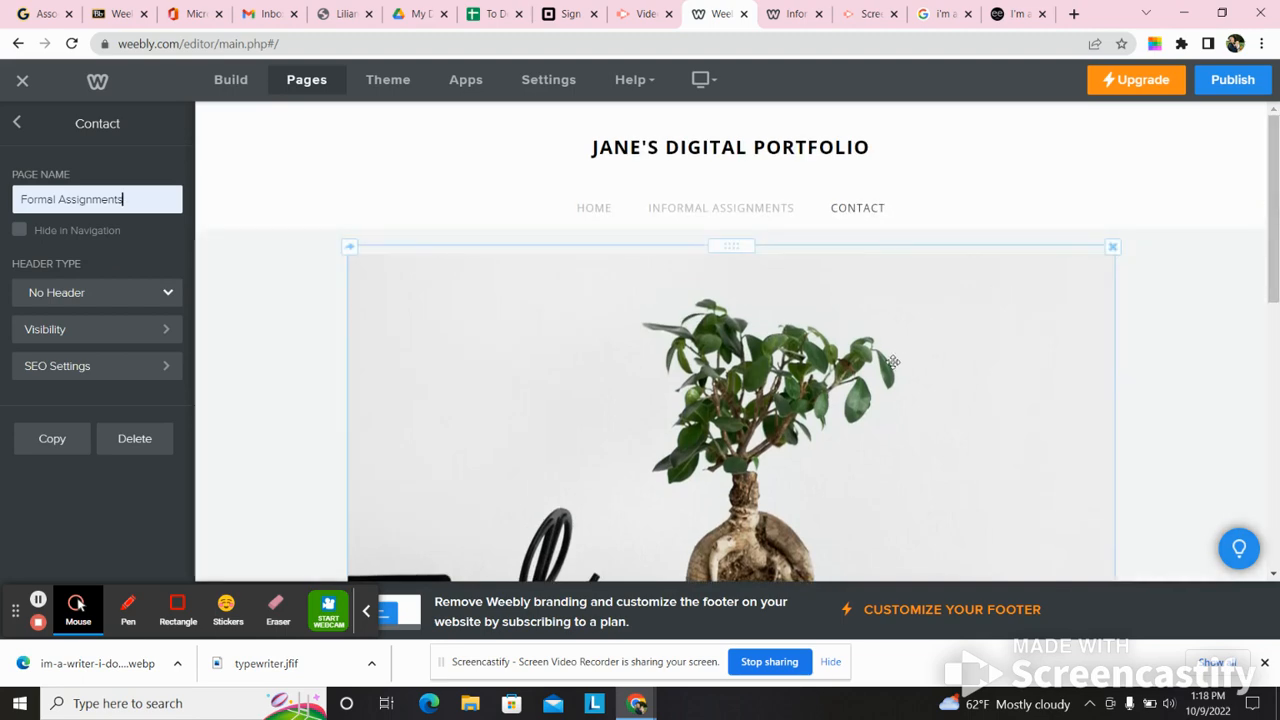
# - Reuse the someecards browser tab to search Google for "joan didion quotes" and show the image results
pyautogui.click(1005, 14)
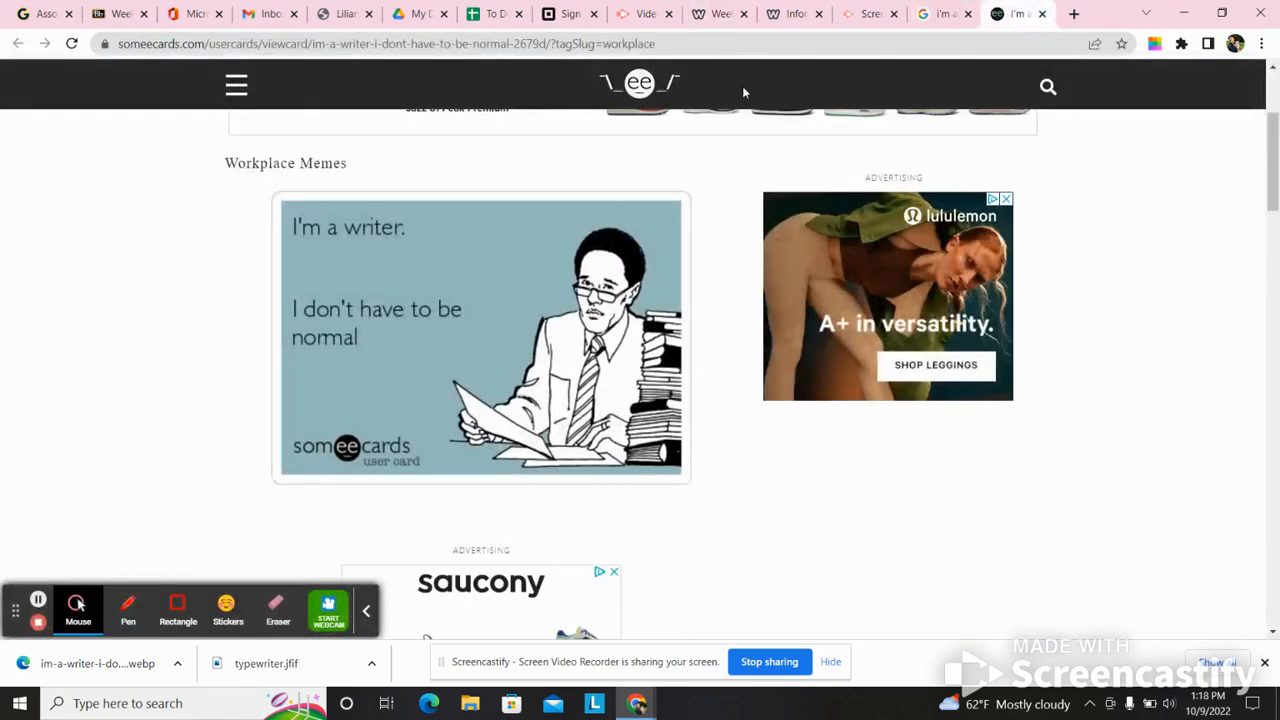
pyautogui.click(718, 44)
pyautogui.write('j')
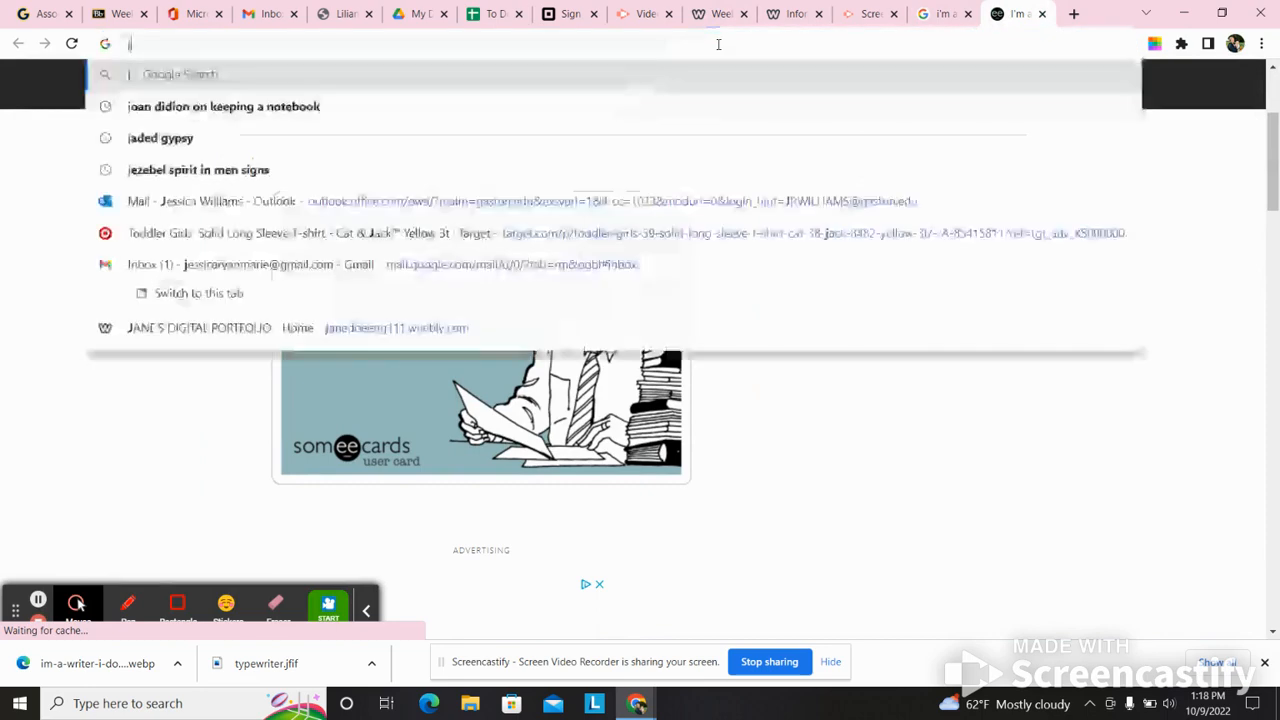
pyautogui.write('oan didion quotes')
pyautogui.press('Return')
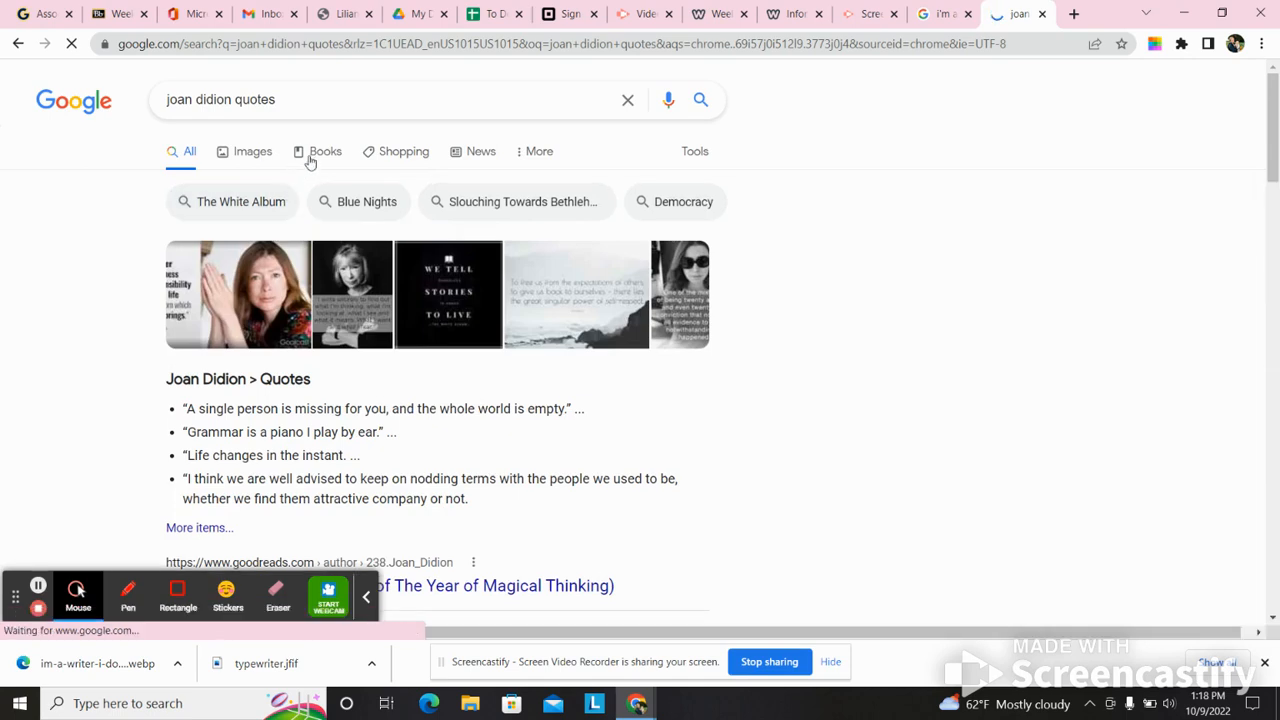
pyautogui.click(252, 152)
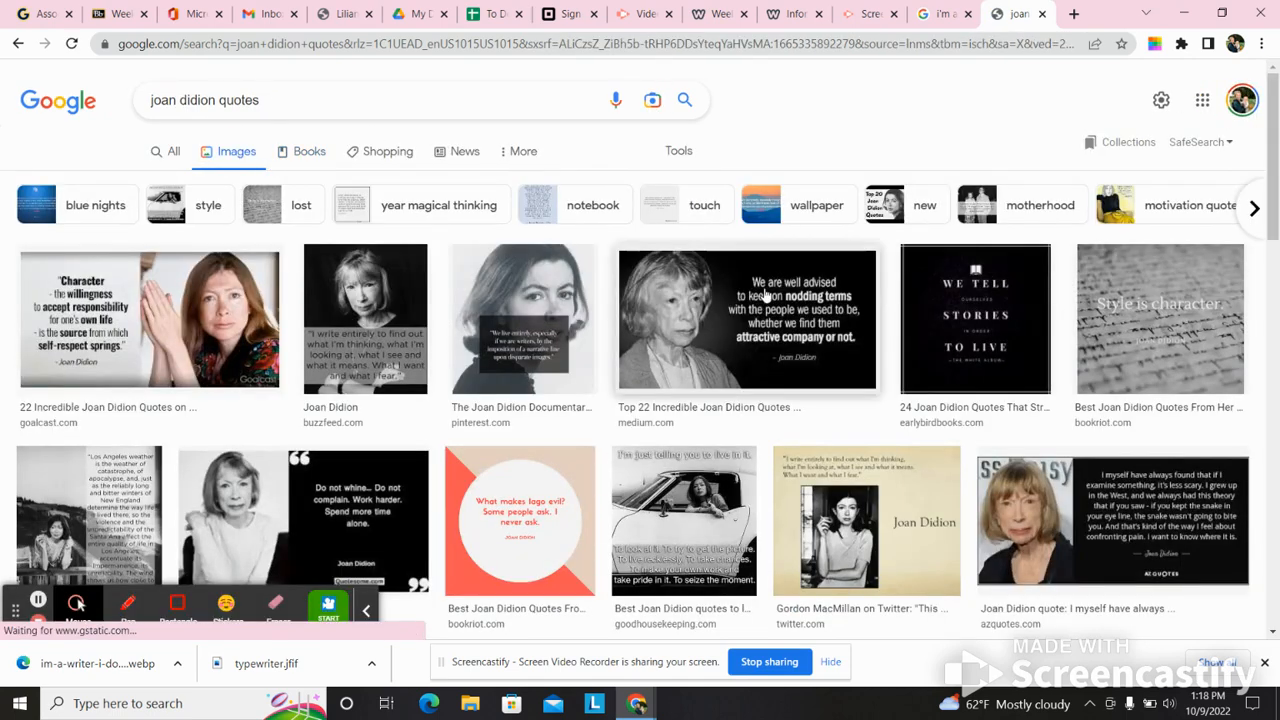
# - Open the Goalcast source page of the "Character" quote image and save the picture to the Desktop as Joan-Didion-Quotes-1-708x398
pyautogui.click(148, 330)
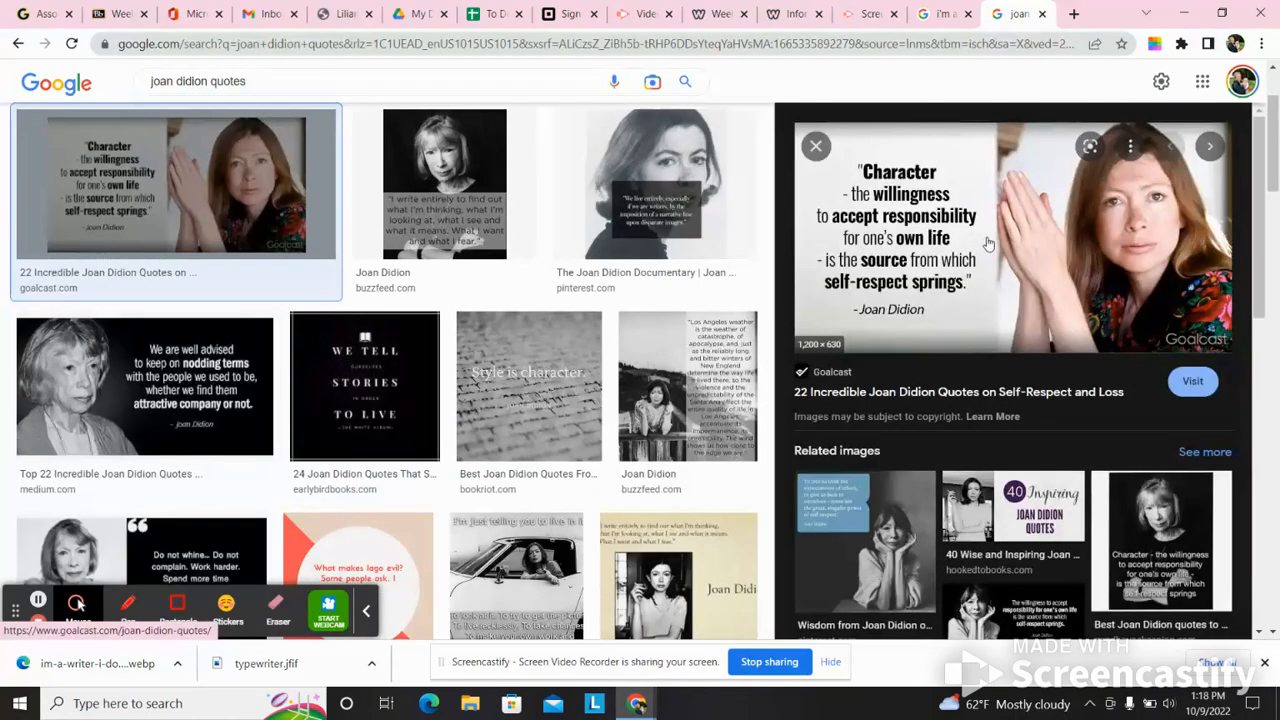
pyautogui.click(995, 276)
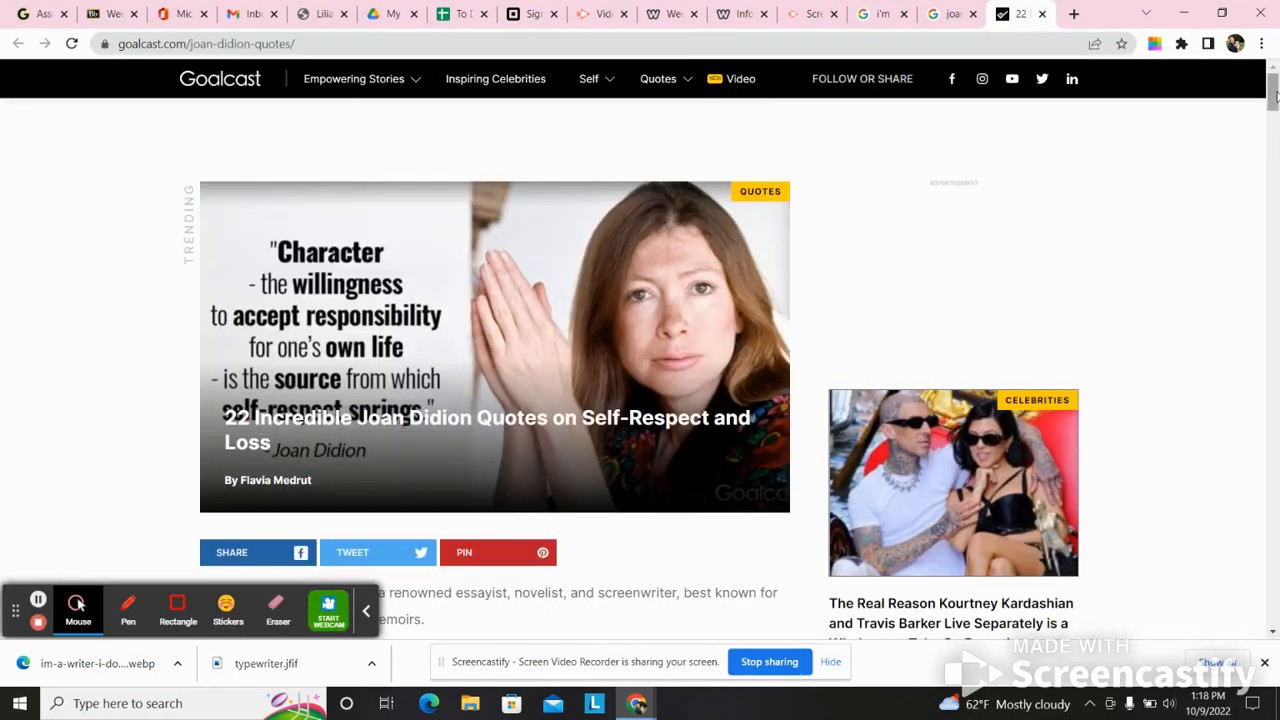
pyautogui.moveTo(1276, 95)
pyautogui.mouseDown()
pyautogui.moveTo(1249, 256)
pyautogui.moveTo(1278, 43)
pyautogui.moveTo(1271, 206)
pyautogui.moveTo(1264, 110)
pyautogui.mouseUp()
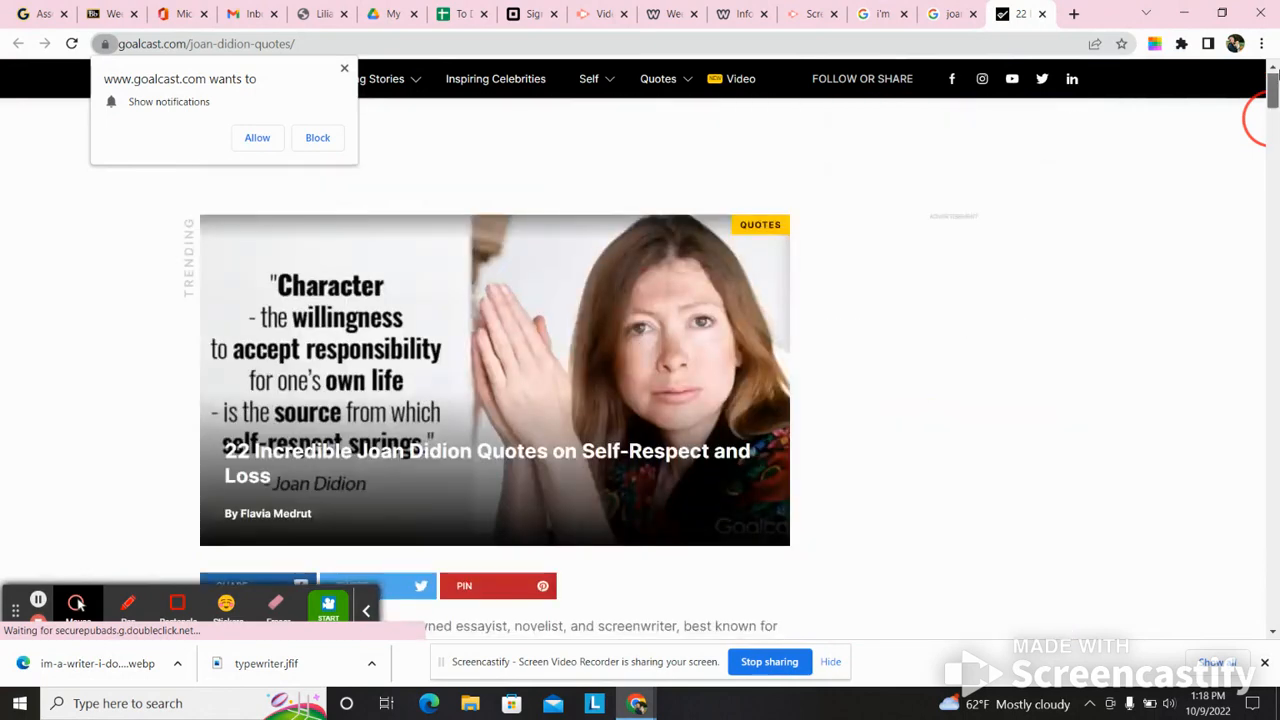
pyautogui.rightClick(519, 350)
pyautogui.click(584, 380)
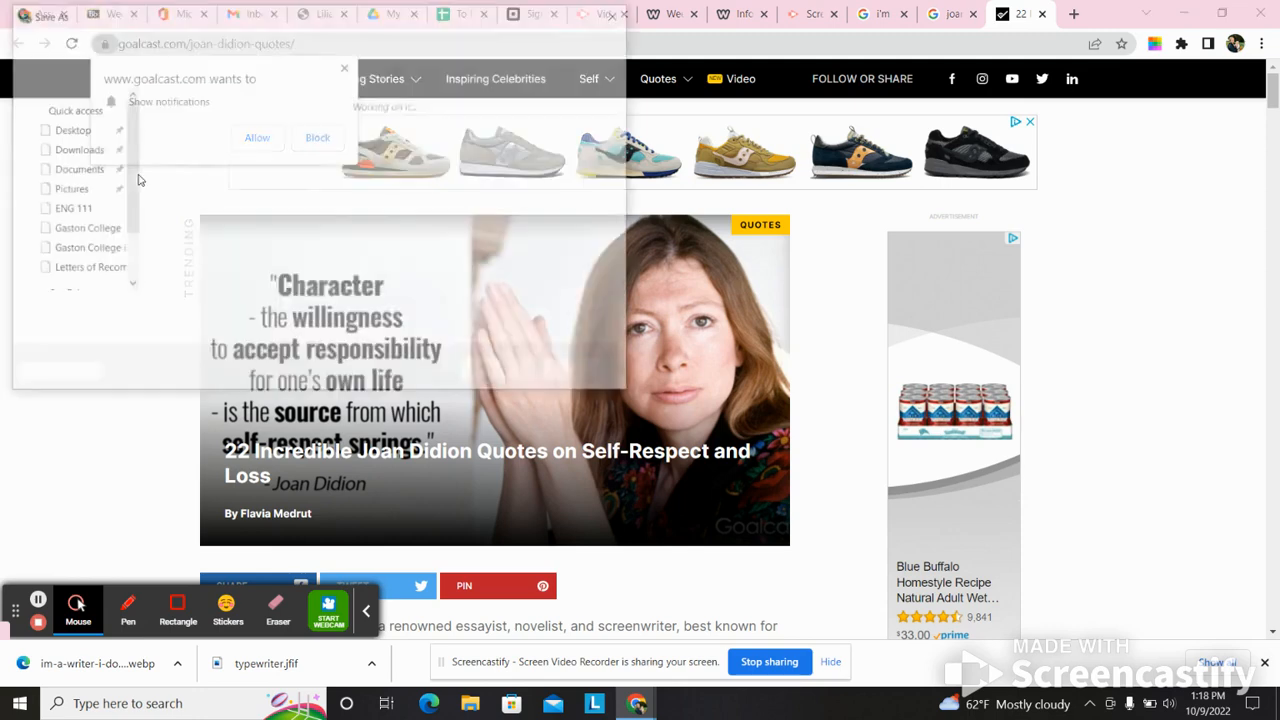
pyautogui.click(65, 129)
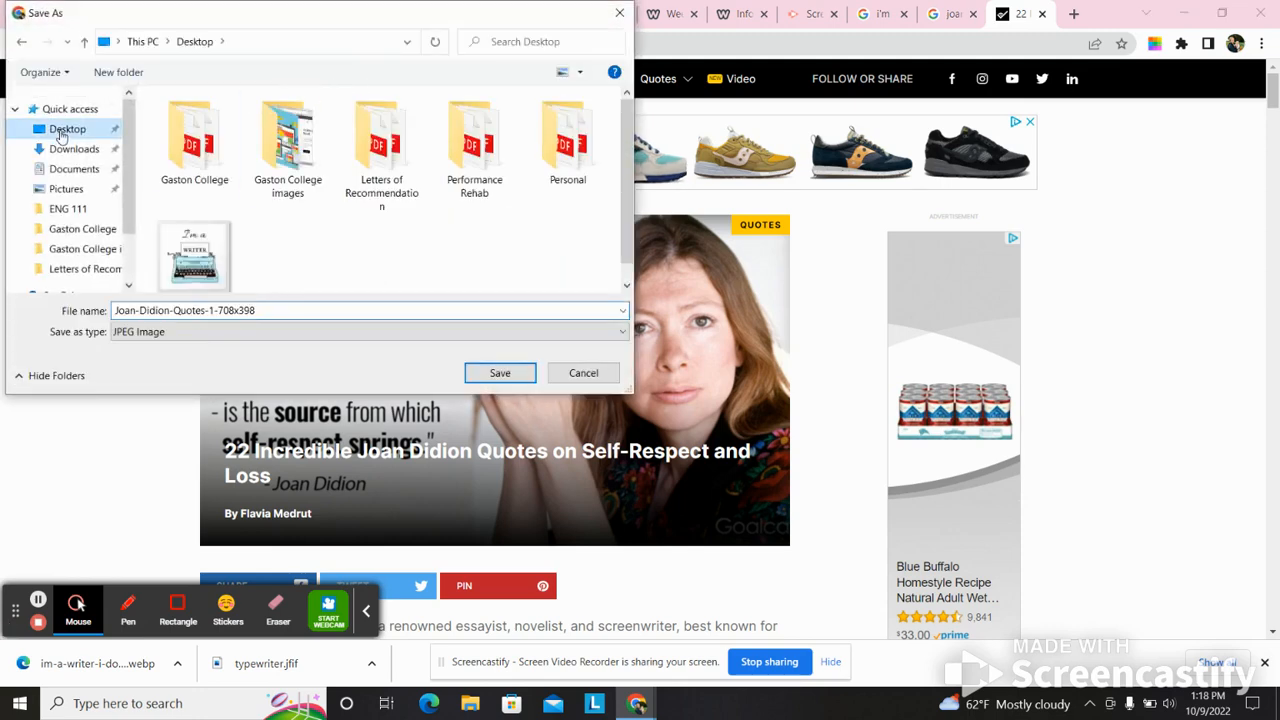
pyautogui.click(500, 372)
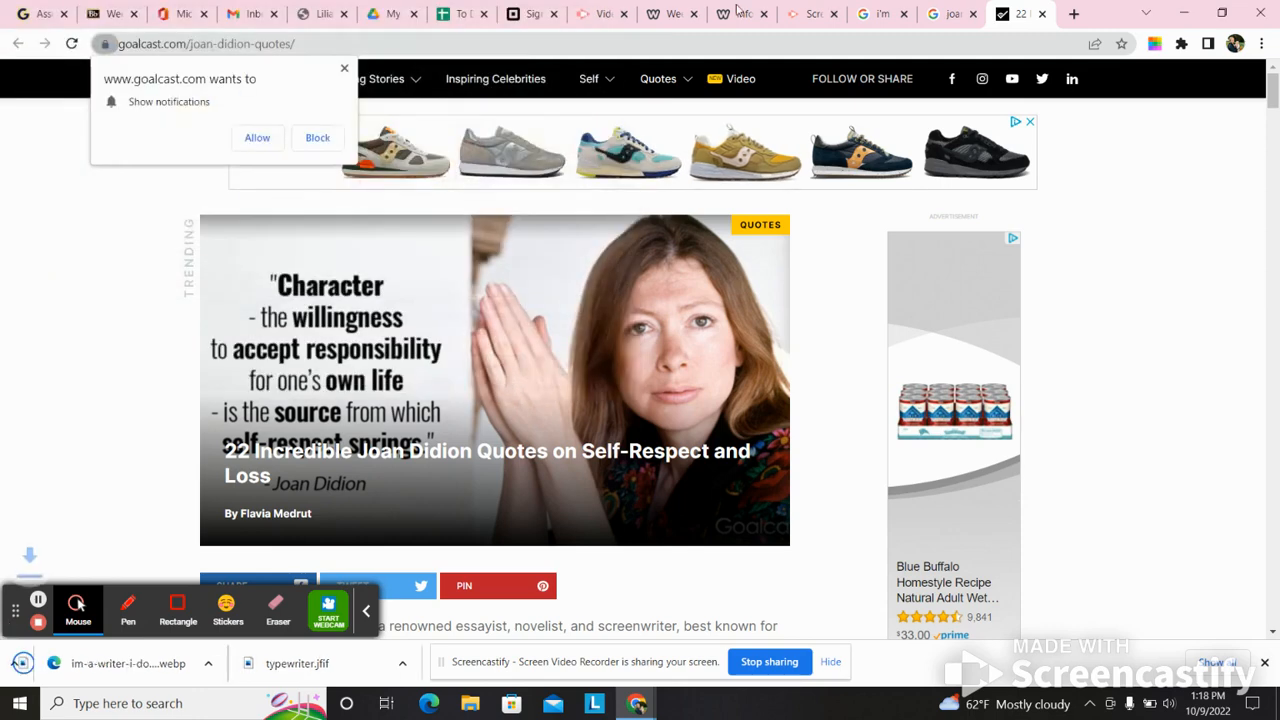
# - In the Weebly editor, try to replace the Formal Assignments page's plant image with Joan-Didion-Quotes-1-708x398 from the Desktop
pyautogui.click(668, 13)
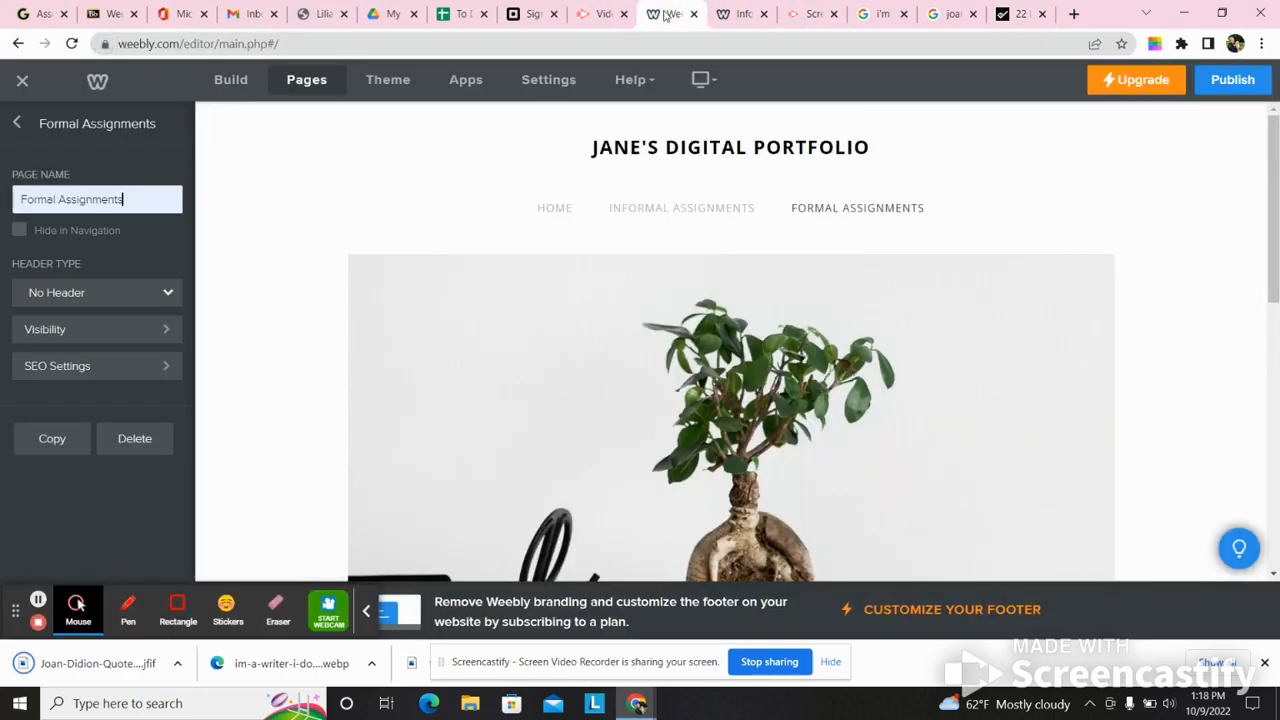
pyautogui.click(686, 386)
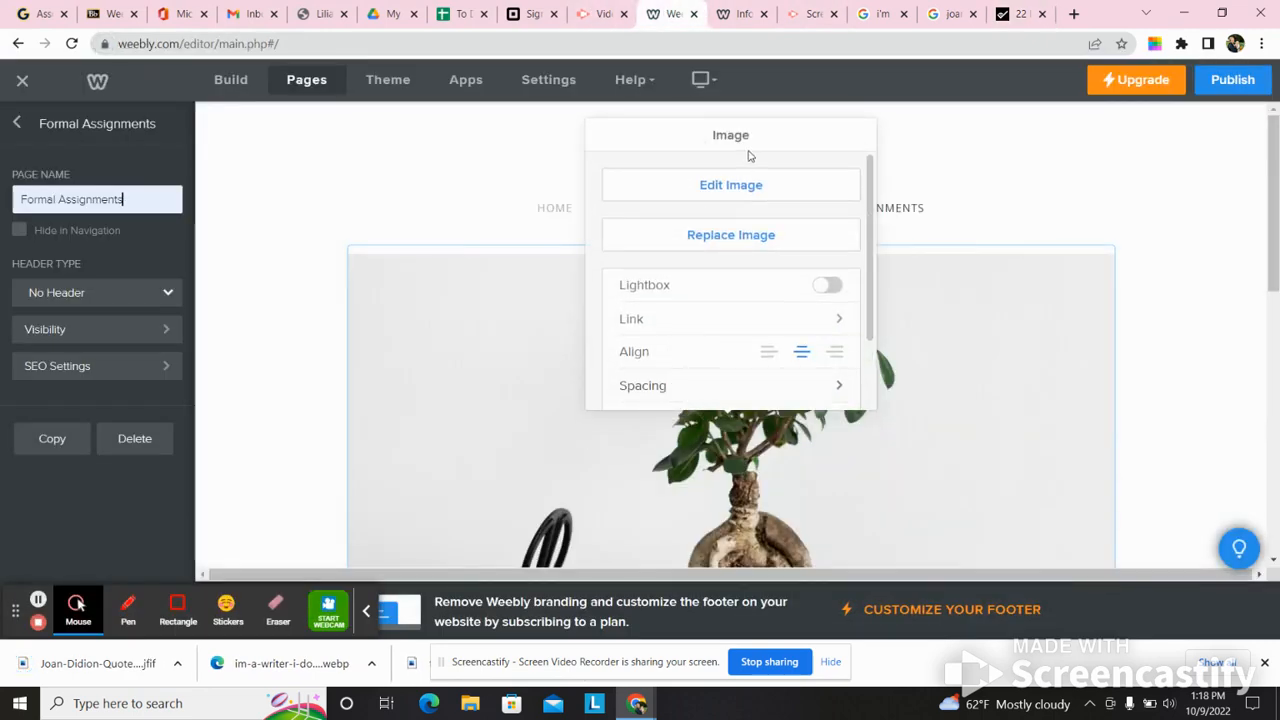
pyautogui.click(729, 231)
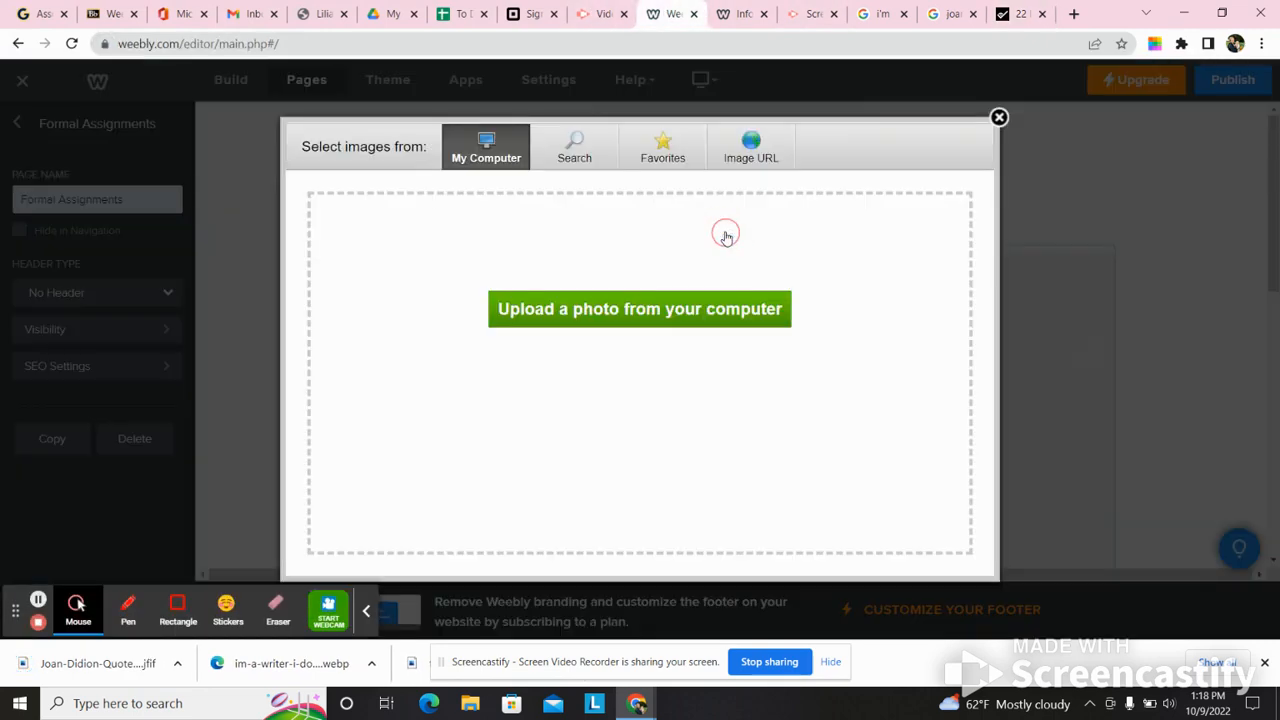
pyautogui.click(658, 307)
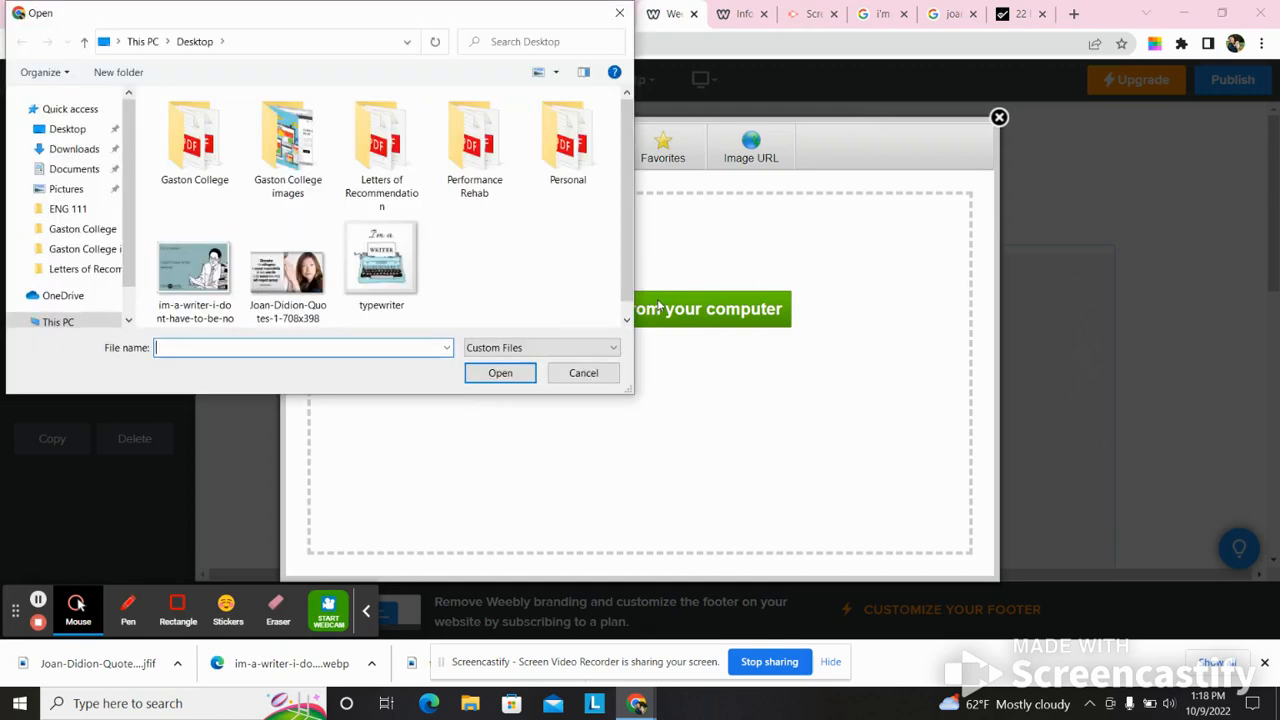
pyautogui.click(290, 262)
pyautogui.click(491, 375)
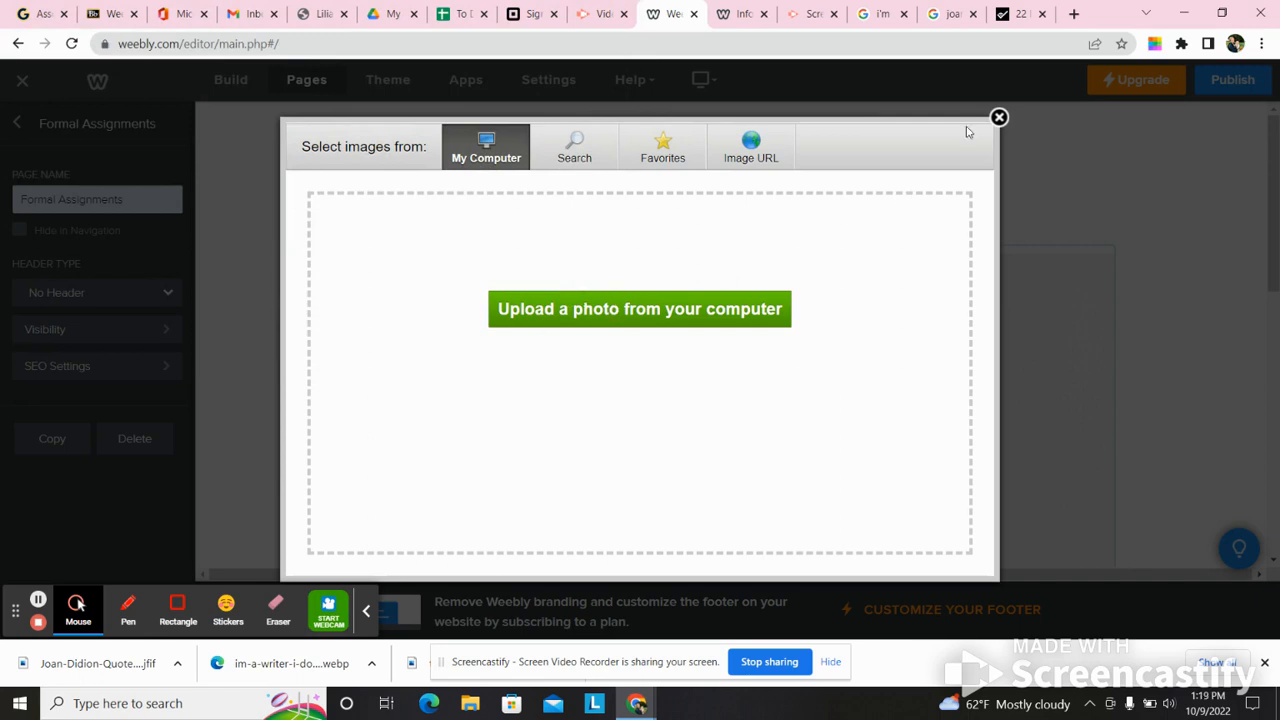
pyautogui.click(999, 118)
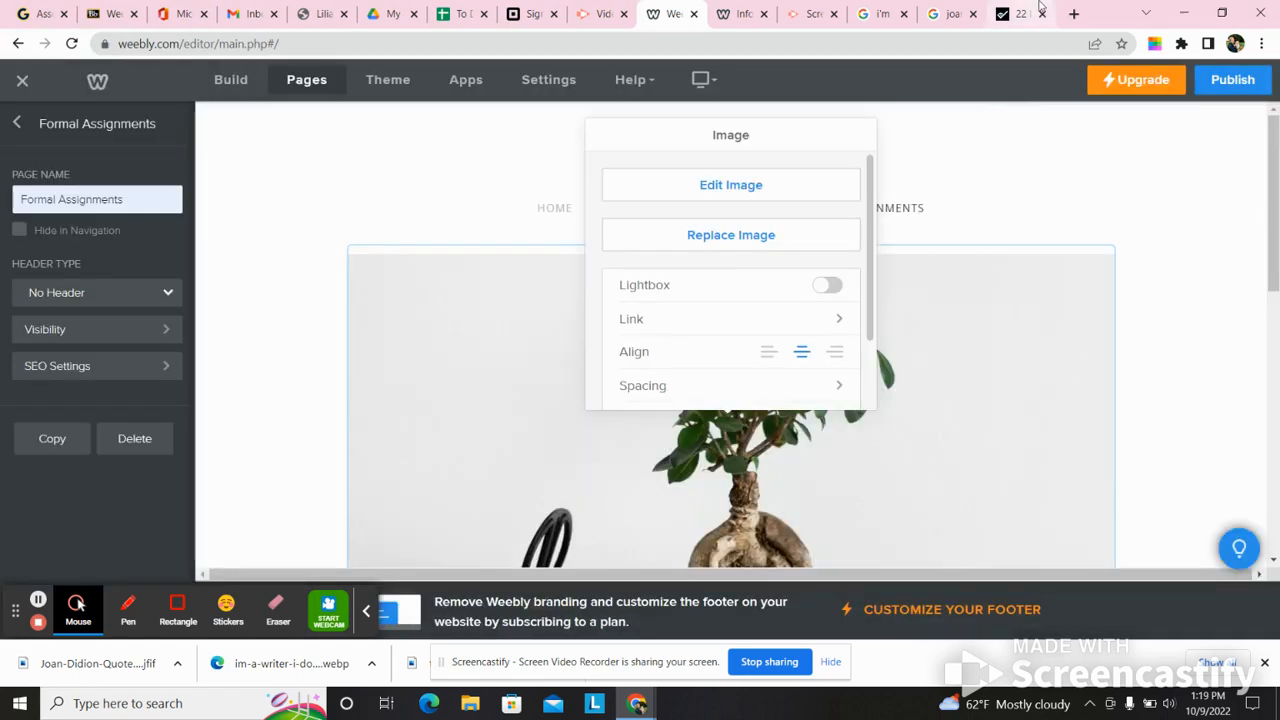
# - Return to the "joan didion quotes" image results and open the Pinterest source page of the "What I want to tell you today" picture
pyautogui.click(1034, 10)
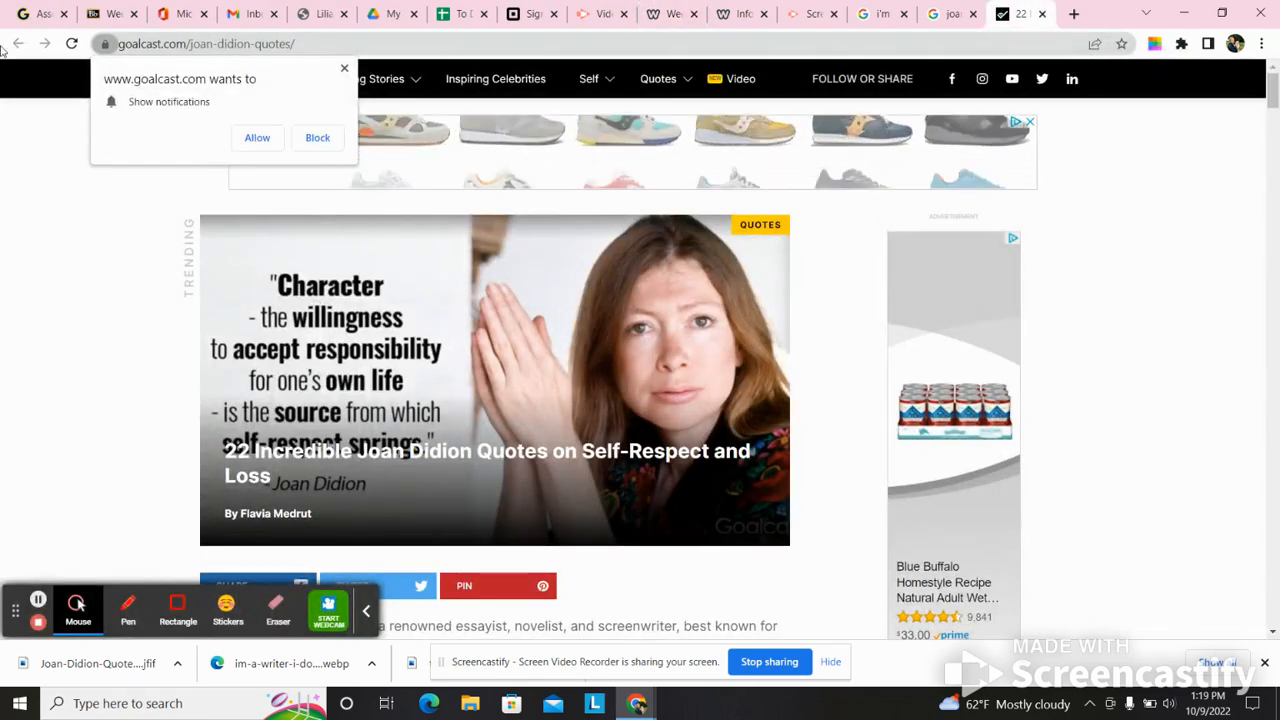
pyautogui.click(950, 10)
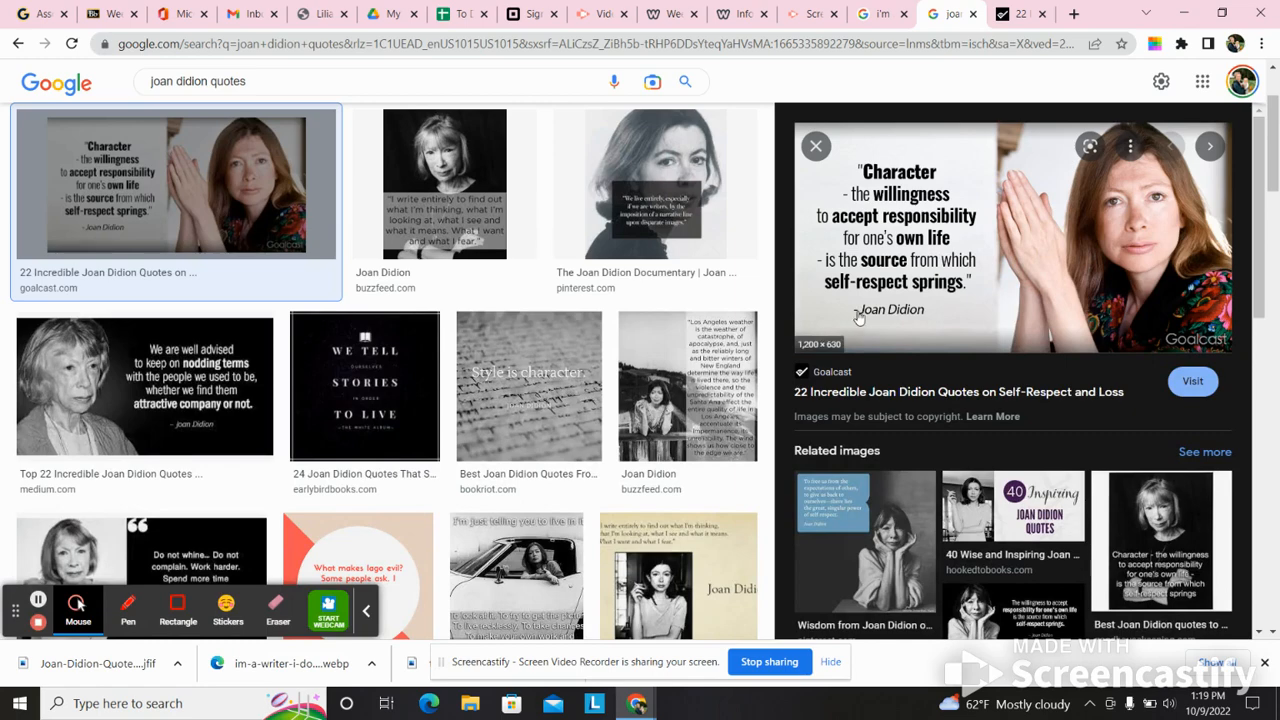
pyautogui.moveTo(1270, 170); pyautogui.dragTo(1273, 253)
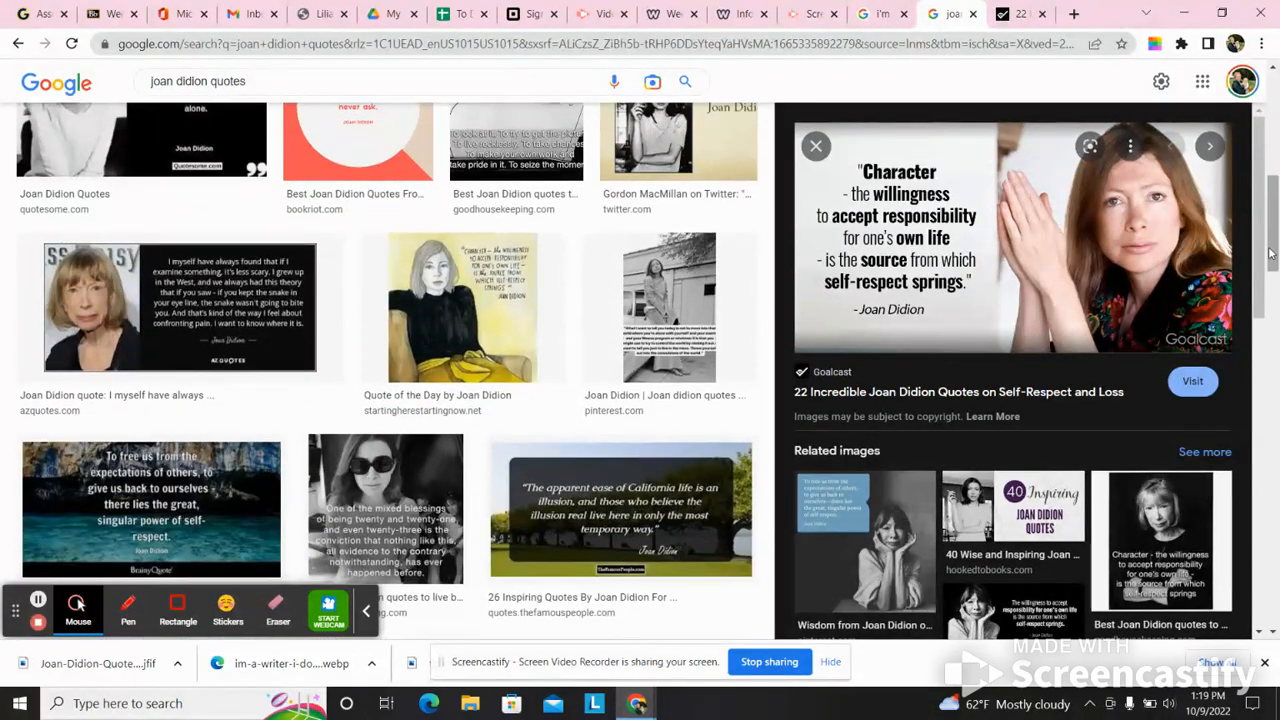
pyautogui.click(412, 298)
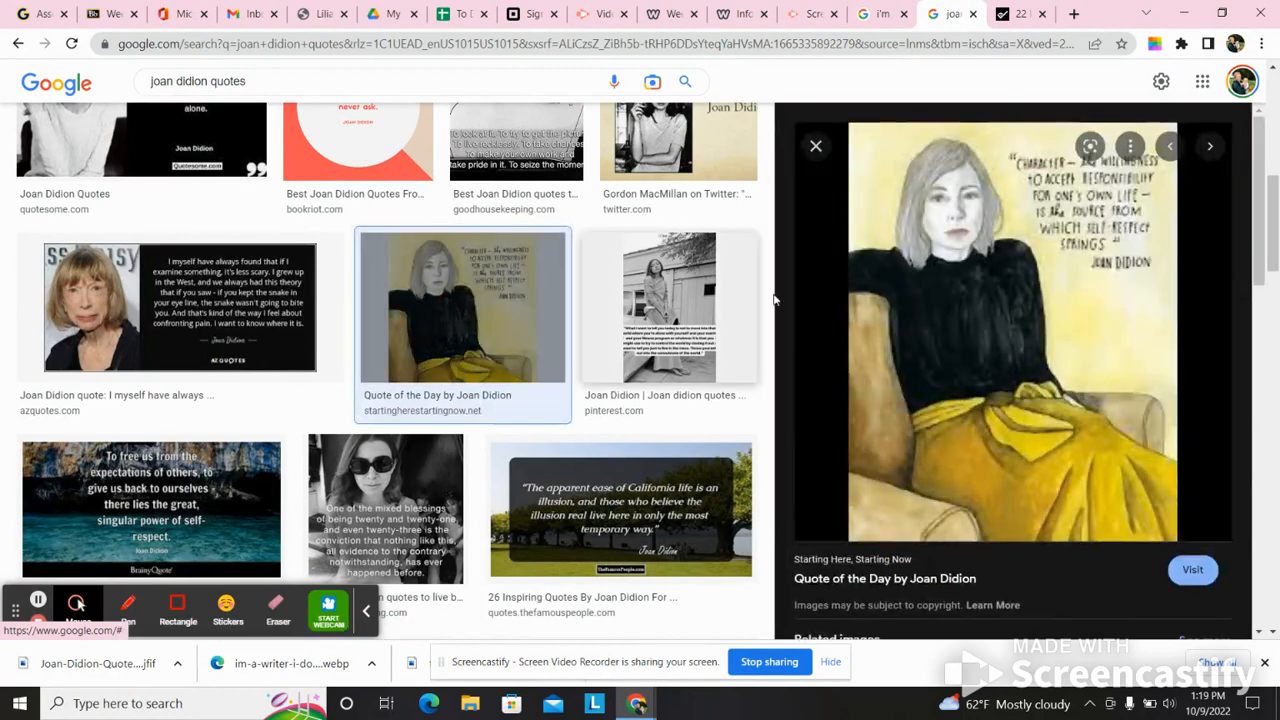
pyautogui.click(669, 310)
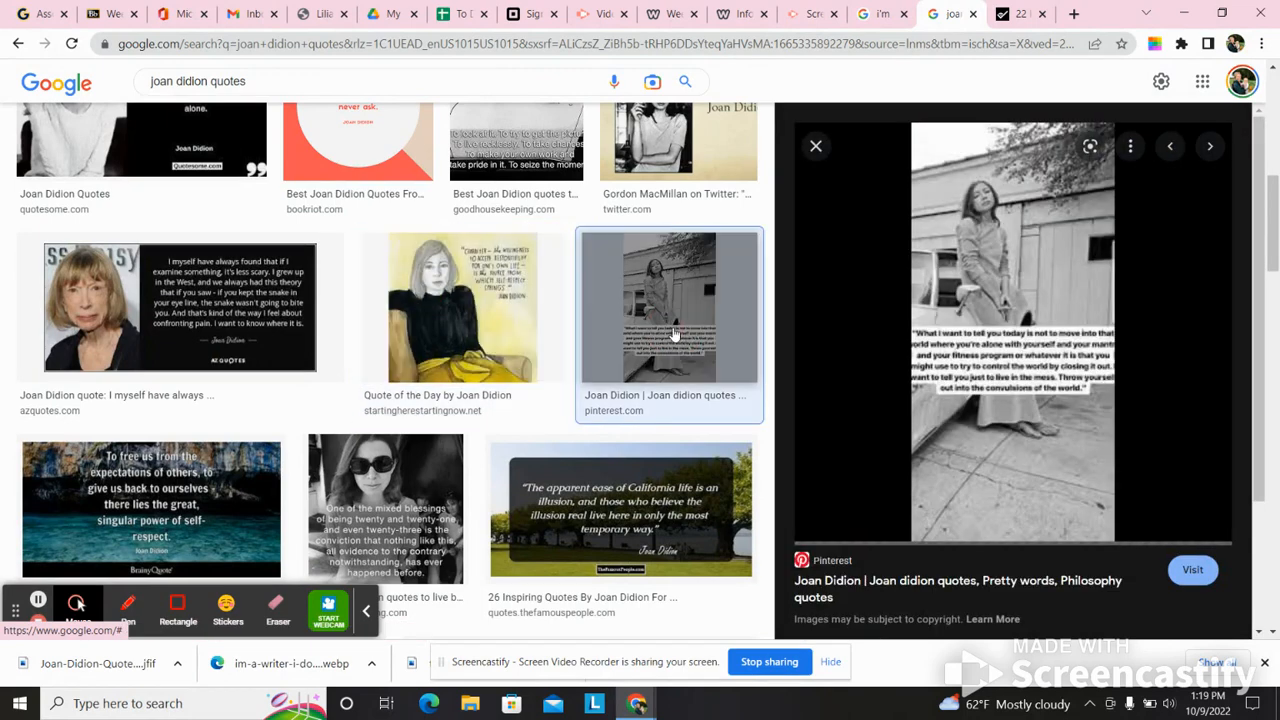
pyautogui.click(995, 321)
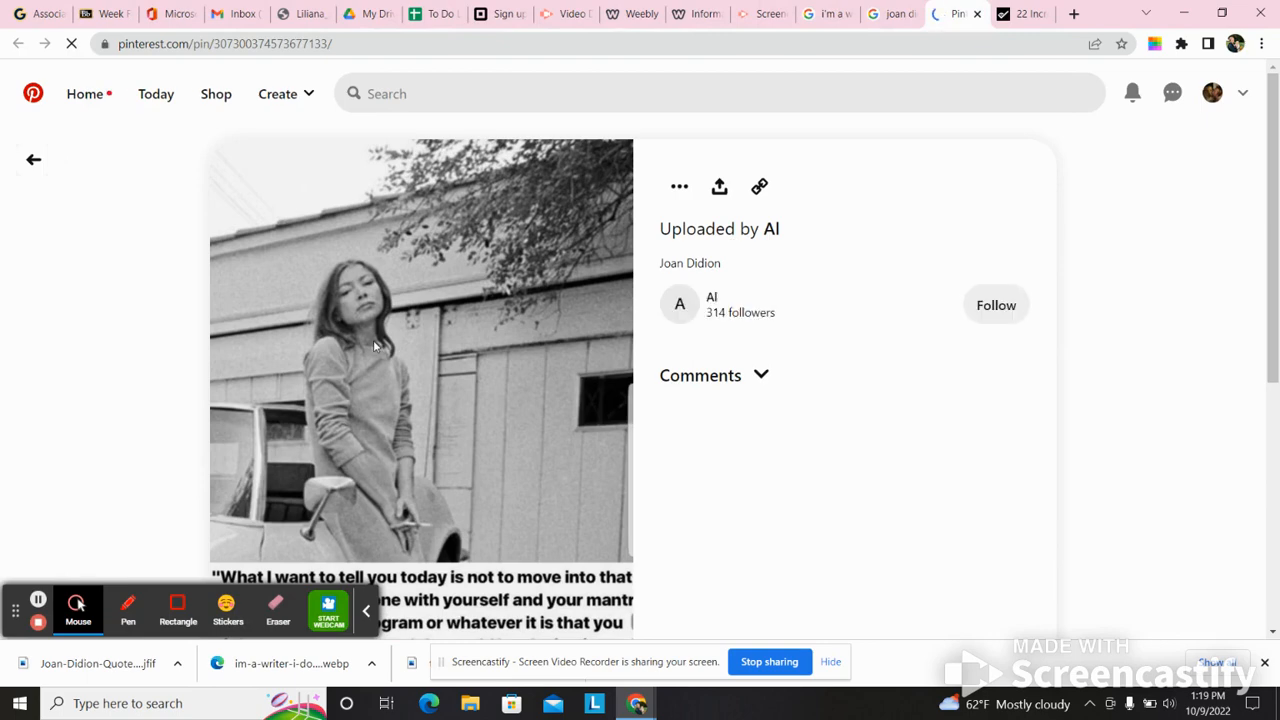
# - Save the Pinterest picture to the Desktop as the JPEG image 80c588cee24e46a28c5c57c3e42eebc1
pyautogui.rightClick(374, 342)
pyautogui.click(451, 376)
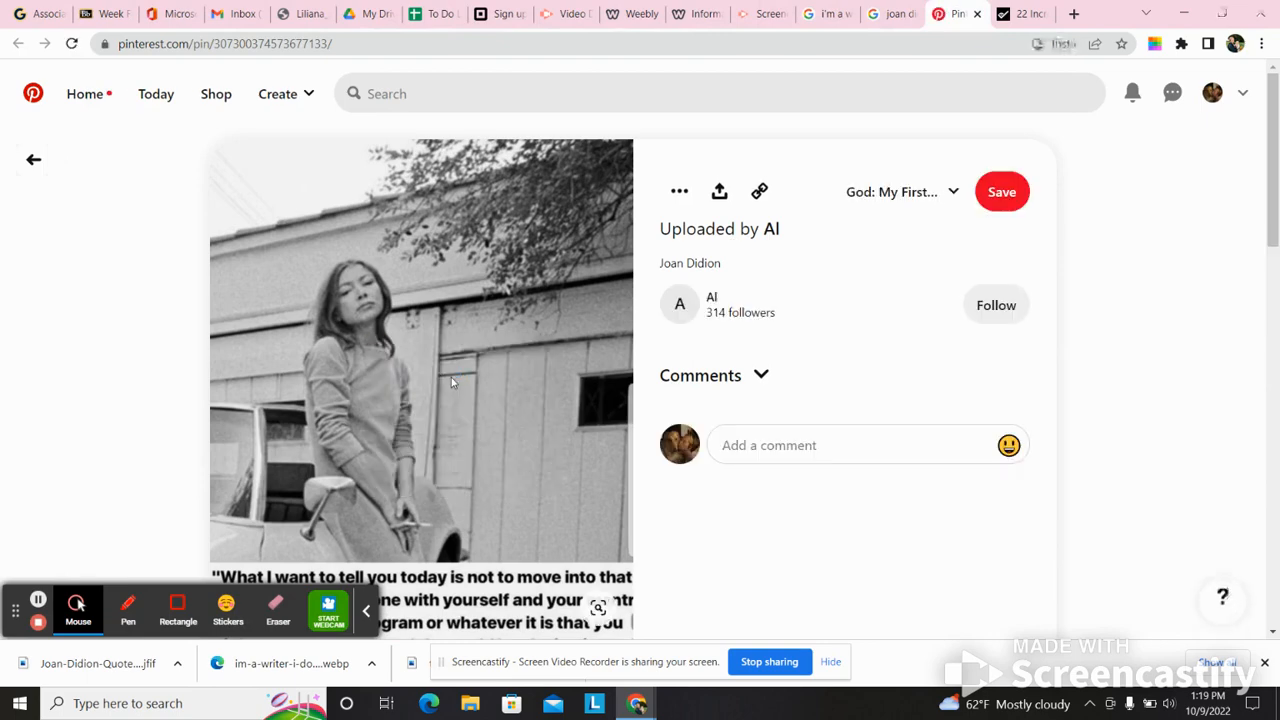
pyautogui.click(92, 129)
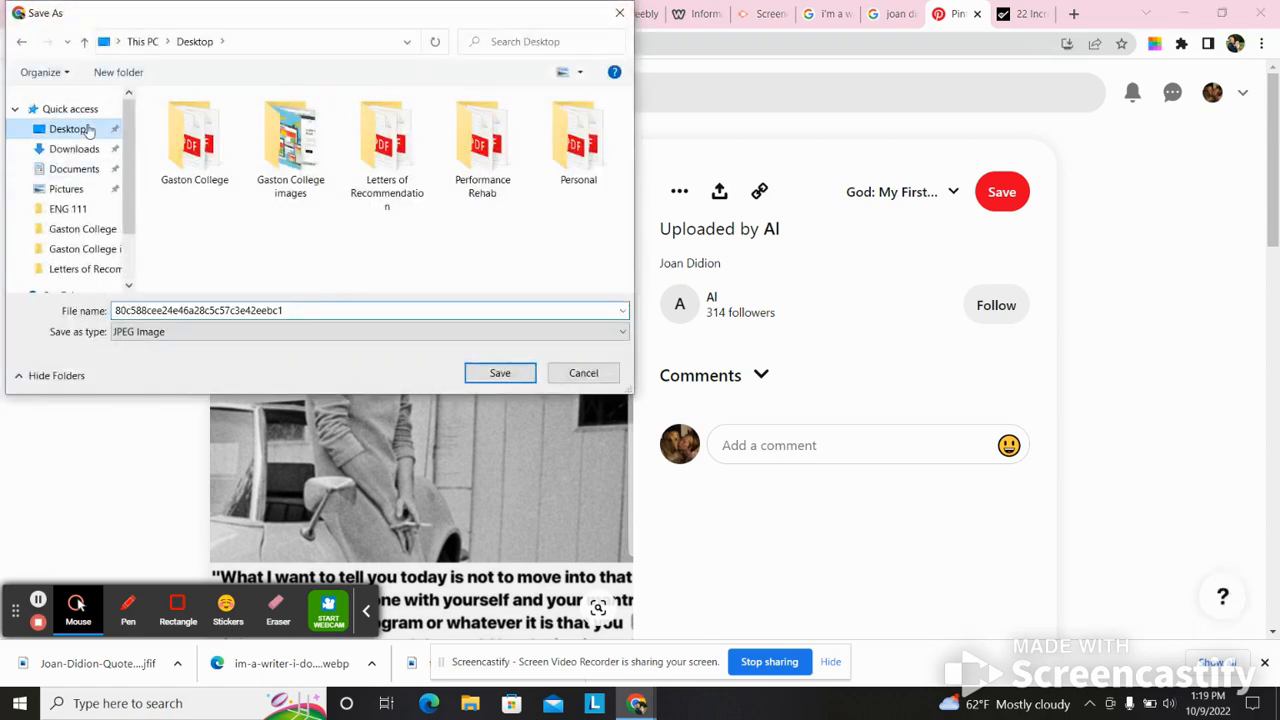
pyautogui.click(512, 372)
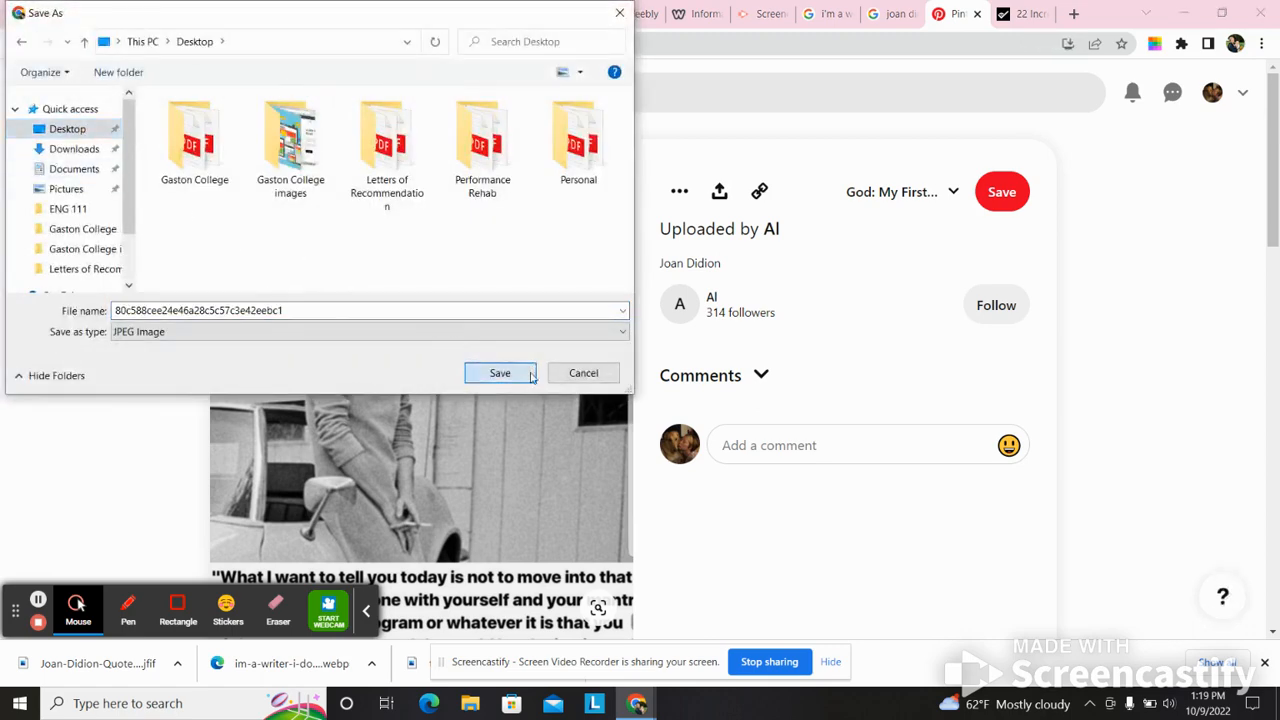
# - Back in the Weebly editor, replace the Formal Assignments page's plant image with 80c588cee24e46a28c5c57c3e42eebc1 from the Desktop
pyautogui.click(705, 13)
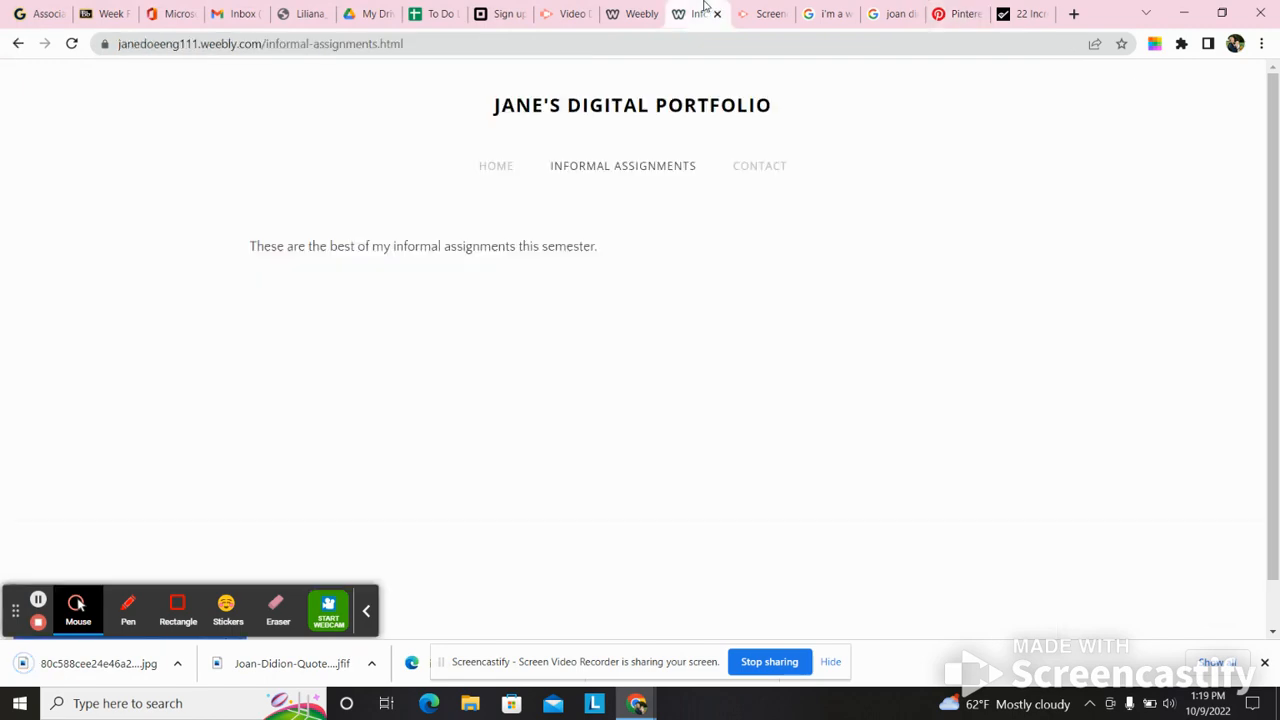
pyautogui.click(628, 9)
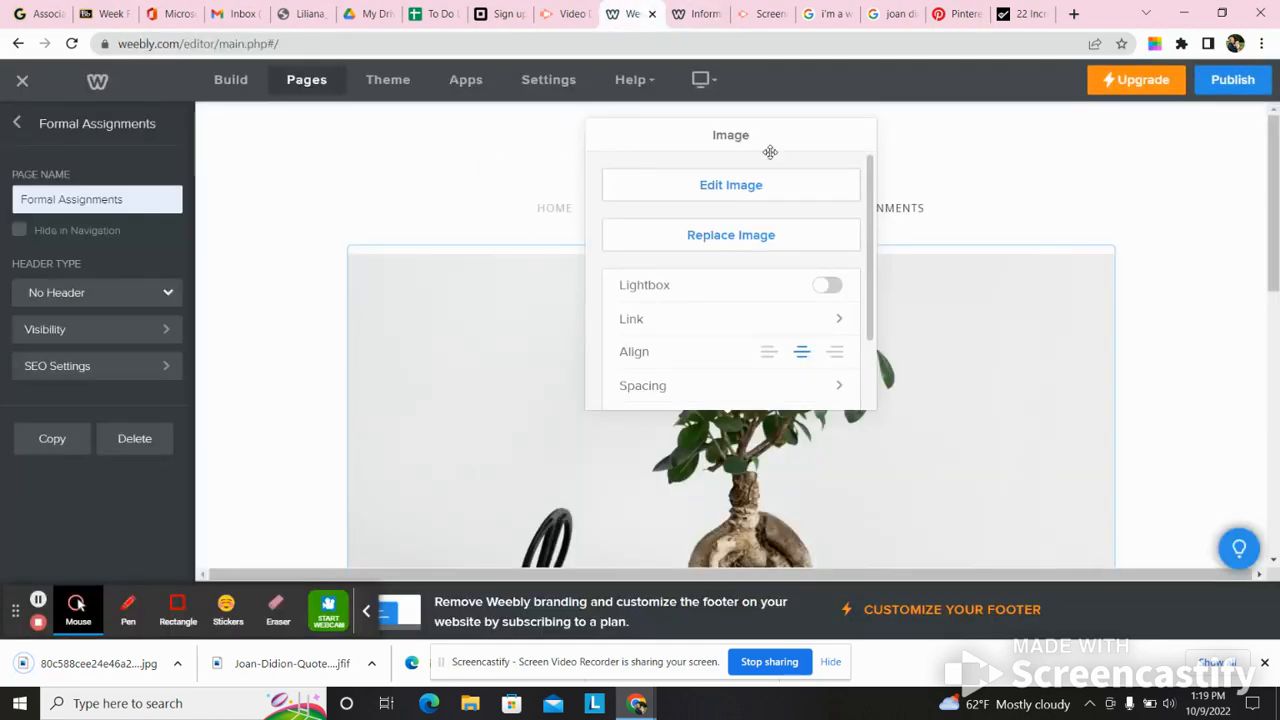
pyautogui.click(744, 238)
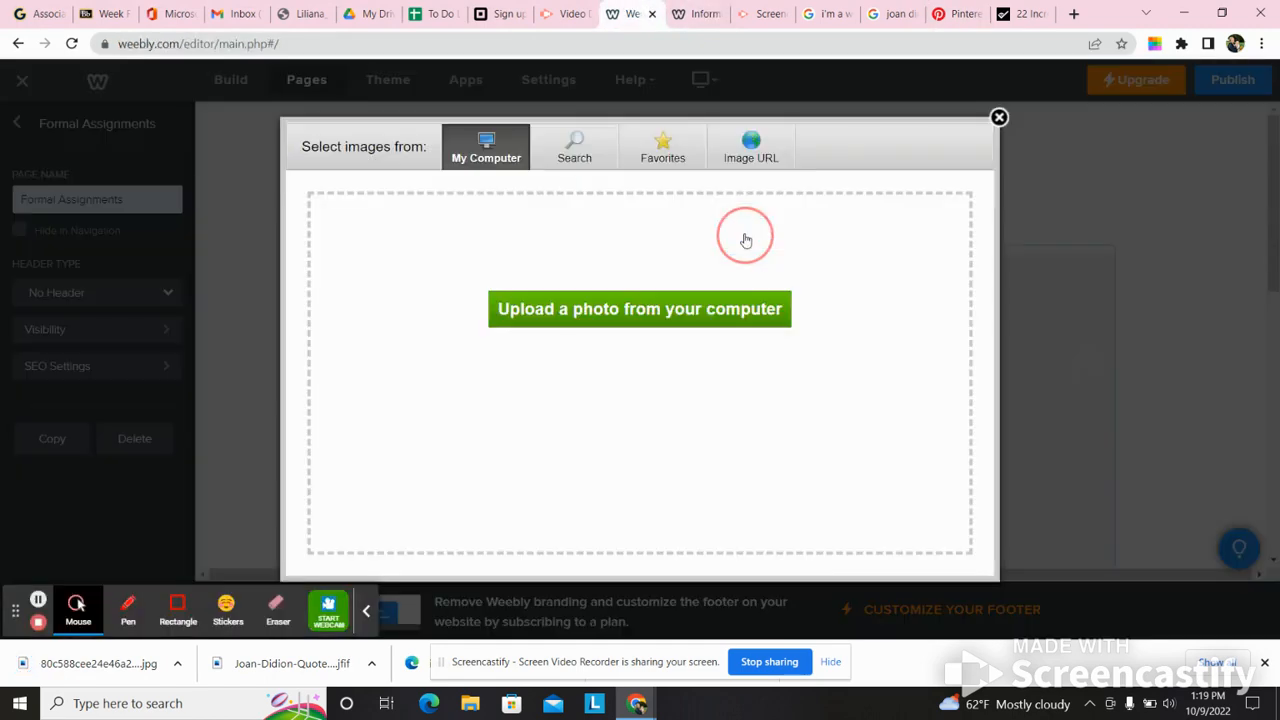
pyautogui.click(668, 308)
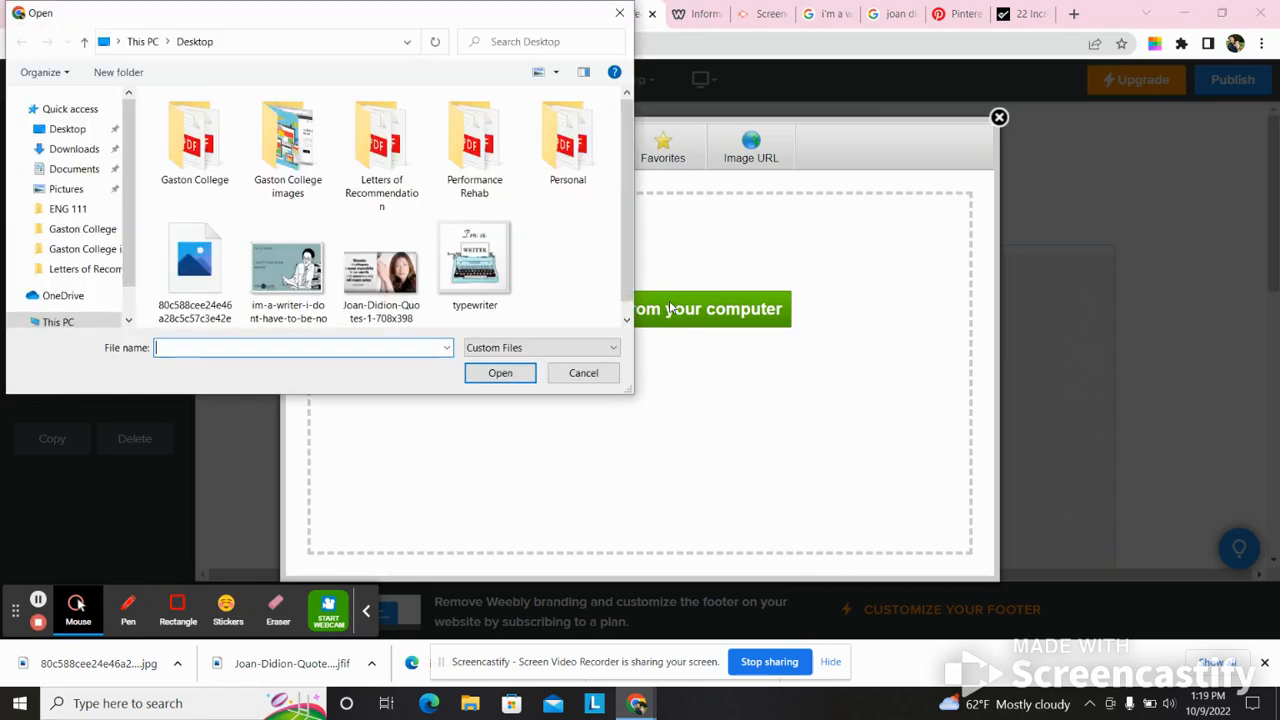
pyautogui.click(194, 262)
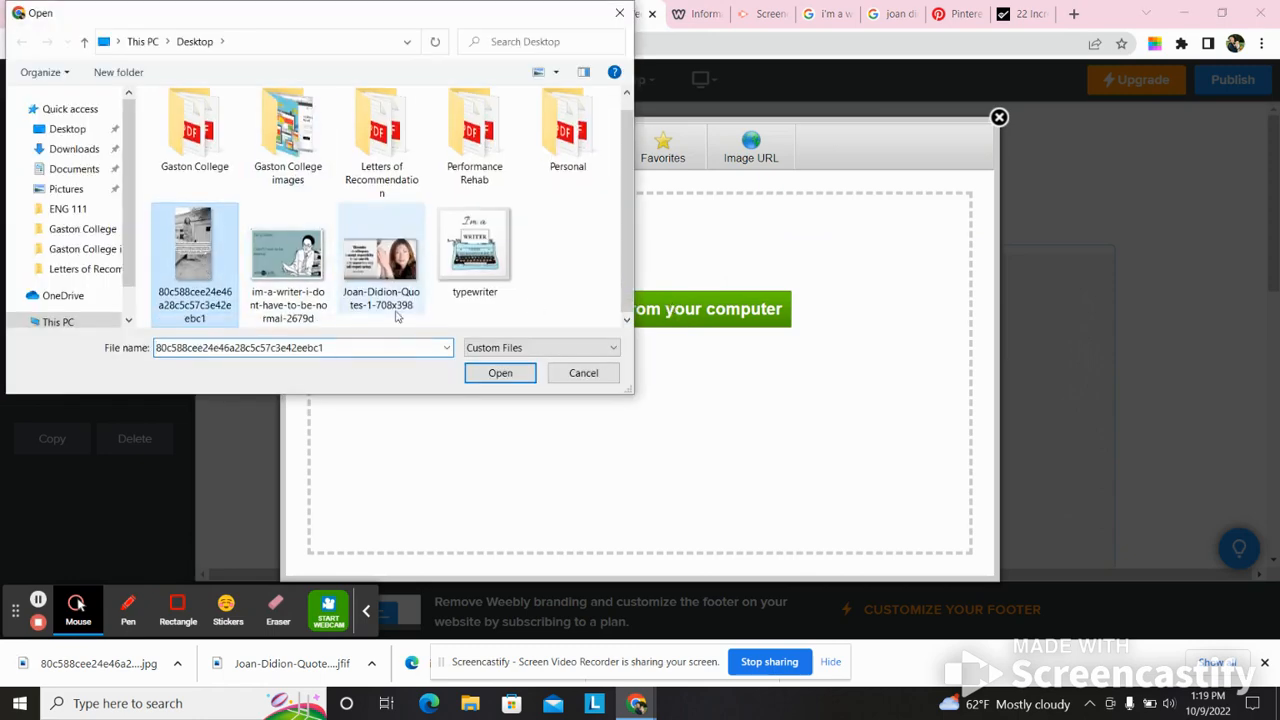
pyautogui.click(496, 372)
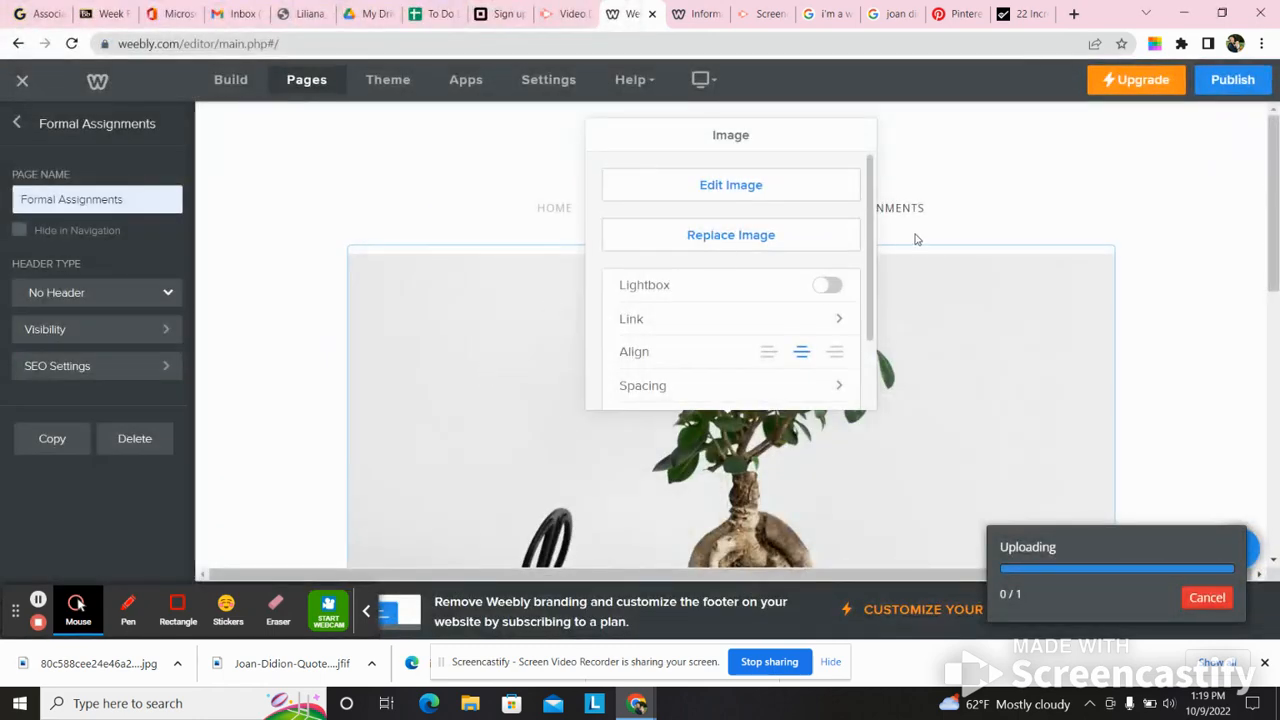
# - Shrink the Joan Didion quote image on the Formal Assignments page proportionally to roughly half its width
pyautogui.moveTo(1274, 172); pyautogui.dragTo(1268, 390)
pyautogui.click(816, 322)
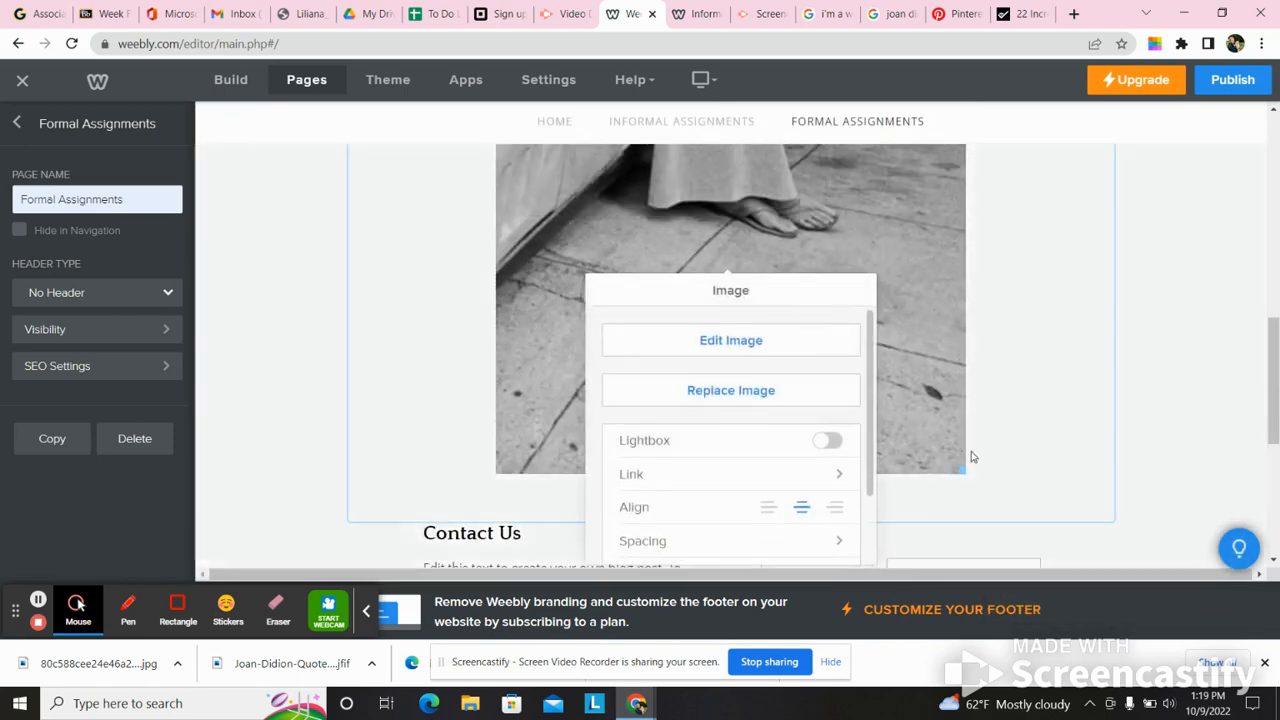
pyautogui.moveTo(957, 468); pyautogui.dragTo(797, 209)
pyautogui.moveTo(1268, 420); pyautogui.dragTo(1266, 345)
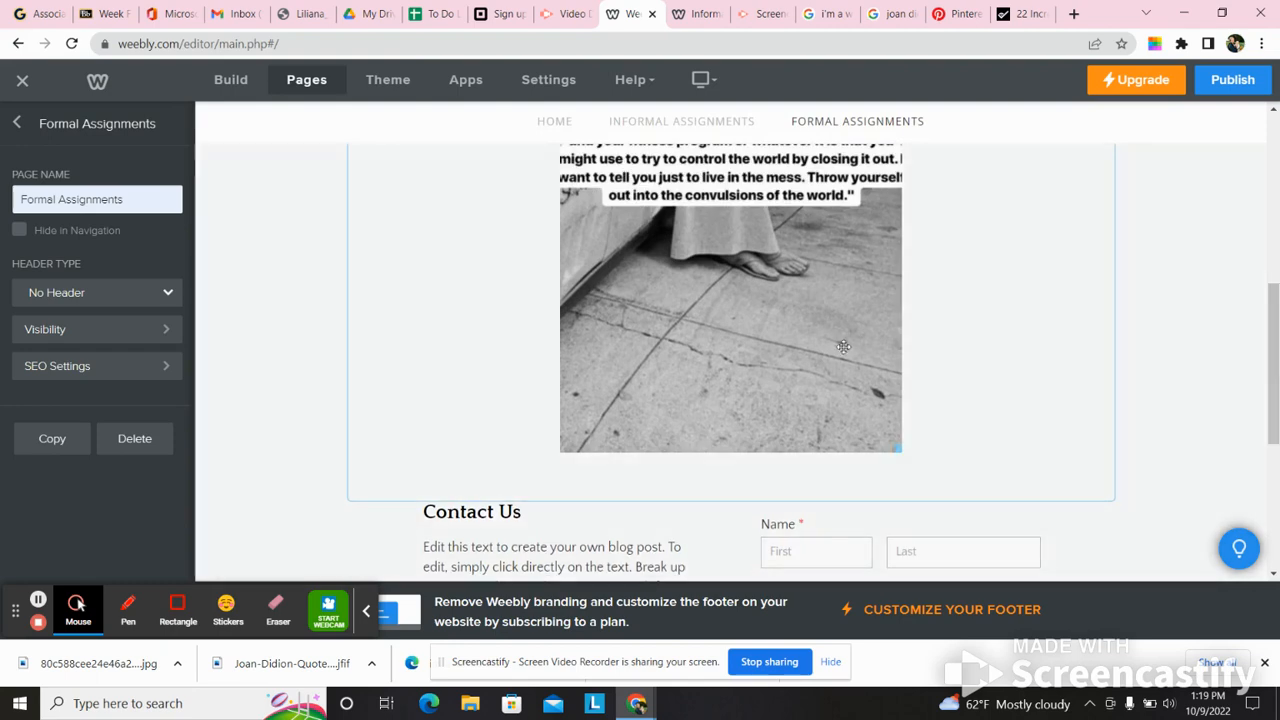
pyautogui.click(831, 346)
pyautogui.moveTo(893, 425); pyautogui.dragTo(858, 270)
pyautogui.moveTo(1275, 402); pyautogui.dragTo(1253, 337)
pyautogui.click(1198, 358)
# - Delete the "Contact Us" heading and the contact form with its Name, Email and Comment fields below the image
pyautogui.moveTo(1275, 215); pyautogui.dragTo(1248, 444)
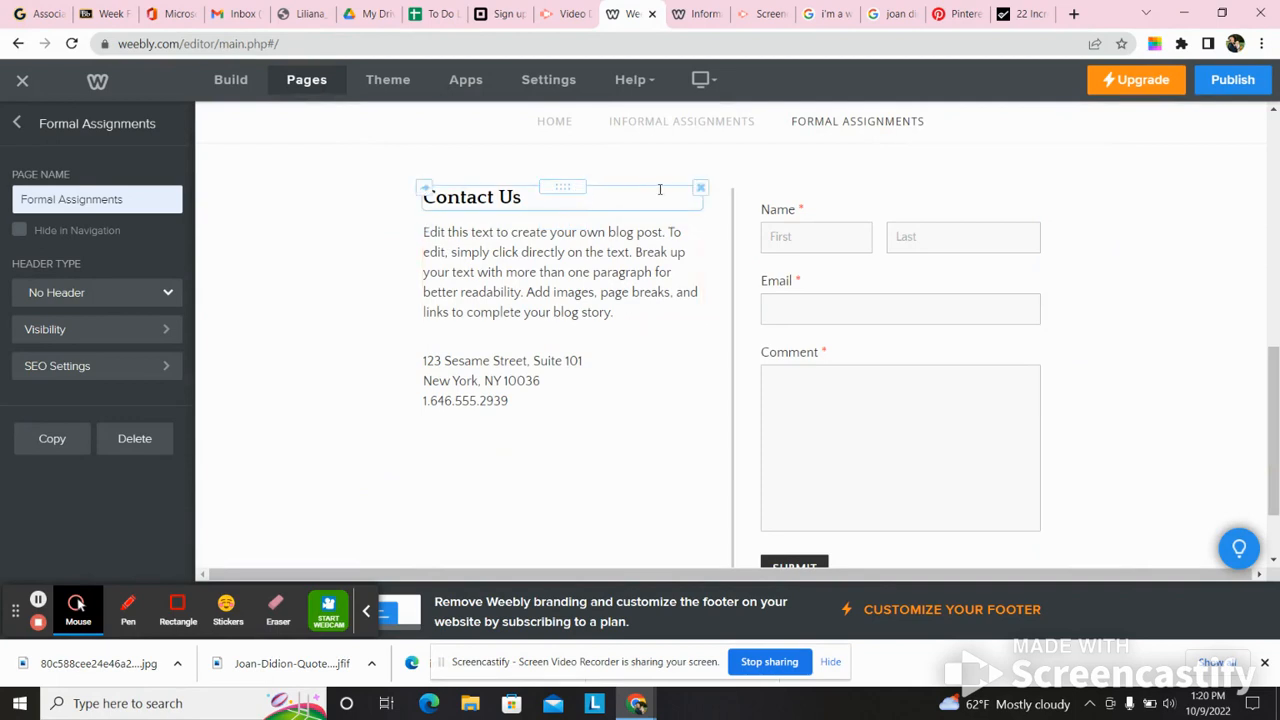
pyautogui.click(700, 188)
pyautogui.click(661, 145)
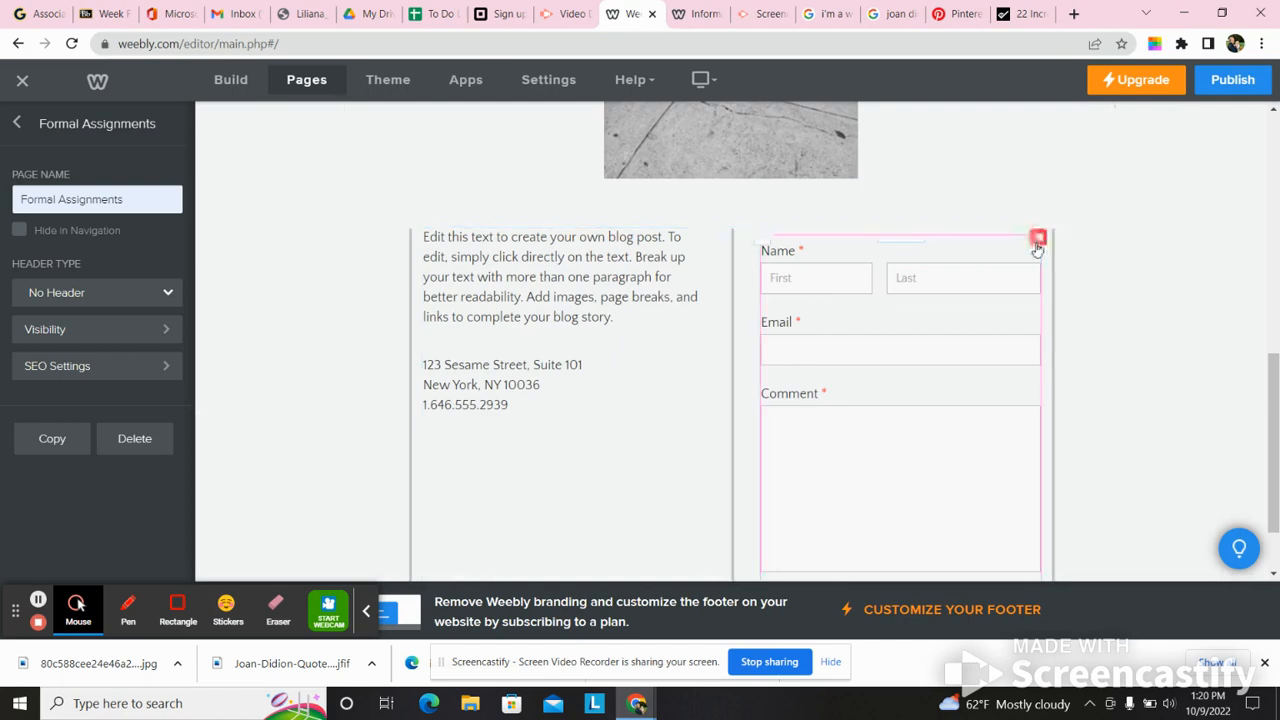
pyautogui.click(1038, 237)
pyautogui.click(1025, 198)
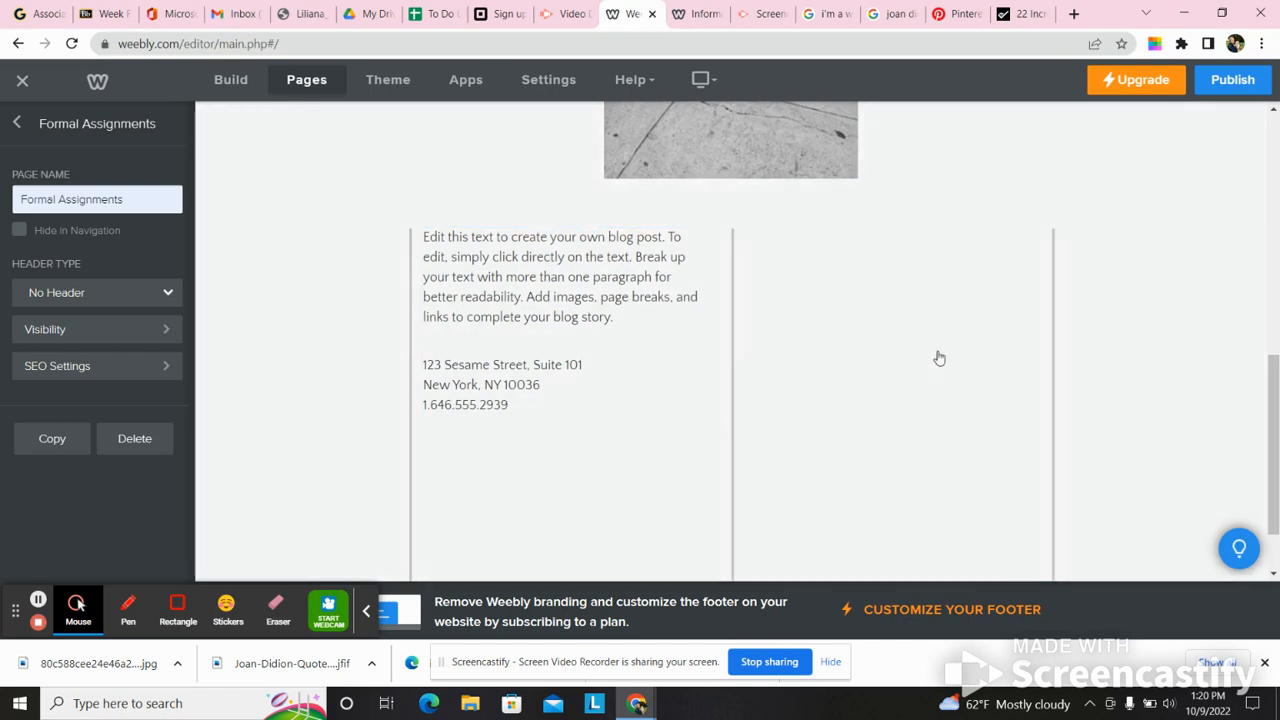
pyautogui.click(938, 362)
pyautogui.click(945, 459)
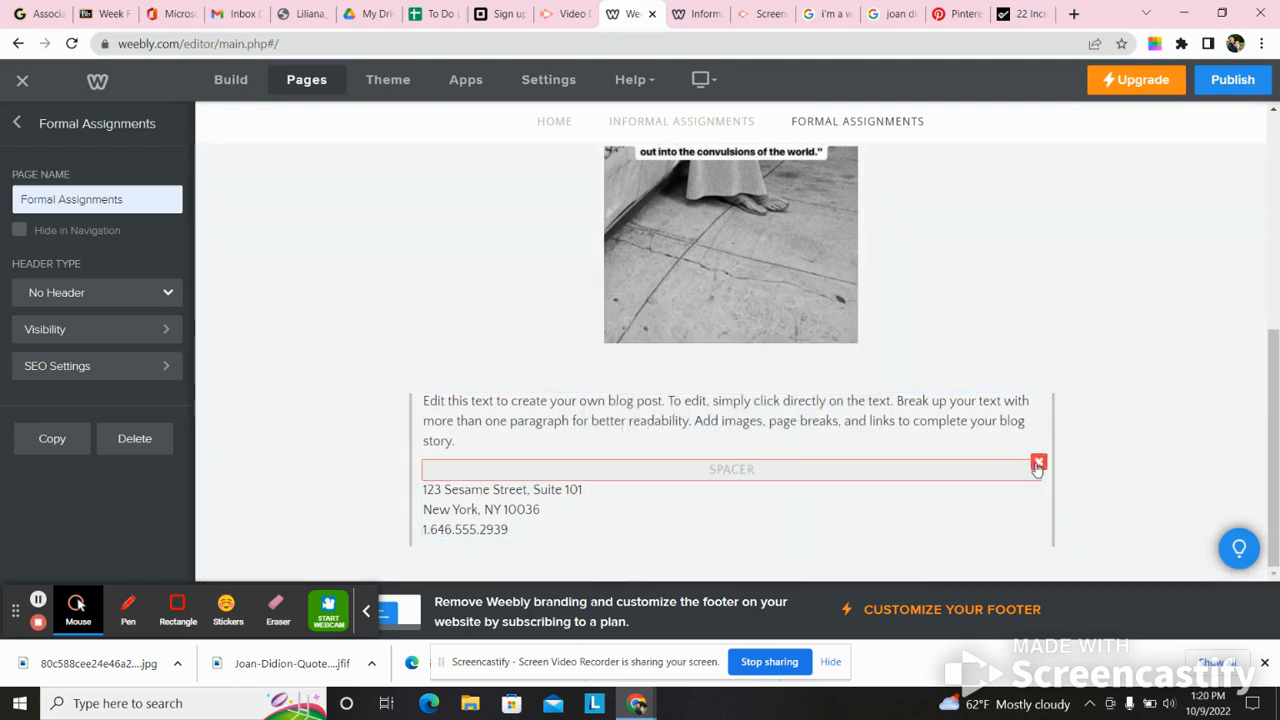
# - Delete the spacer between the two text blocks and the spacer in the narrow column beside them
pyautogui.click(1038, 464)
pyautogui.click(1004, 410)
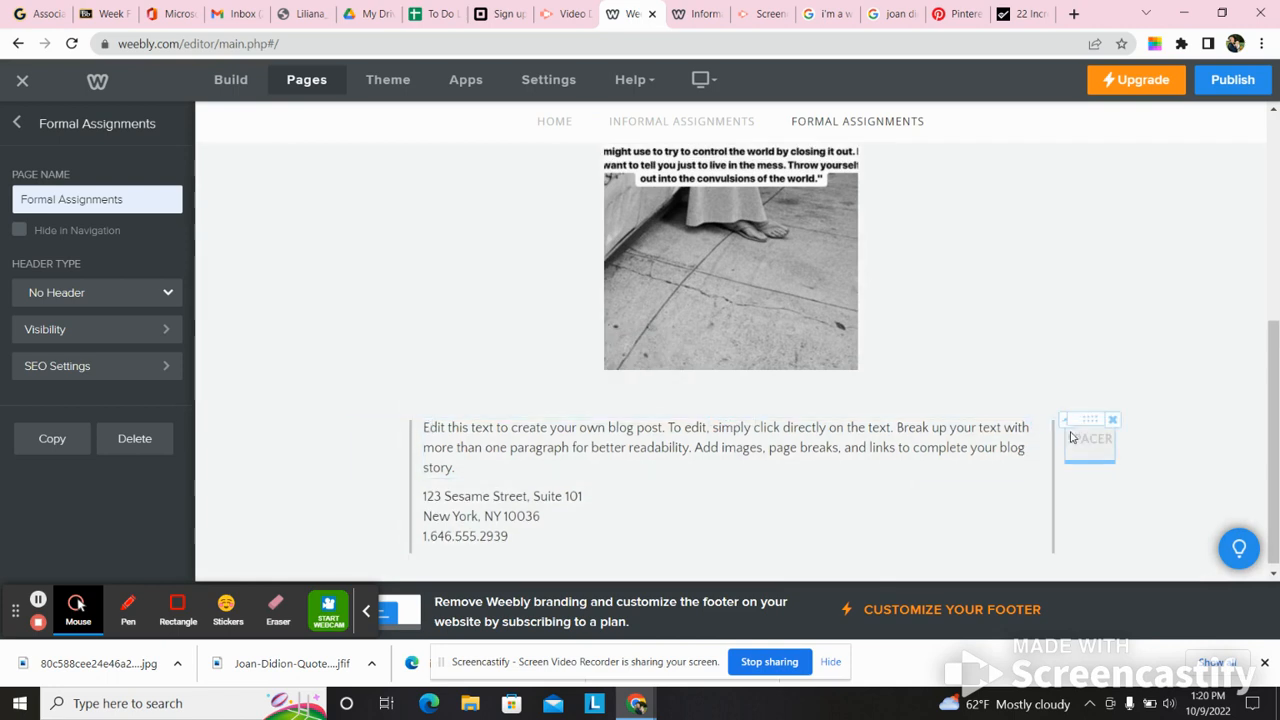
pyautogui.click(1112, 419)
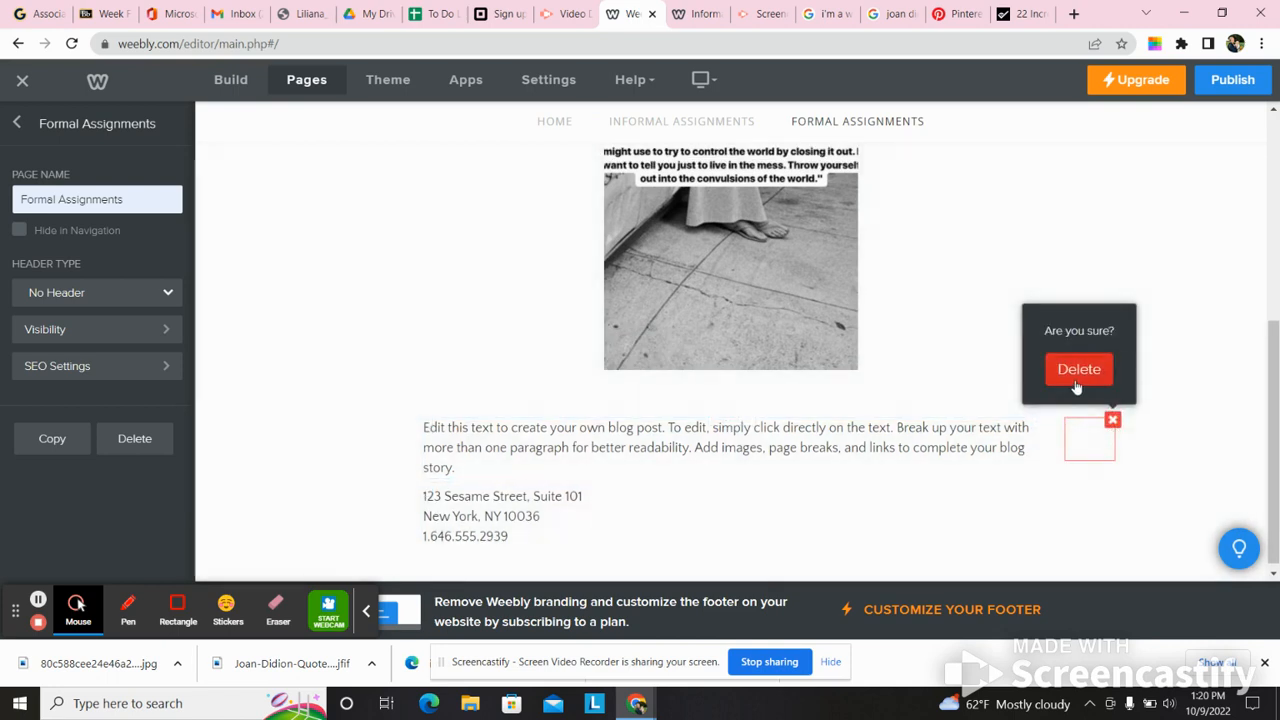
pyautogui.click(1075, 375)
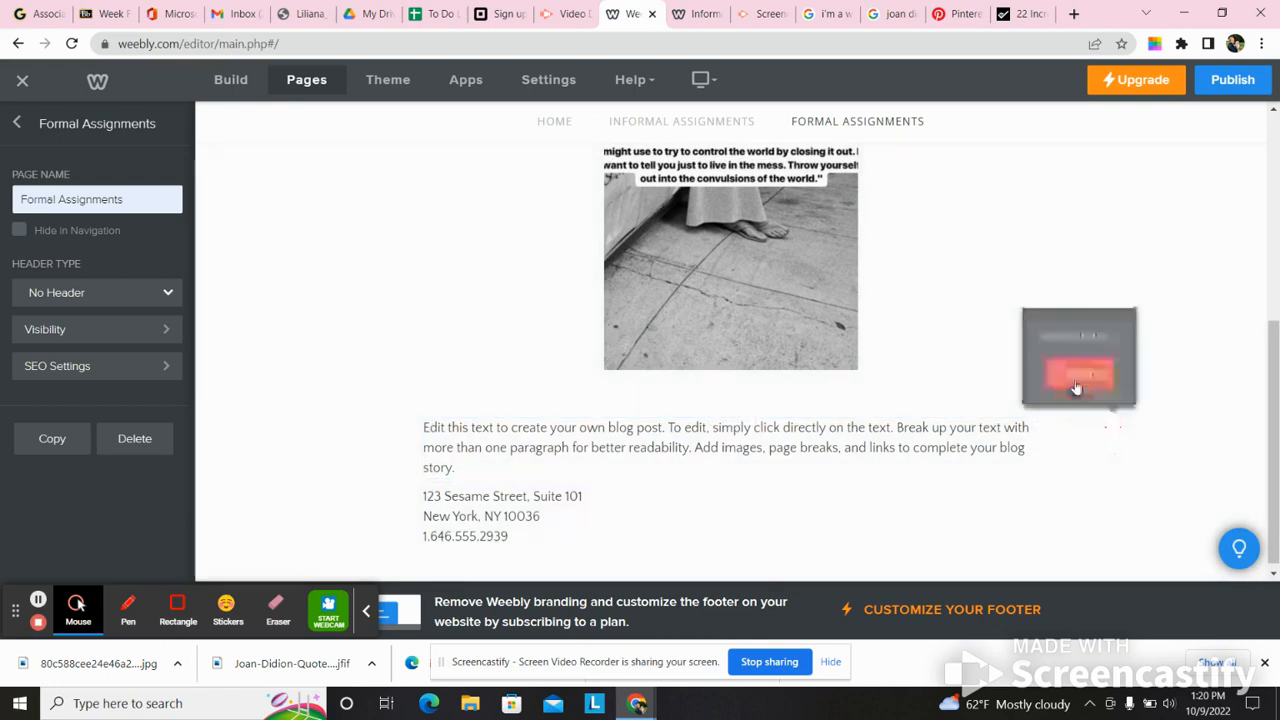
# - Delete the placeholder address and phone number text block under the blog post paragraph
pyautogui.click(1038, 498)
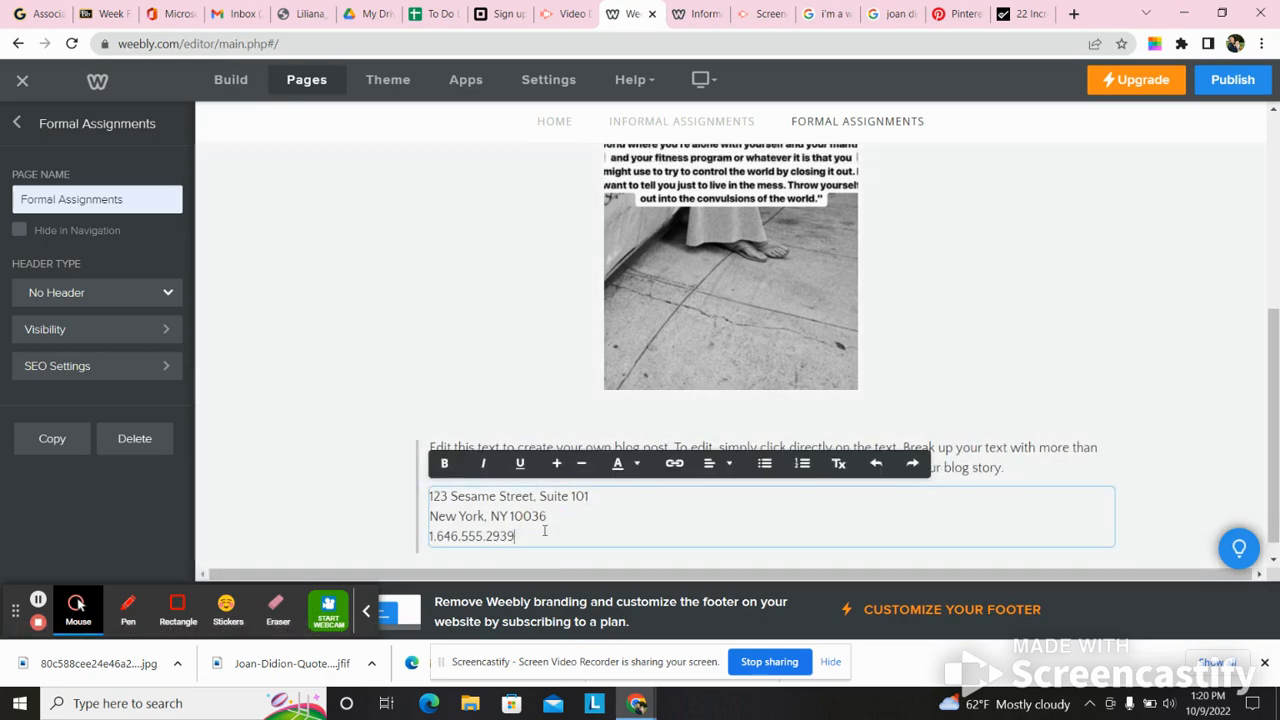
pyautogui.click(1085, 456)
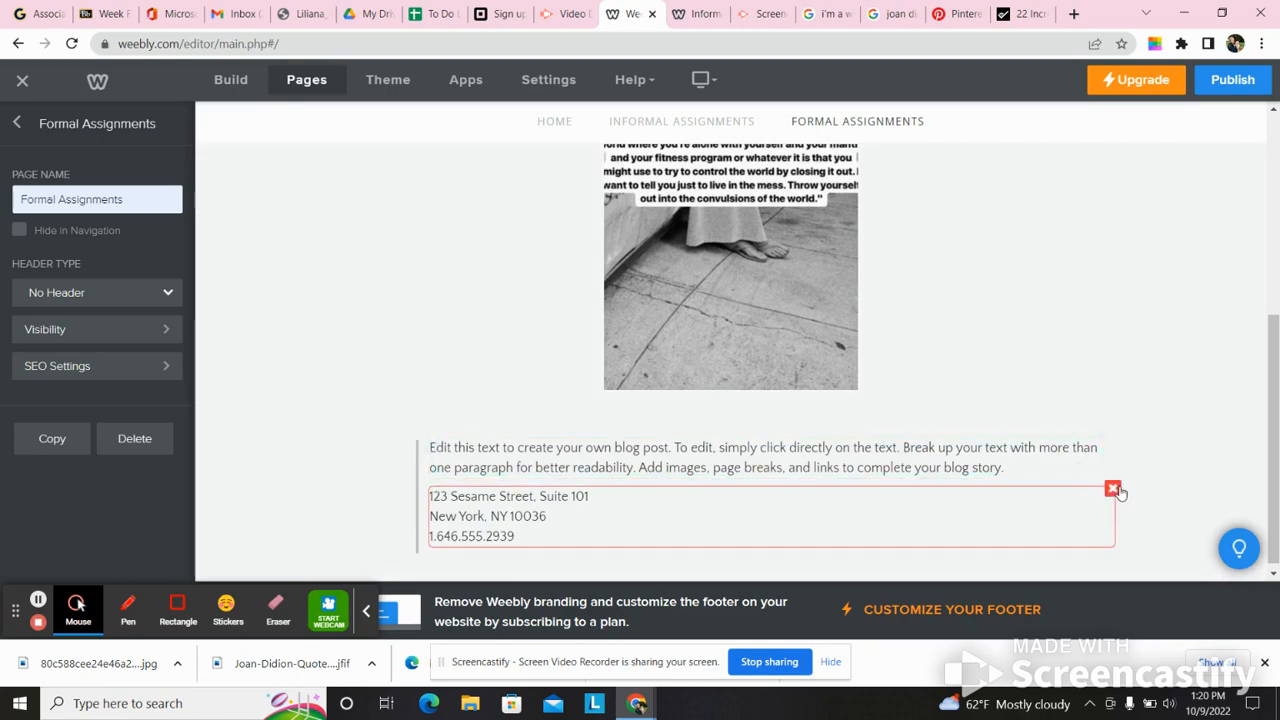
pyautogui.click(1108, 489)
pyautogui.click(1078, 440)
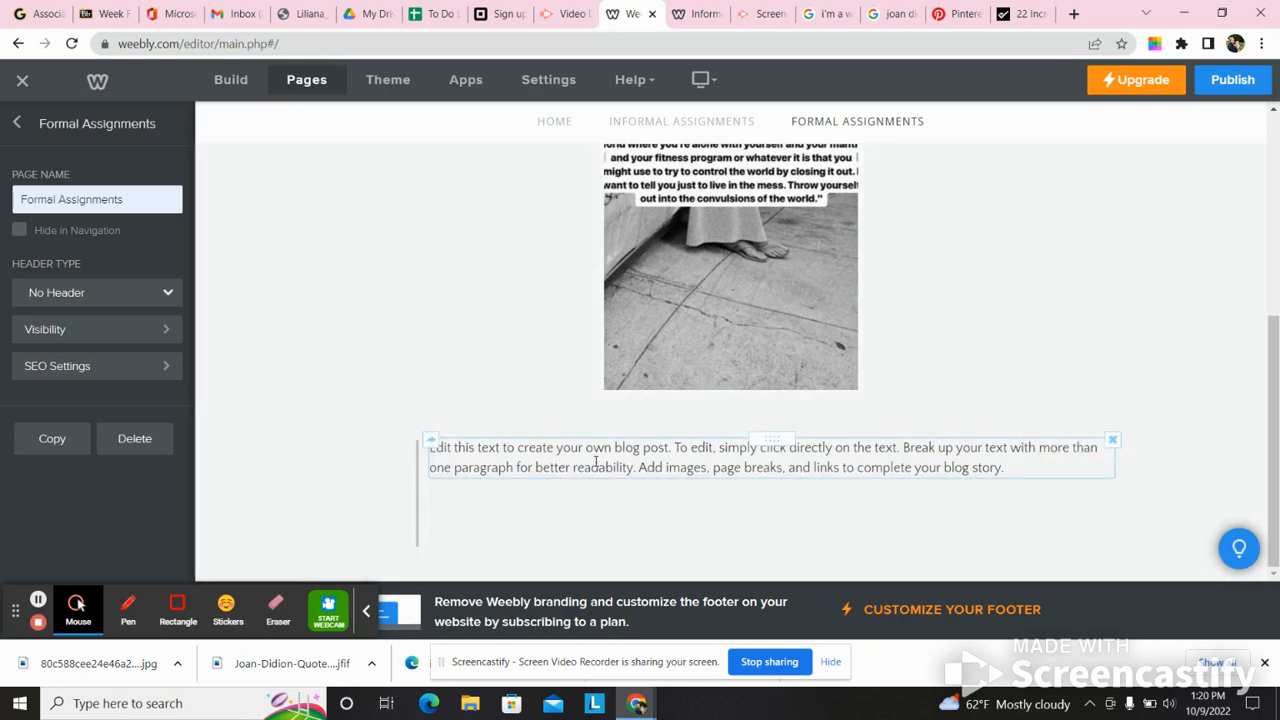
# - Replace the placeholder blog post paragraph below the image with "These are my formal assignments for this semester."
pyautogui.click(993, 536)
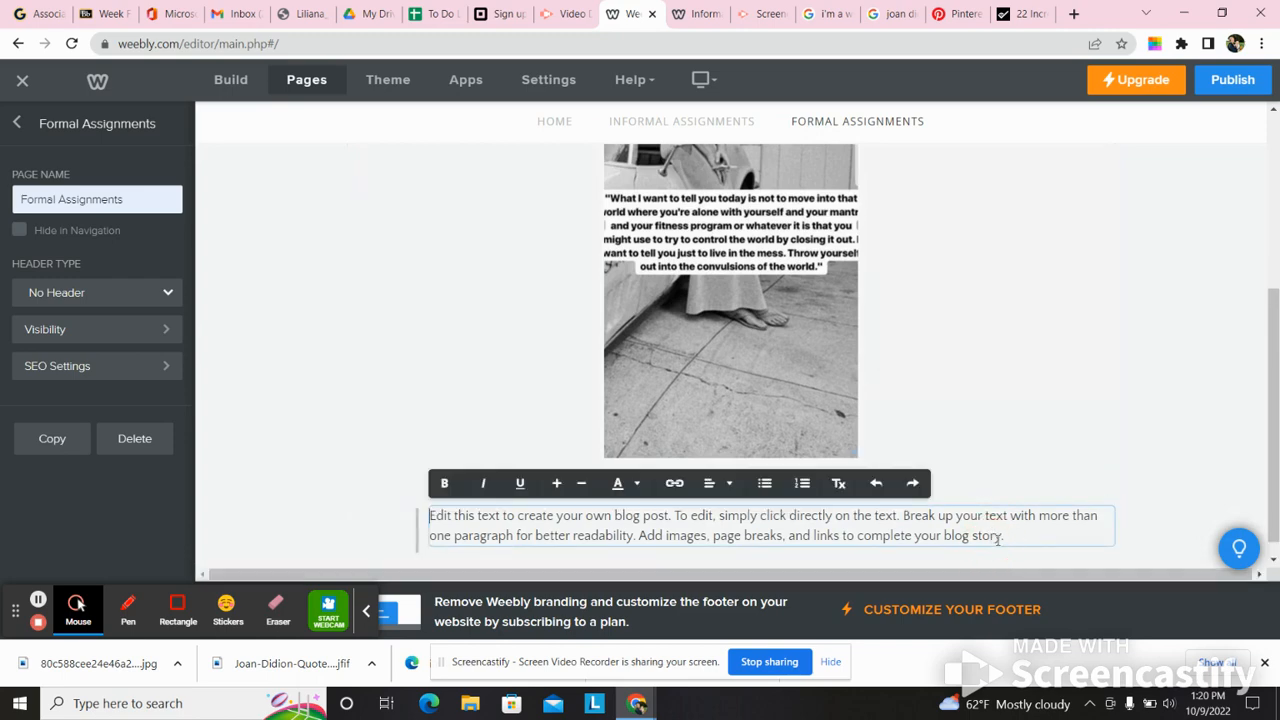
pyautogui.moveTo(1012, 537); pyautogui.dragTo(432, 515)
pyautogui.press('BackSpace')
pyautogui.write('These are my formal assignments for this semester.')
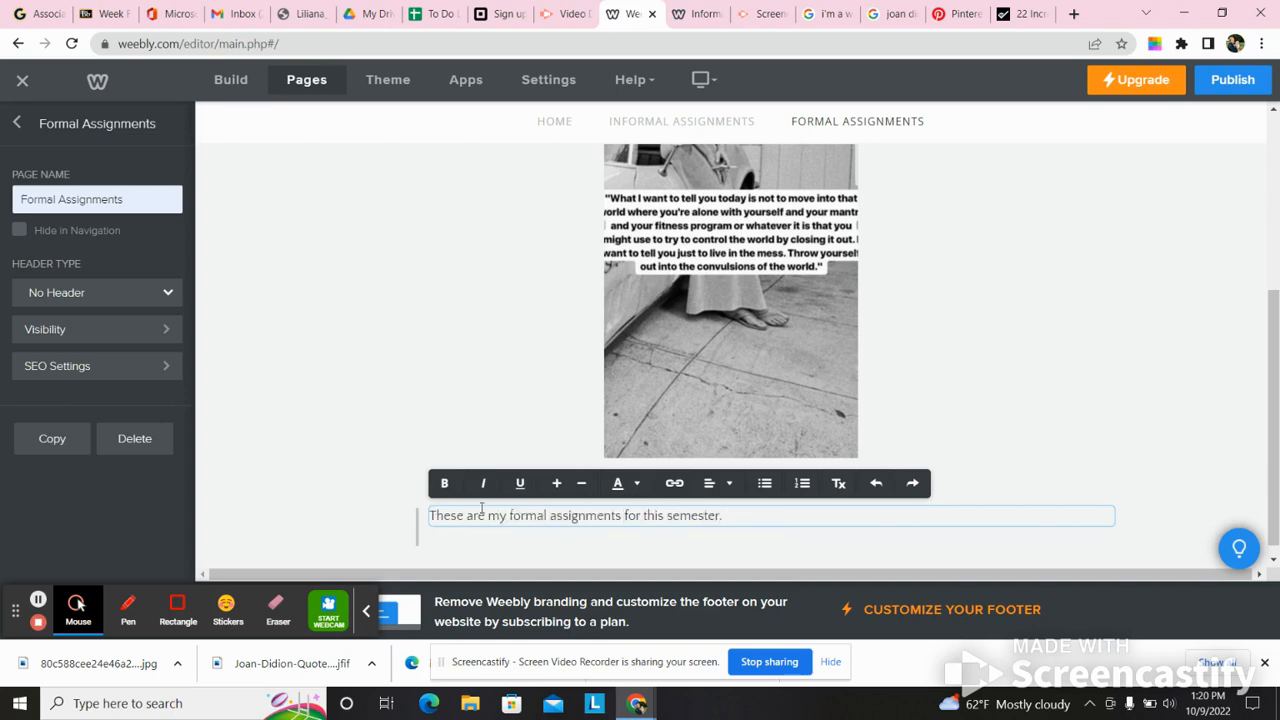
# - Finish editing the Formal Assignments text and publish the updated site
pyautogui.click(1070, 400)
pyautogui.moveTo(1270, 405); pyautogui.dragTo(1278, 172)
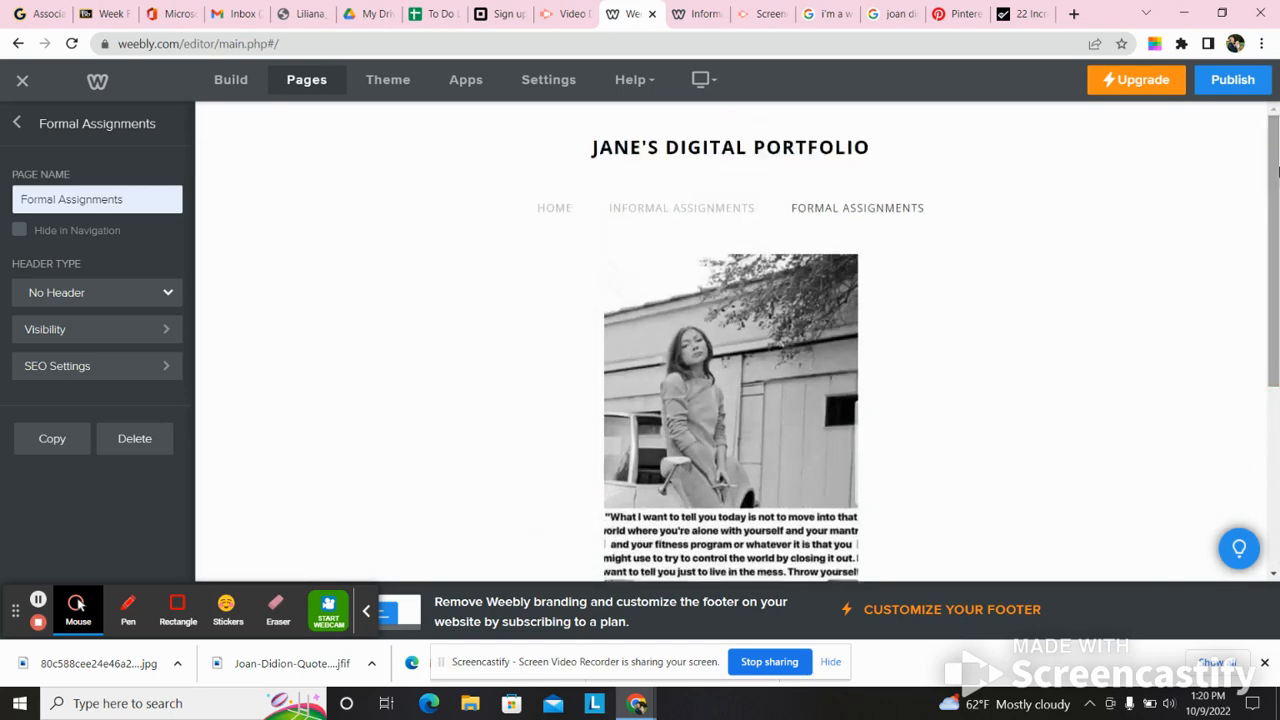
pyautogui.click(1238, 88)
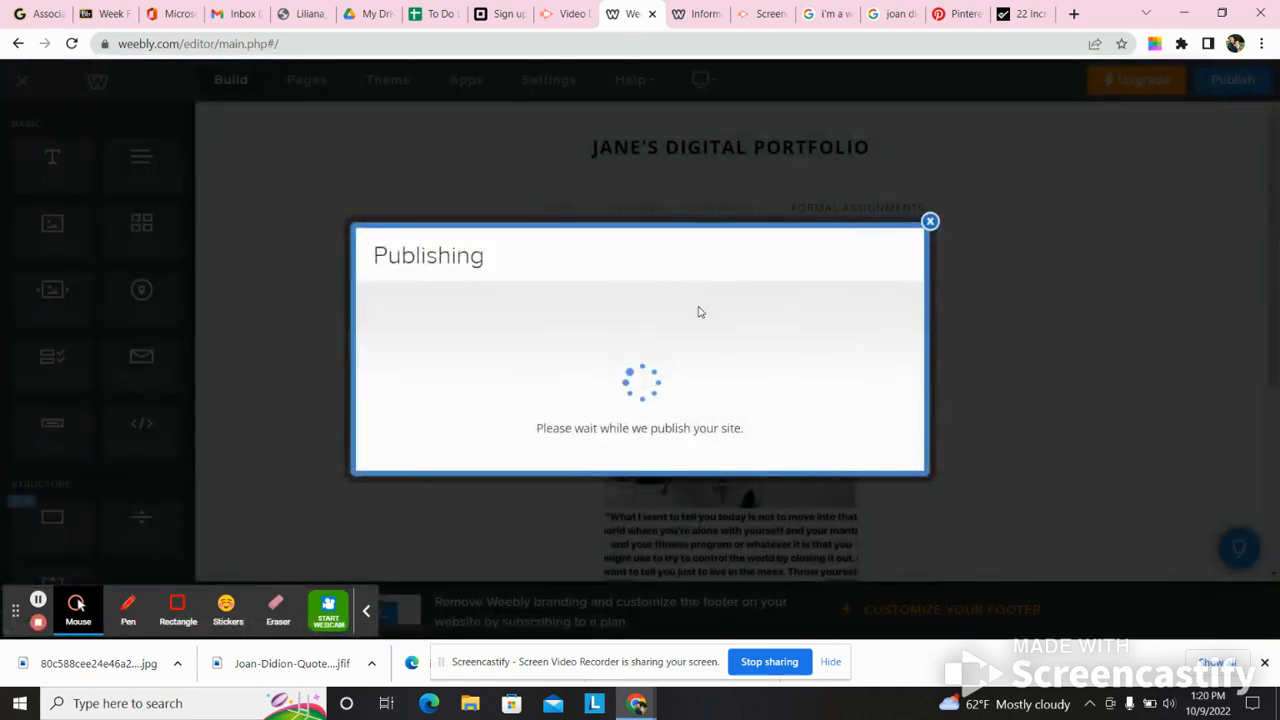
# - Open the published site and review its Informal Assignments and Formal Assignments pages
pyautogui.click(726, 206)
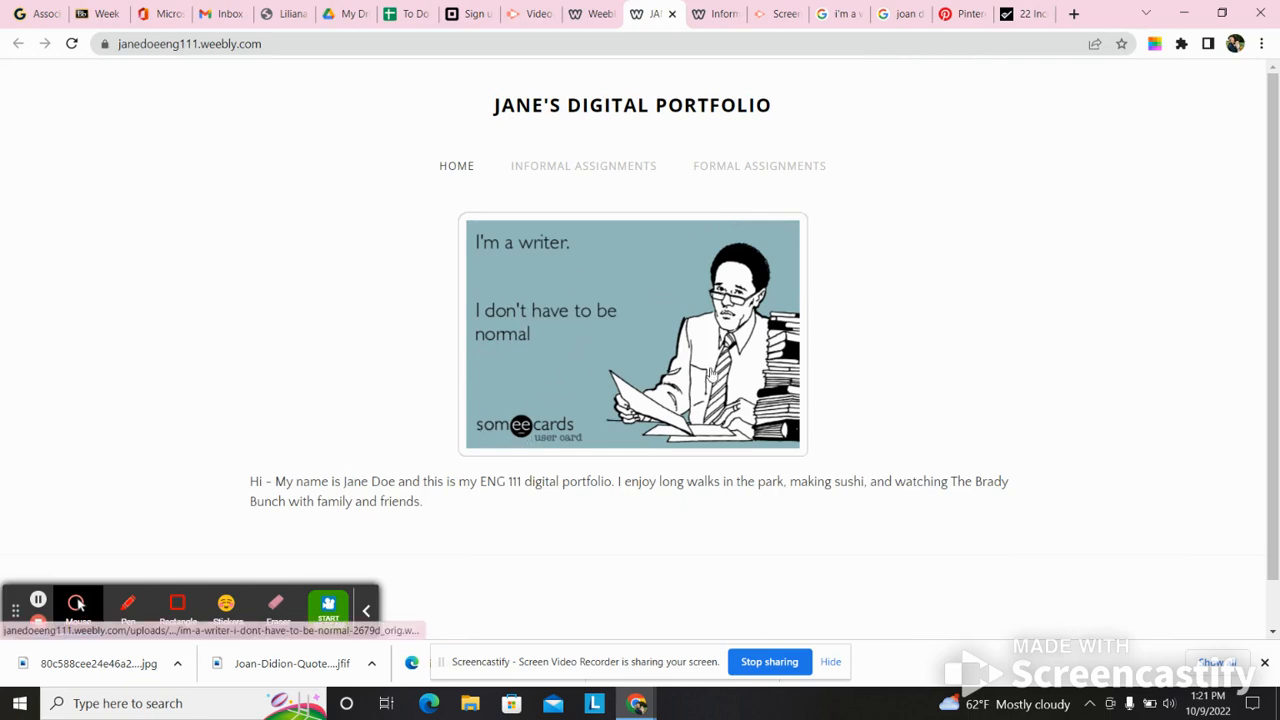
pyautogui.click(551, 164)
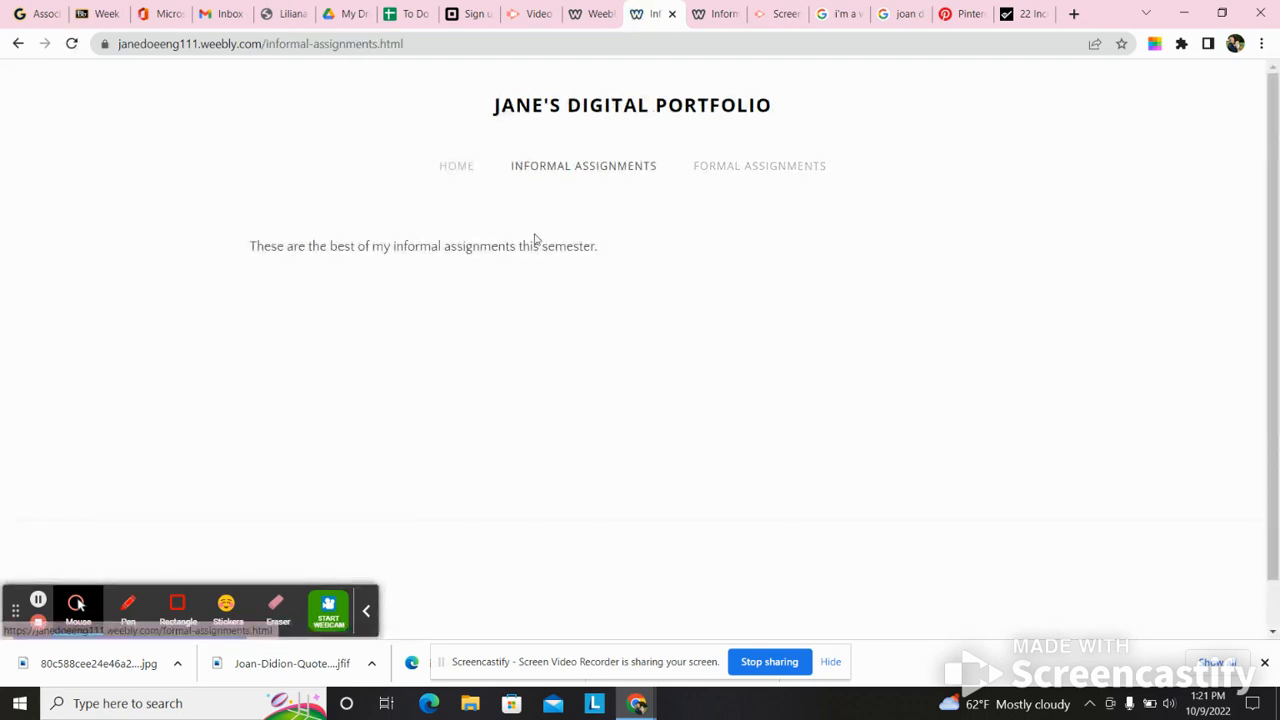
pyautogui.click(809, 163)
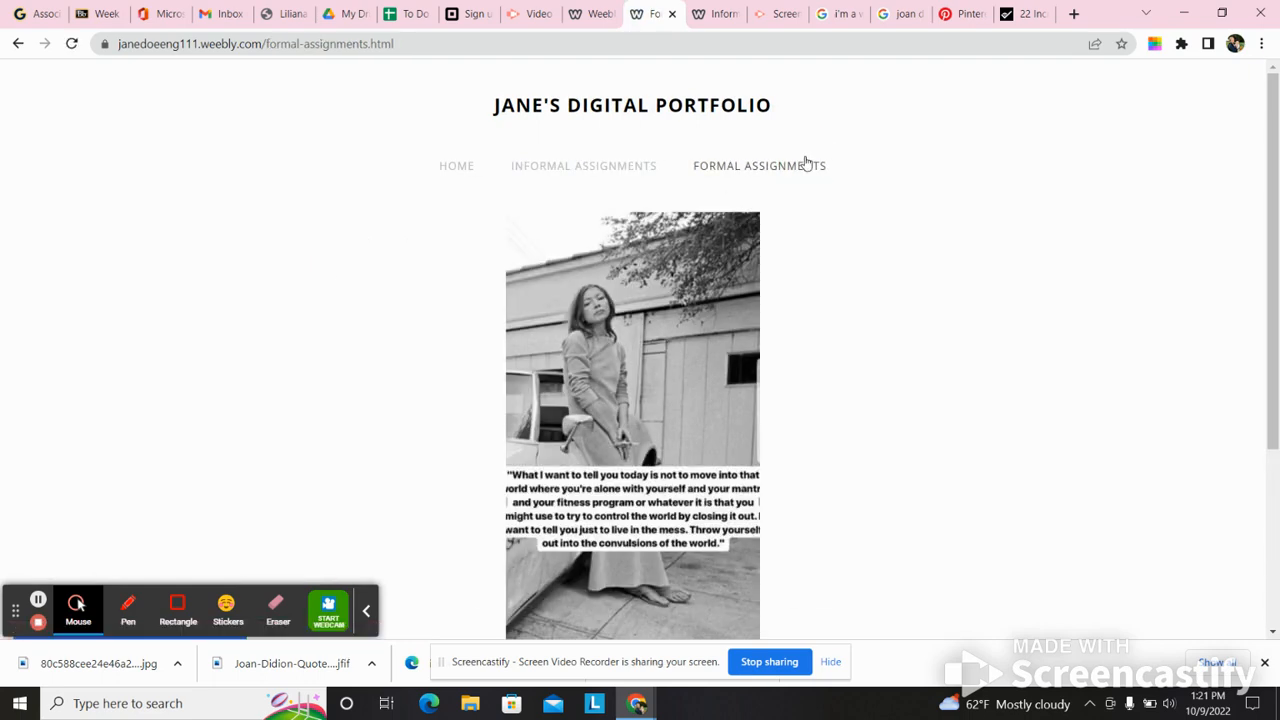
pyautogui.moveTo(1271, 84)
pyautogui.mouseDown()
pyautogui.moveTo(1264, 228)
pyautogui.moveTo(1264, 78)
pyautogui.mouseUp()
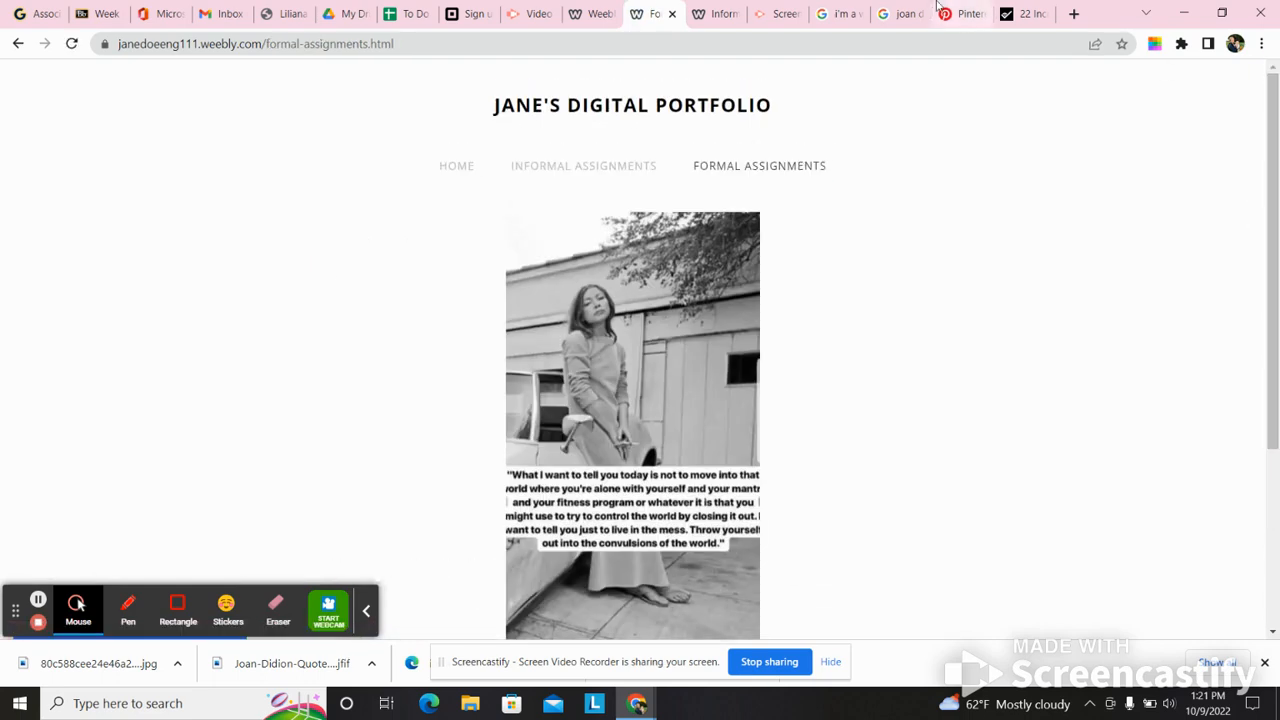
# - Close the browser tabs with the Goalcast quotes article, the Pinterest pin and the Joan Didion image search
pyautogui.click(1043, 20)
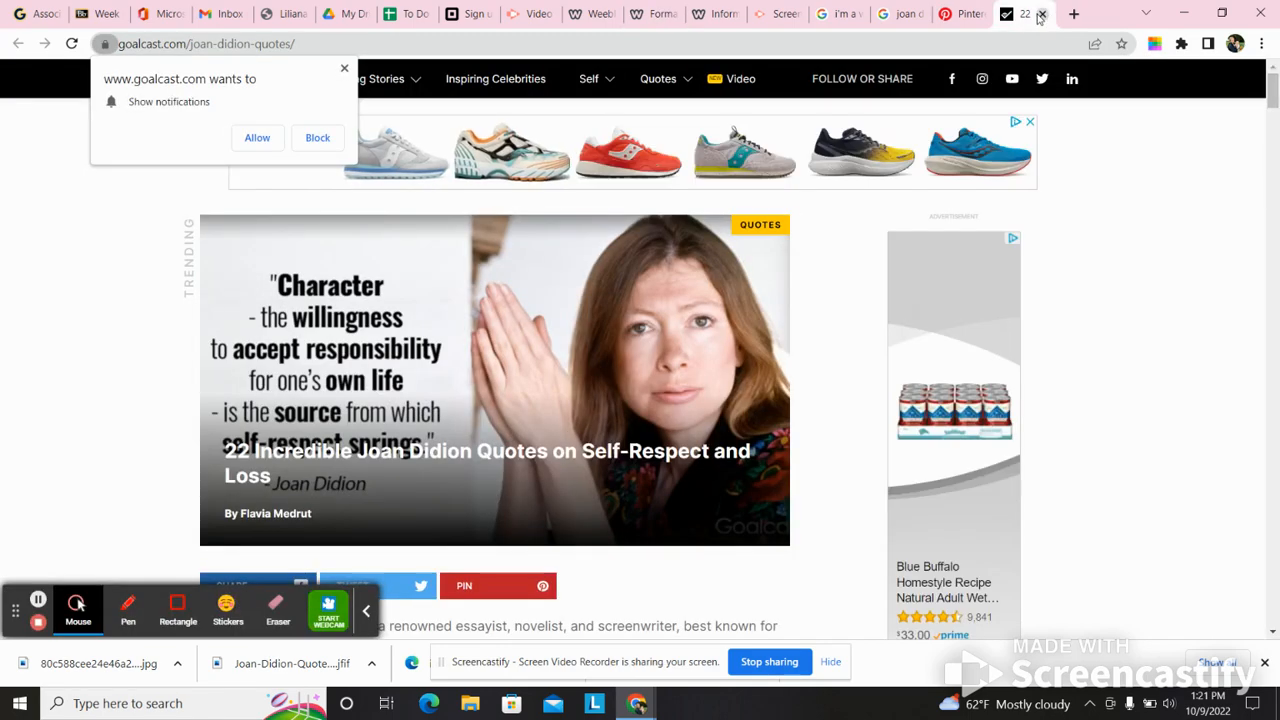
pyautogui.click(1041, 15)
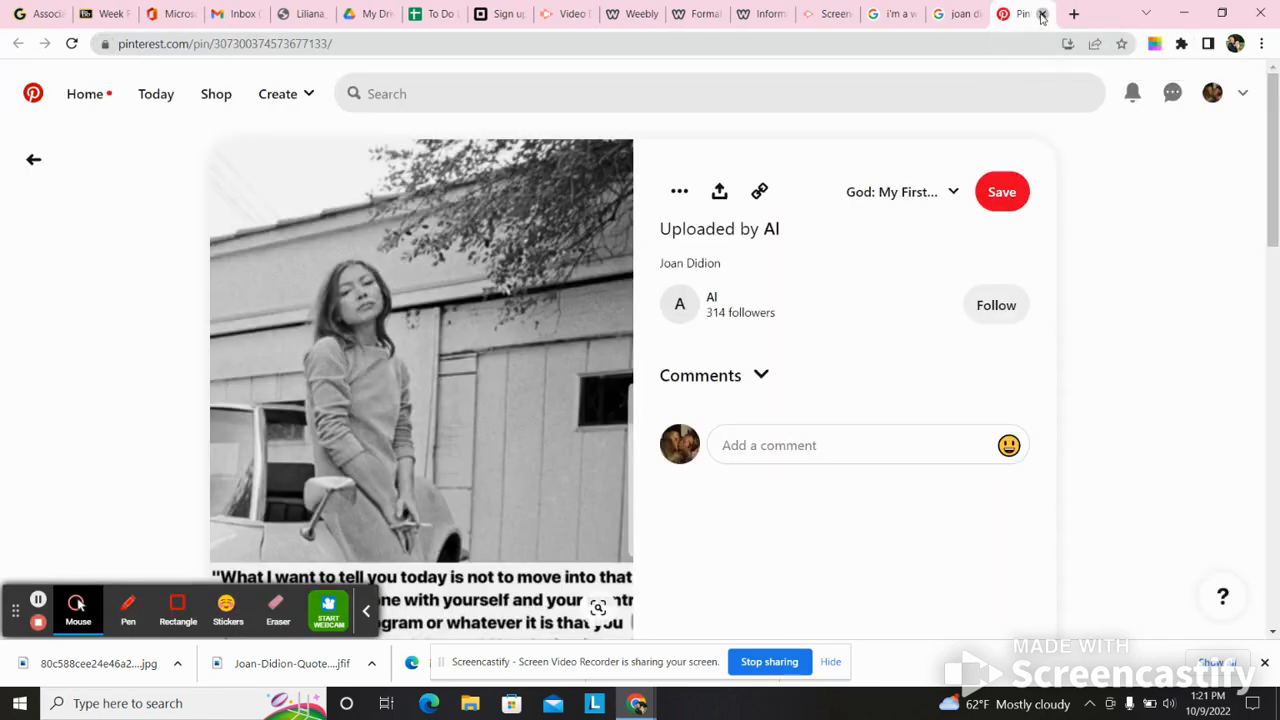
pyautogui.click(1041, 15)
pyautogui.click(1041, 15)
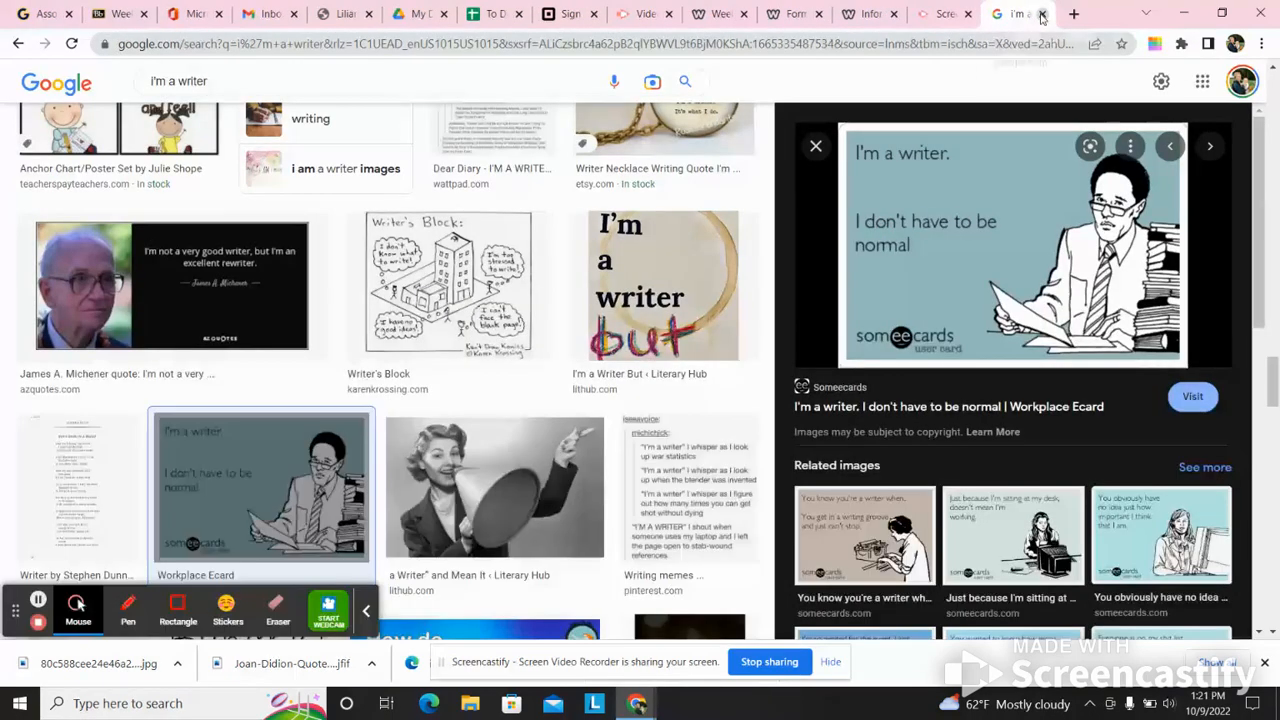
# - Return to the Weebly editor, dismiss the publishing confirmation and go to the list of site pages
pyautogui.click(660, 12)
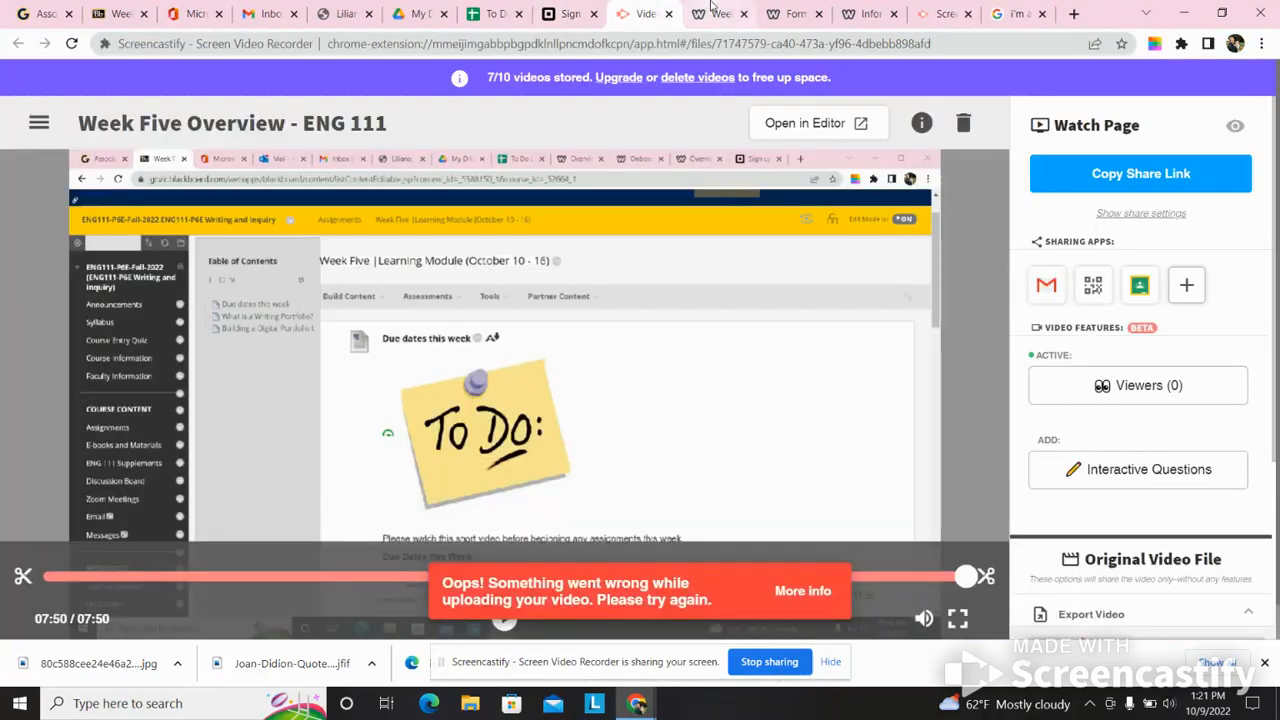
pyautogui.click(712, 10)
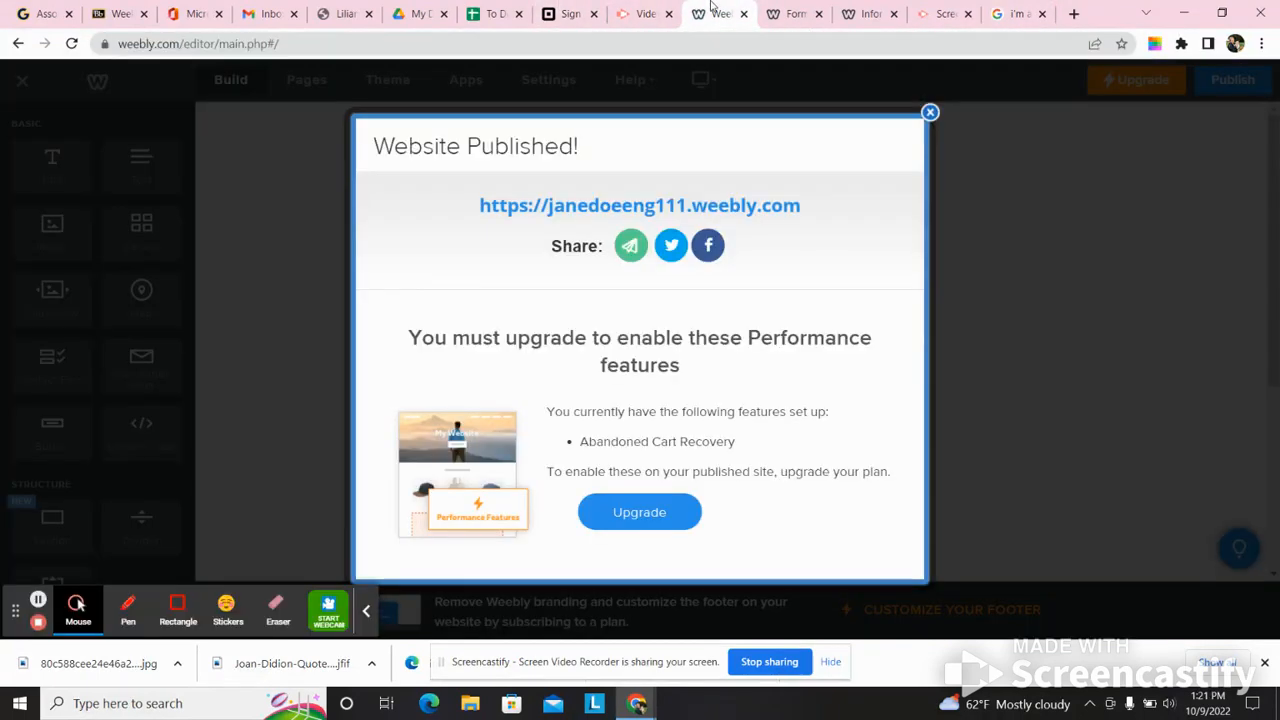
pyautogui.click(929, 116)
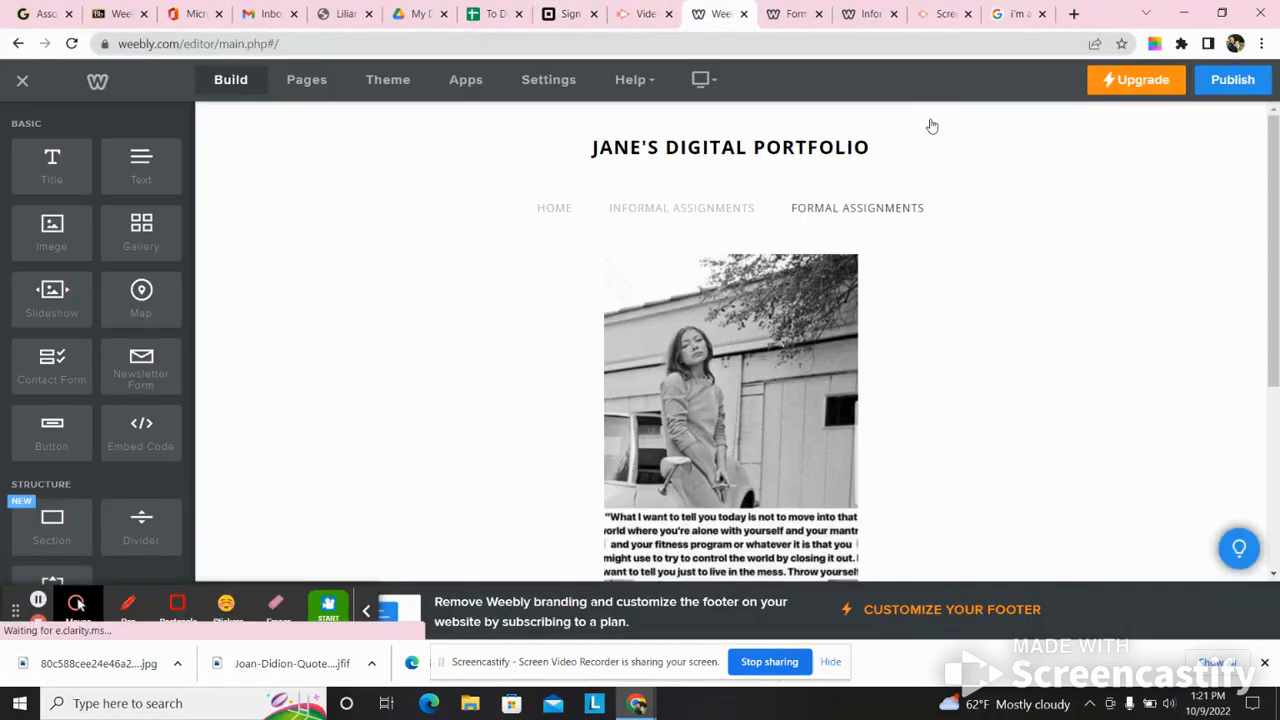
pyautogui.click(305, 86)
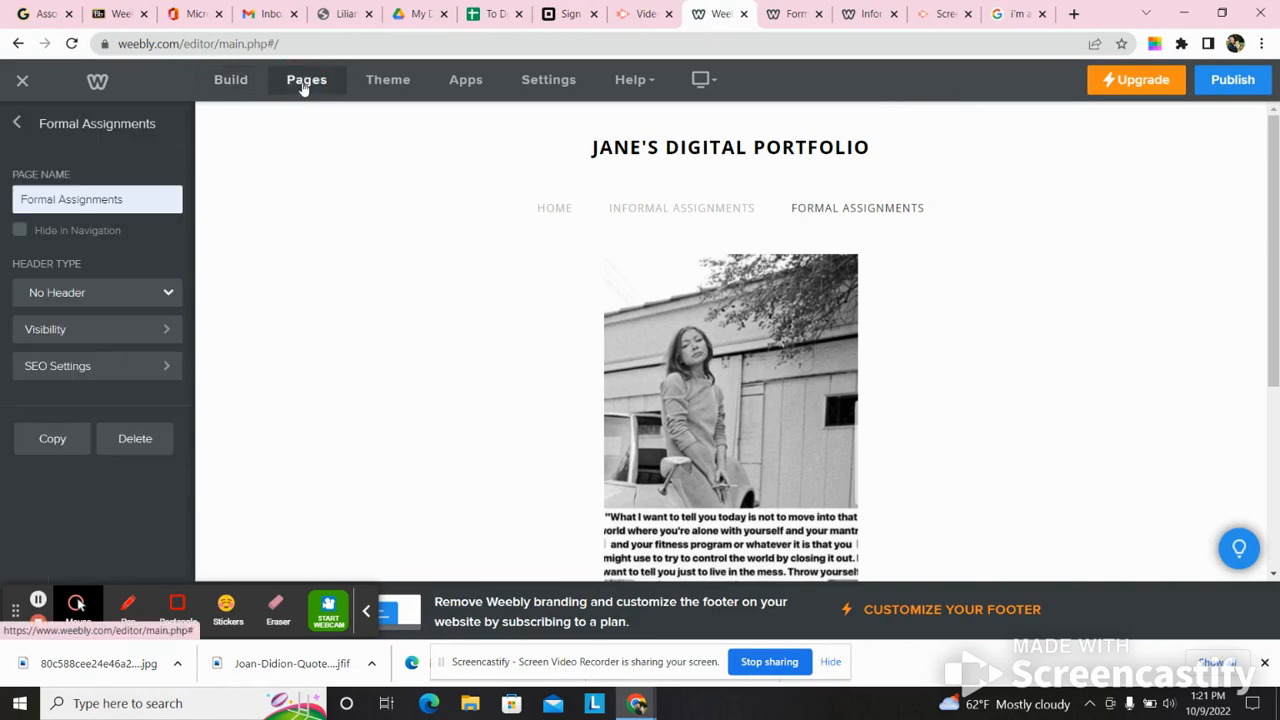
pyautogui.click(17, 125)
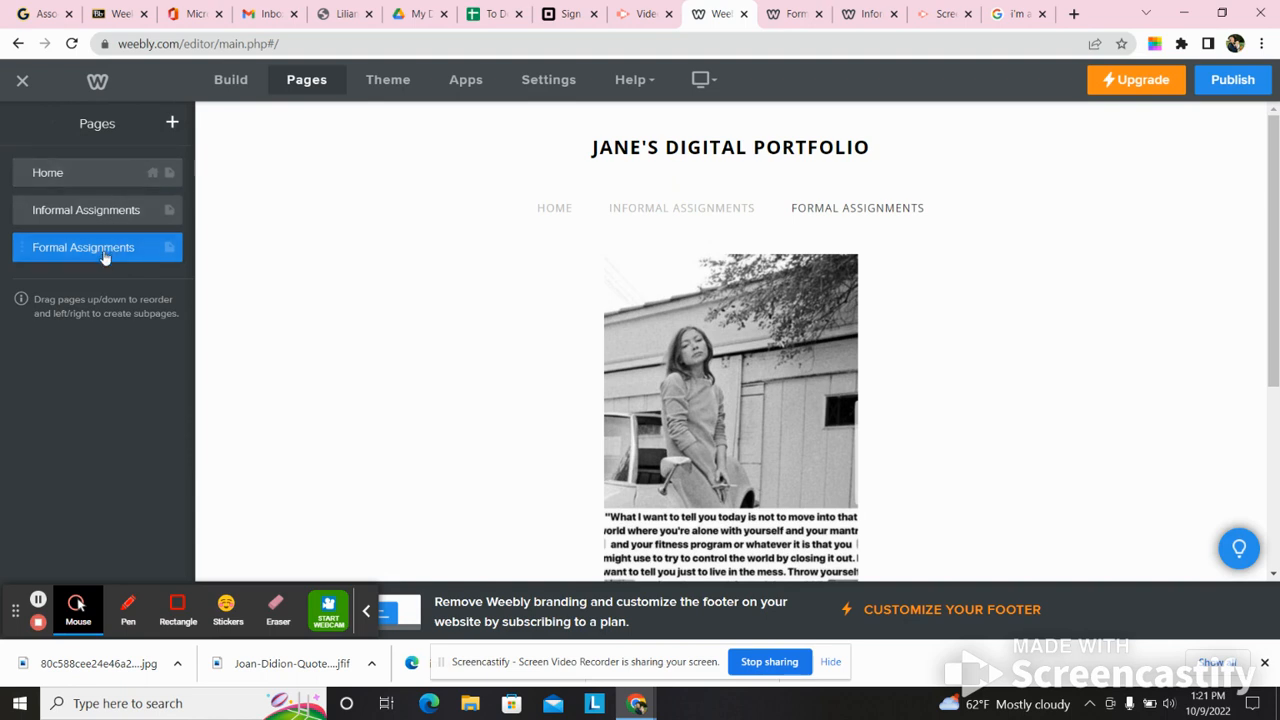
# - Add a new standard page named "Final Exam" to the site
pyautogui.click(172, 125)
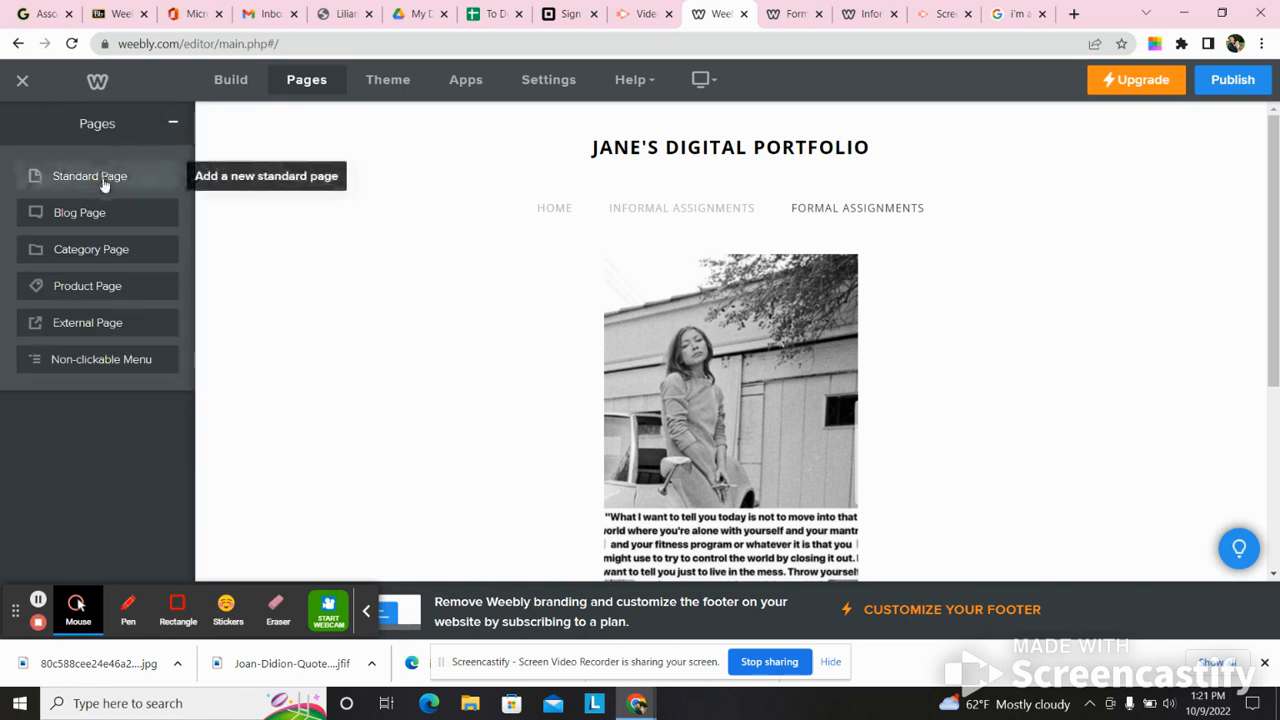
pyautogui.click(104, 184)
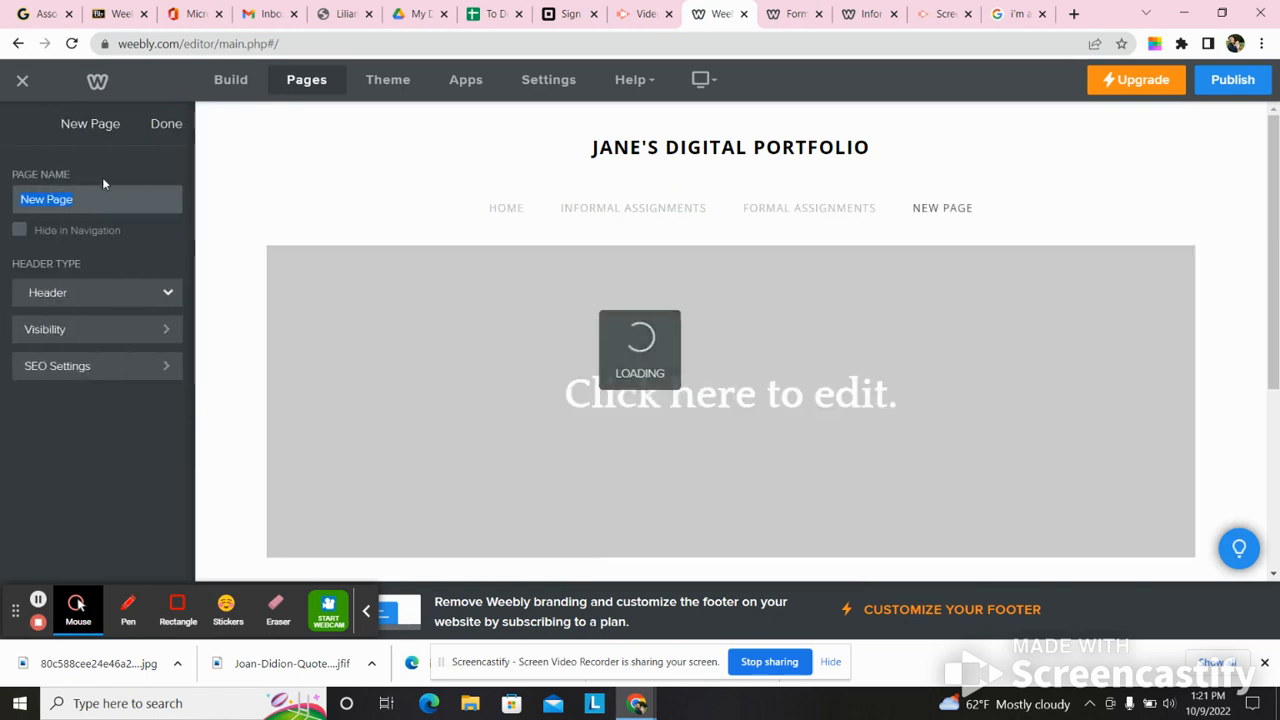
pyautogui.write('Final Exam')
pyautogui.click(166, 124)
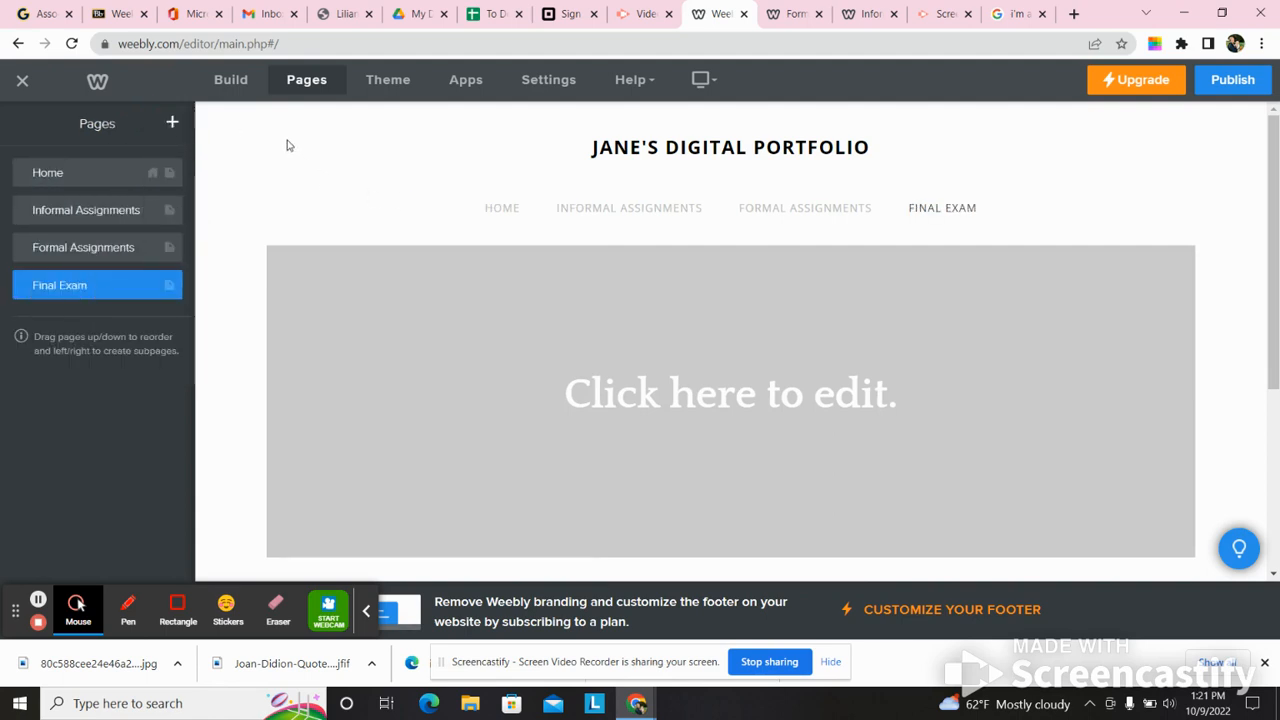
# - Delete the placeholder title from the Final Exam page's header banner
pyautogui.click(230, 80)
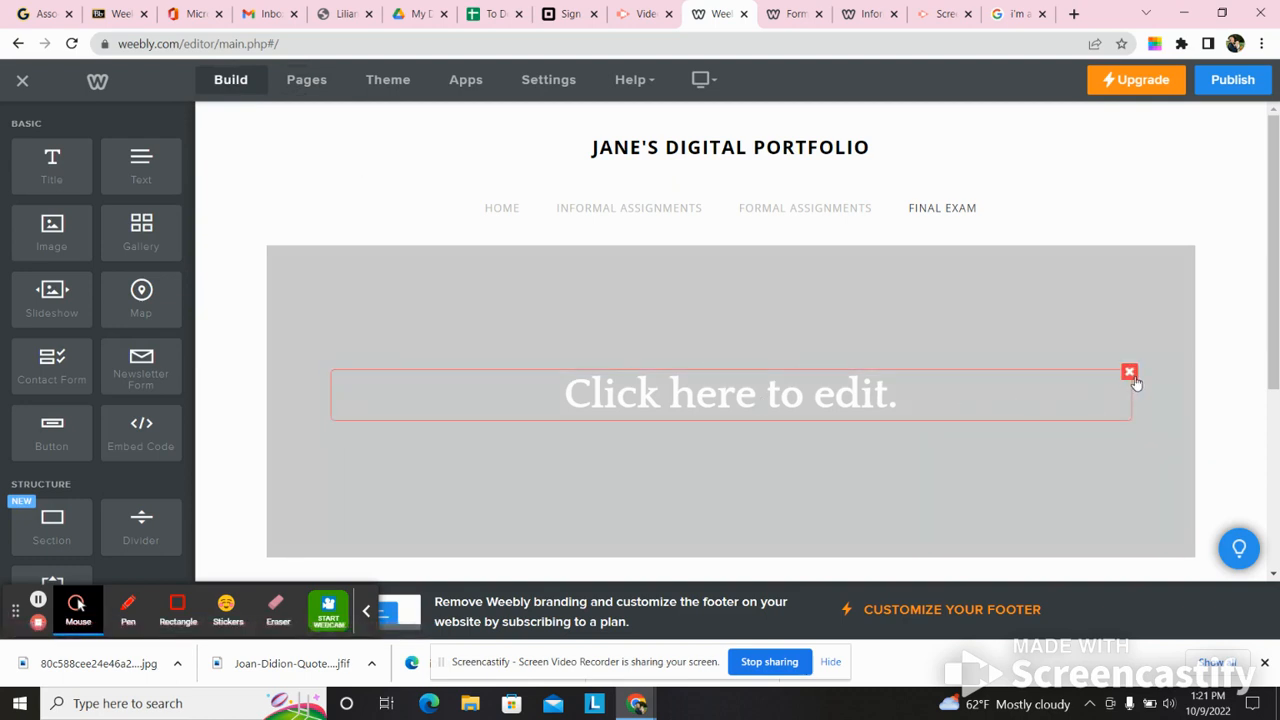
pyautogui.click(1129, 372)
pyautogui.click(1113, 323)
# - Add a text block to the empty area below the Final Exam header reading "This is my final exam."
pyautogui.moveTo(1278, 229); pyautogui.dragTo(1279, 468)
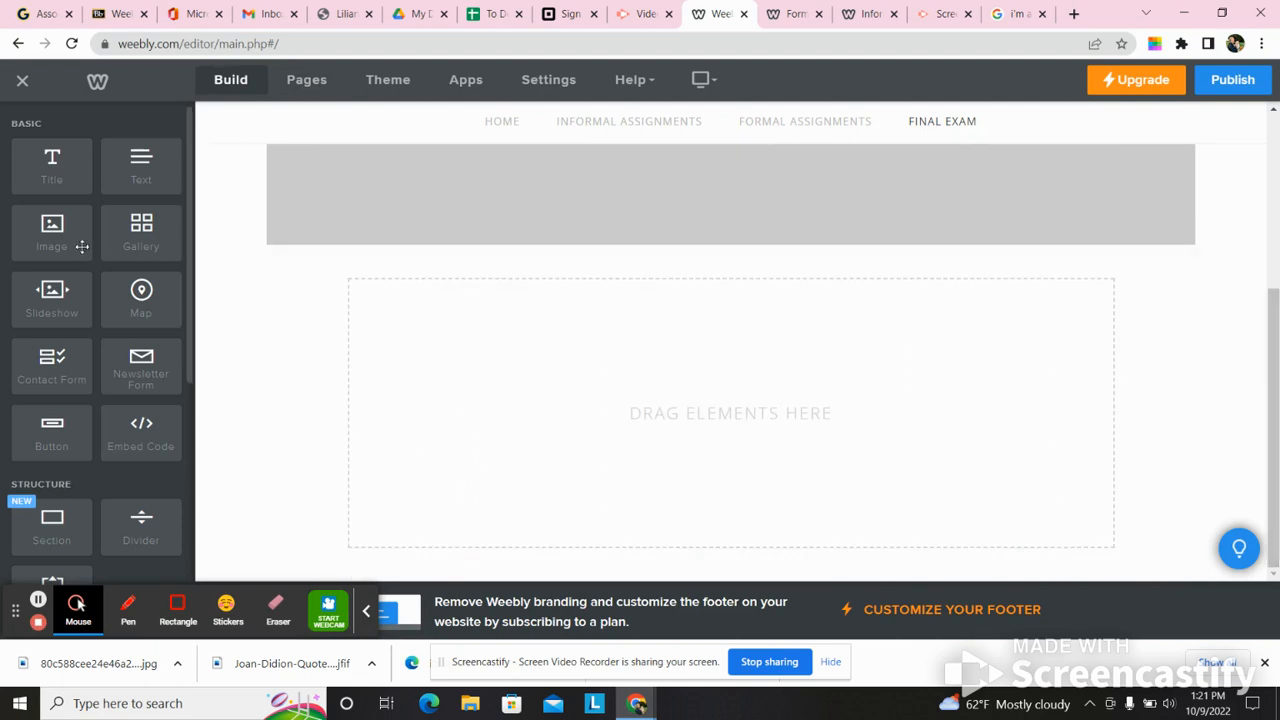
pyautogui.moveTo(141, 166); pyautogui.dragTo(506, 386)
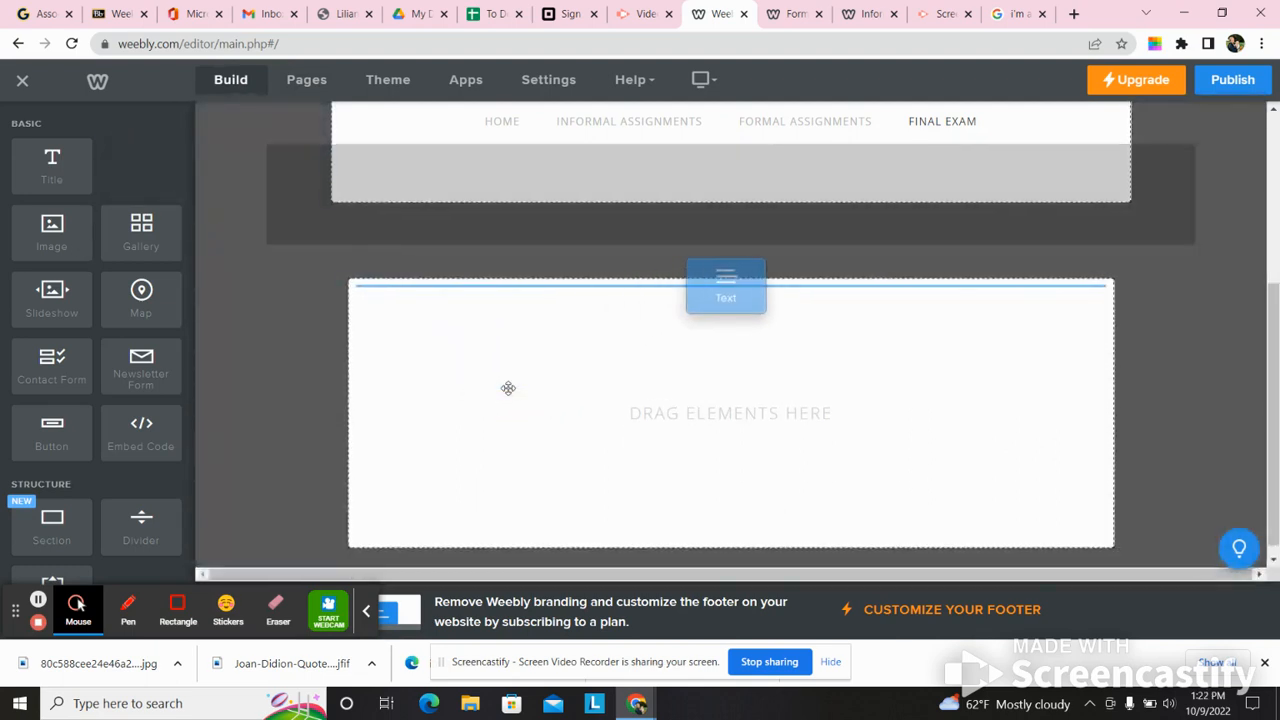
pyautogui.click(455, 287)
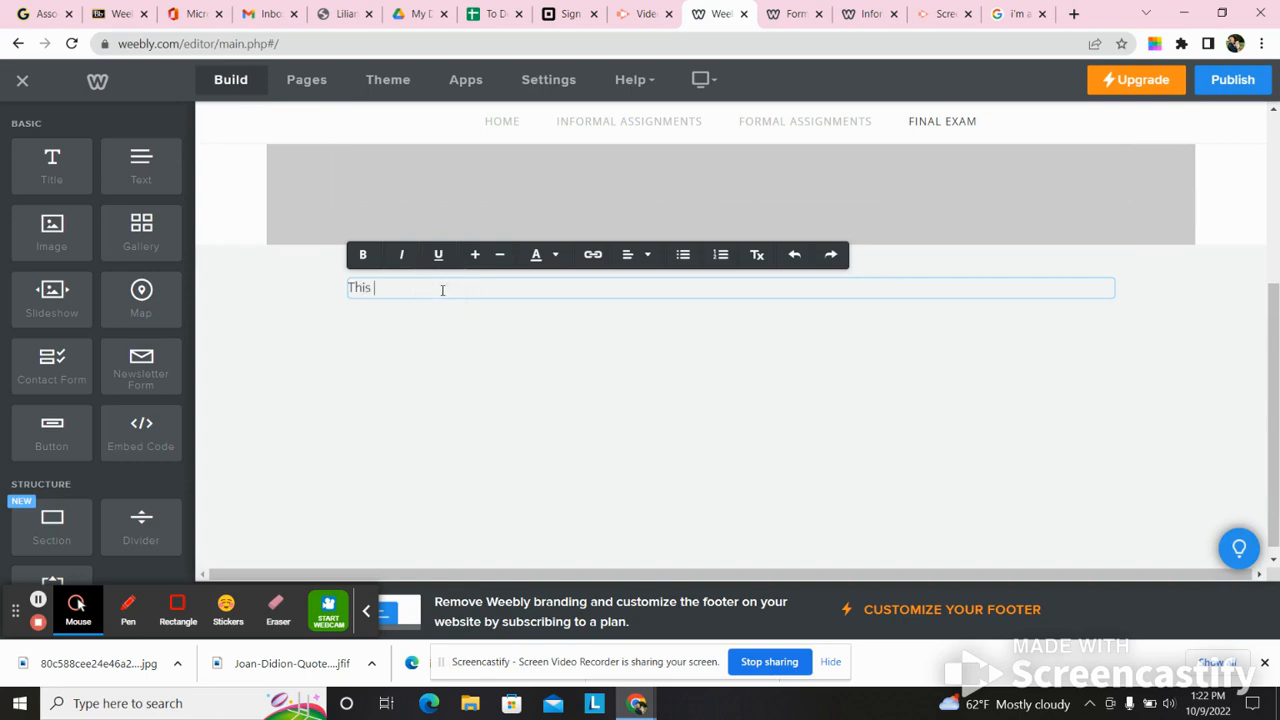
pyautogui.write('This is f')
pyautogui.write('y final exam.')
pyautogui.click(443, 306)
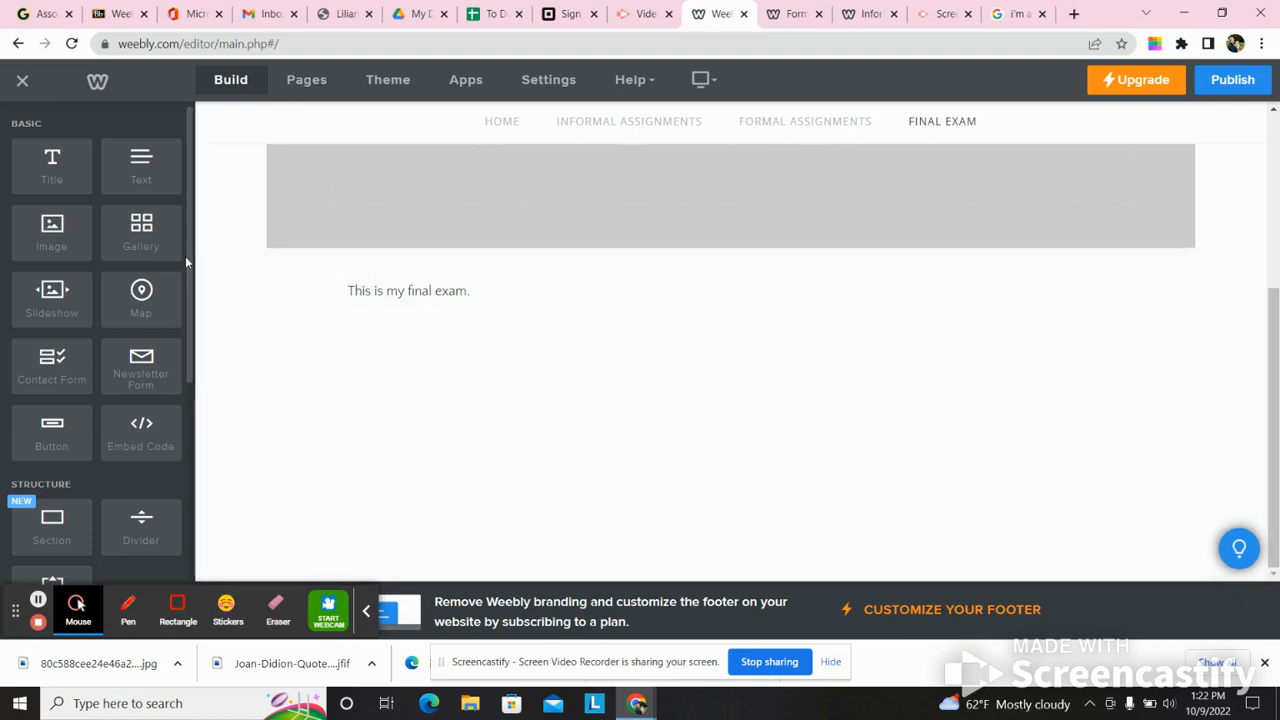
# - Add a file upload element directly below the "This is my final exam." text
pyautogui.moveTo(192, 258); pyautogui.dragTo(196, 462)
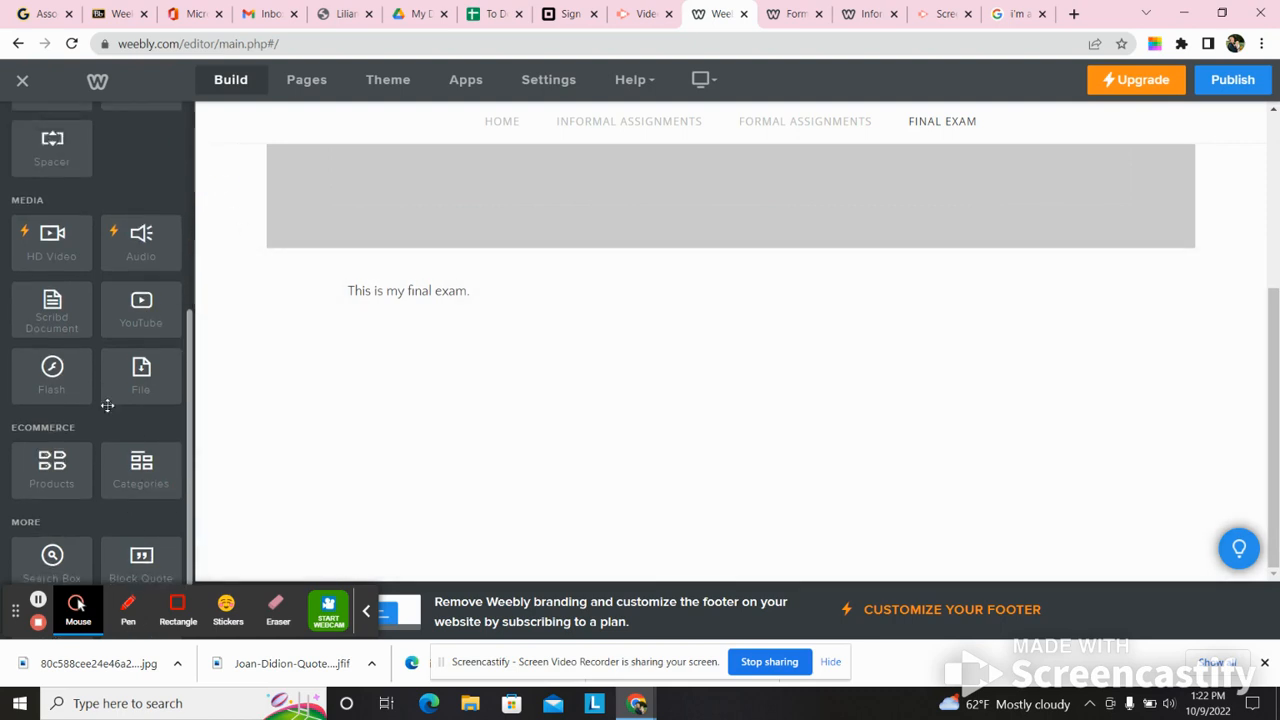
pyautogui.scroll(3, 157, 369)
pyautogui.moveTo(187, 388); pyautogui.dragTo(467, 384)
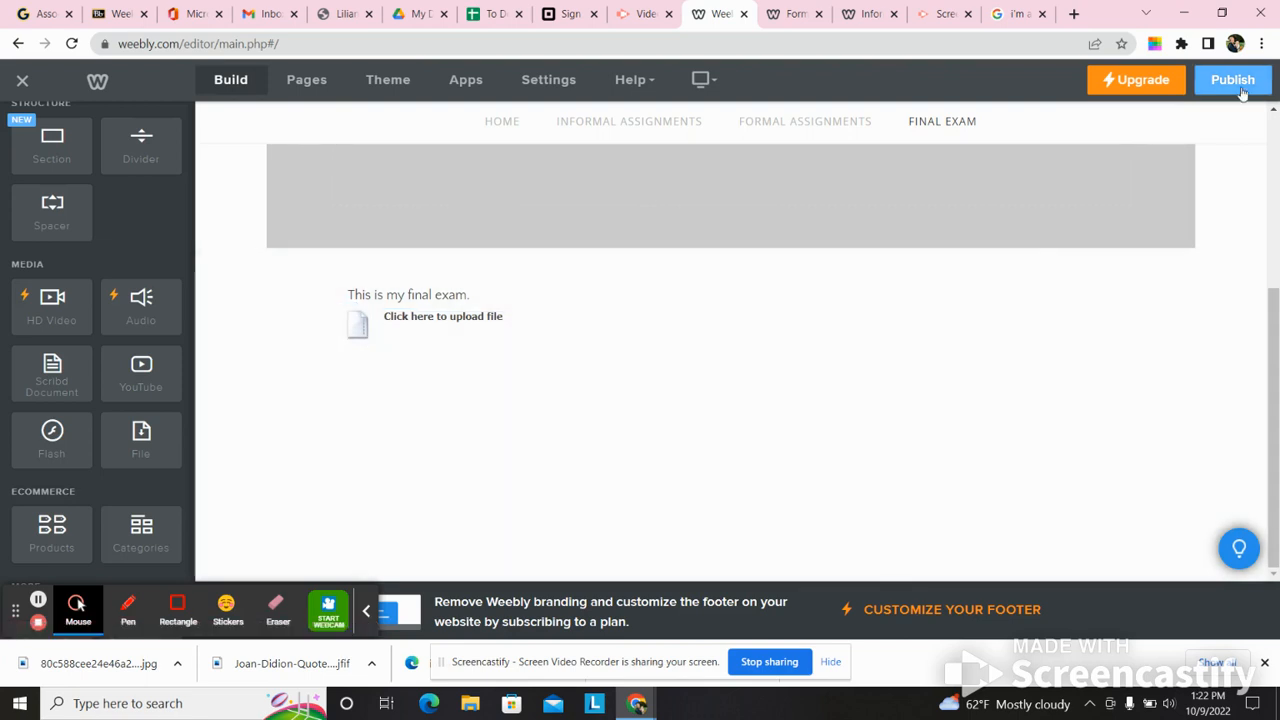
# - Publish the site with the Final Exam page and open the live version at janedoeeng111.weebly.com
pyautogui.click(1236, 84)
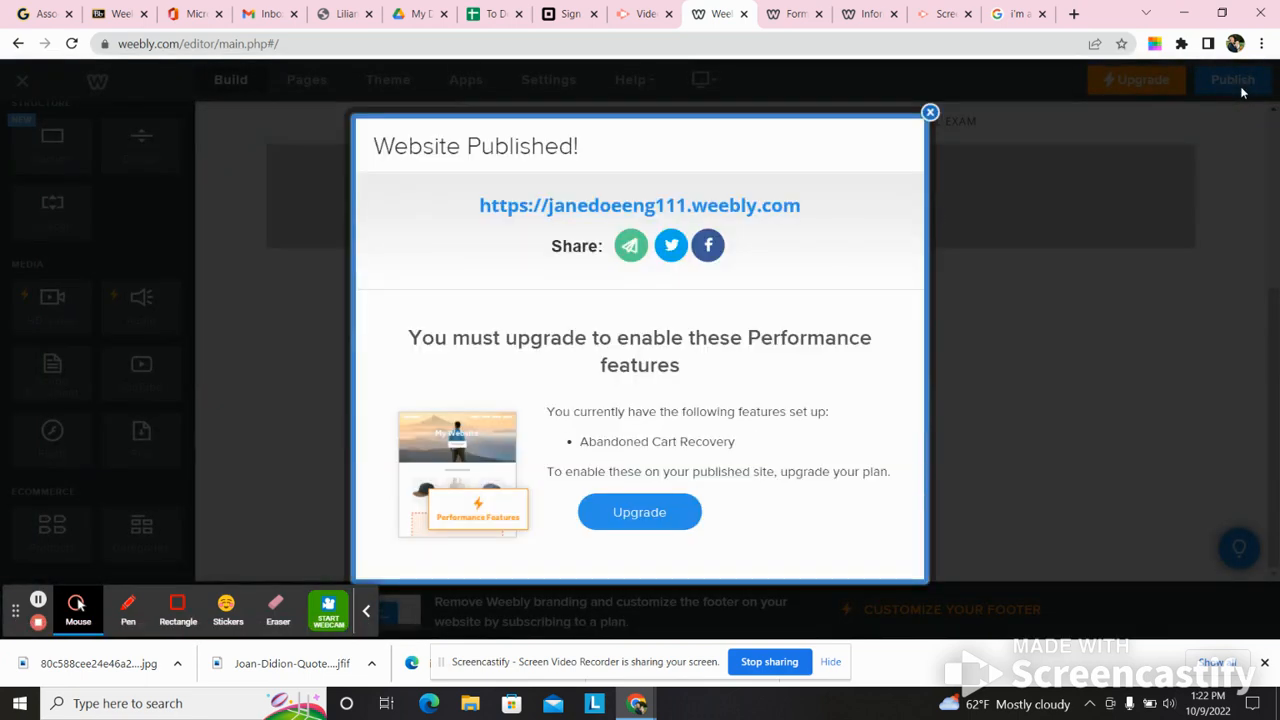
pyautogui.click(758, 205)
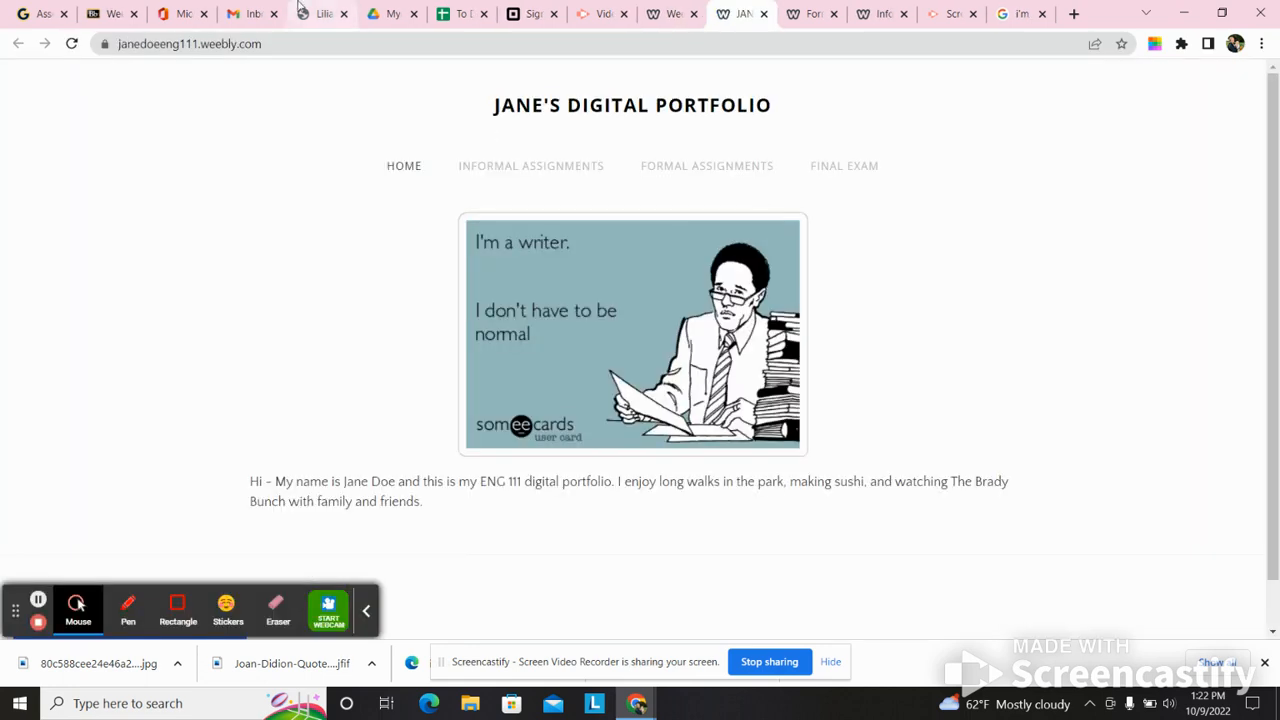
pyautogui.click(268, 44)
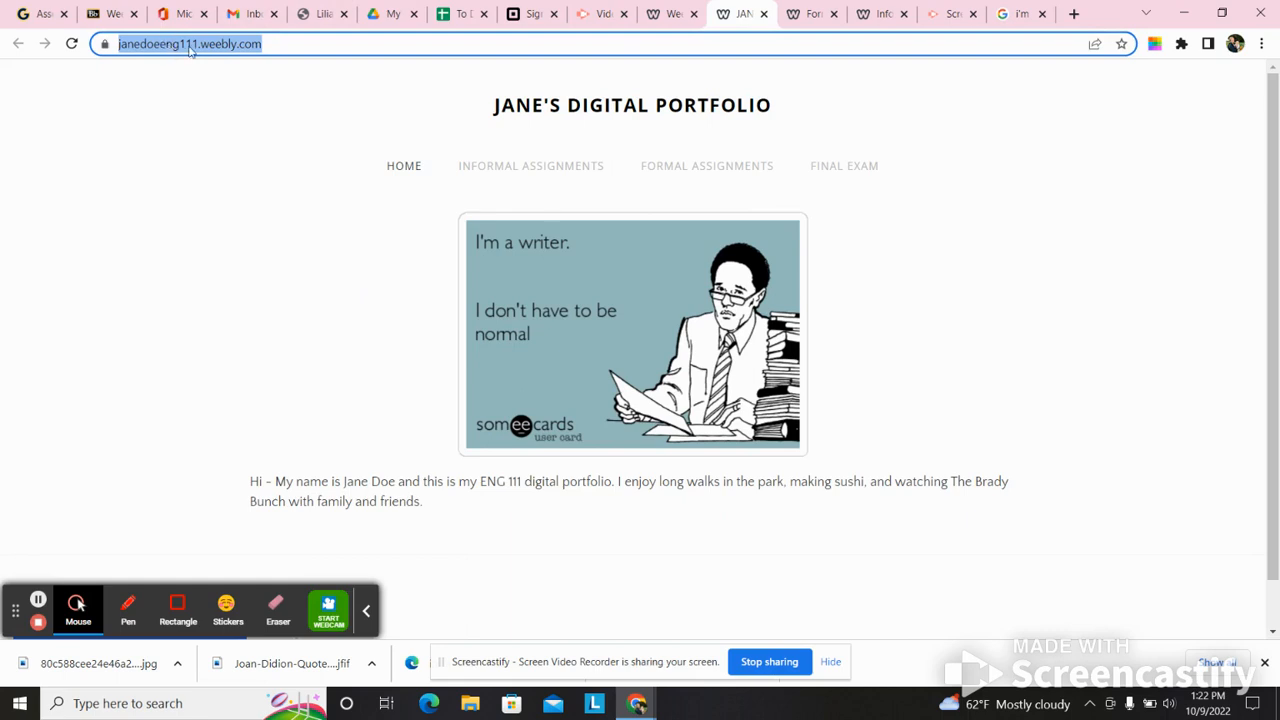
# - Review the live site's Informal Assignments, Formal Assignments and Final Exam pages, ending on the Home page
pyautogui.click(545, 170)
pyautogui.click(690, 170)
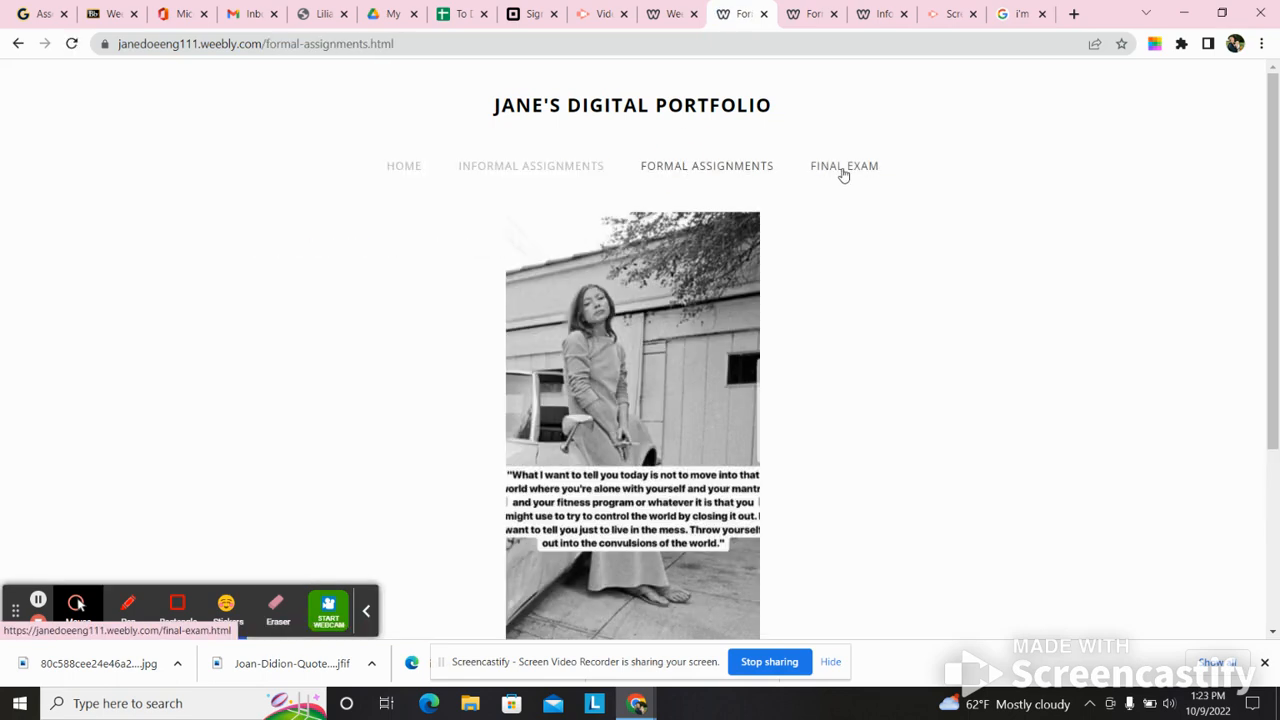
pyautogui.click(843, 172)
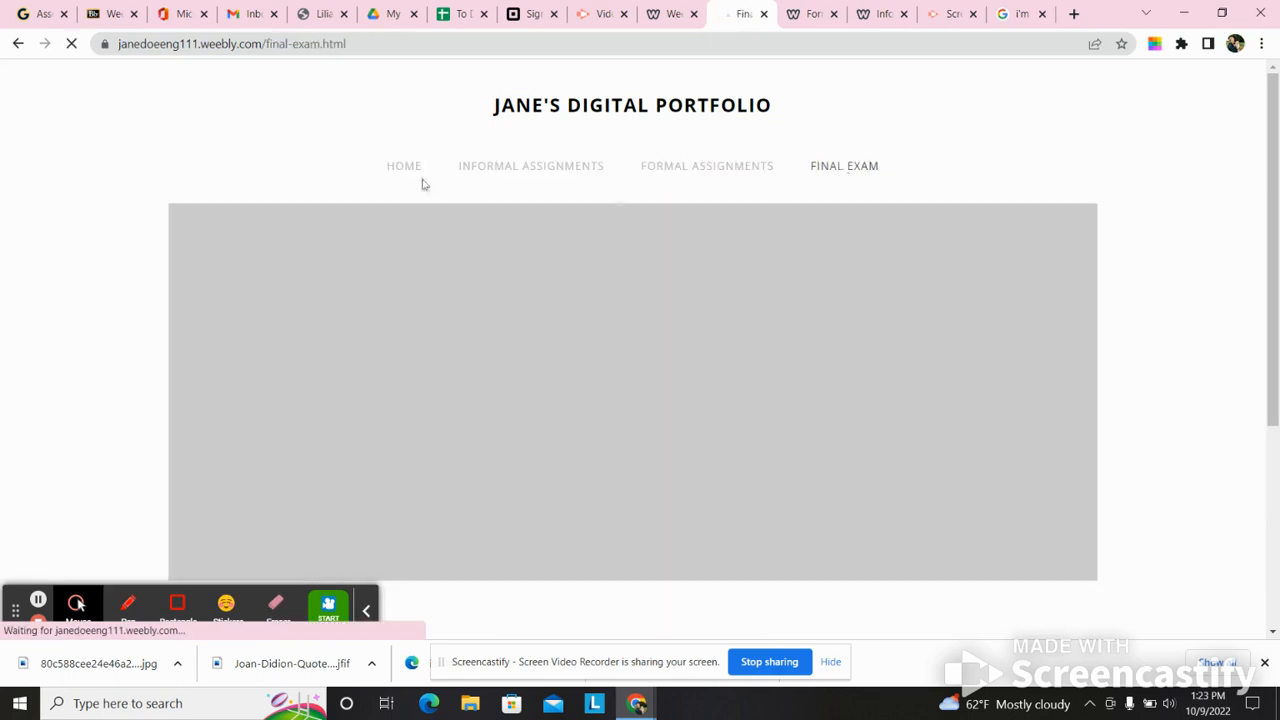
pyautogui.click(408, 166)
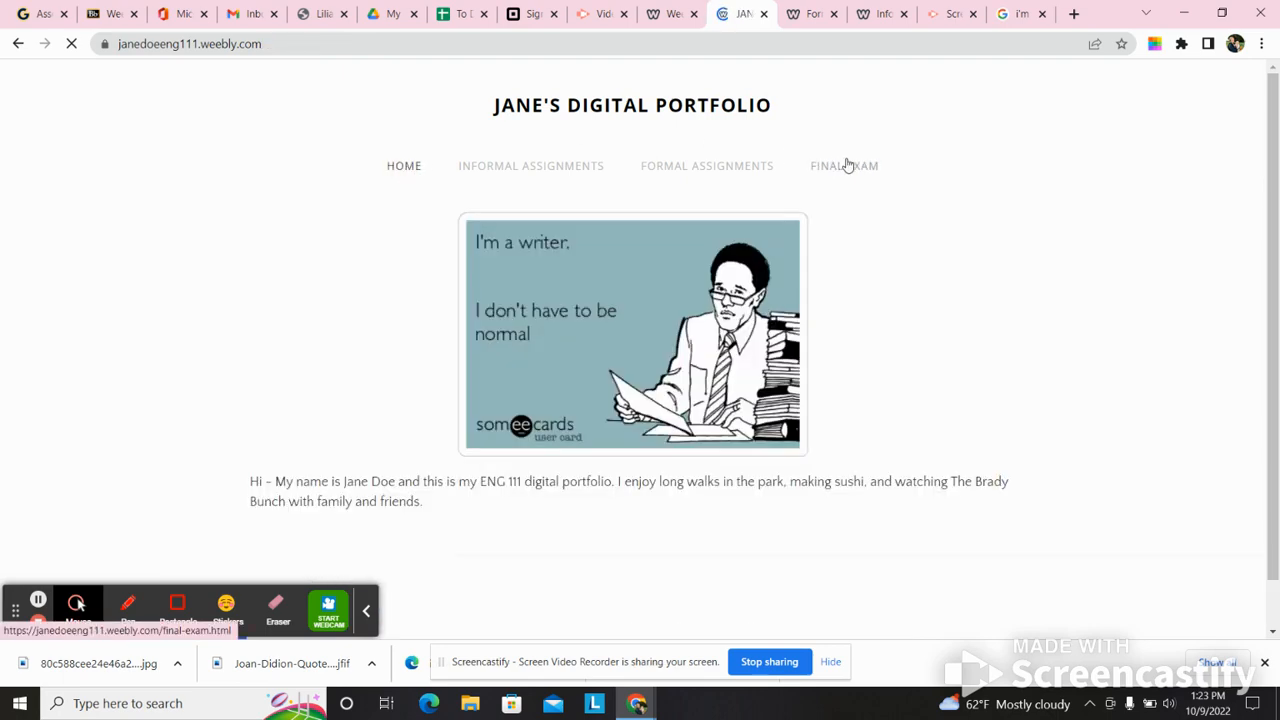
pyautogui.click(848, 166)
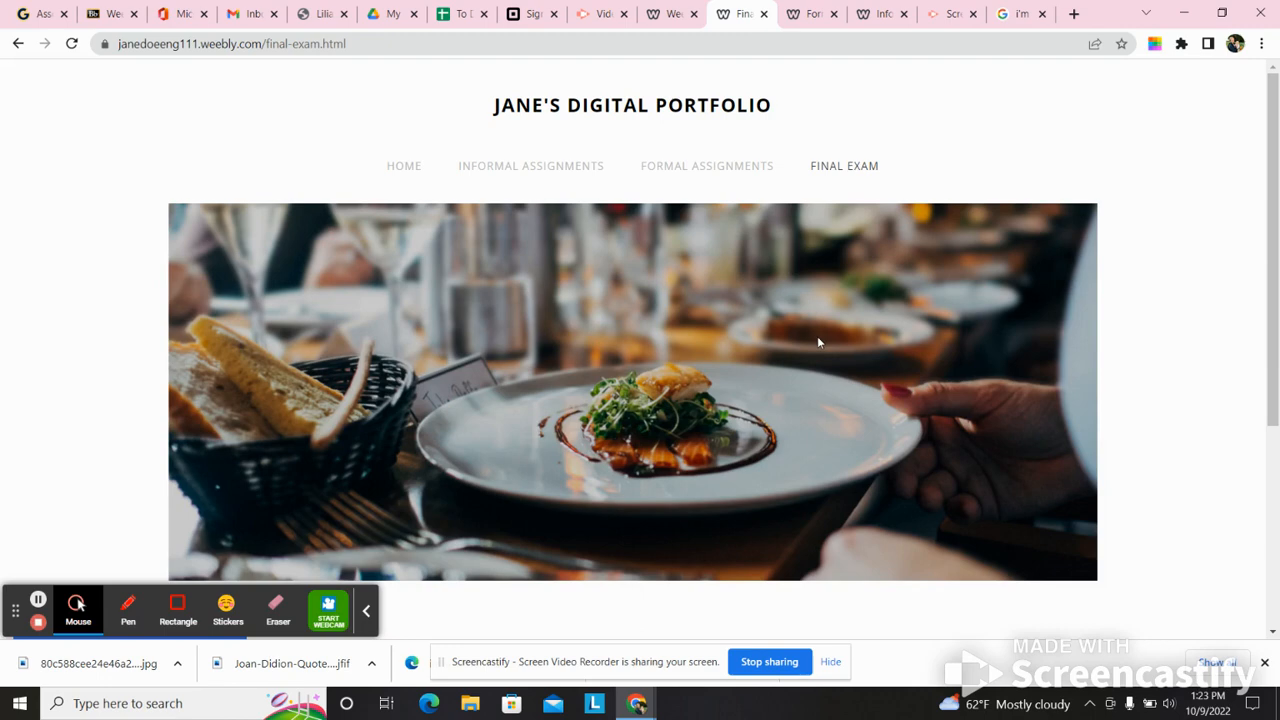
pyautogui.moveTo(1268, 343); pyautogui.dragTo(1277, 370)
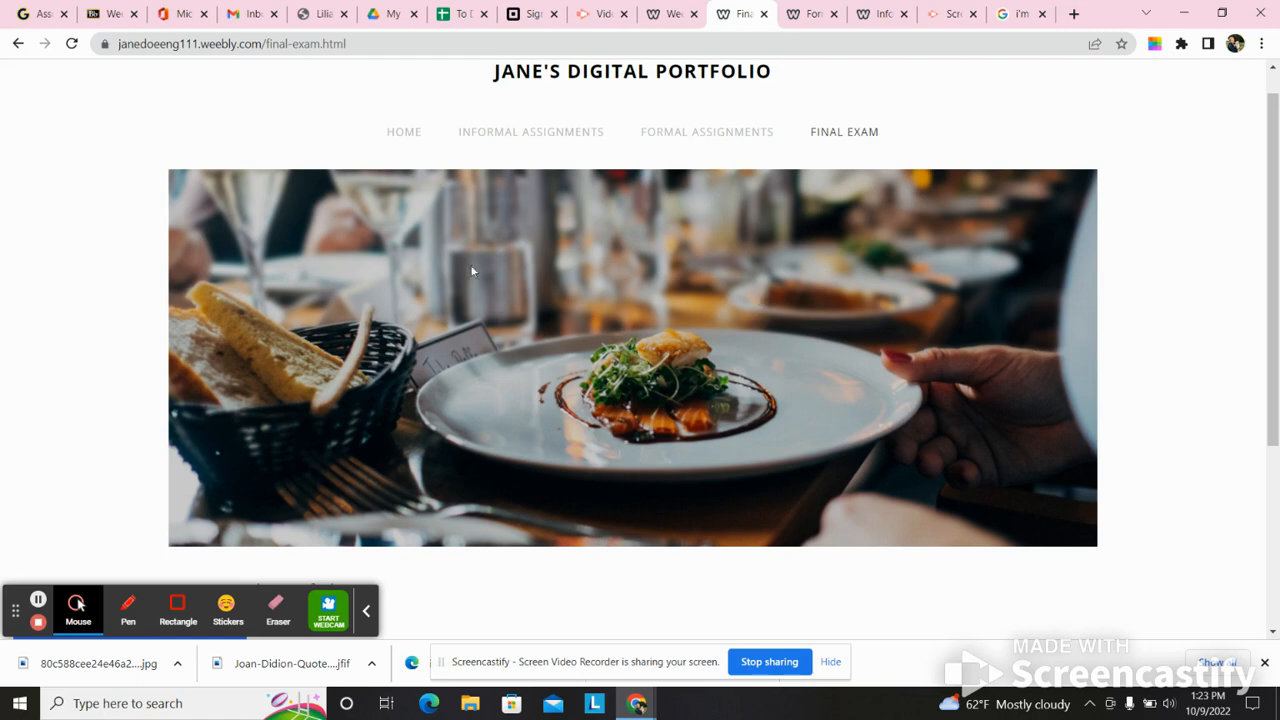
pyautogui.click(406, 132)
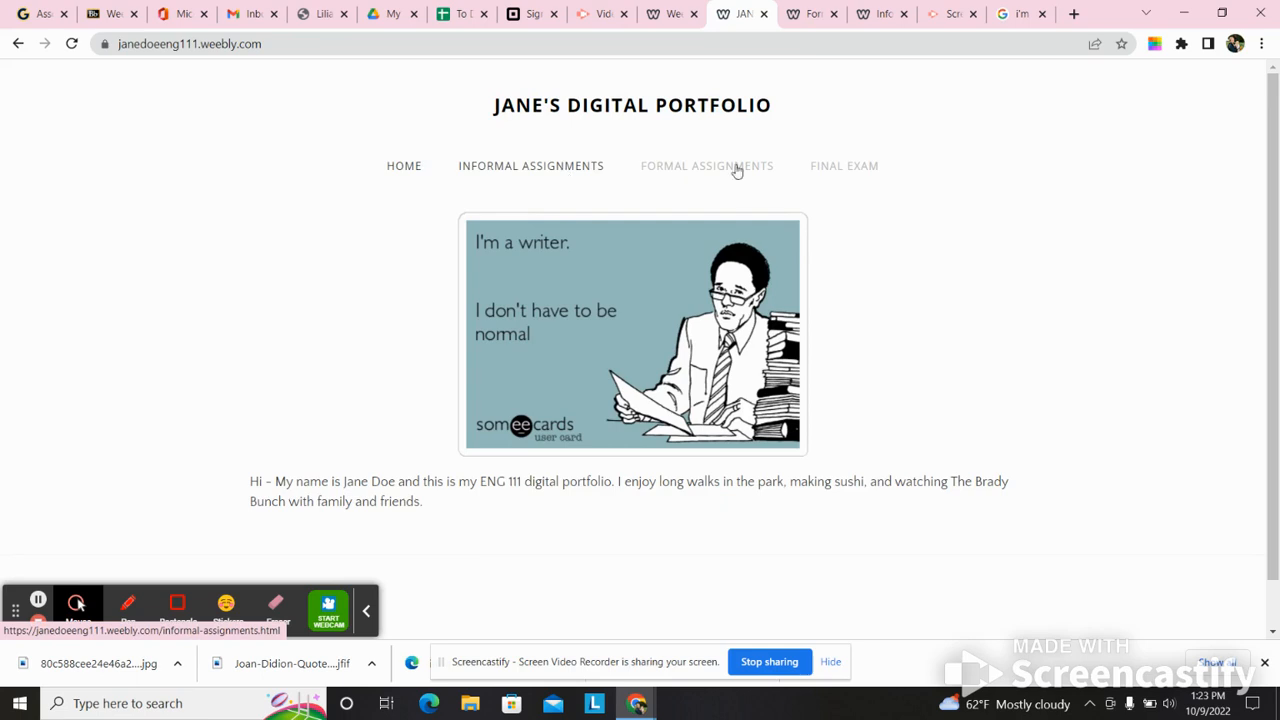
# - Close the browser's downloads bar and switch to the Gmail inbox
pyautogui.click(1264, 664)
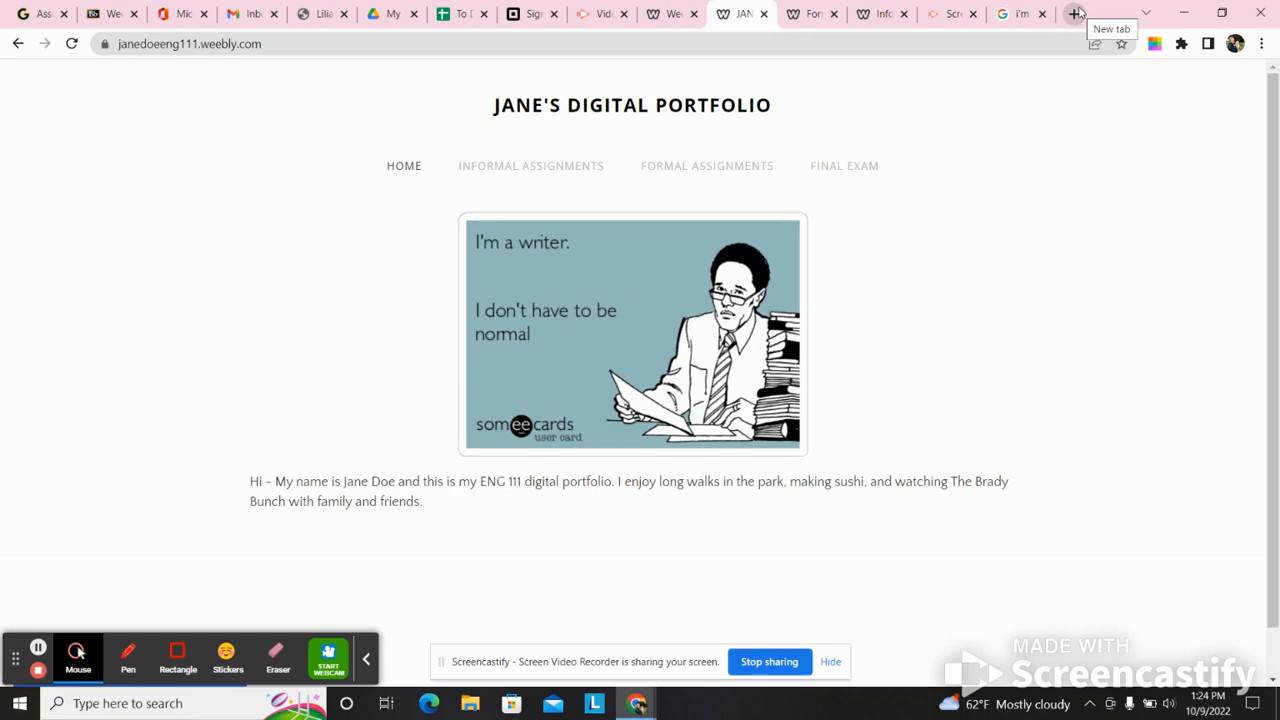
pyautogui.click(248, 10)
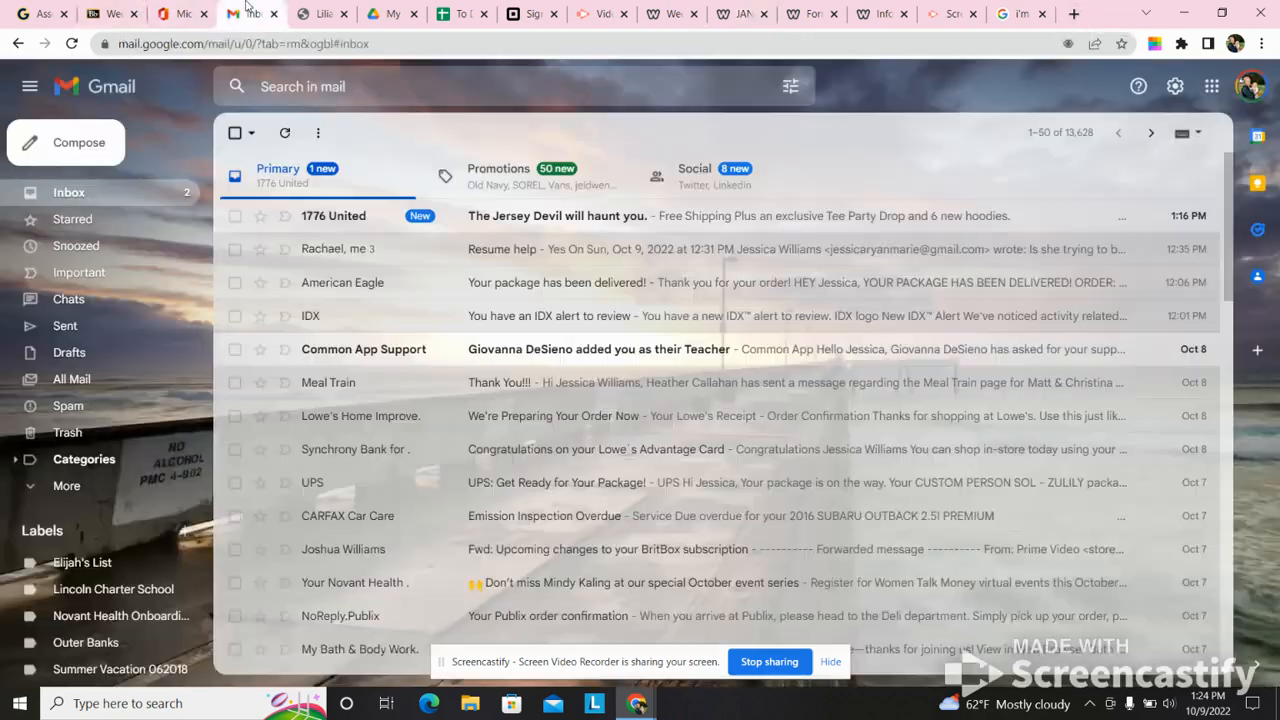
# - Start a new email message and open the digital teaching portfolio linked in its signature
pyautogui.click(62, 146)
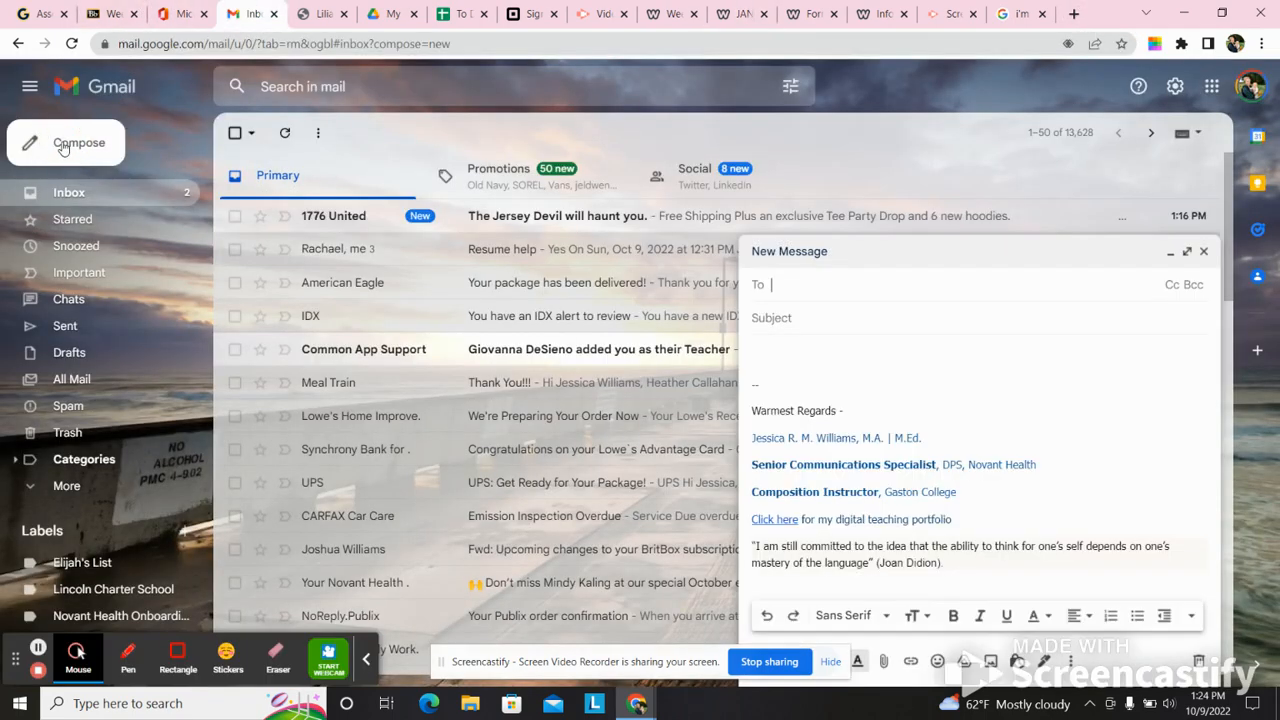
pyautogui.click(767, 519)
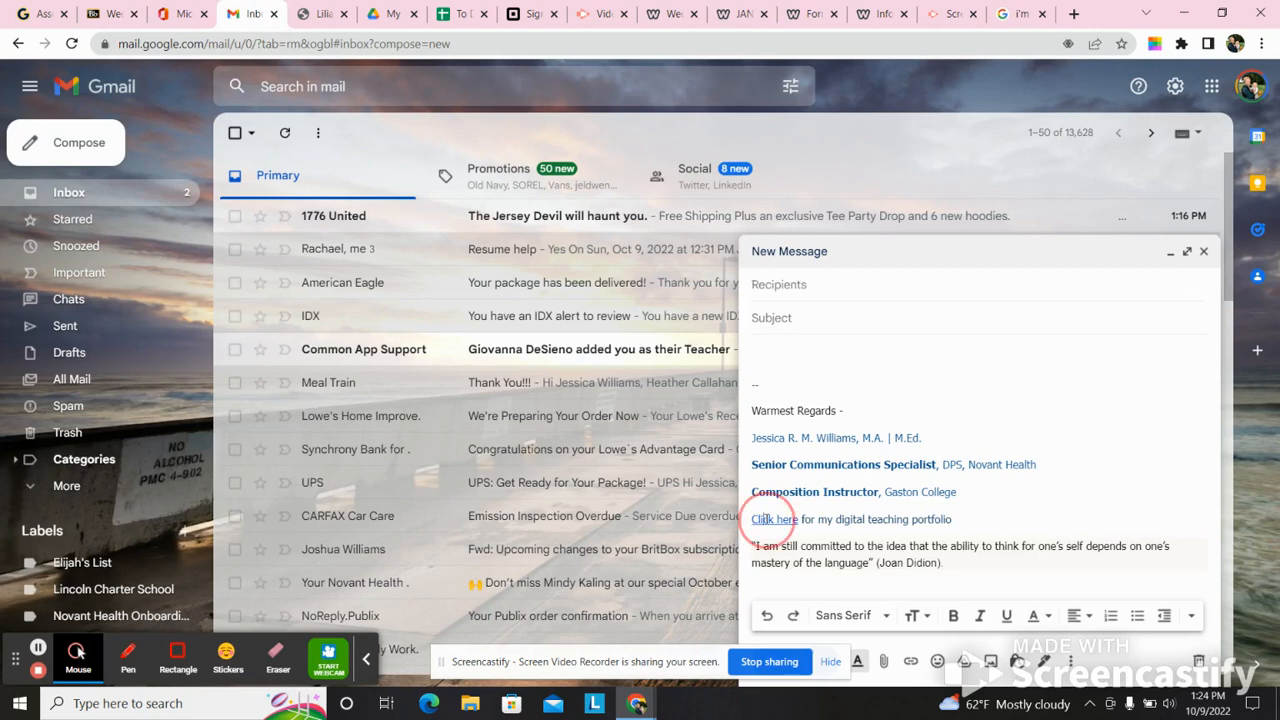
pyautogui.click(907, 539)
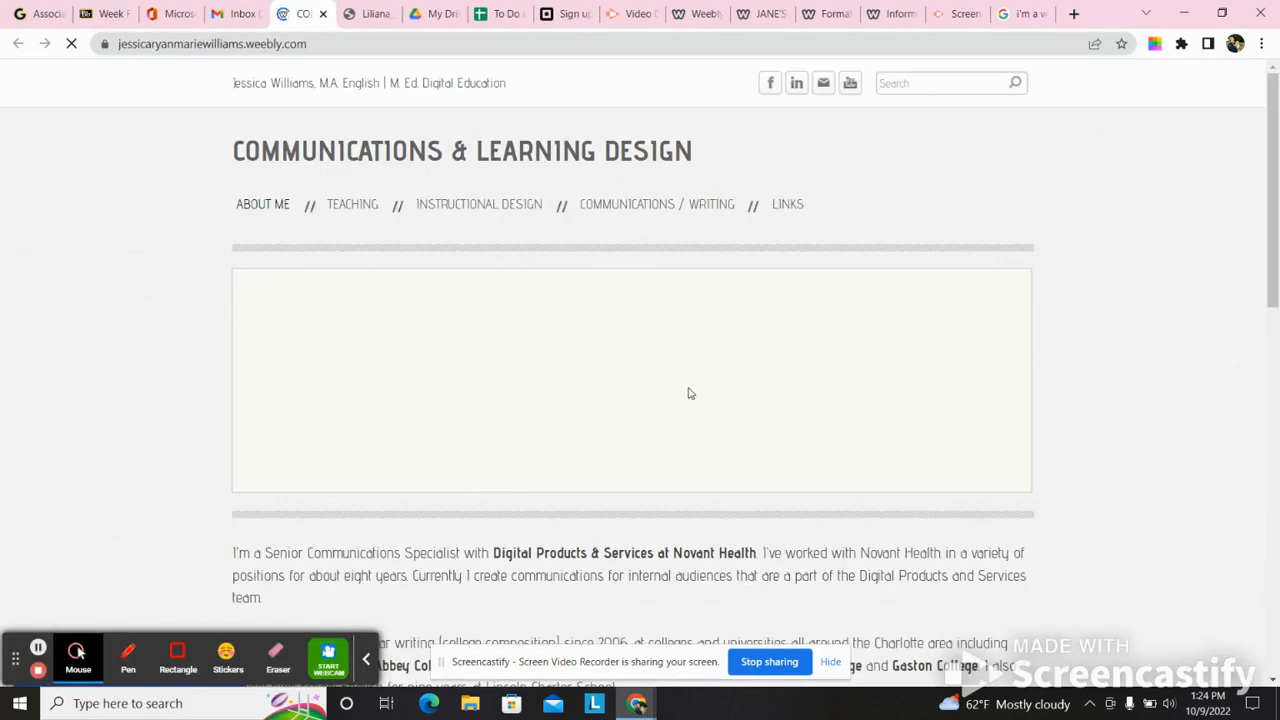
# - Look through the teaching portfolio's About Me, Instructional Design and Education pages as an example of a finished site
pyautogui.moveTo(1272, 190); pyautogui.dragTo(1264, 128)
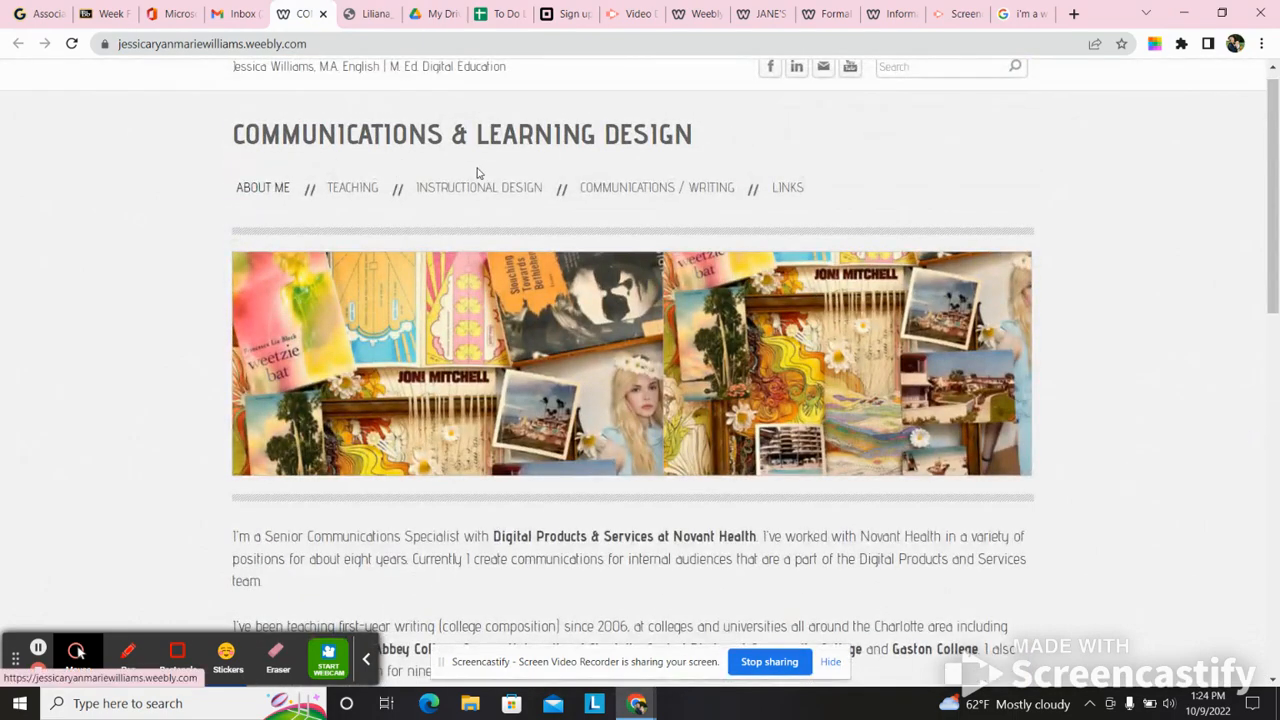
pyautogui.moveTo(355, 188)
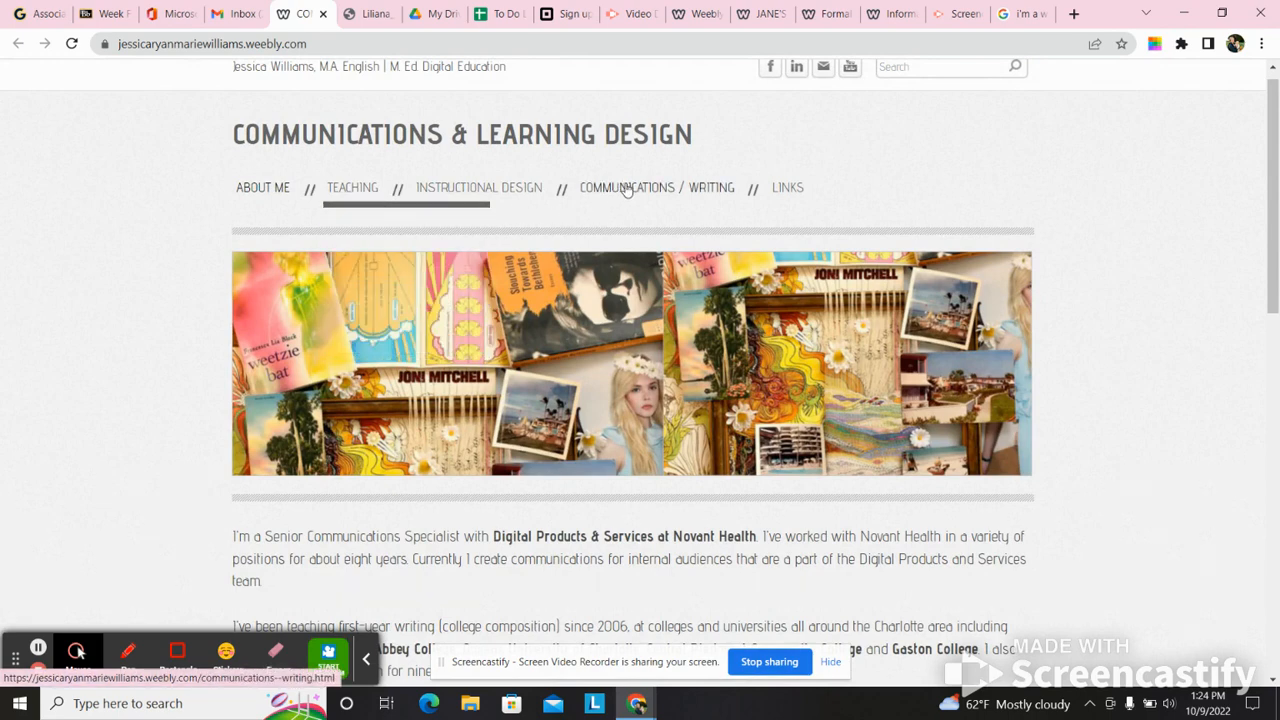
pyautogui.click(508, 188)
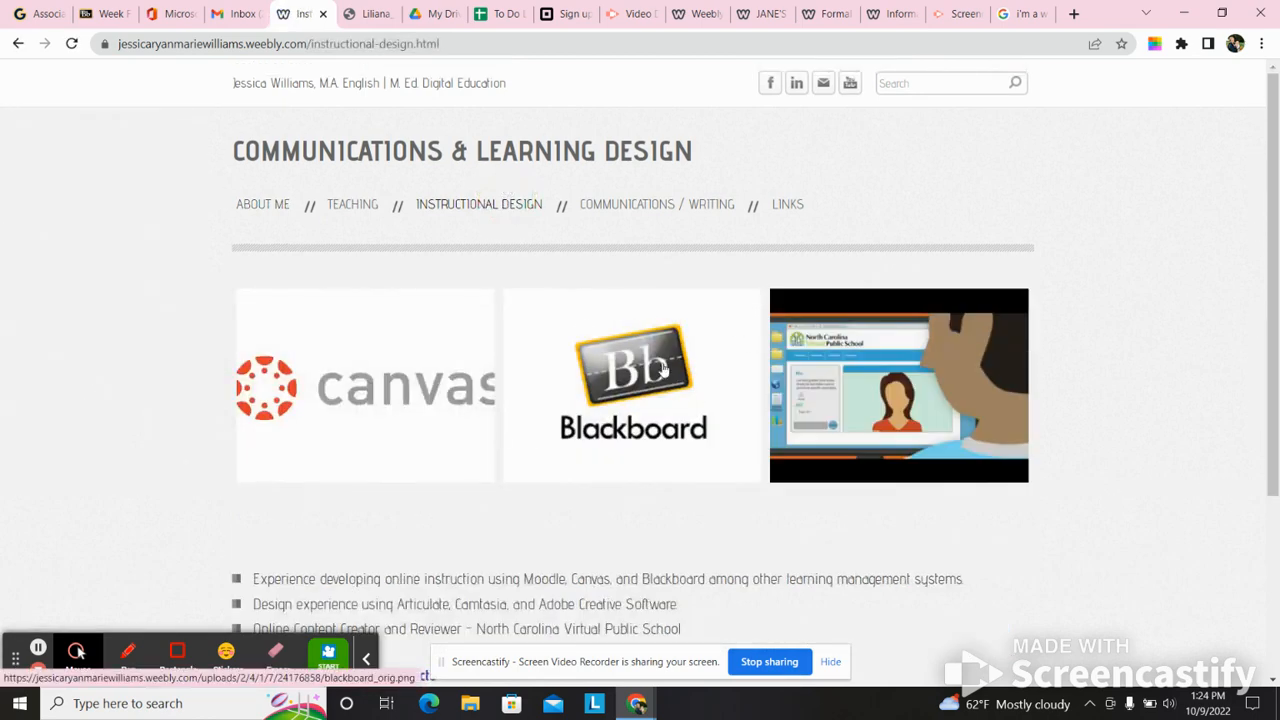
pyautogui.moveTo(262, 204)
pyautogui.click(252, 233)
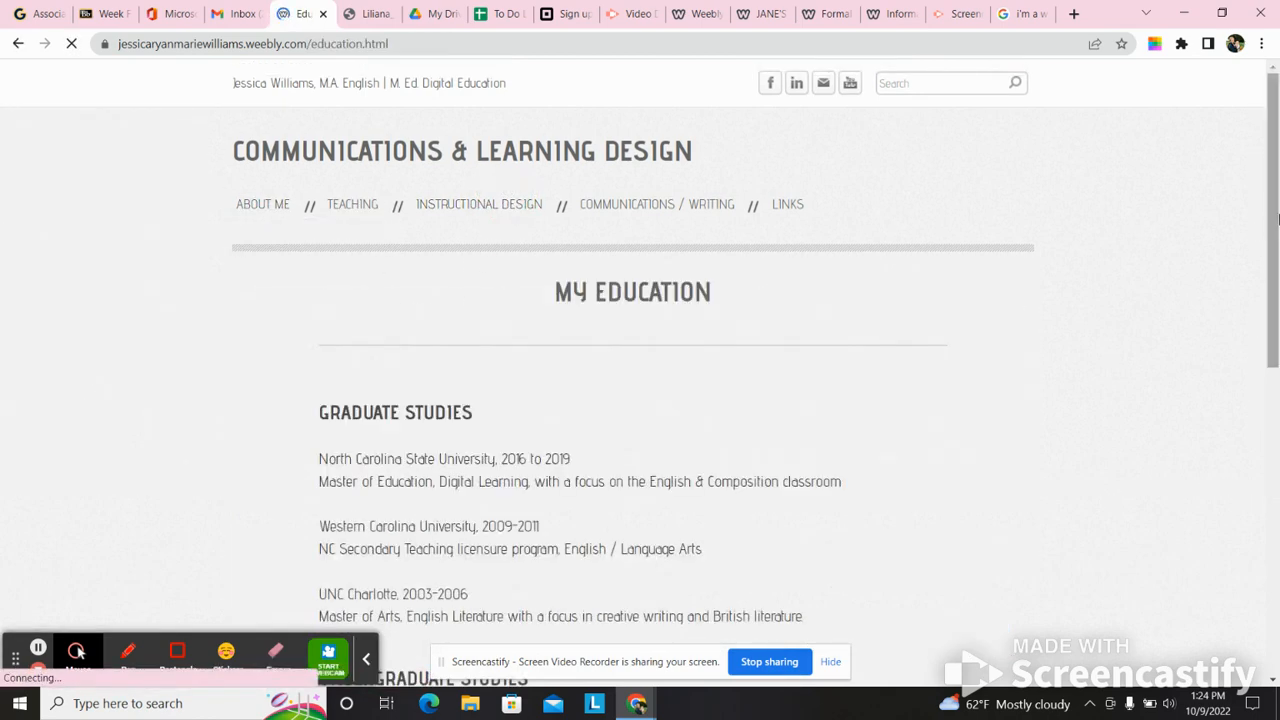
pyautogui.moveTo(1277, 217)
pyautogui.mouseDown()
pyautogui.moveTo(1277, 377)
pyautogui.moveTo(1277, 218)
pyautogui.moveTo(1249, 451)
pyautogui.moveTo(1260, 580)
pyautogui.moveTo(1262, 205)
pyautogui.mouseUp()
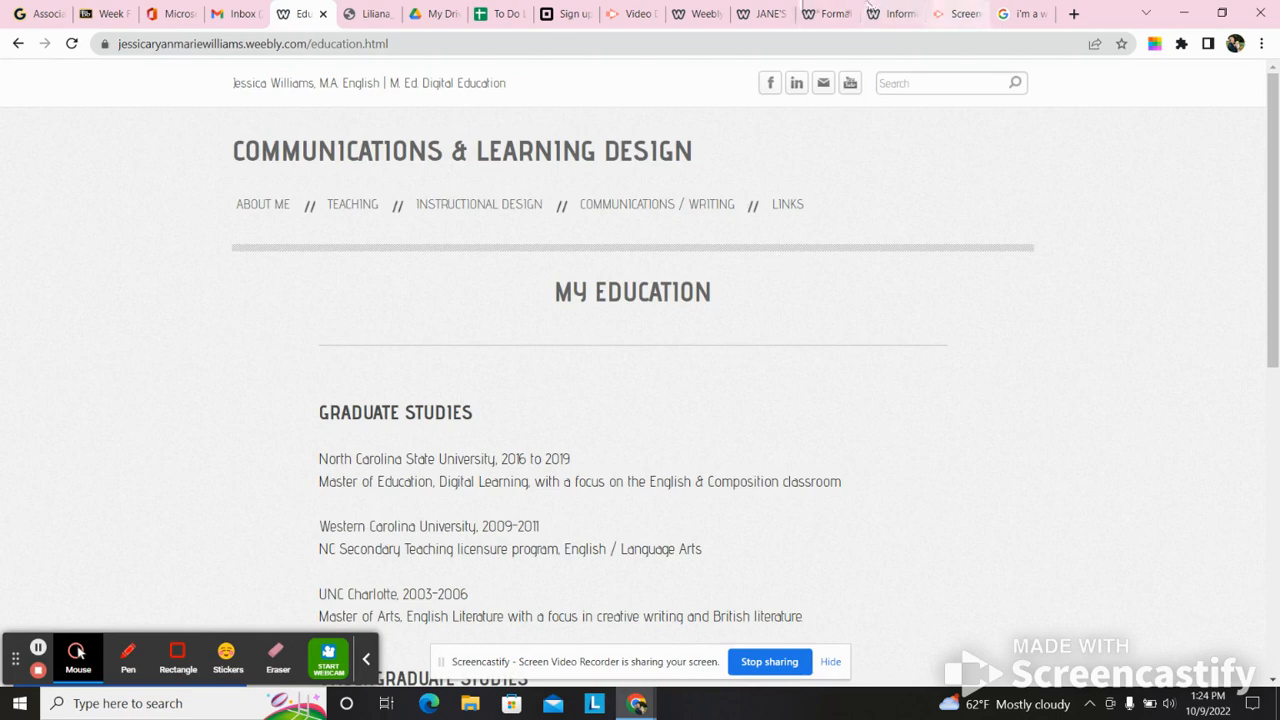
# - Return to the Weebly editor and dismiss the Website Published! dialog to show the Final Exam page
pyautogui.click(706, 12)
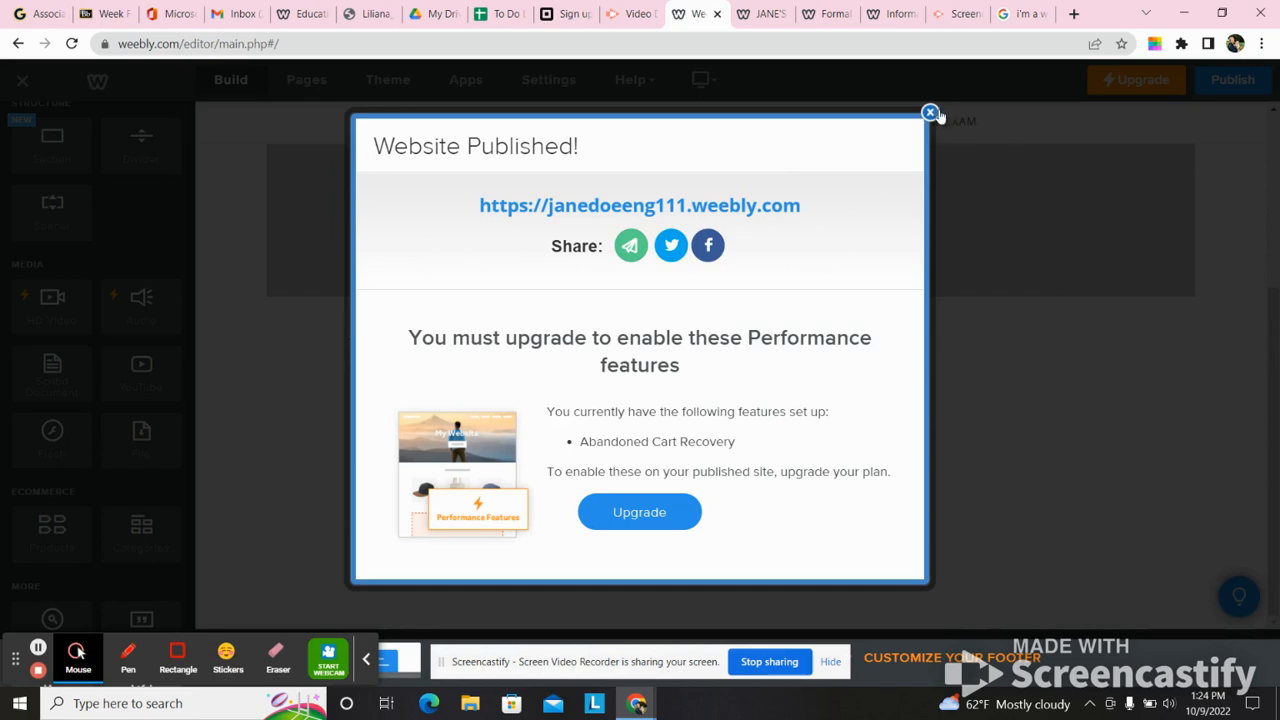
pyautogui.click(930, 113)
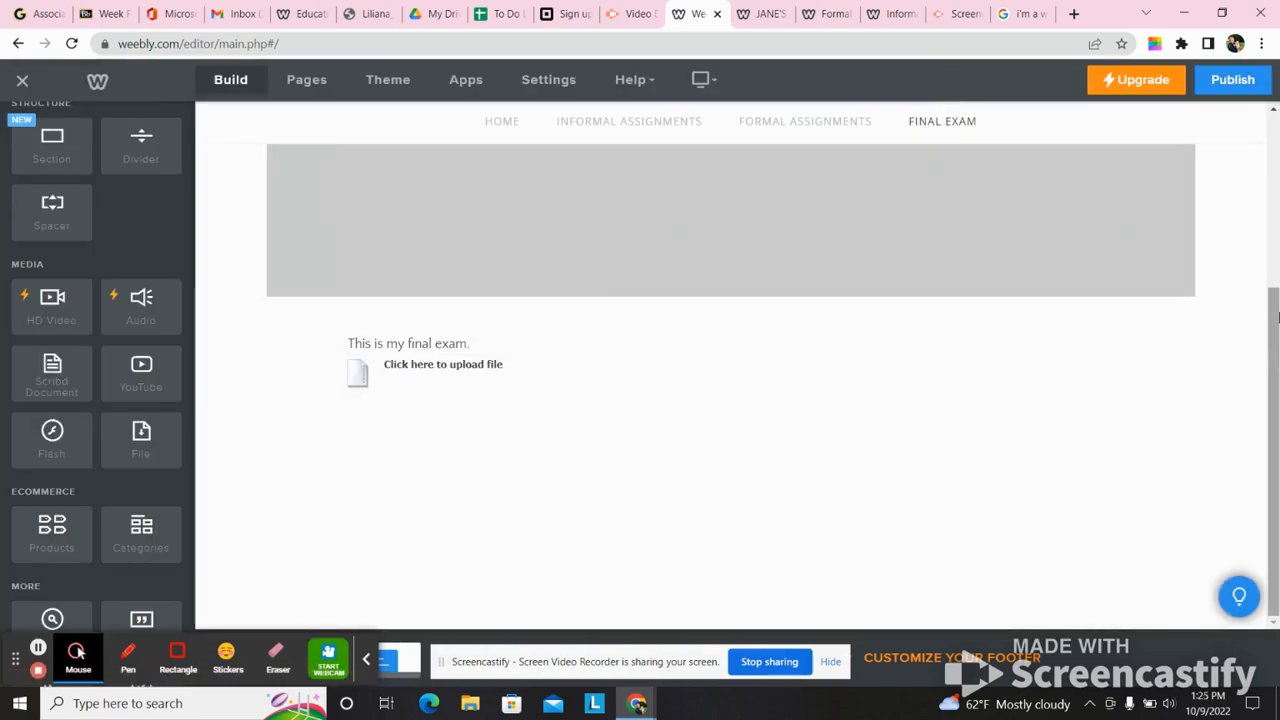
pyautogui.scroll(2, 1260, 363)
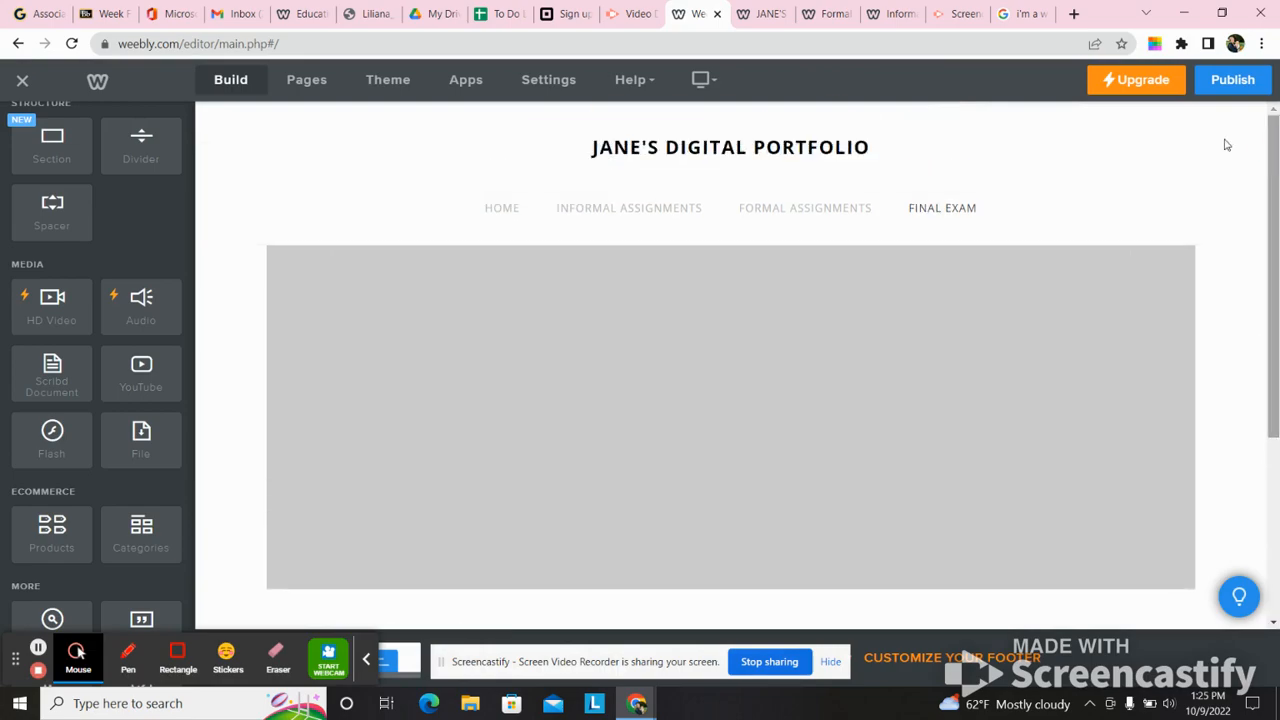